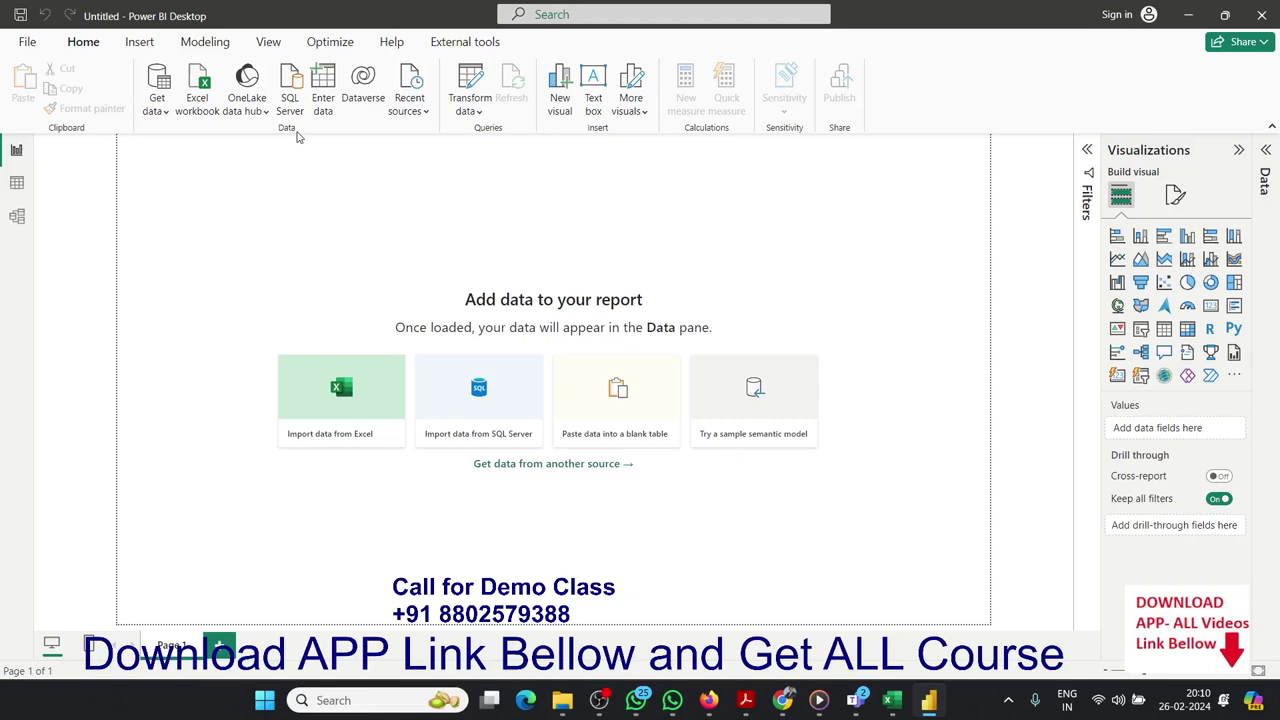
Import from Excel by searching 'dash' and opening the Dashboard-11 workbook
left_click(351, 412)
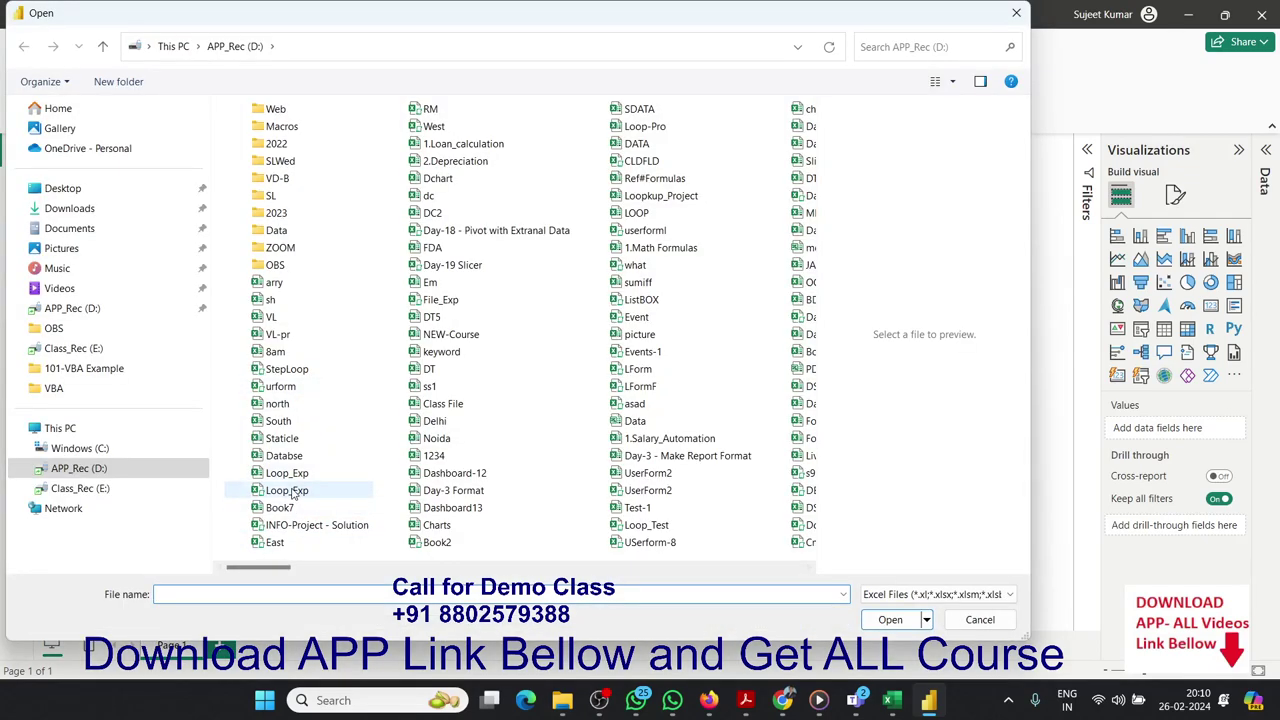
left_click(908, 49)
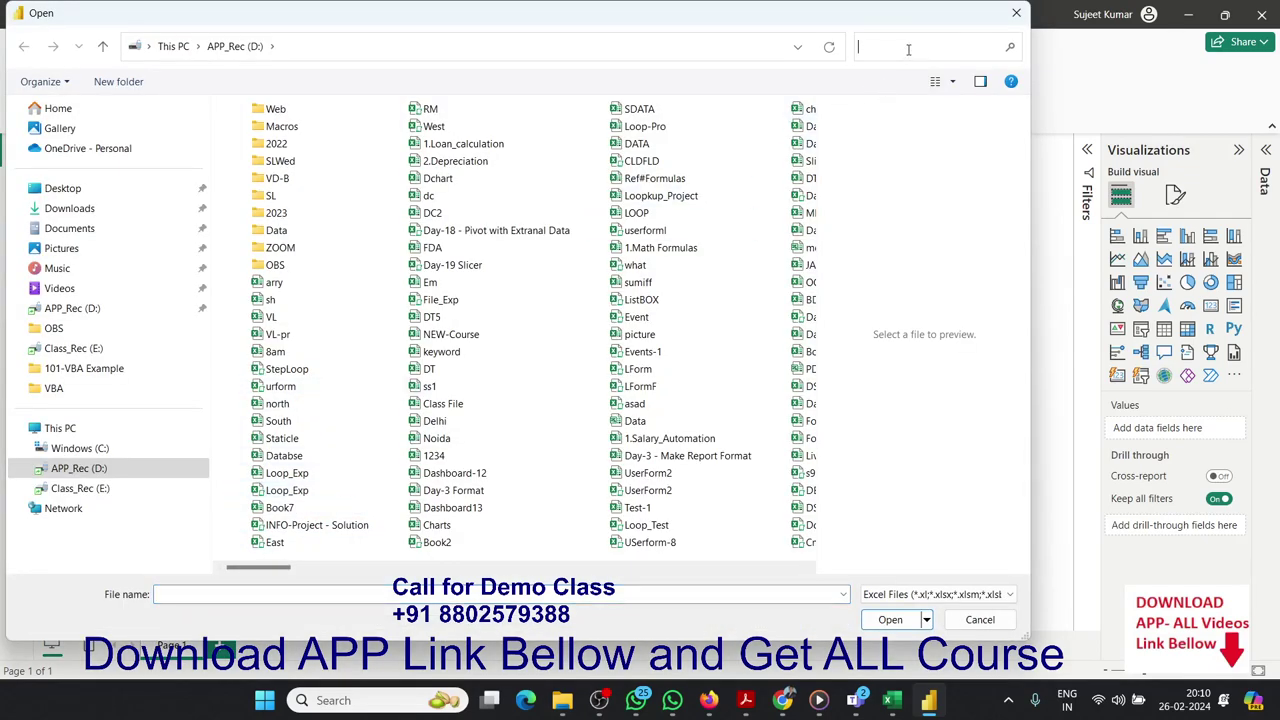
type("dash")
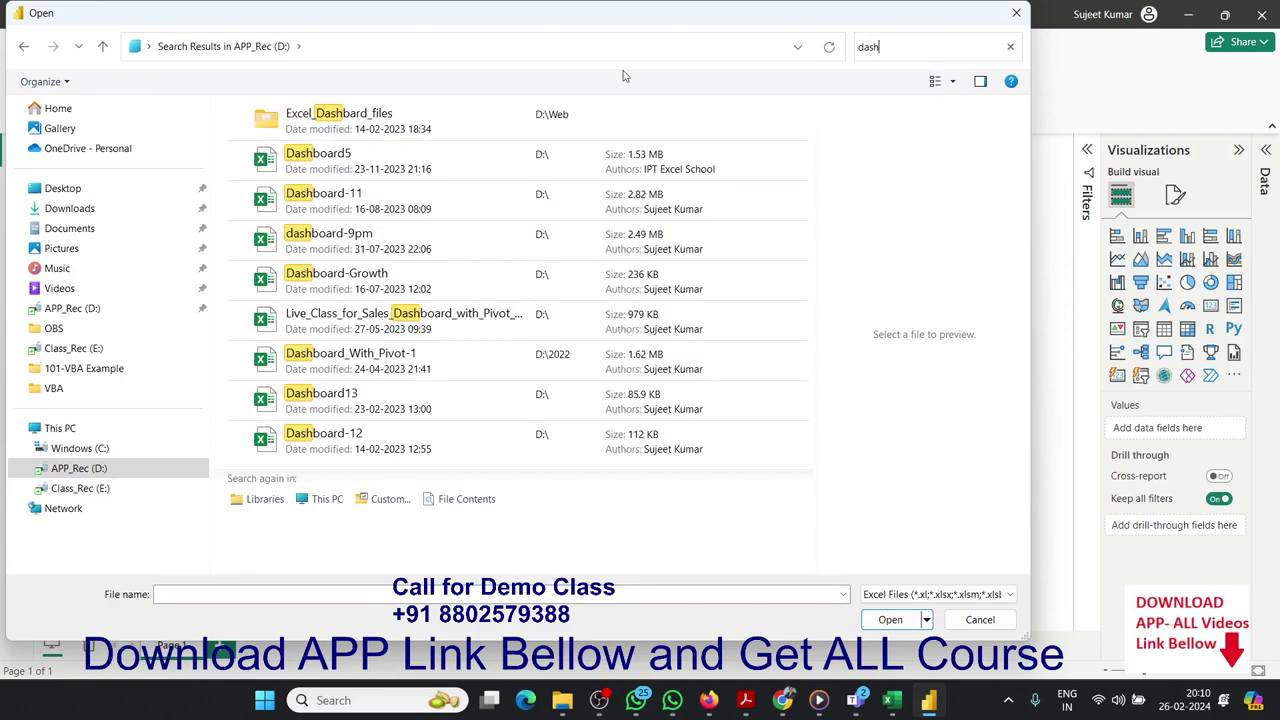
left_click(427, 197)
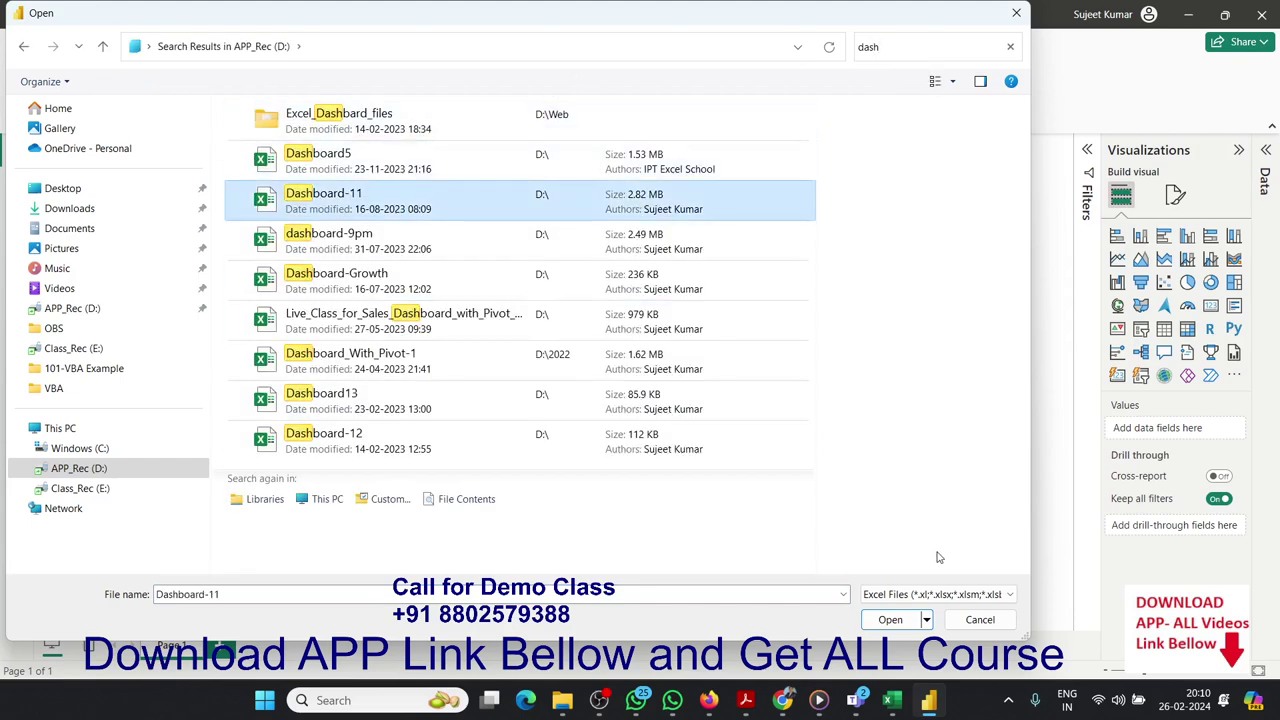
left_click(910, 622)
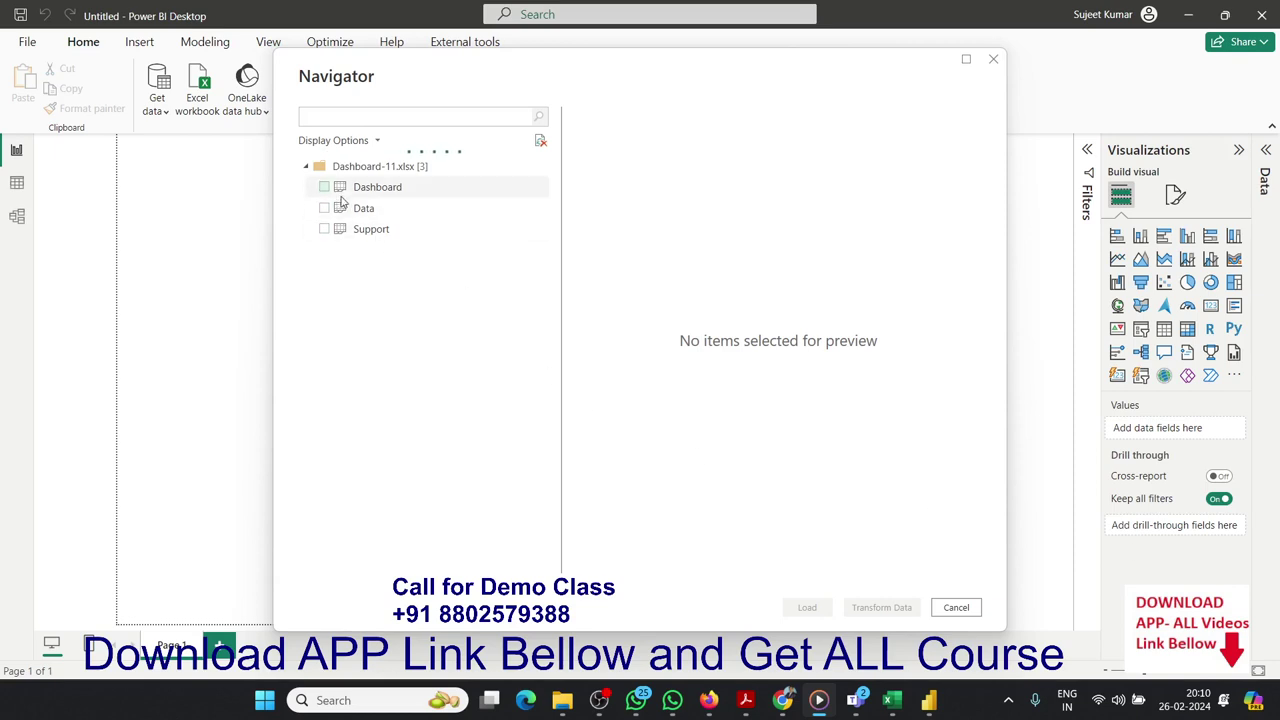
In Navigator, tick only the Data sheet instead of Dashboard and send it to Transform Data
left_click(323, 188)
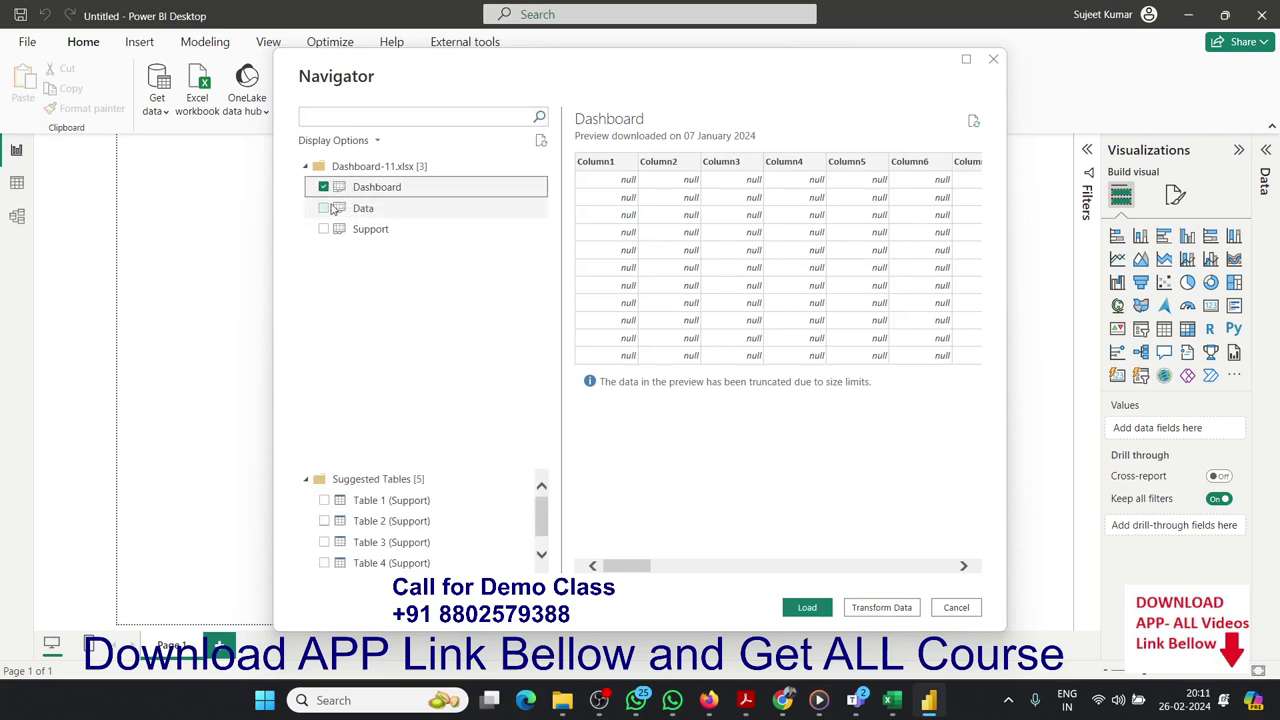
left_click(333, 210)
left_click(323, 187)
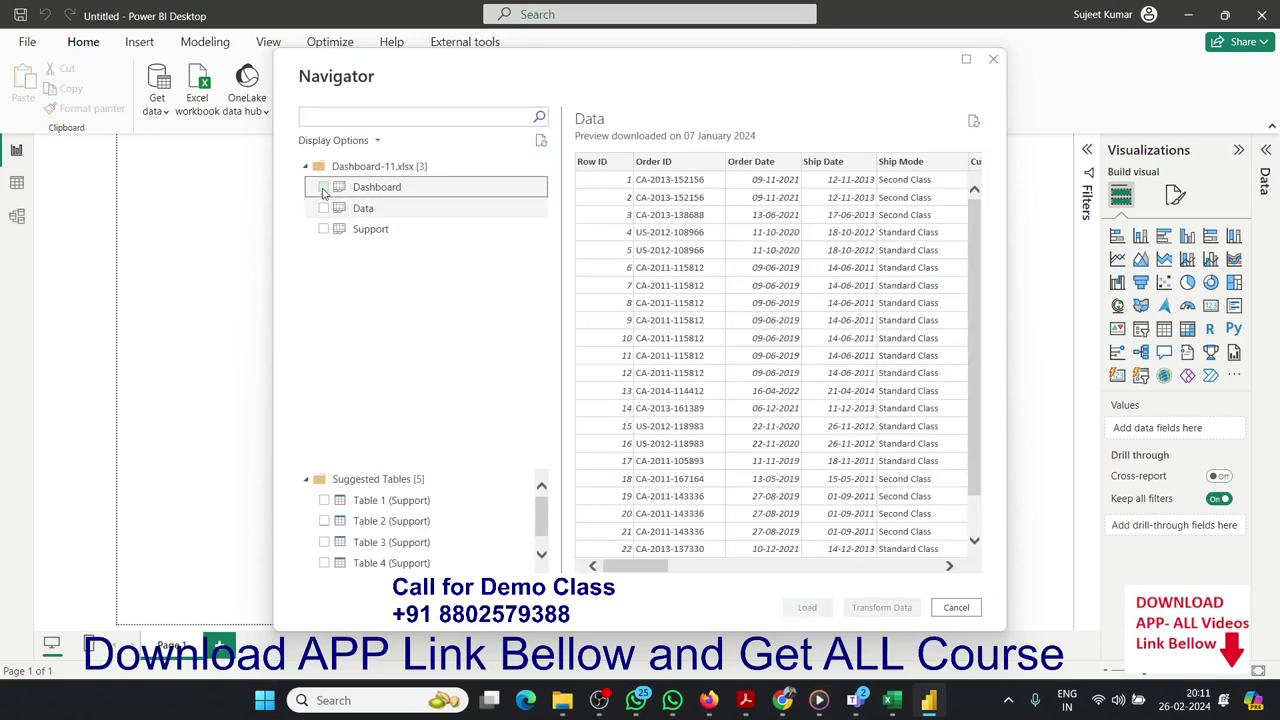
left_click(323, 208)
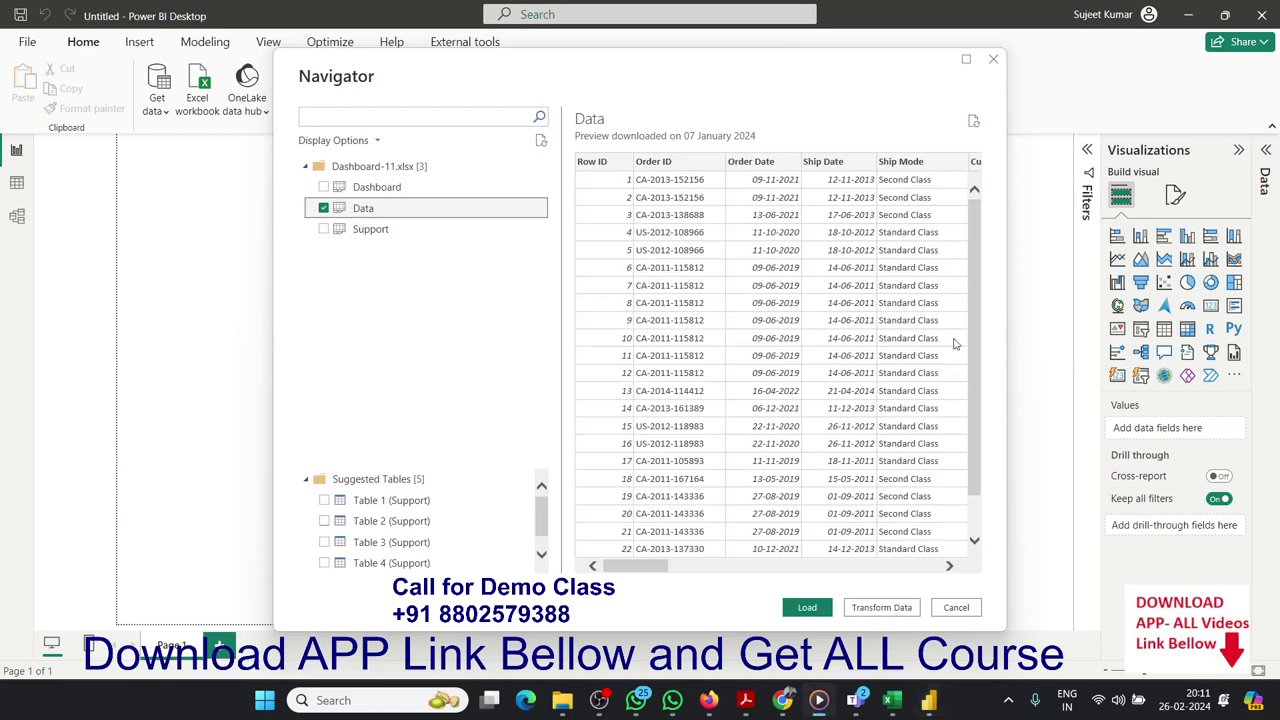
left_click(893, 609)
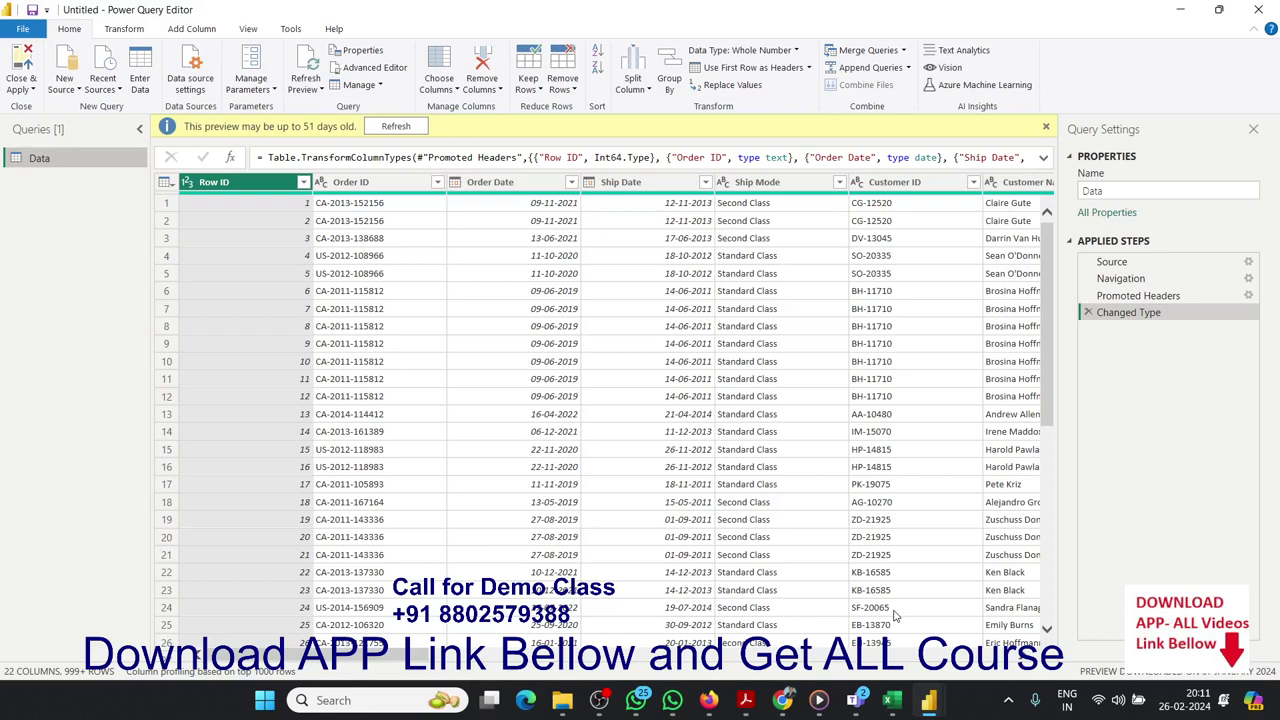
Refresh the preview, then untick Row ID, Order ID, Customer ID, City, State, Postal Code and Region in Choose Columns
left_click(405, 127)
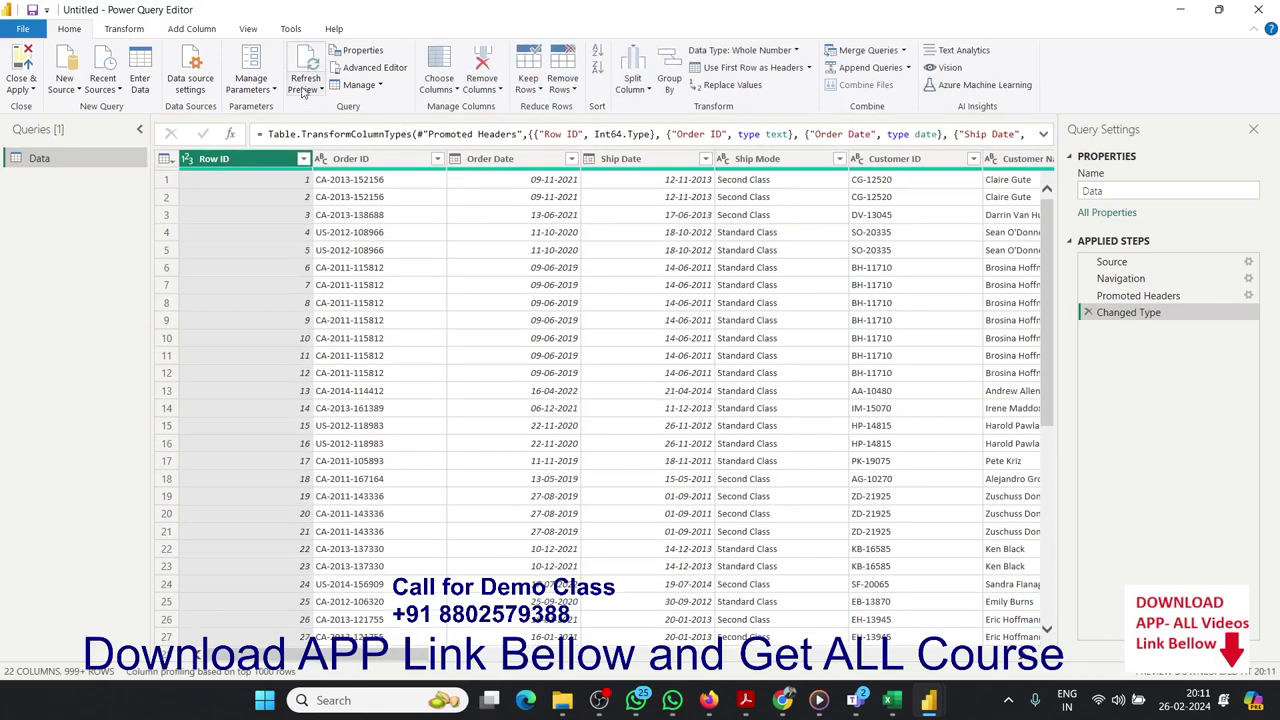
left_click(446, 93)
left_click(447, 108)
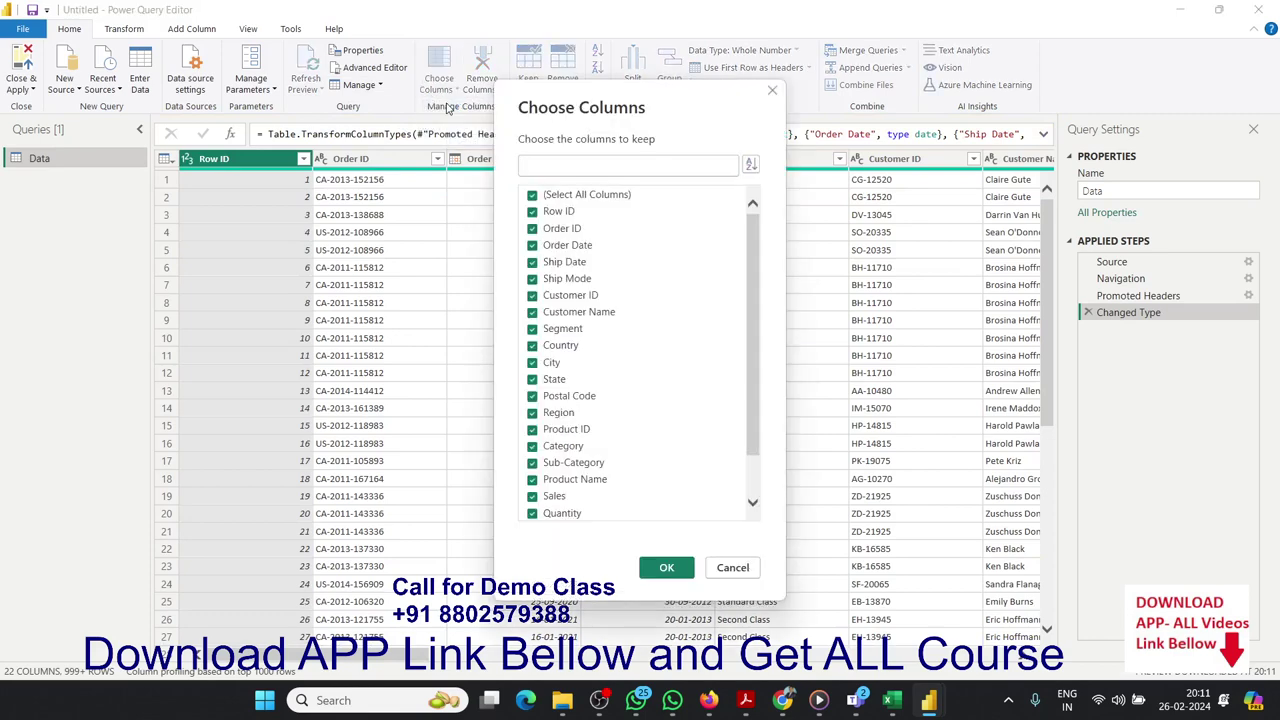
left_click(532, 211)
left_click(532, 228)
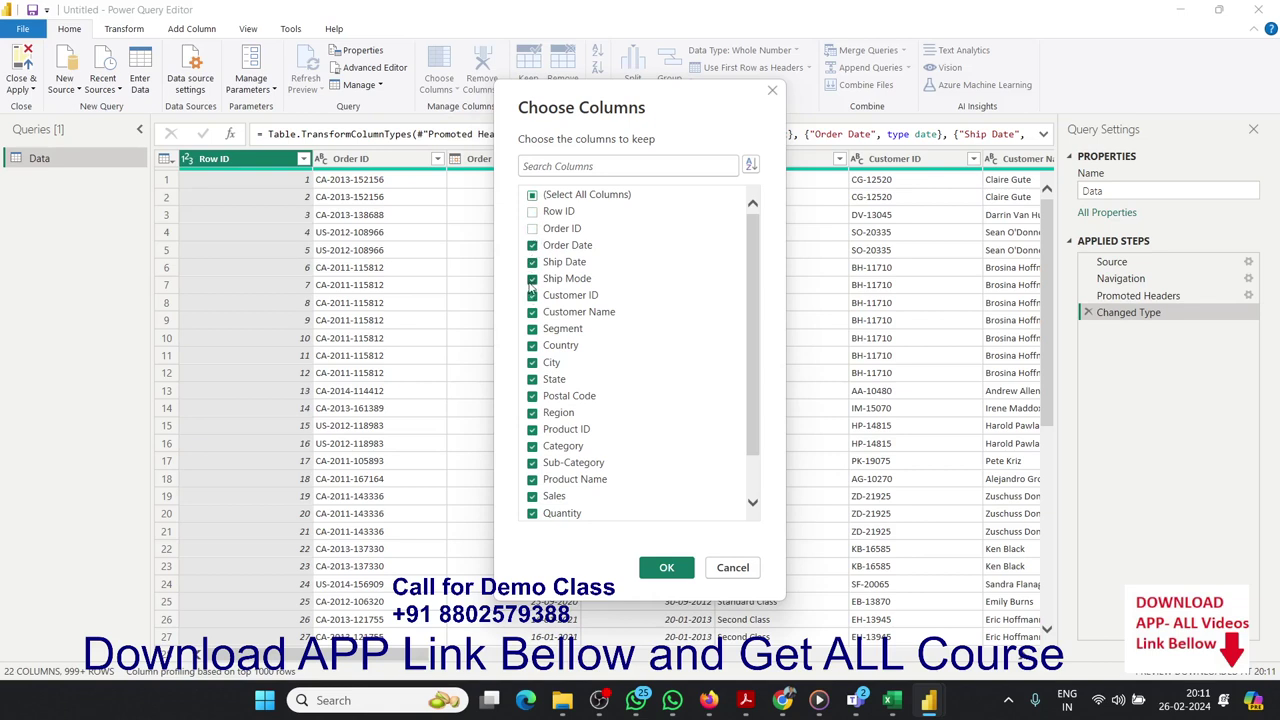
left_click(532, 295)
left_click(532, 362)
left_click(532, 379)
left_click(532, 396)
left_click(532, 412)
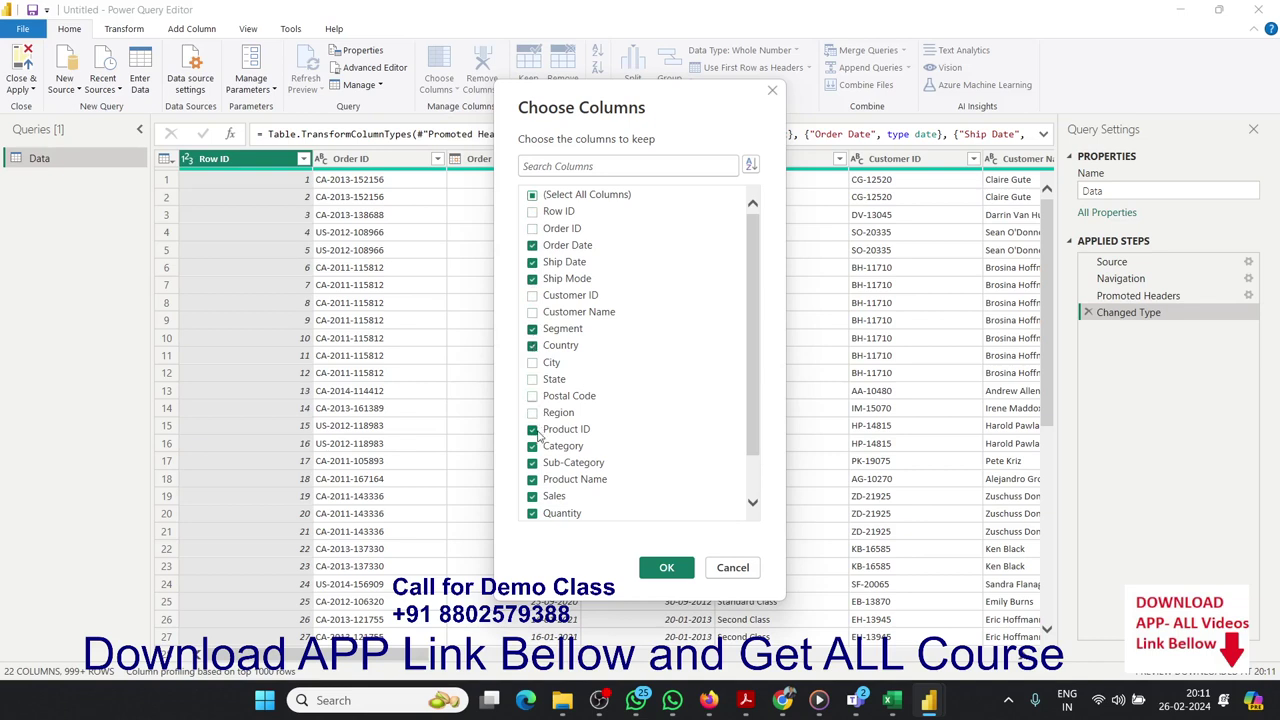
scroll(538, 438, "down", 1)
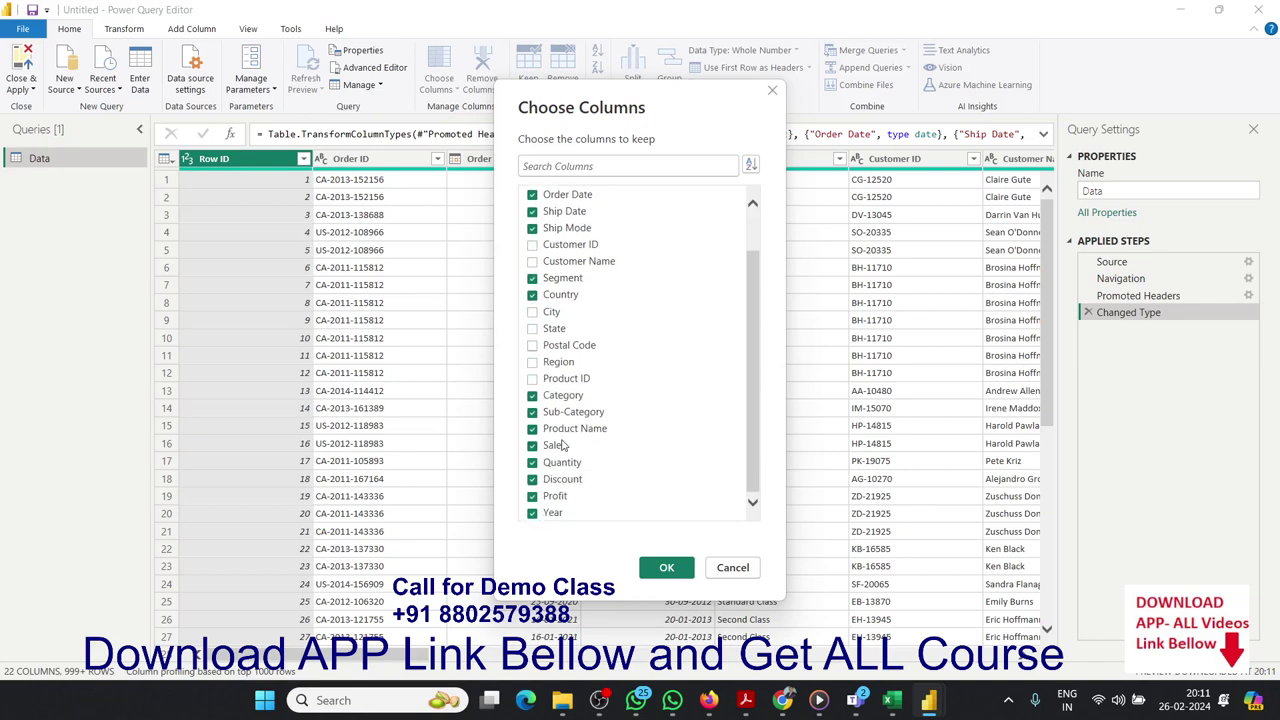
Keep Category, untick Product Name, Quantity, Discount, Profit and Year, and confirm the nine columns
left_click(536, 396)
left_click(540, 432)
left_click(546, 465)
left_click(547, 481)
left_click(549, 498)
left_click(550, 513)
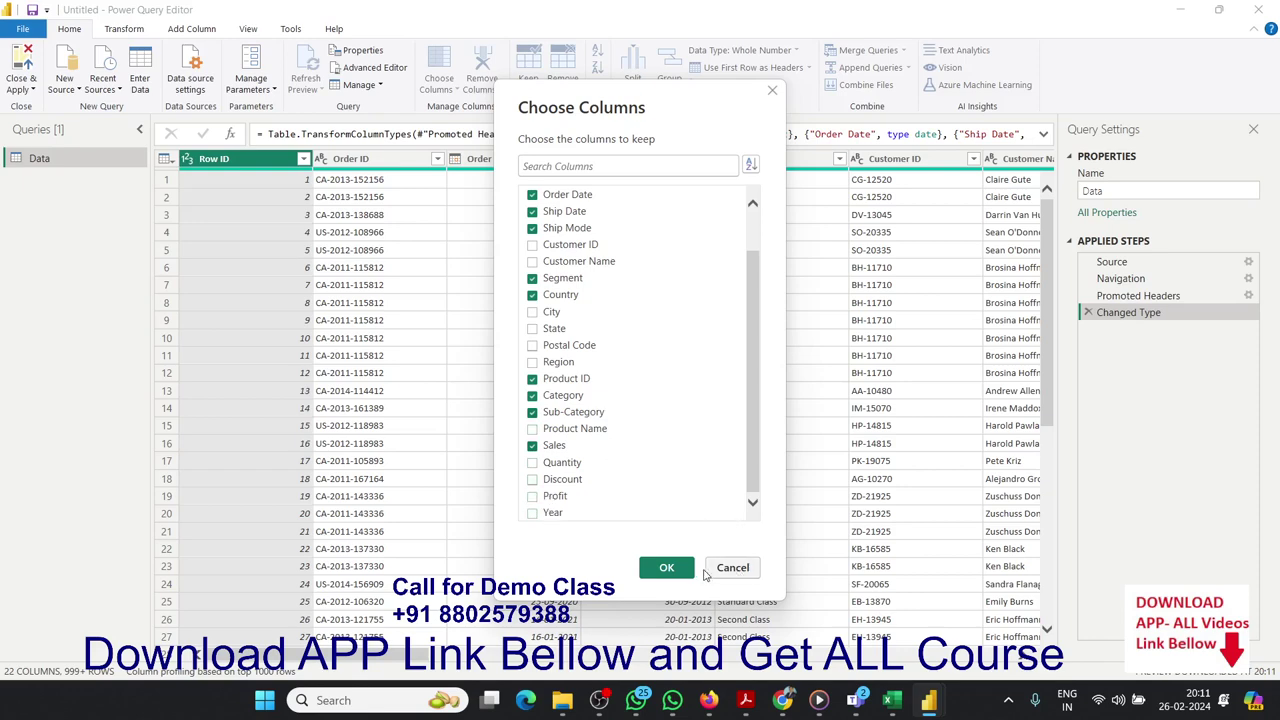
left_click(691, 573)
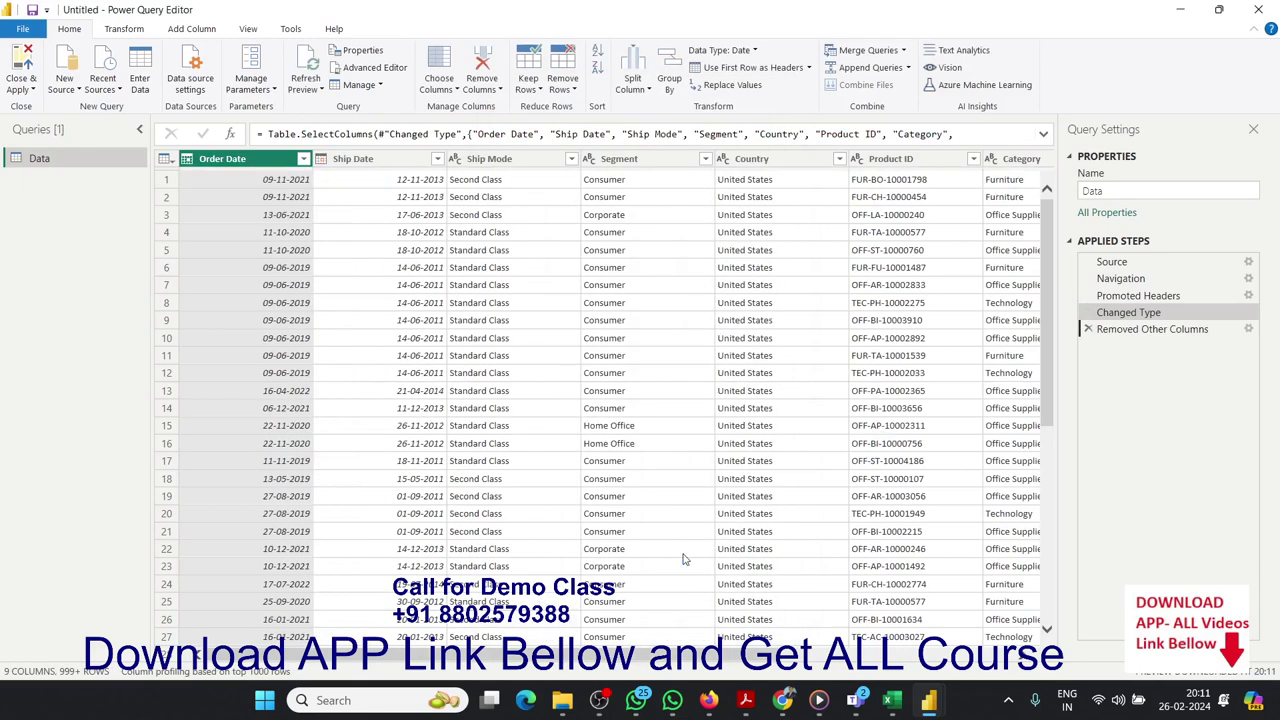
left_click(510, 637)
left_click(737, 637)
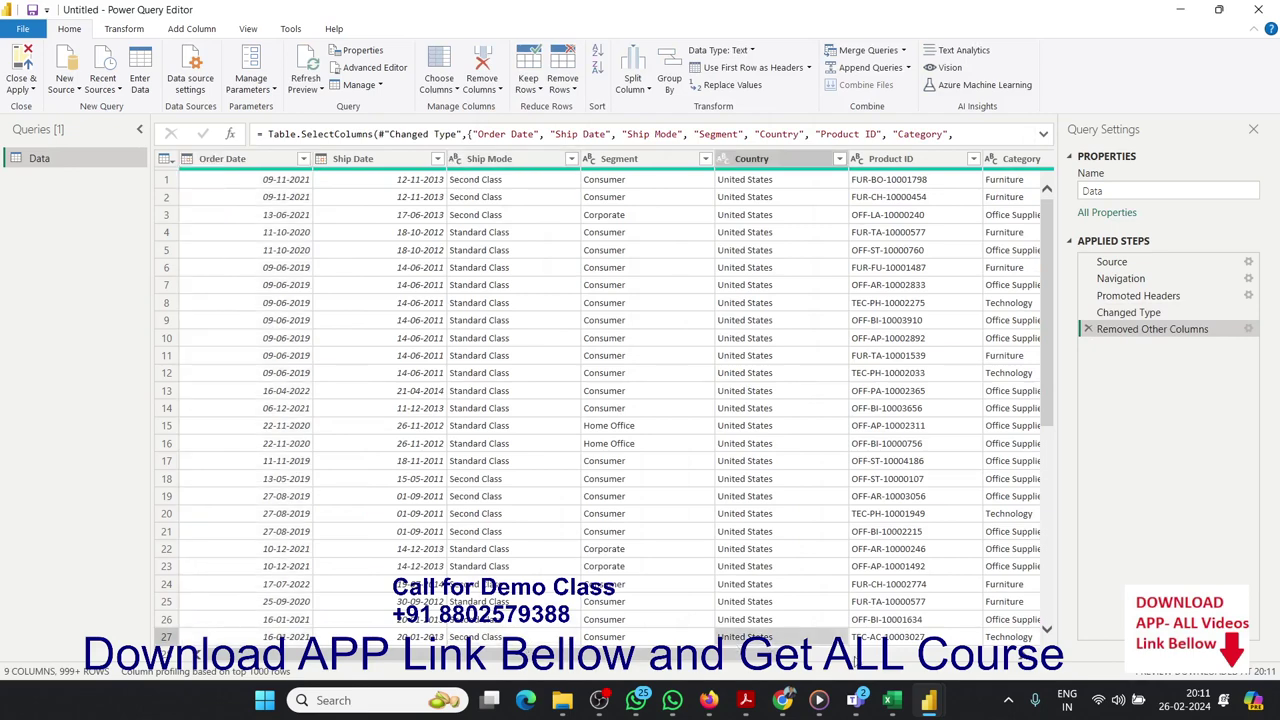
left_click(800, 662)
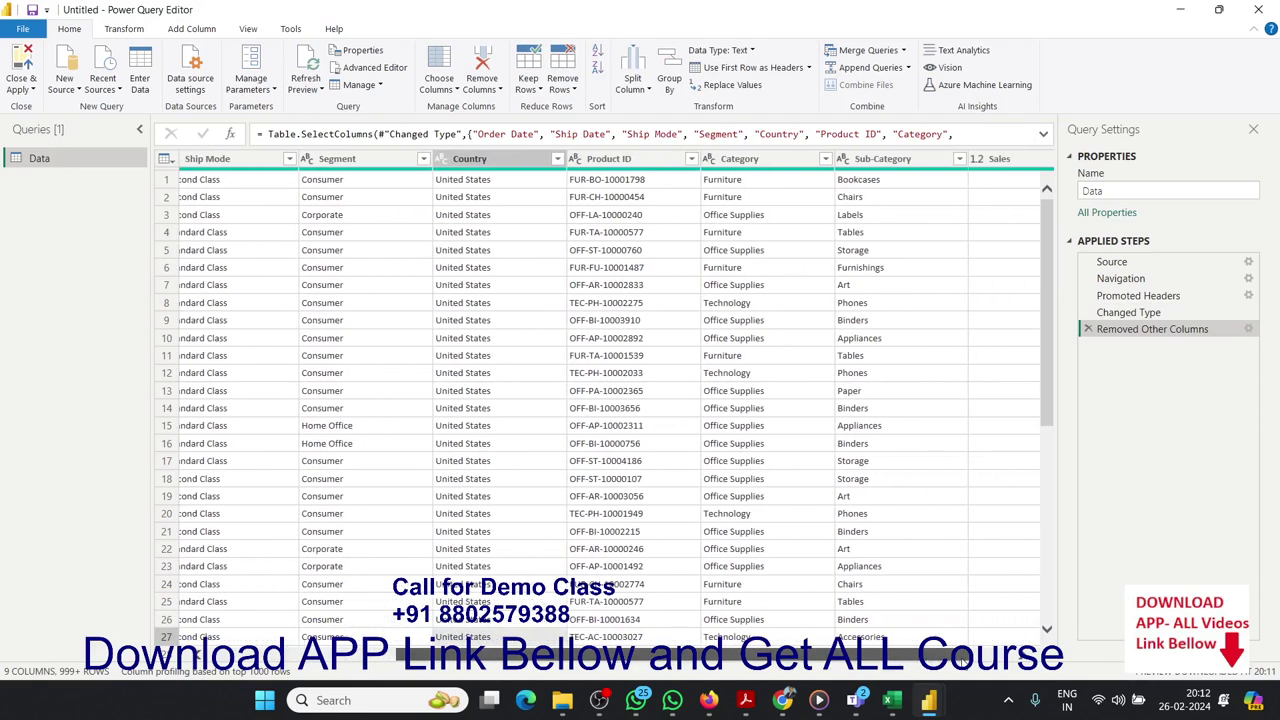
scroll(536, 326, "left", 5)
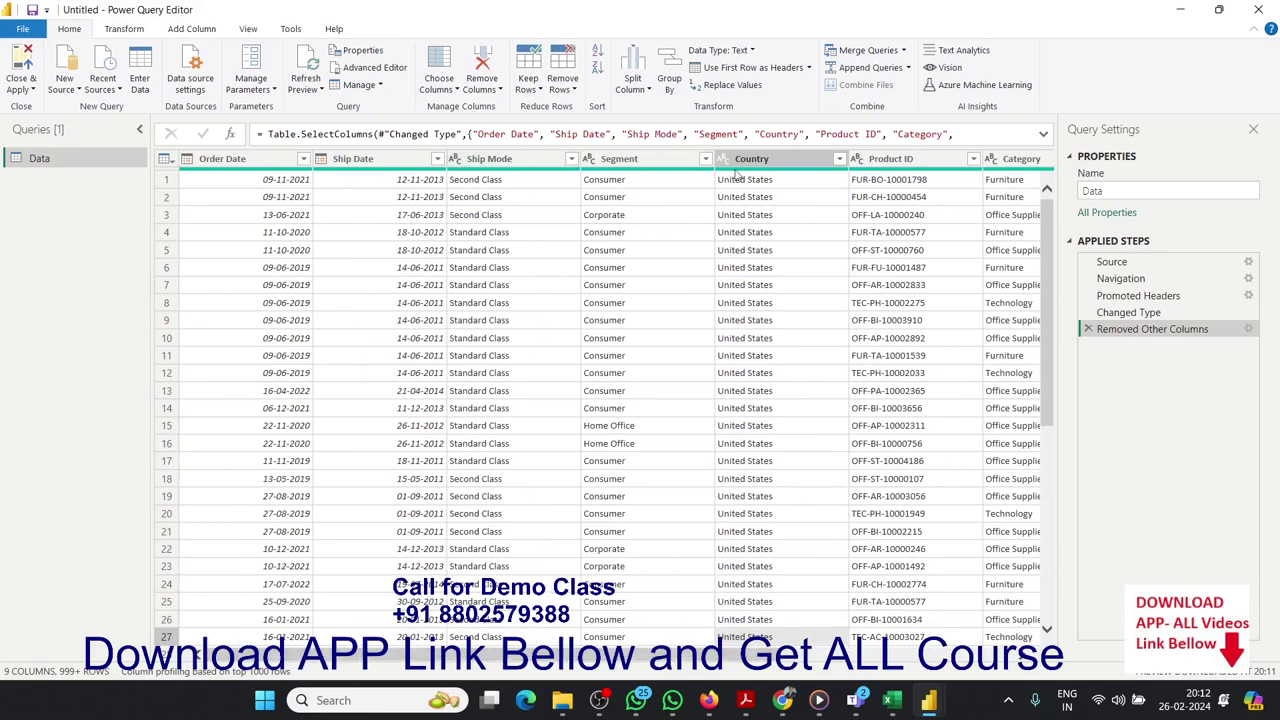
left_click(456, 90)
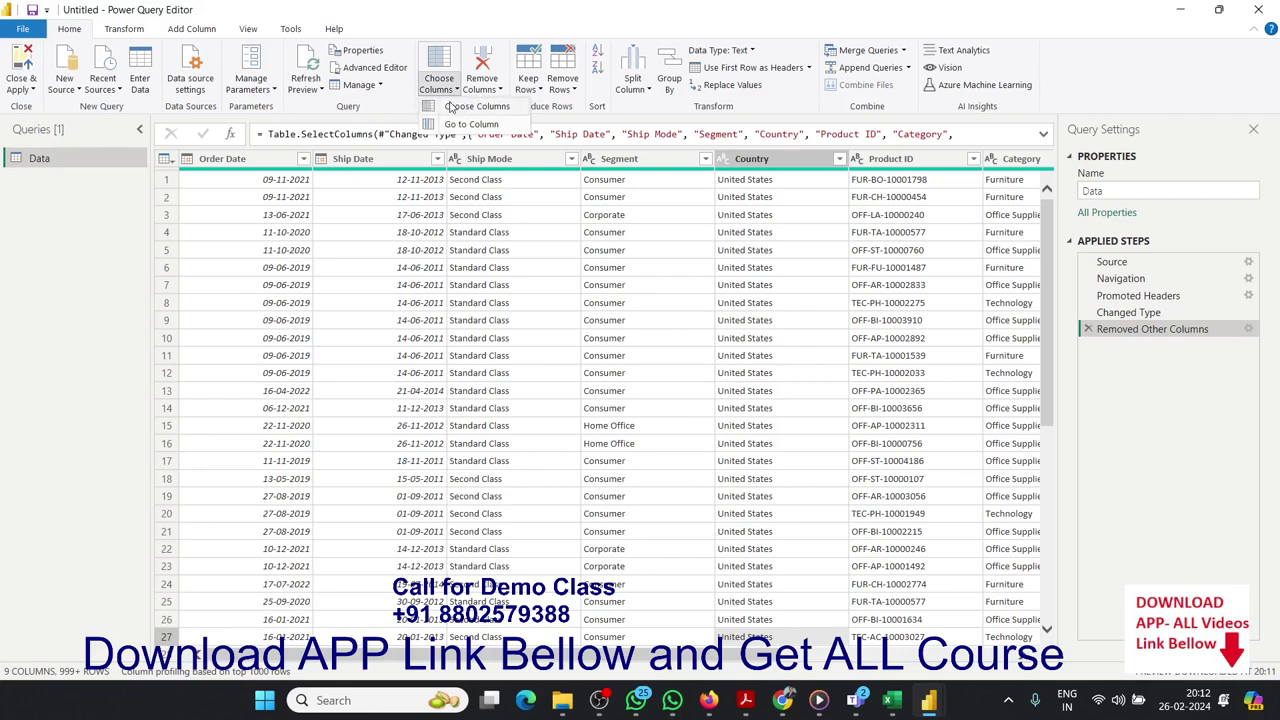
Untick Ship Mode, Segment, Country and Category, leaving Order Date, Ship Date, Product ID, Sub-Category and Sales
left_click(451, 108)
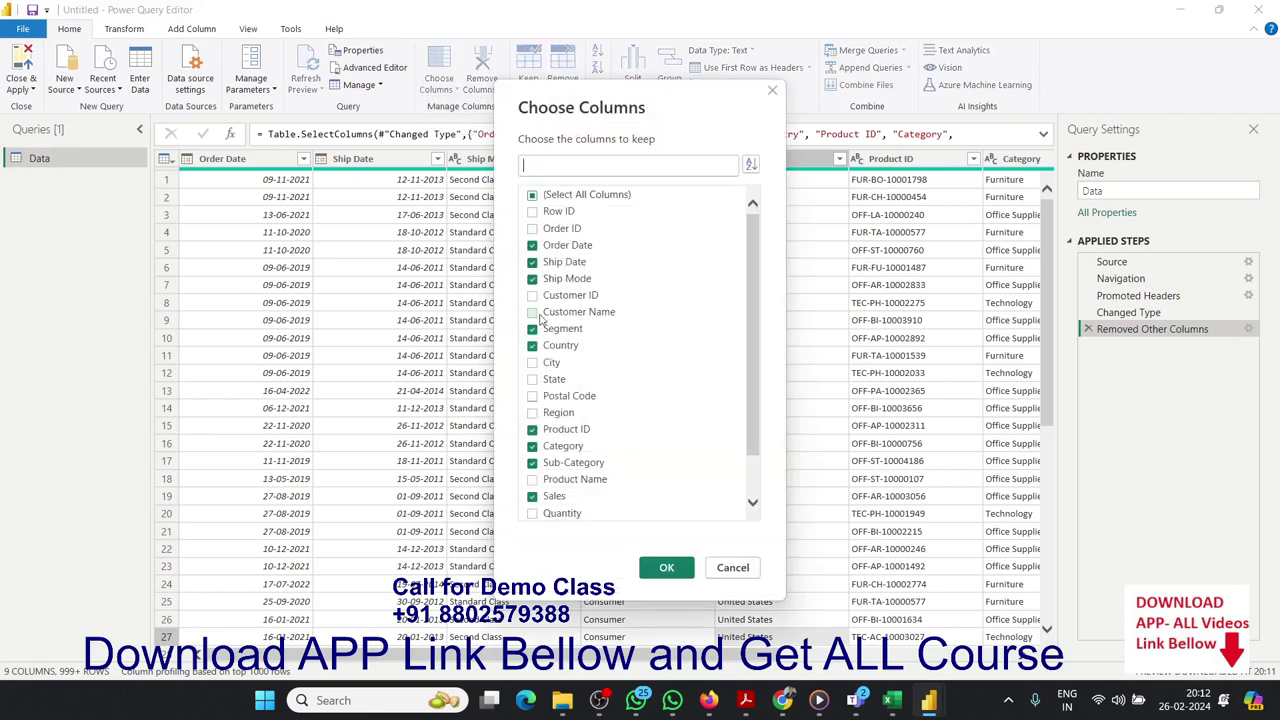
left_click(532, 279)
left_click(532, 279)
left_click(532, 329)
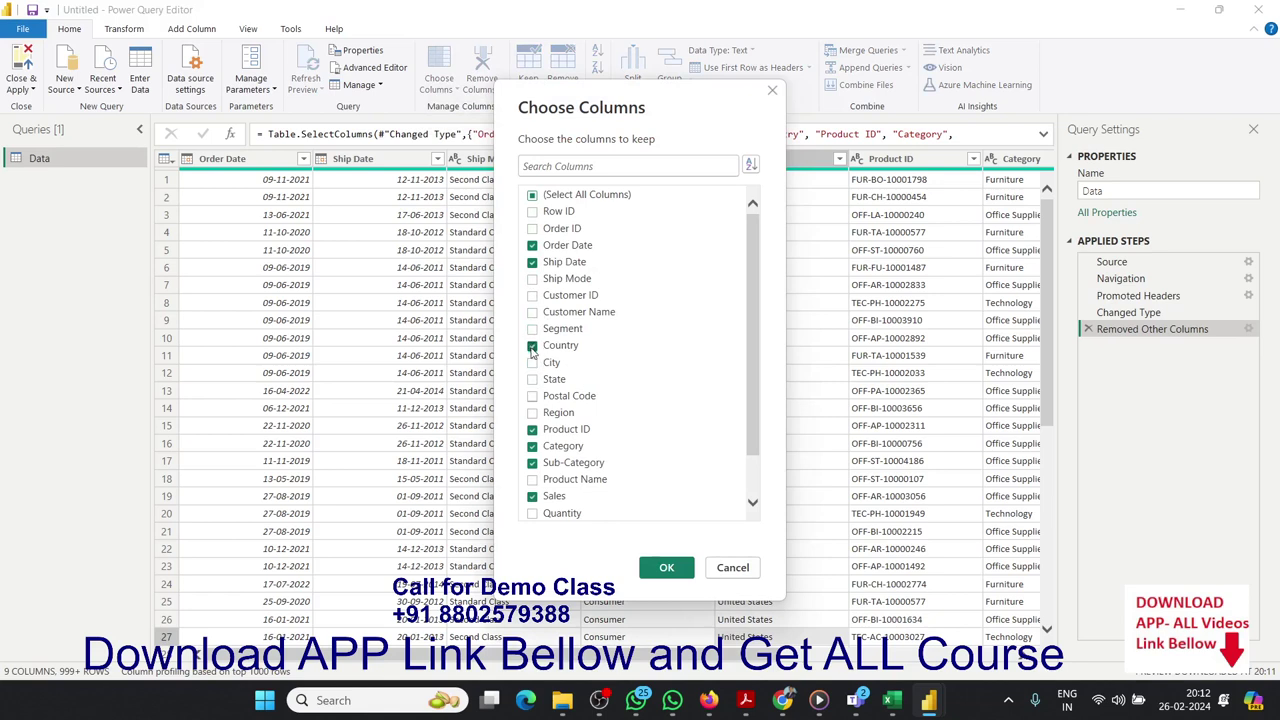
left_click(532, 346)
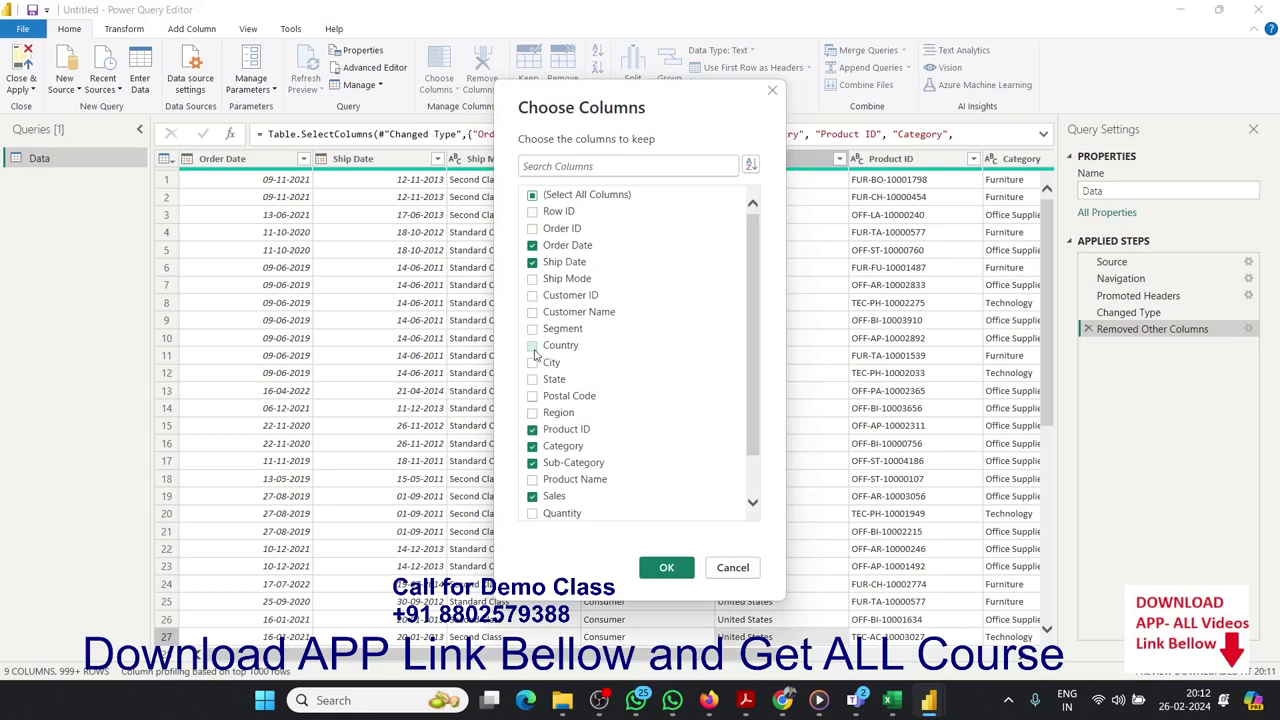
left_click(532, 446)
scroll(543, 466, "down", 1)
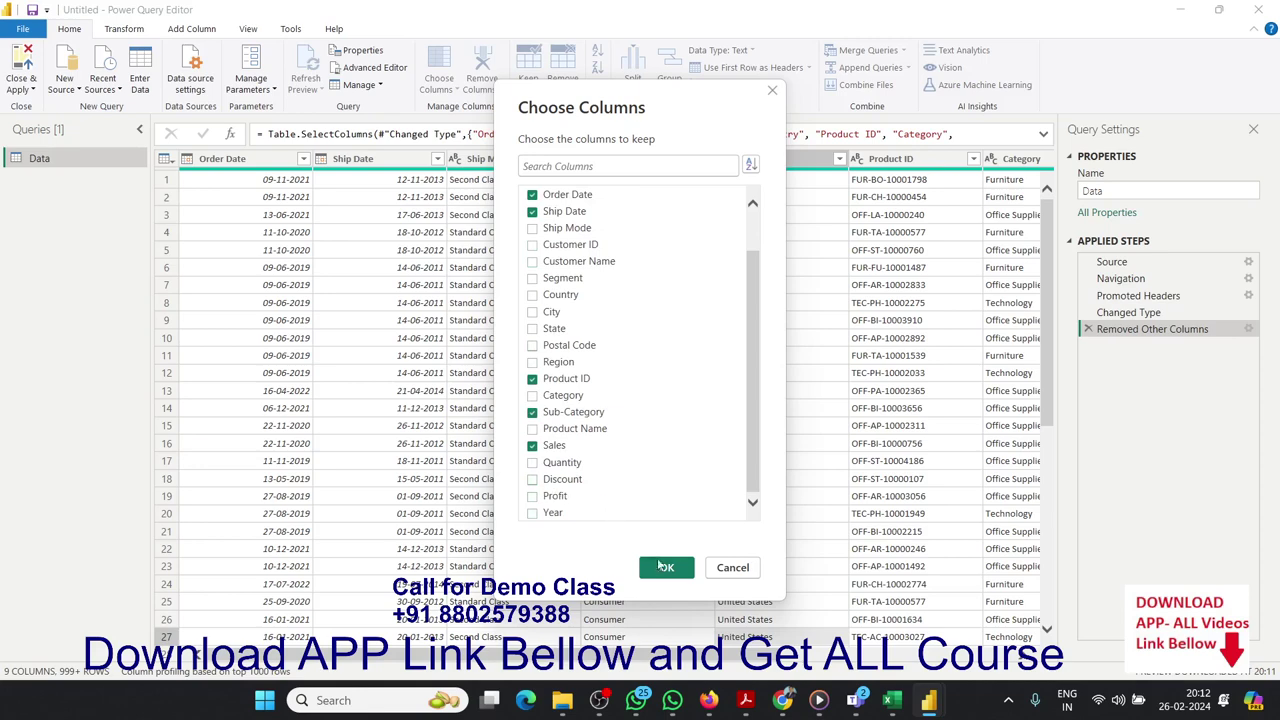
left_click(660, 566)
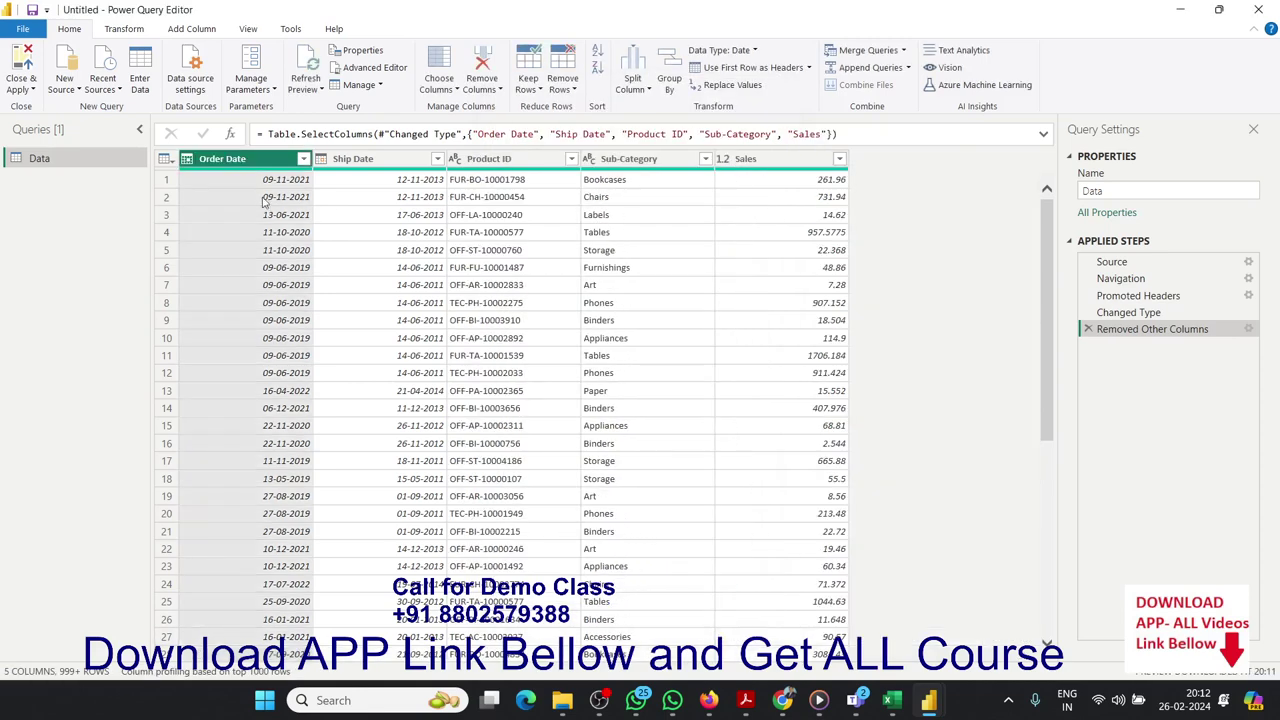
left_click(30, 82)
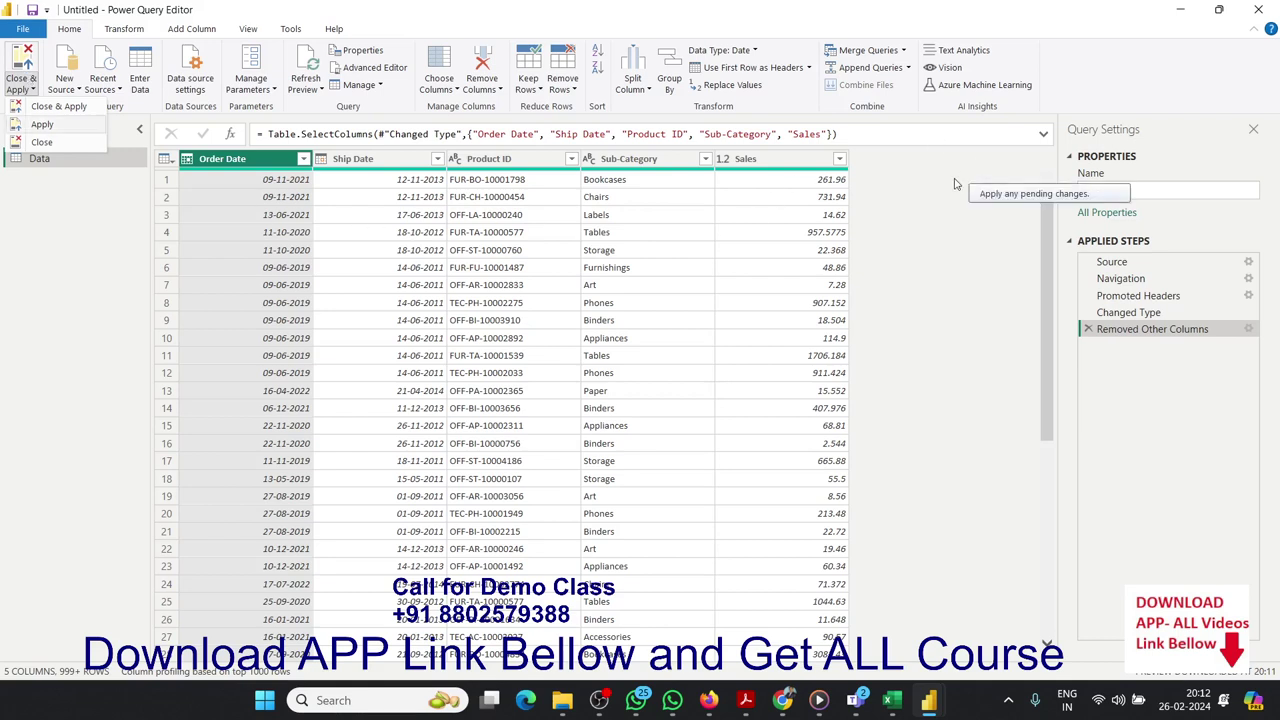
left_click(260, 250)
Close & Apply the query changes and view the Data table's rows in Table view
left_click(25, 88)
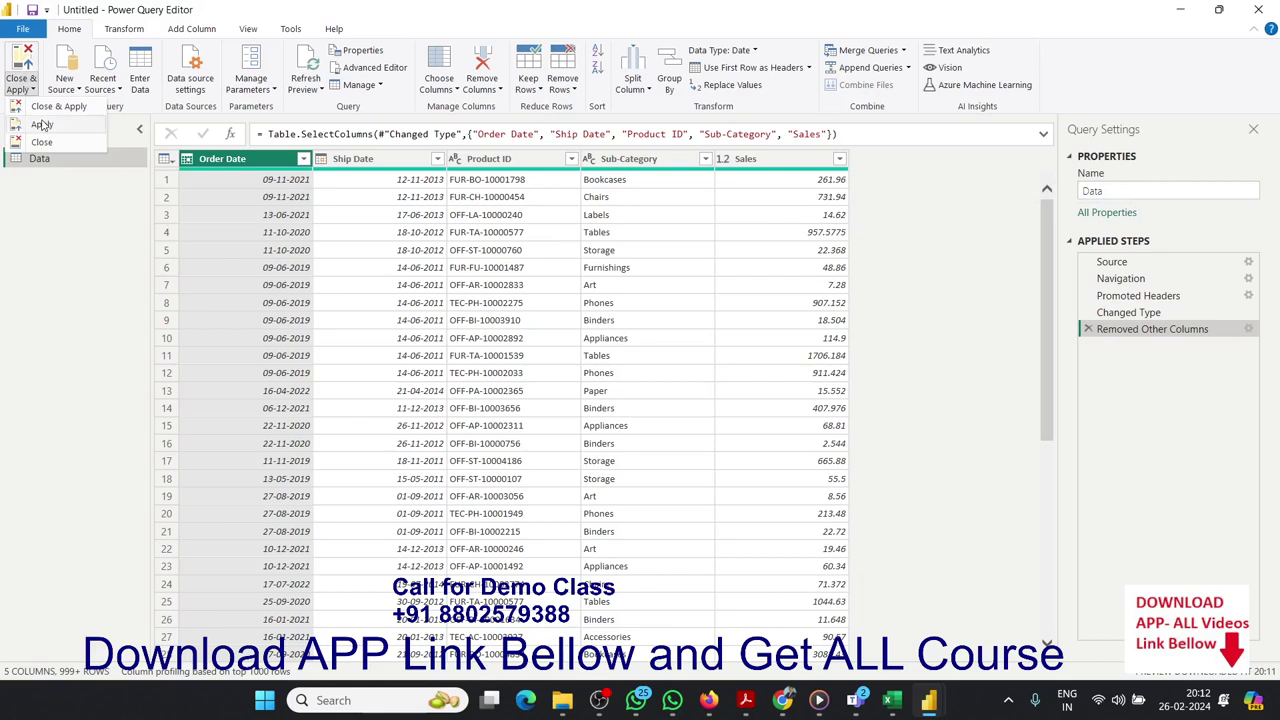
left_click(50, 111)
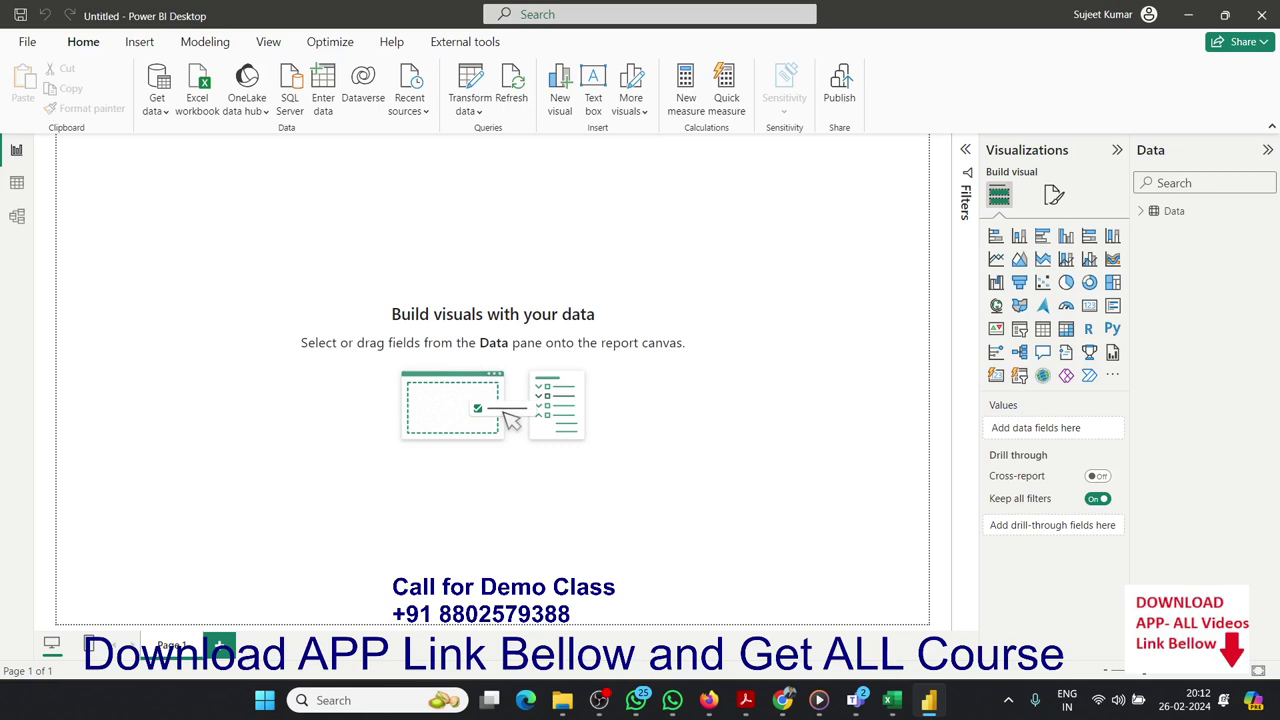
left_click(19, 186)
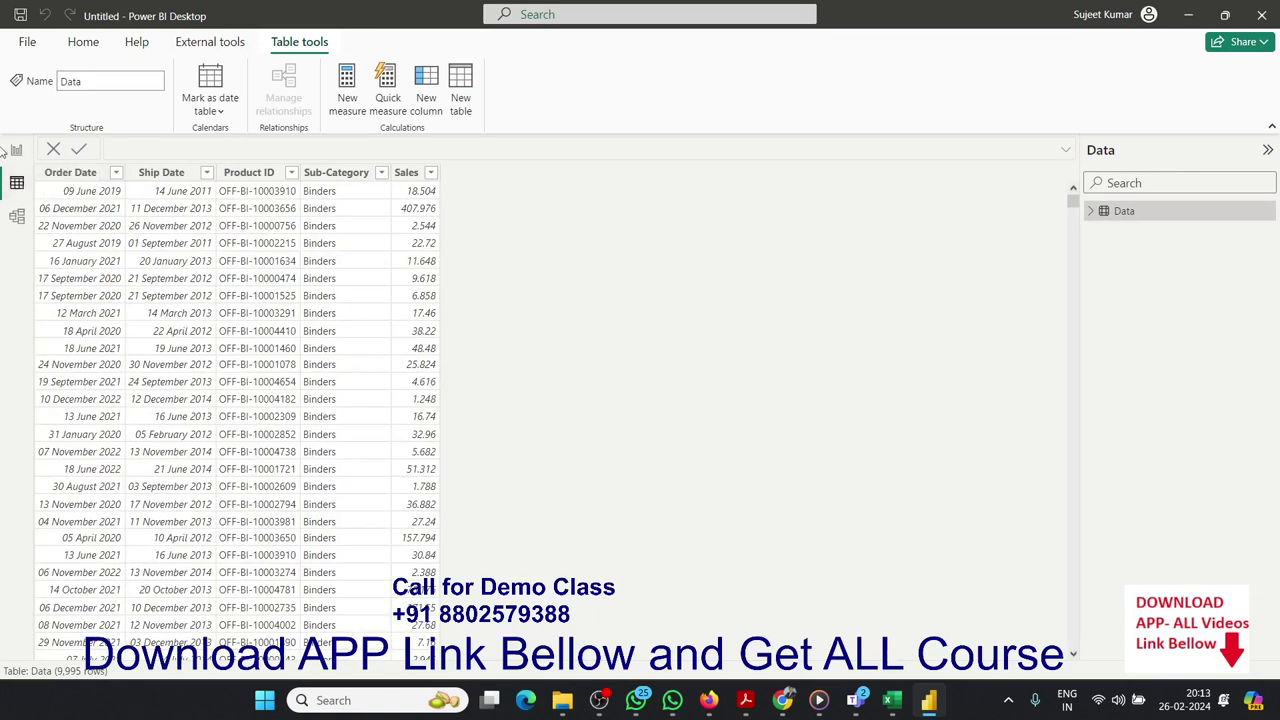
Add a new calculated column DT = Data[Order Date].[Date]
left_click(428, 104)
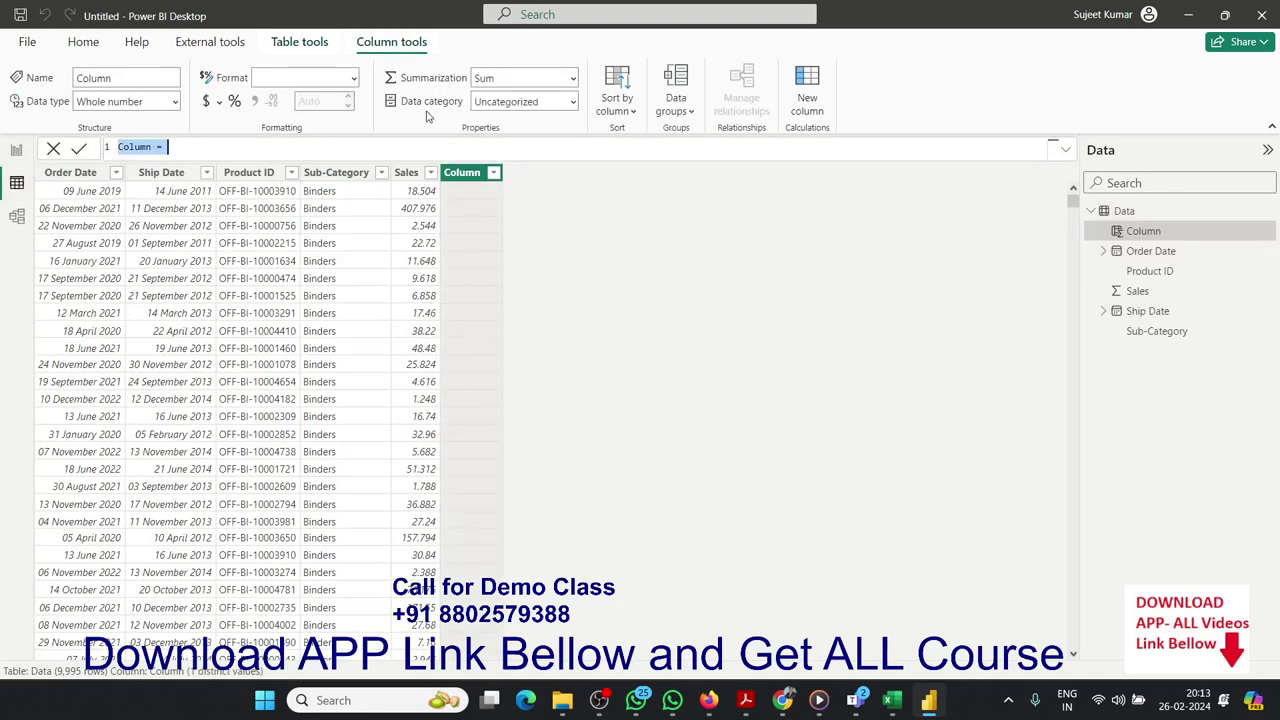
left_click(144, 157)
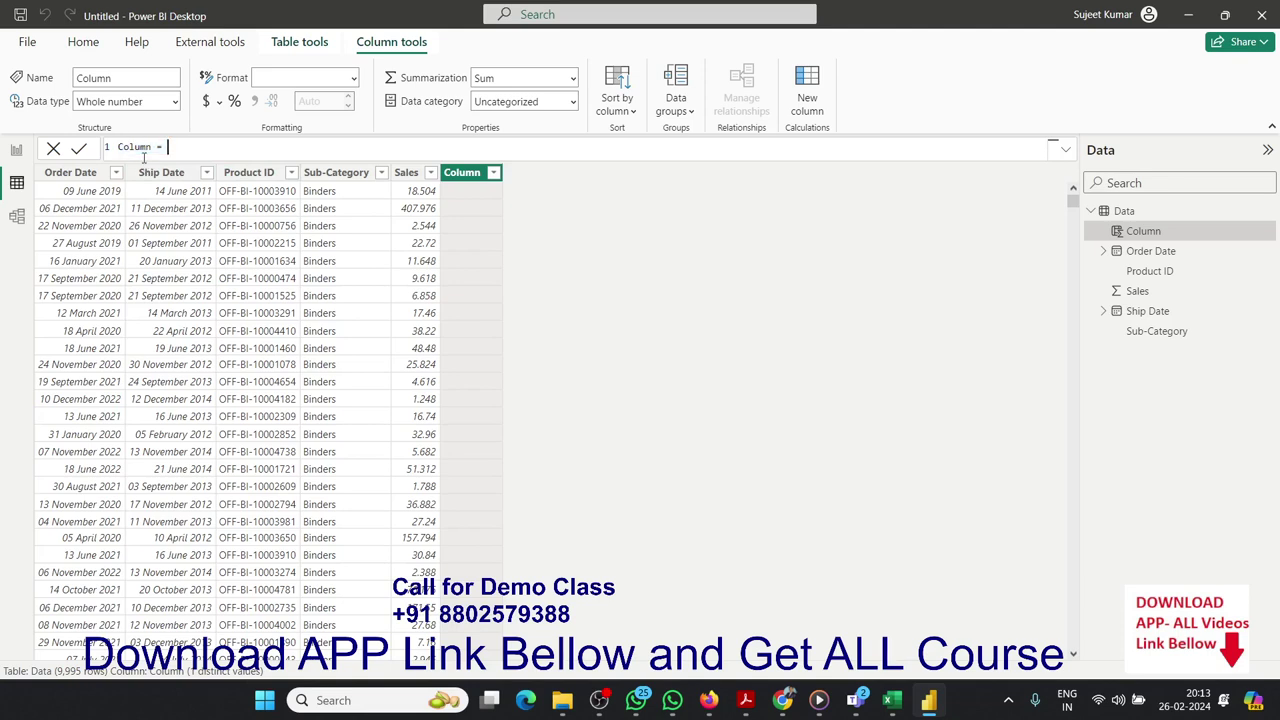
double_click(138, 146)
type("DT = ")
type("dat")
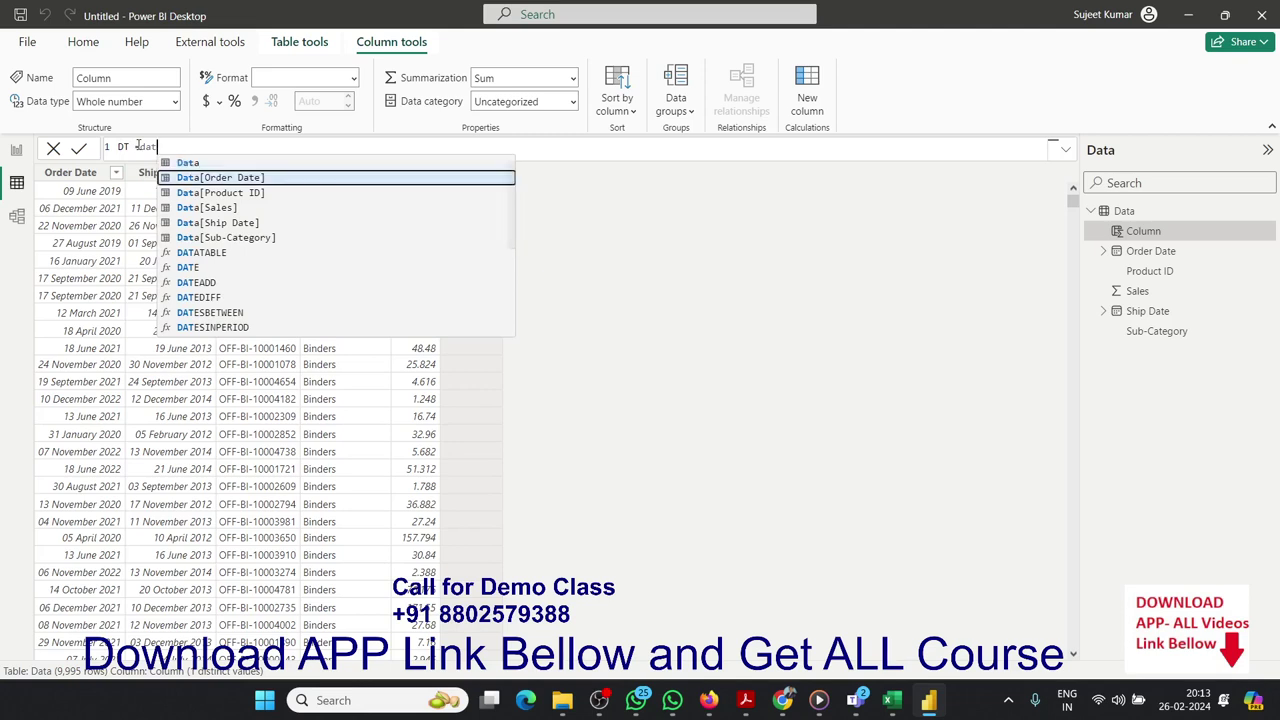
key("Tab")
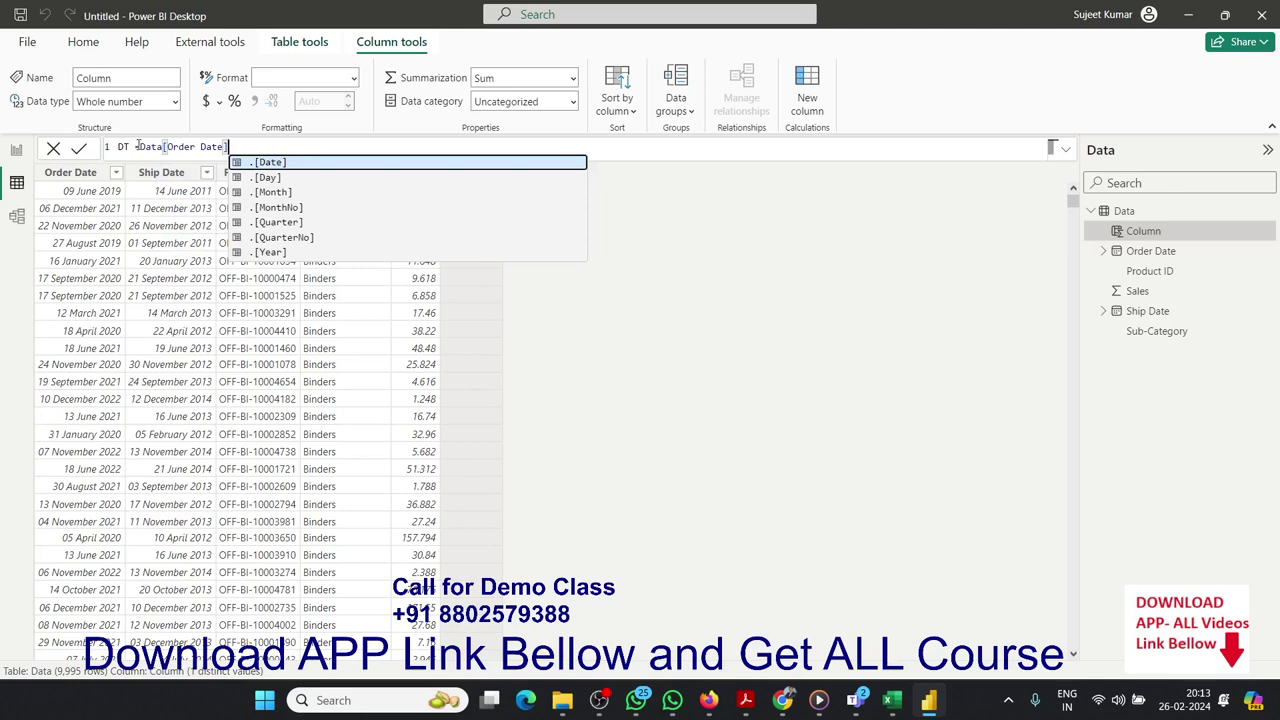
key("Down")
key("Up")
key("Tab")
key("Return")
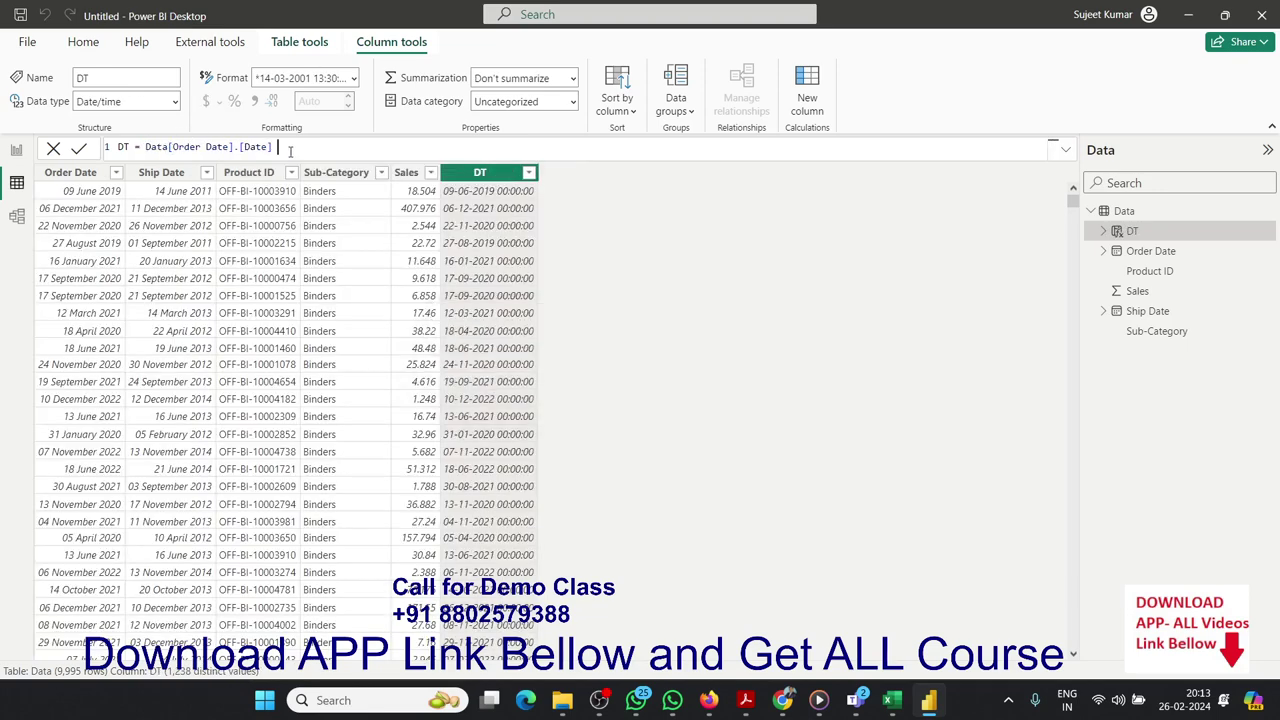
Change DT's date part to .[Day] so it shows day numbers
key("BackSpace")
key("BackSpace")
key("BackSpace")
key("BackSpace")
key("BackSpace")
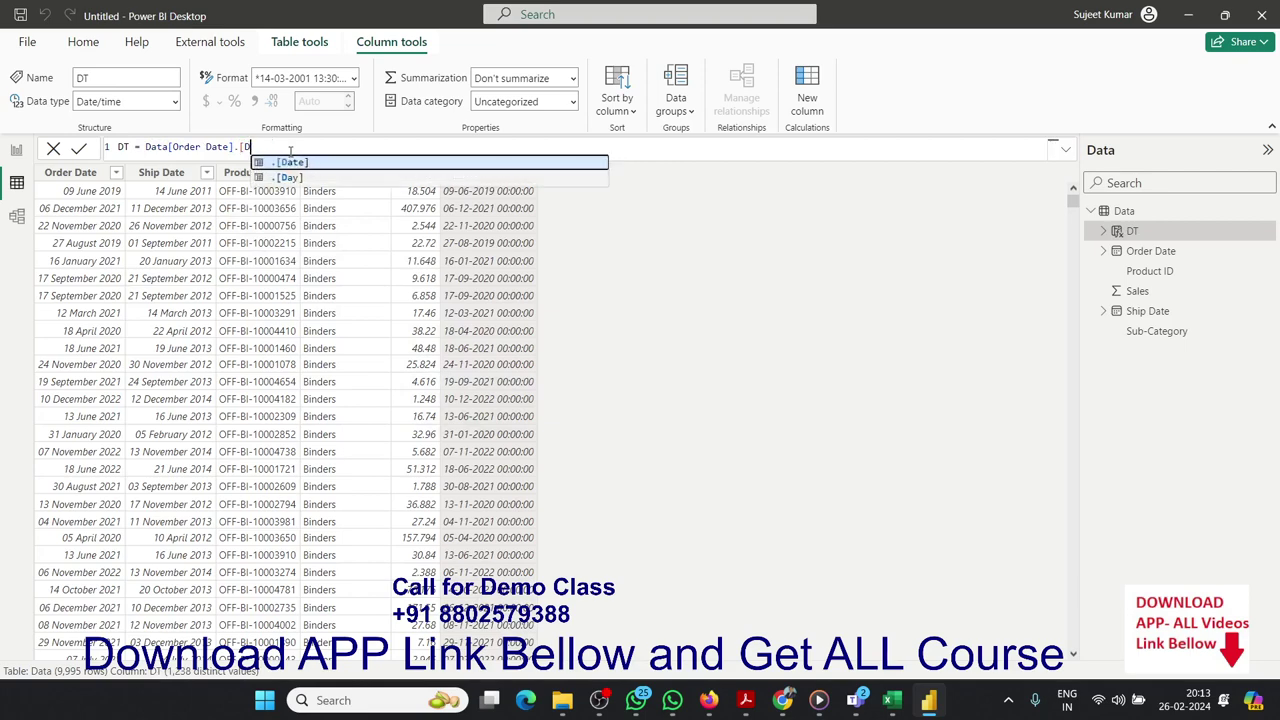
key("BackSpace")
key("Down")
key("Tab")
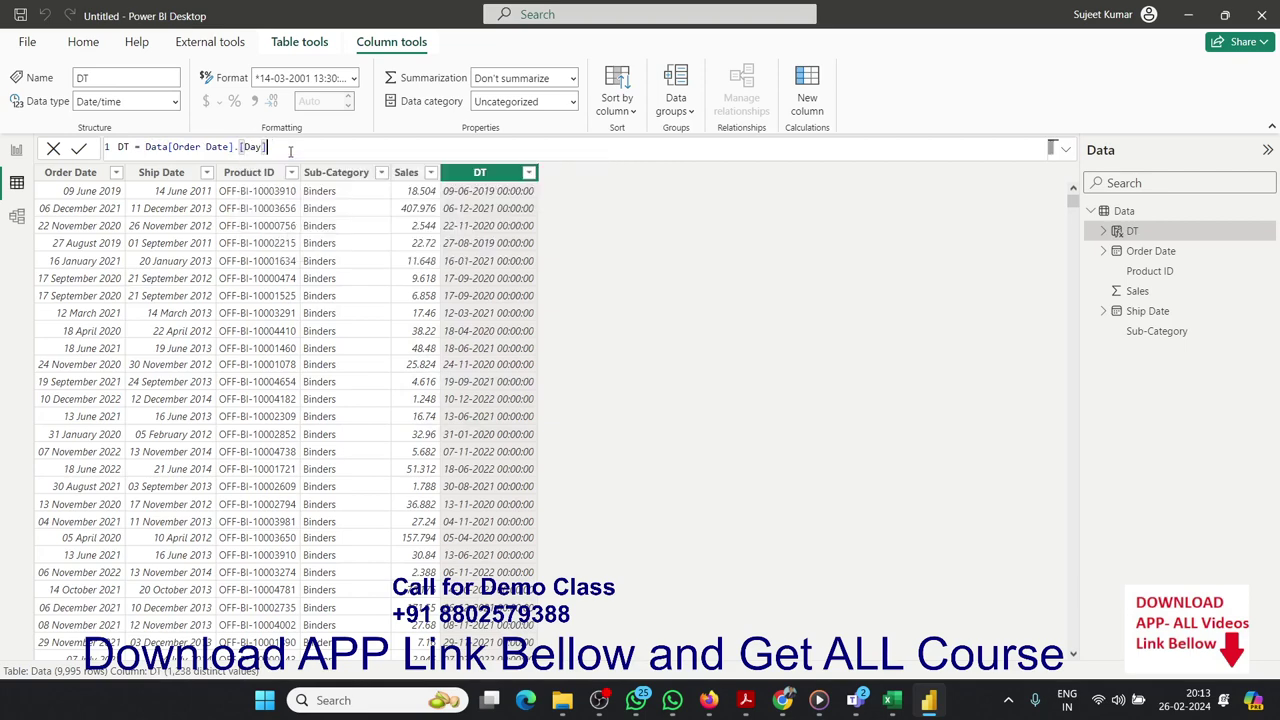
key("Return")
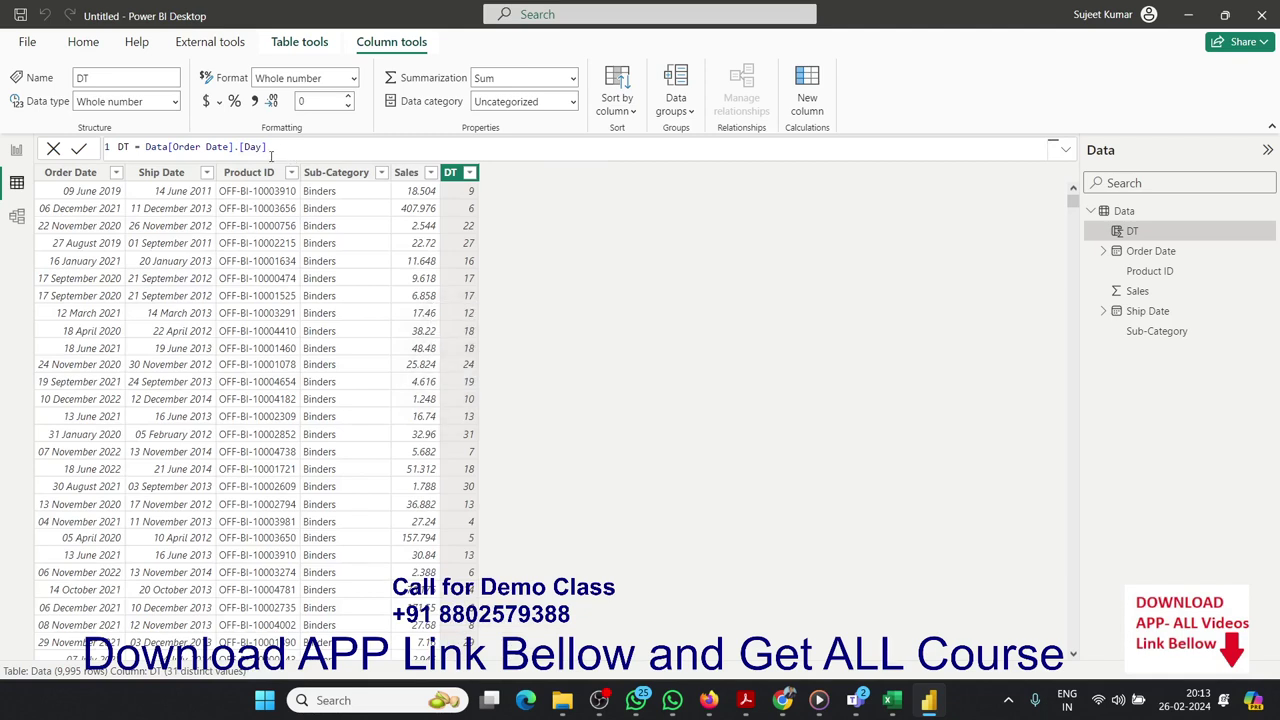
Switch DT's date part to .[Month], then to .[MonthNo]
left_click(272, 152)
key("BackSpace")
key("BackSpace")
key("BackSpace")
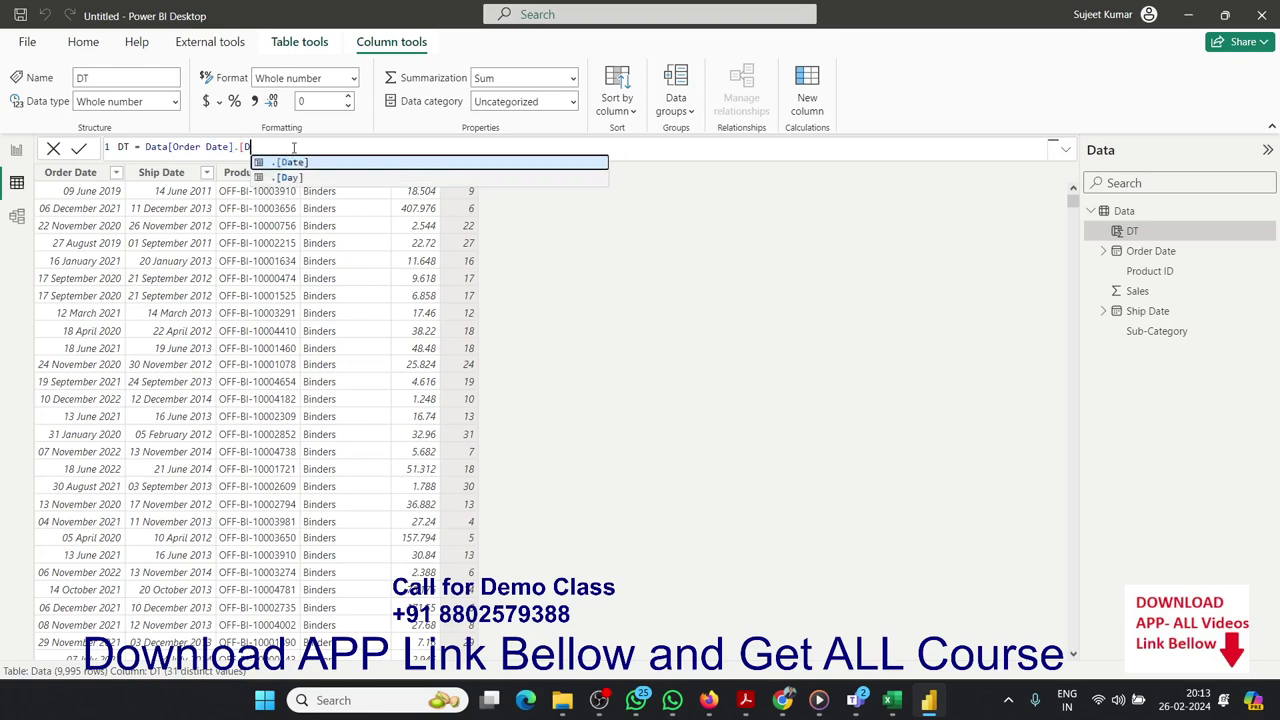
key("BackSpace")
key("BackSpace")
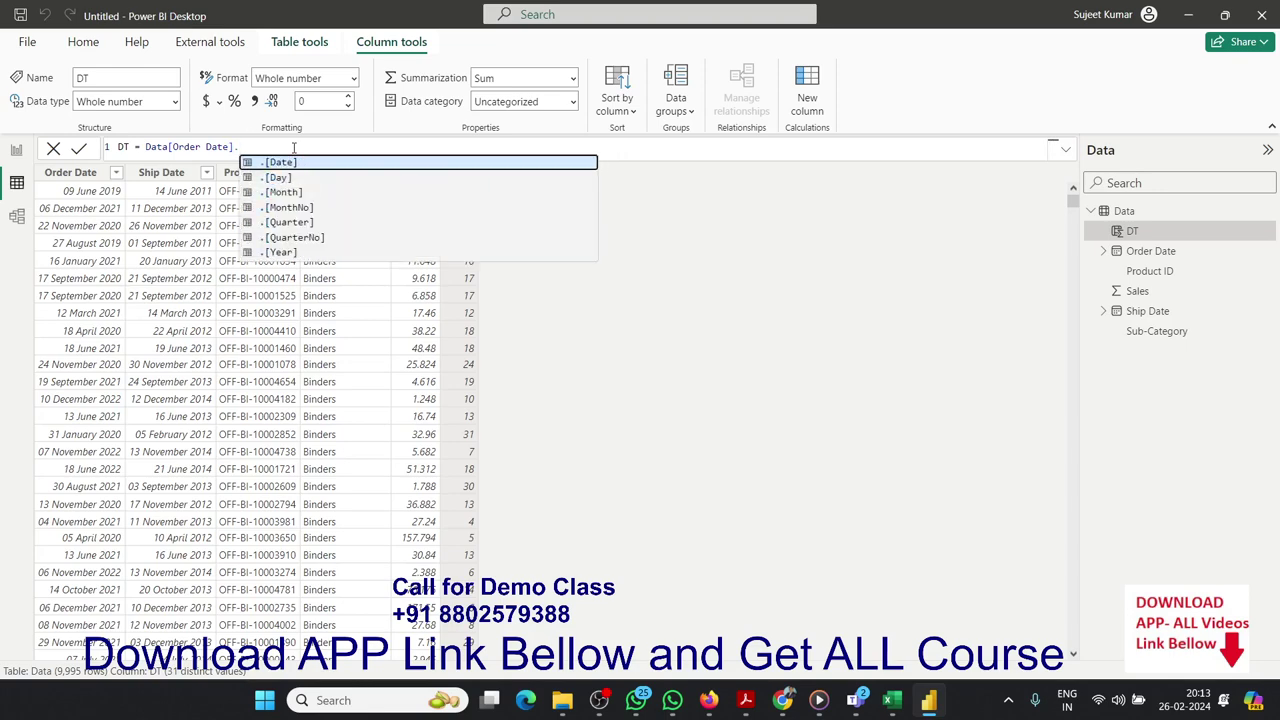
key("Down")
key("Down")
key("Tab")
key("Return")
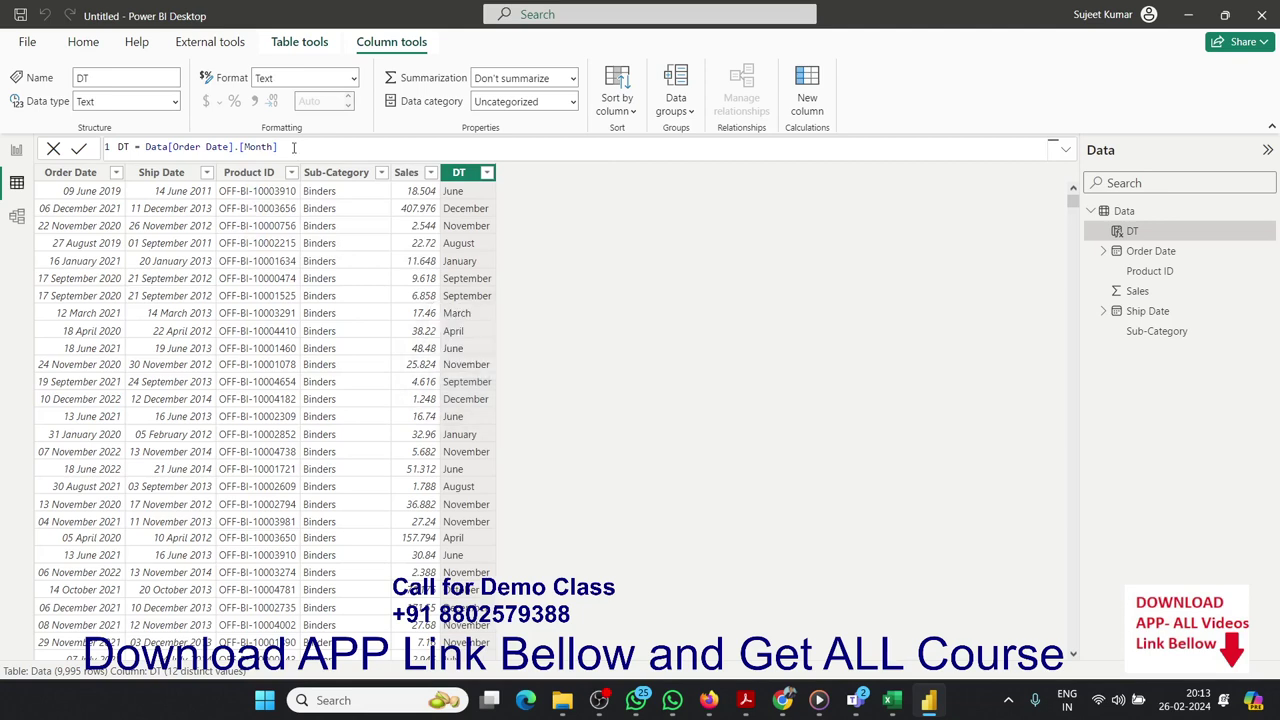
left_click(300, 147)
key("BackSpace")
key("BackSpace")
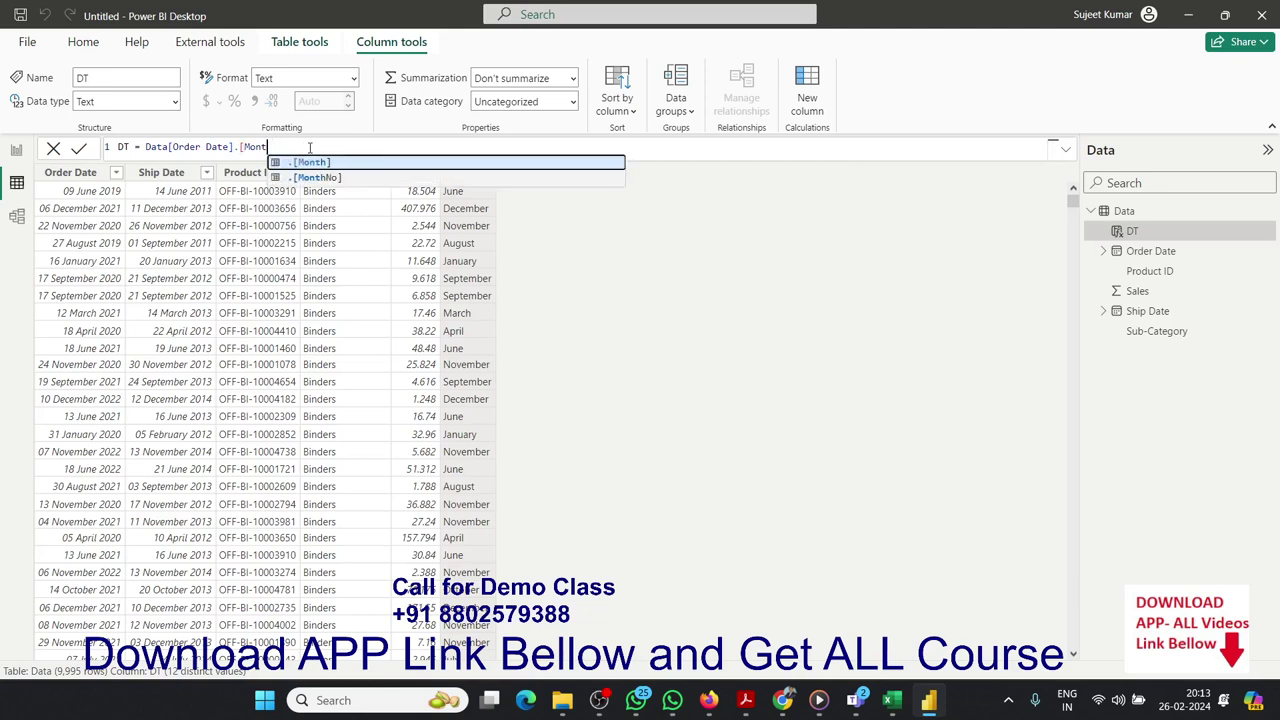
key("BackSpace")
key("BackSpace")
key("BackSpace")
key("BackSpace")
key("BackSpace")
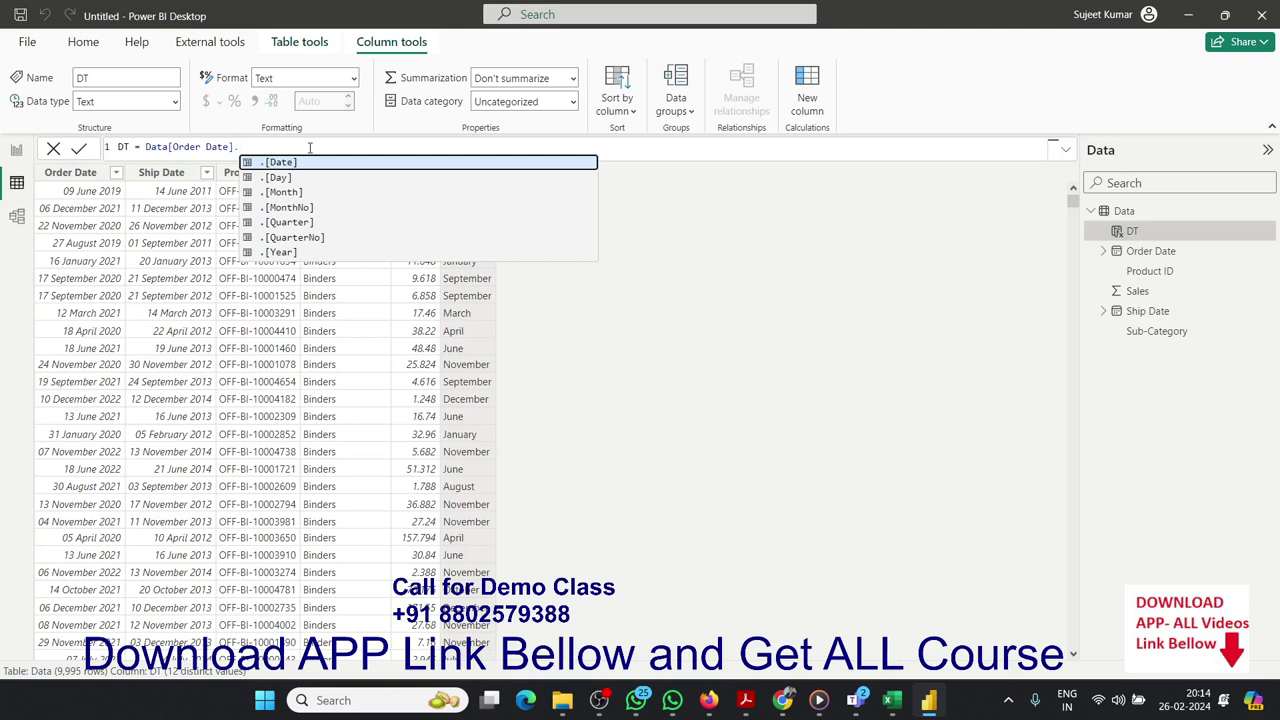
key("Down")
key("Down")
key("Down")
key("Tab")
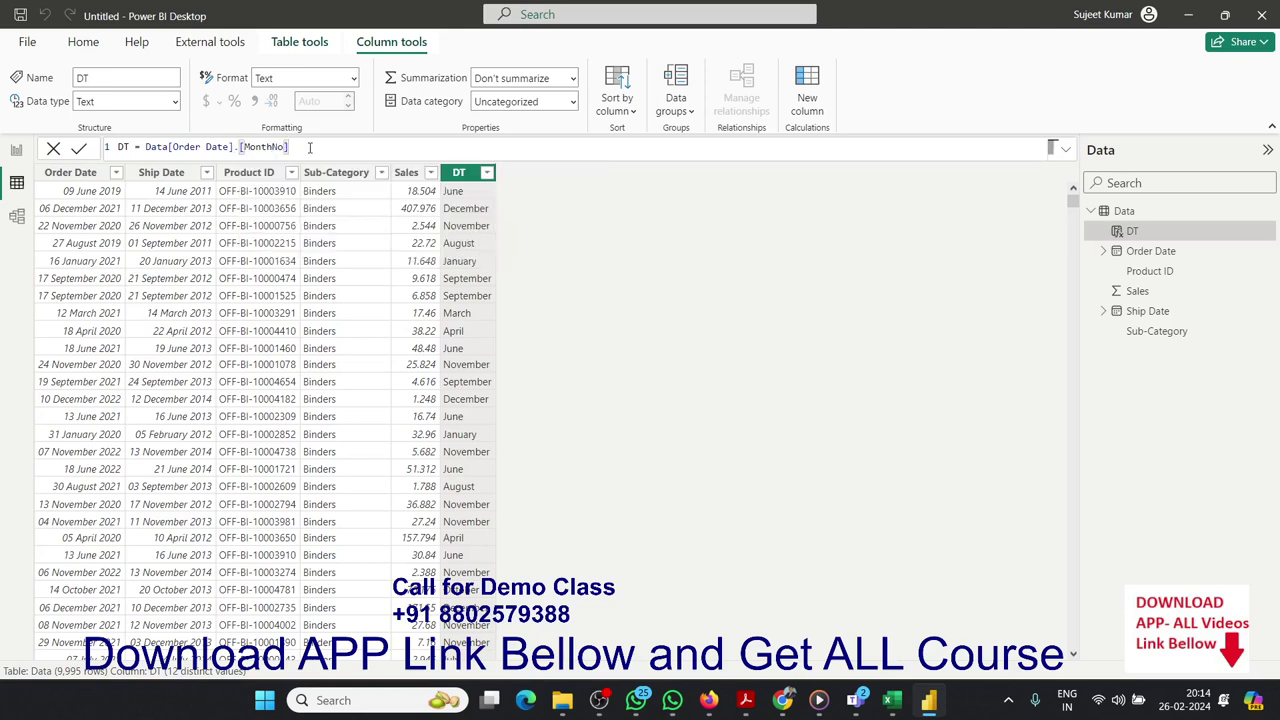
key("Return")
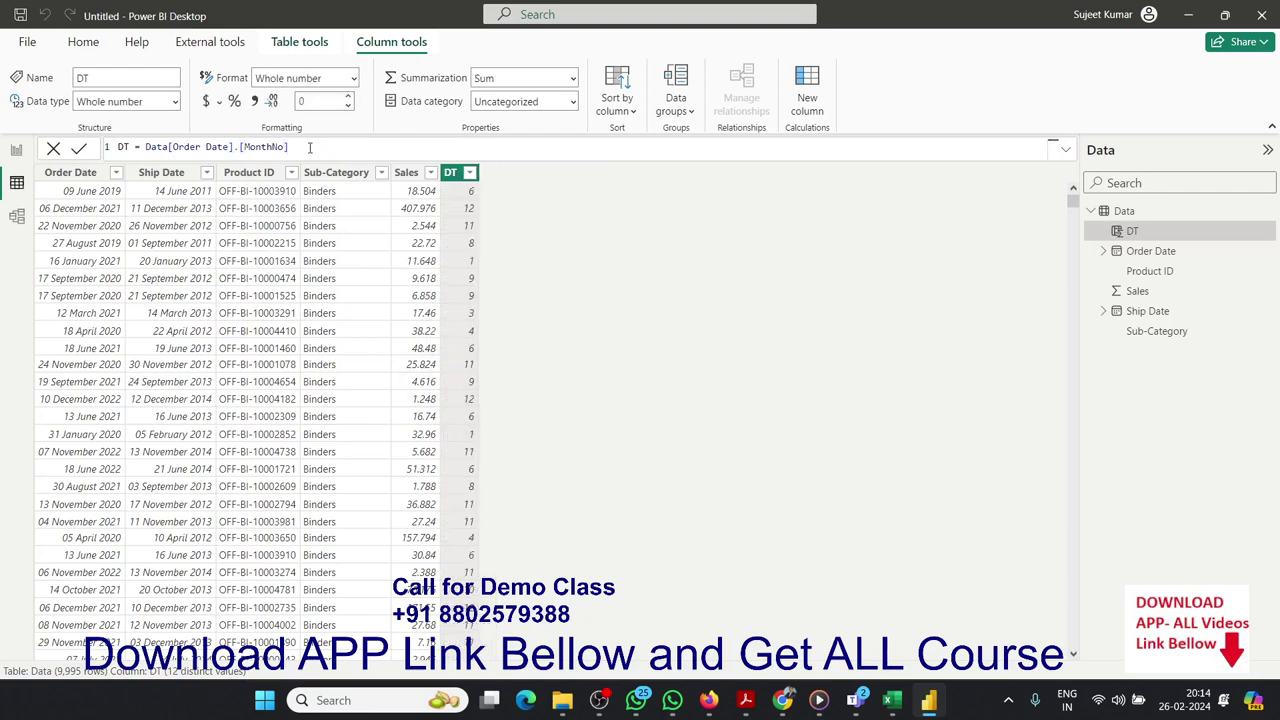
Switch DT's date part to .[Quarter], then to .[QuarterNo]
left_click(310, 147)
key("BackSpace")
key("BackSpace")
key("BackSpace")
key("BackSpace")
key("BackSpace")
key("BackSpace")
key("BackSpace")
key("BackSpace")
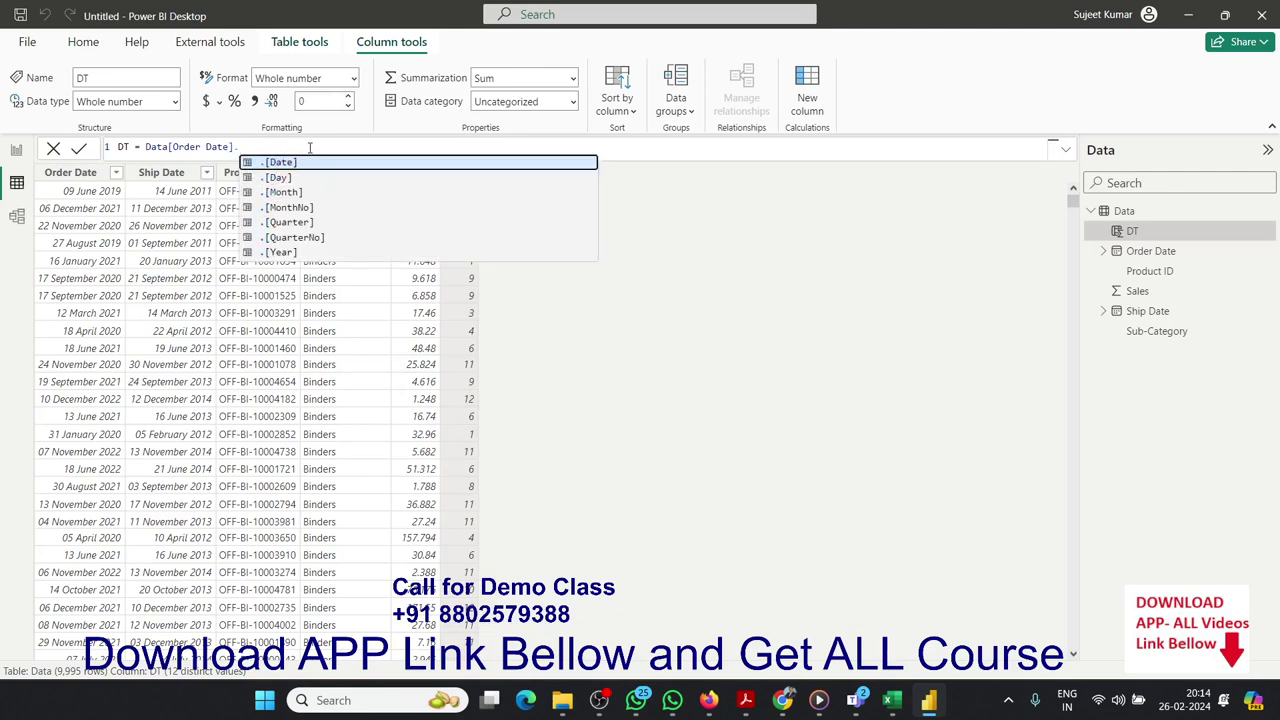
key("Down")
key("Down")
key("Down")
key("Down")
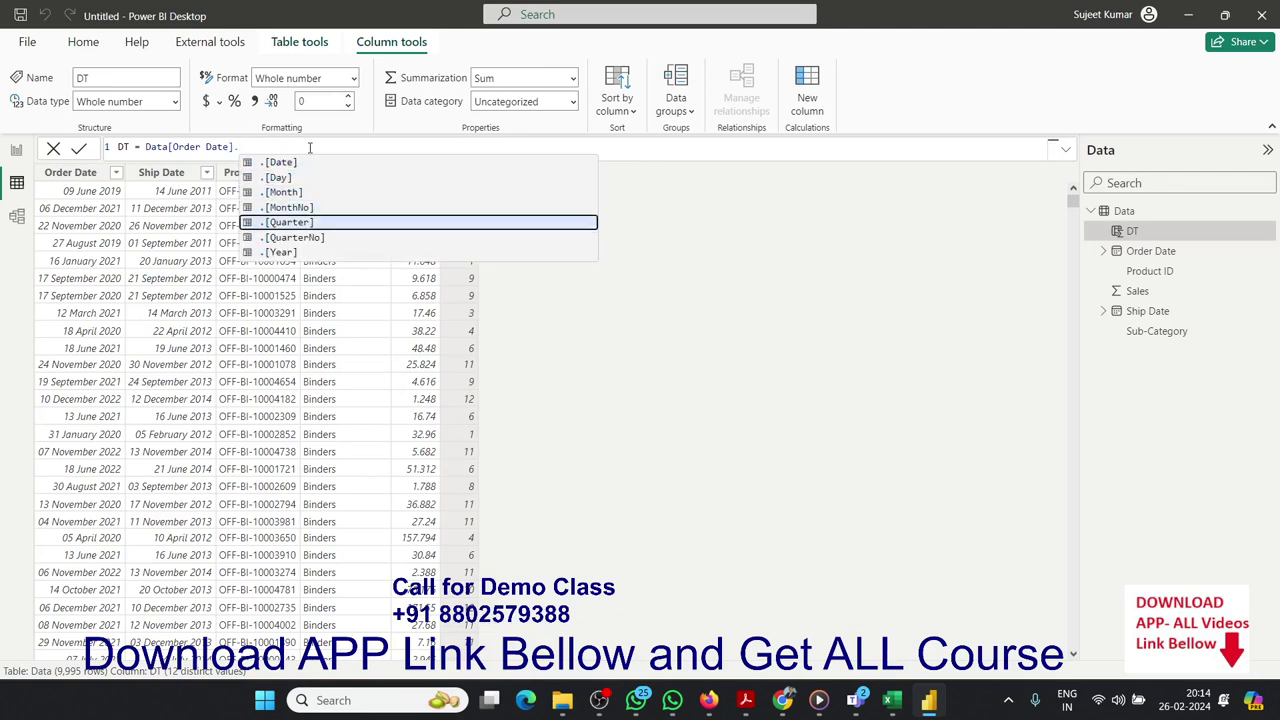
key("Tab")
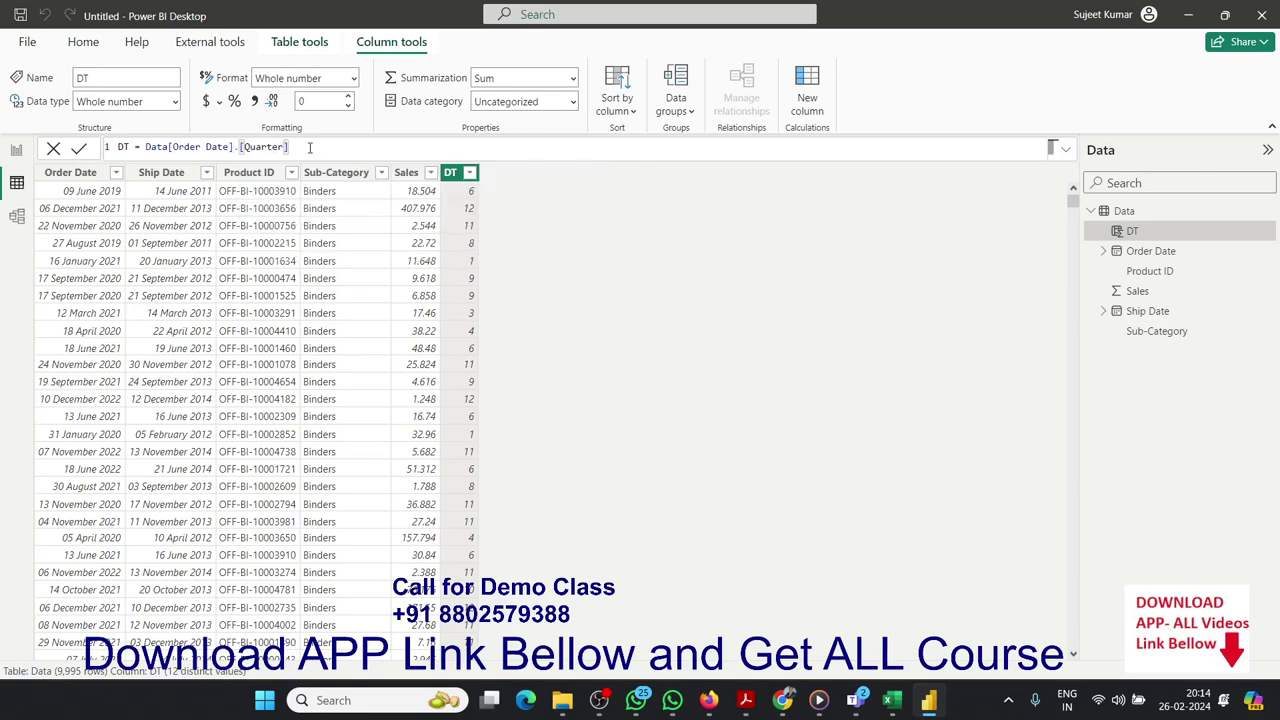
key("Return")
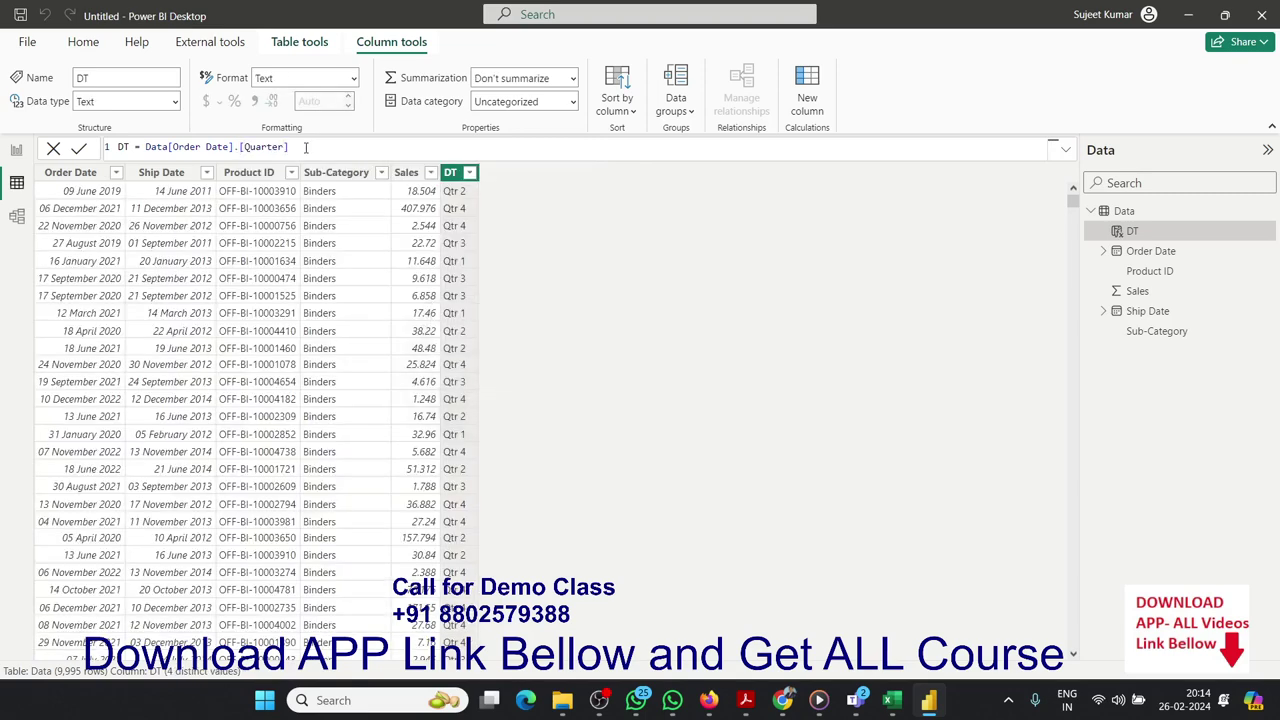
left_click(322, 155)
key("BackSpace")
key("BackSpace")
key("BackSpace")
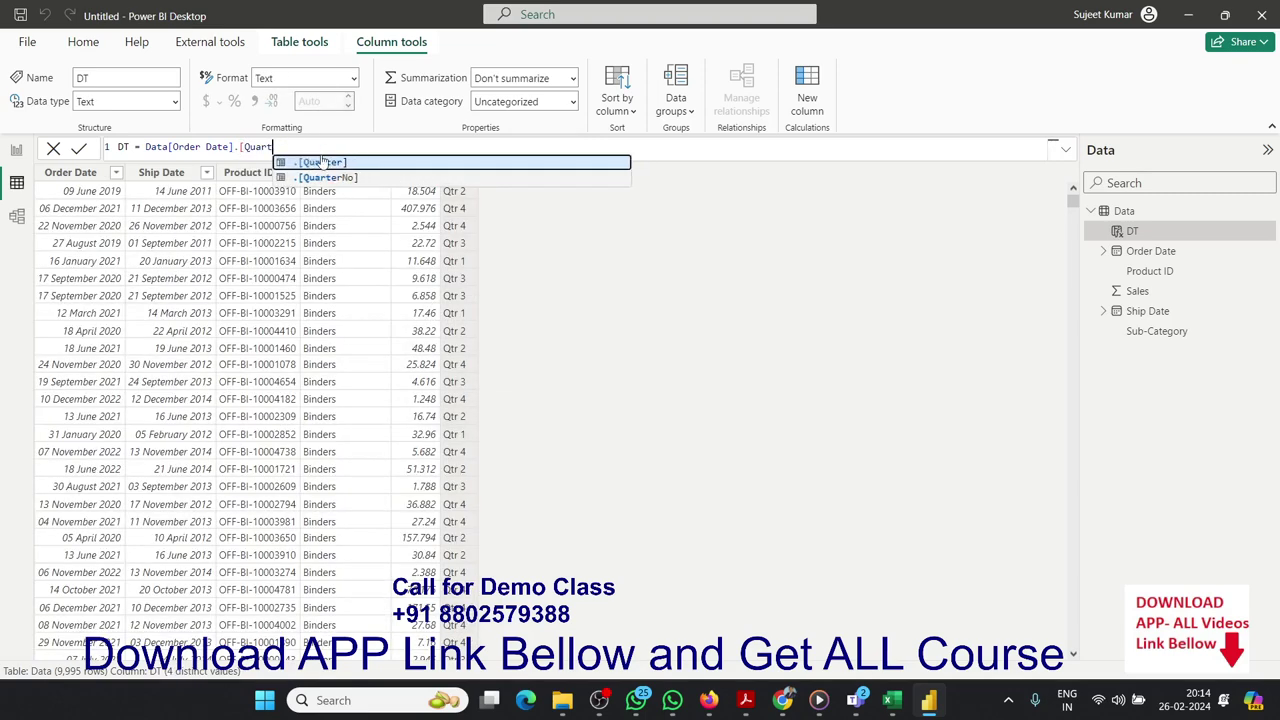
key("BackSpace")
key("BackSpace")
key("BackSpace")
key("BackSpace")
key("BackSpace")
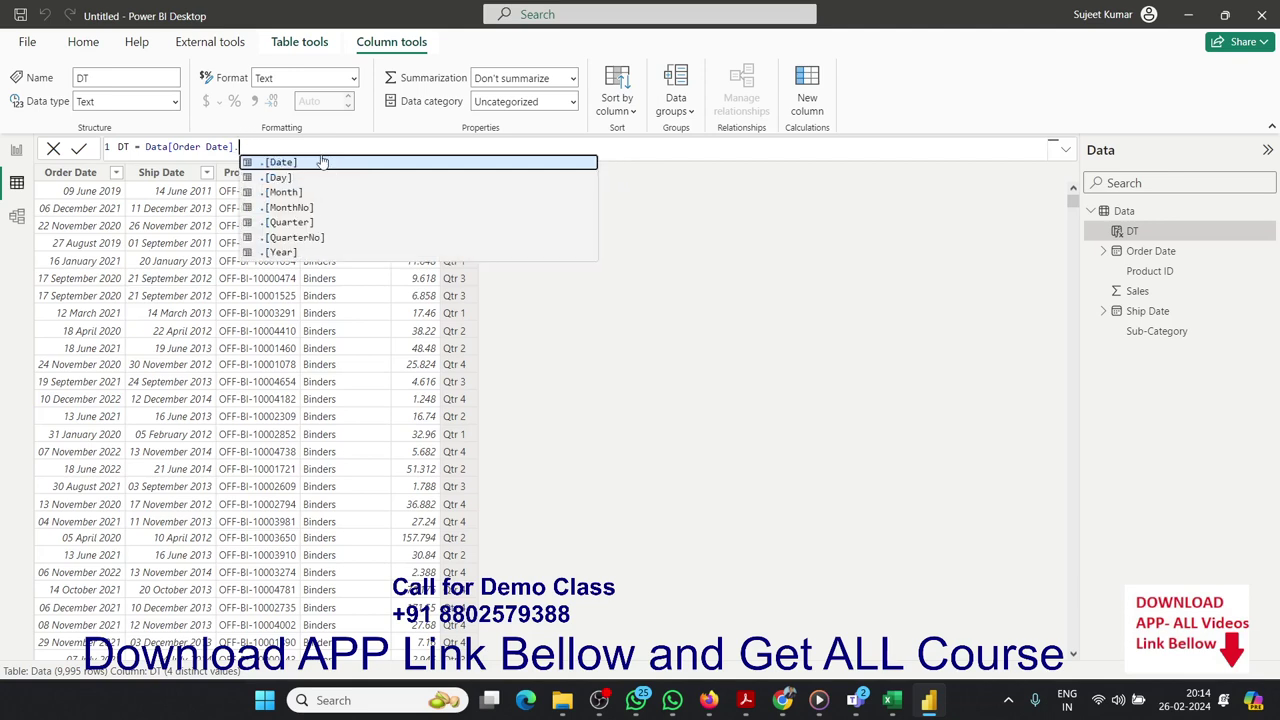
key("Down")
key("Down")
key("Down")
key("Down")
key("Down")
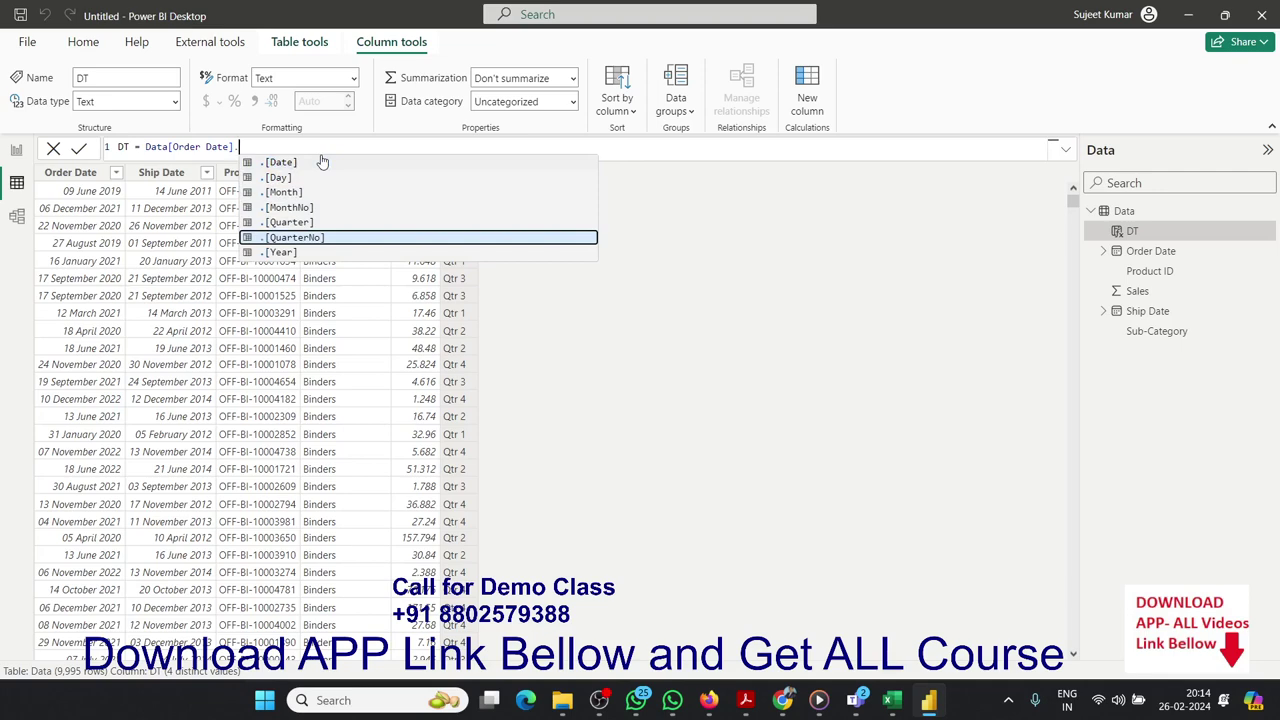
key("Tab")
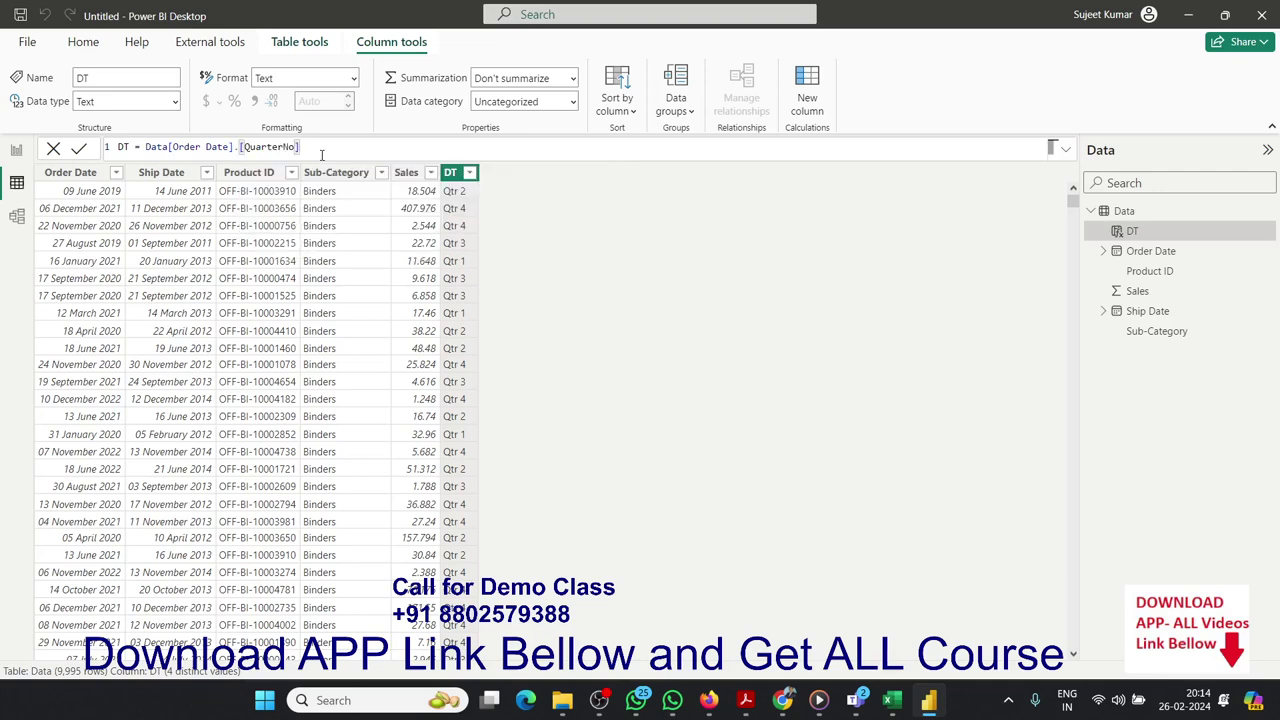
key("Return")
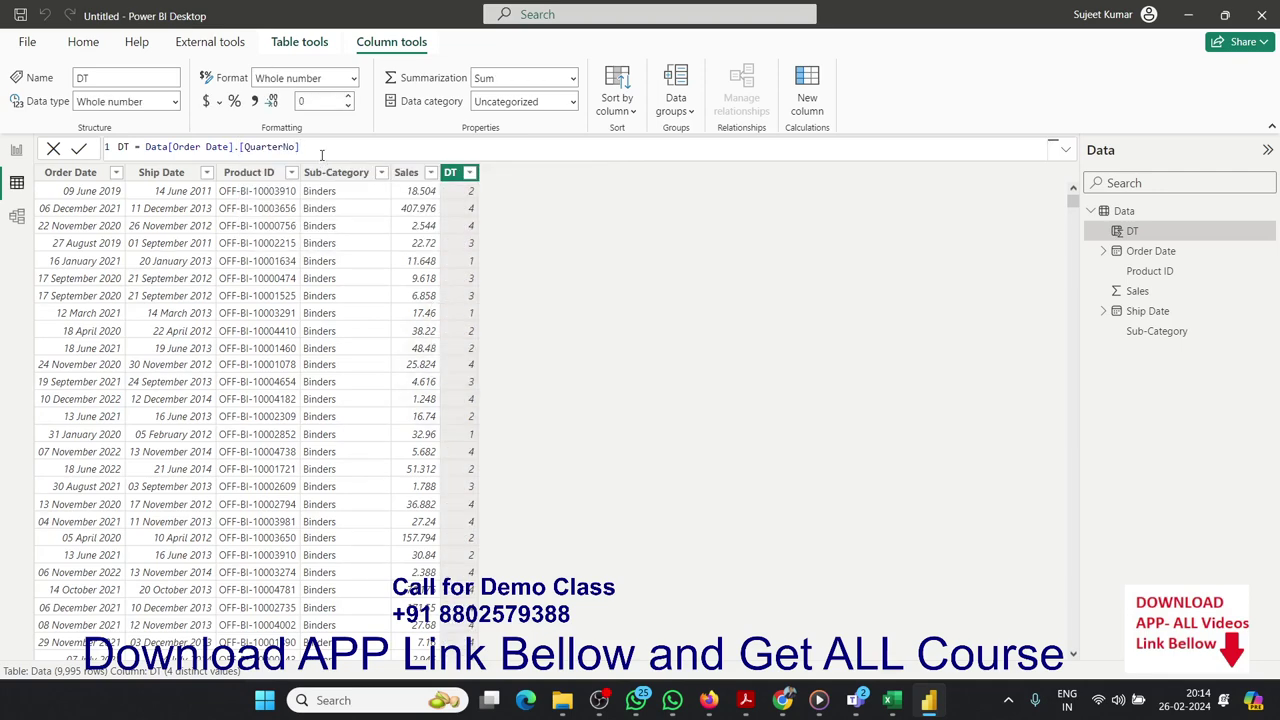
Set DT to Data[Order Date].[Year] to show order years like 2019 and 2021
key("BackSpace")
key("BackSpace")
key("BackSpace")
key("BackSpace")
key("BackSpace")
key("BackSpace")
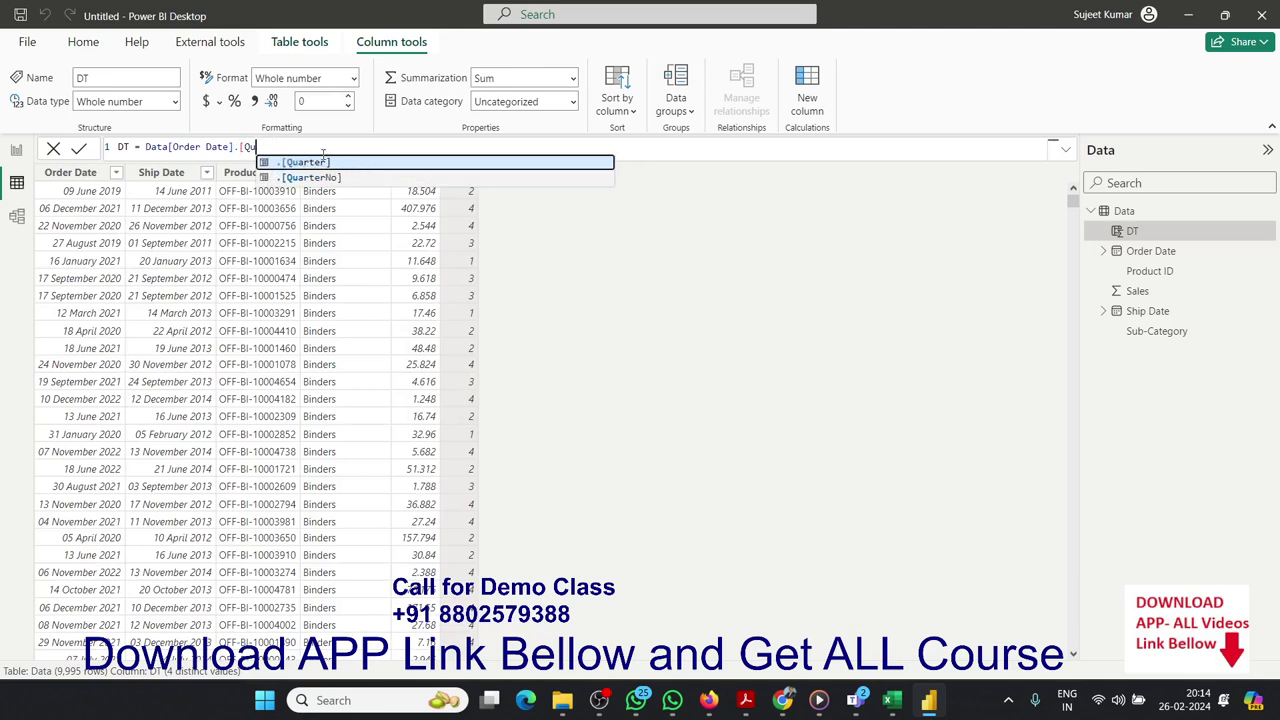
key("BackSpace")
key("BackSpace")
key("BackSpace")
key("BackSpace")
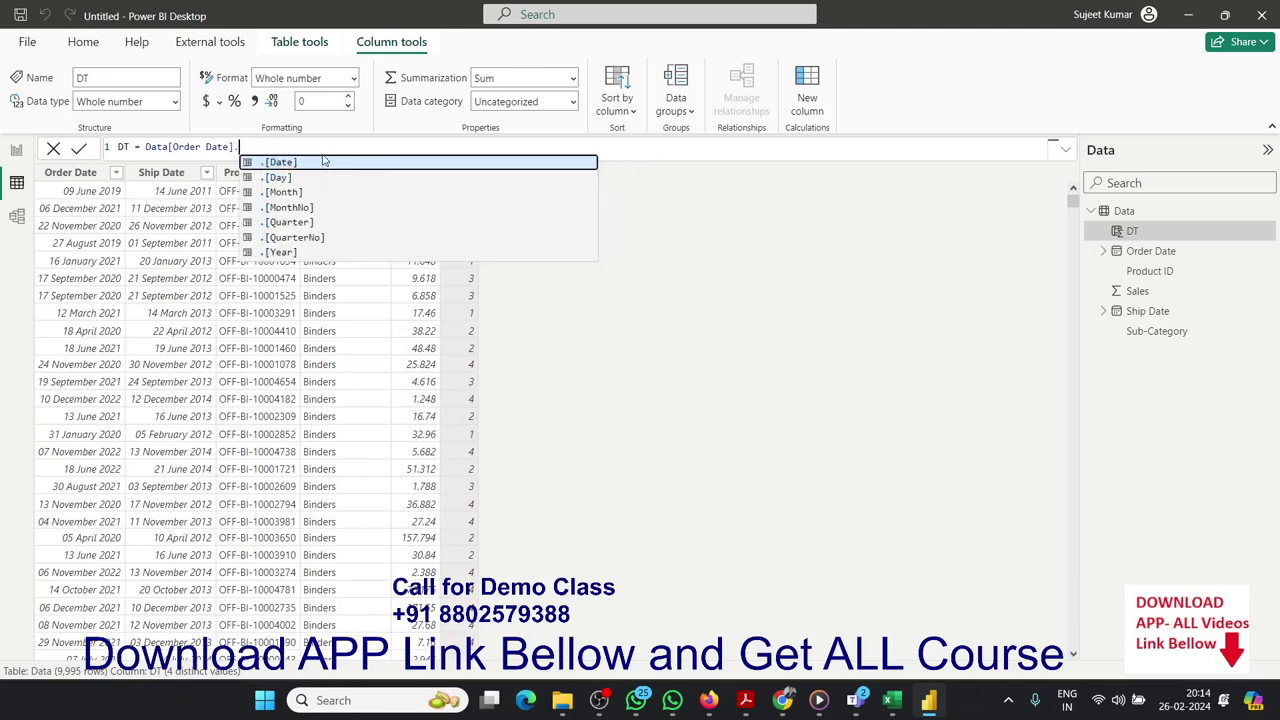
key("Down")
key("Down")
key("Down")
key("Down")
key("Down")
key("Down")
key("Tab")
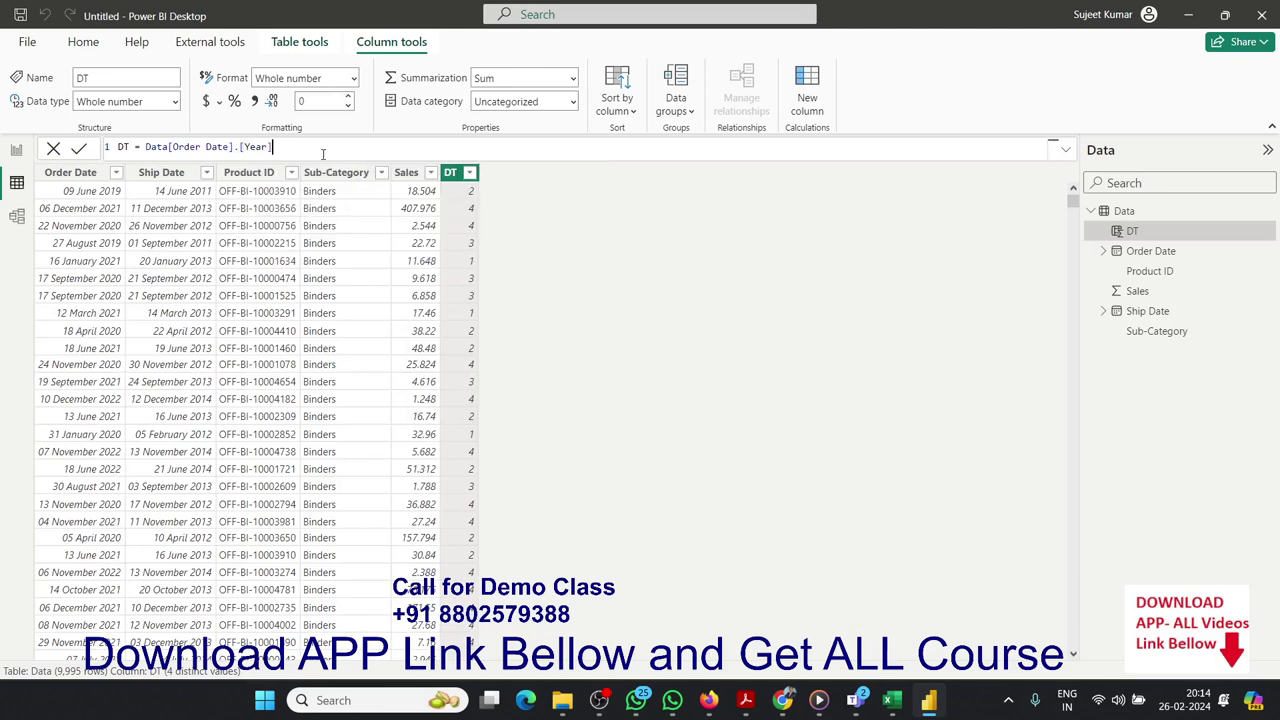
key("Return")
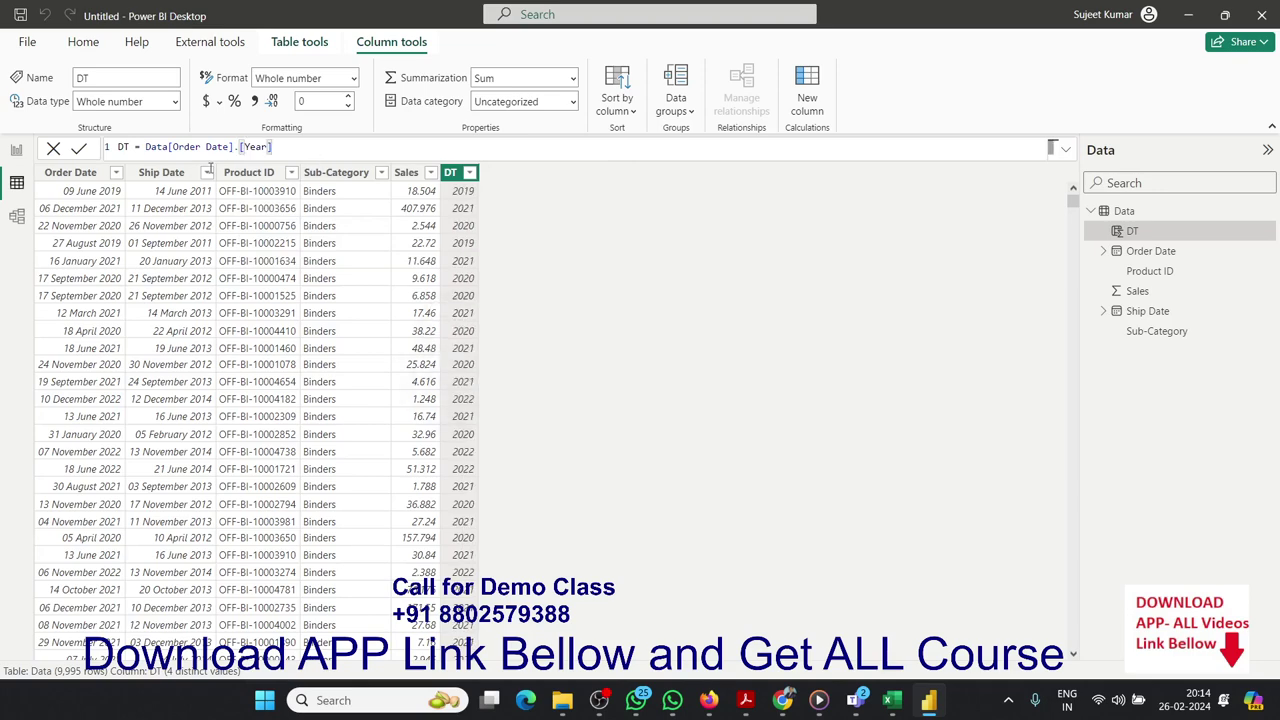
left_click_drag(271, 147, 145, 147)
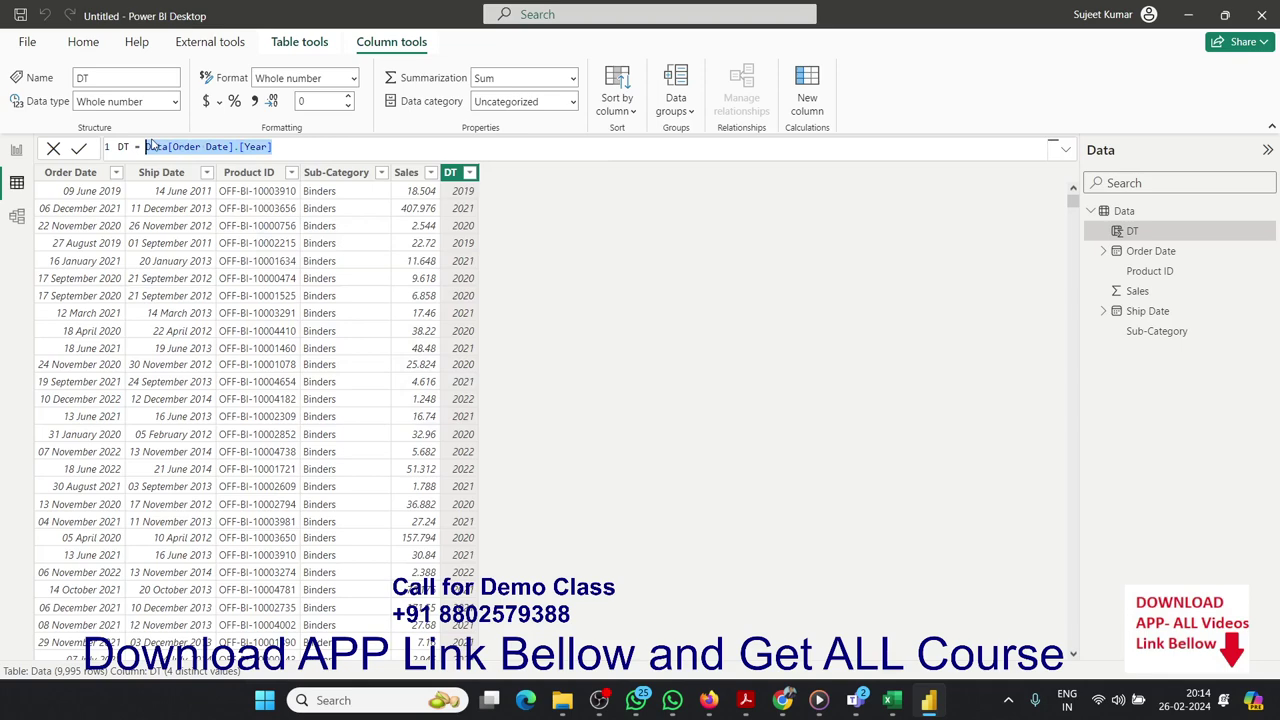
Replace the DT formula with YEAR(Data[Order Date])
type("YE")
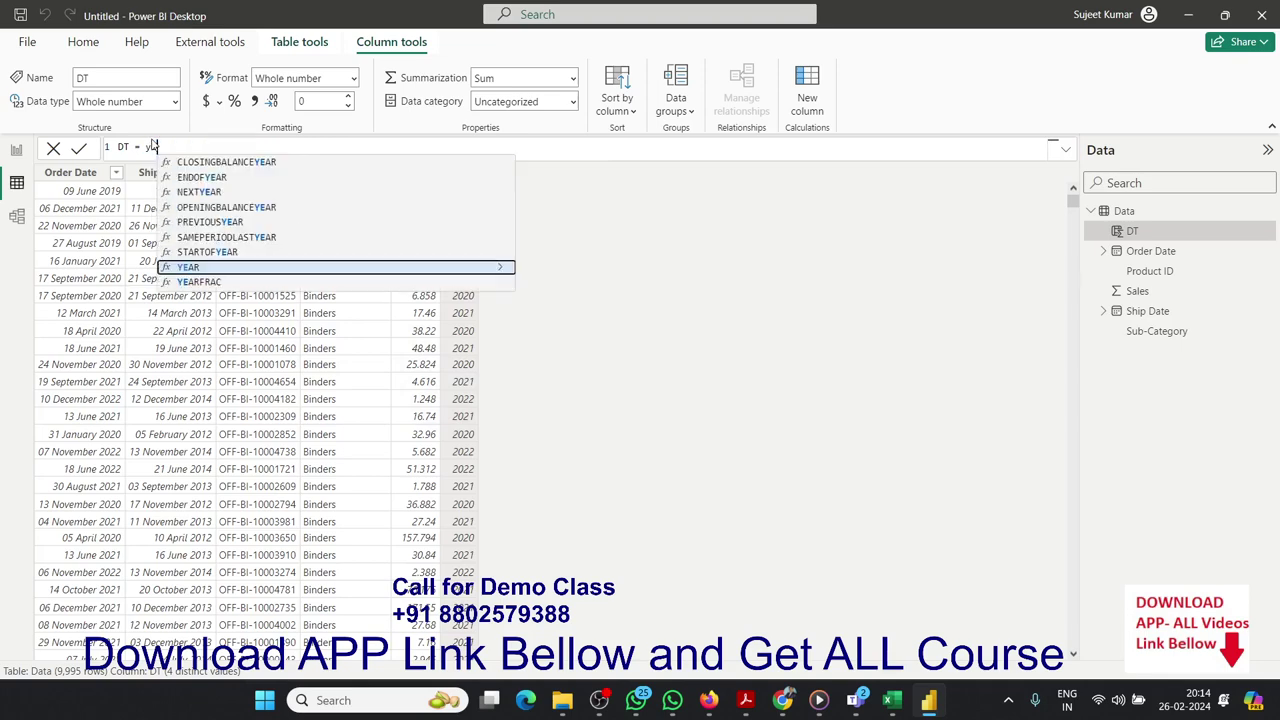
type("AR(")
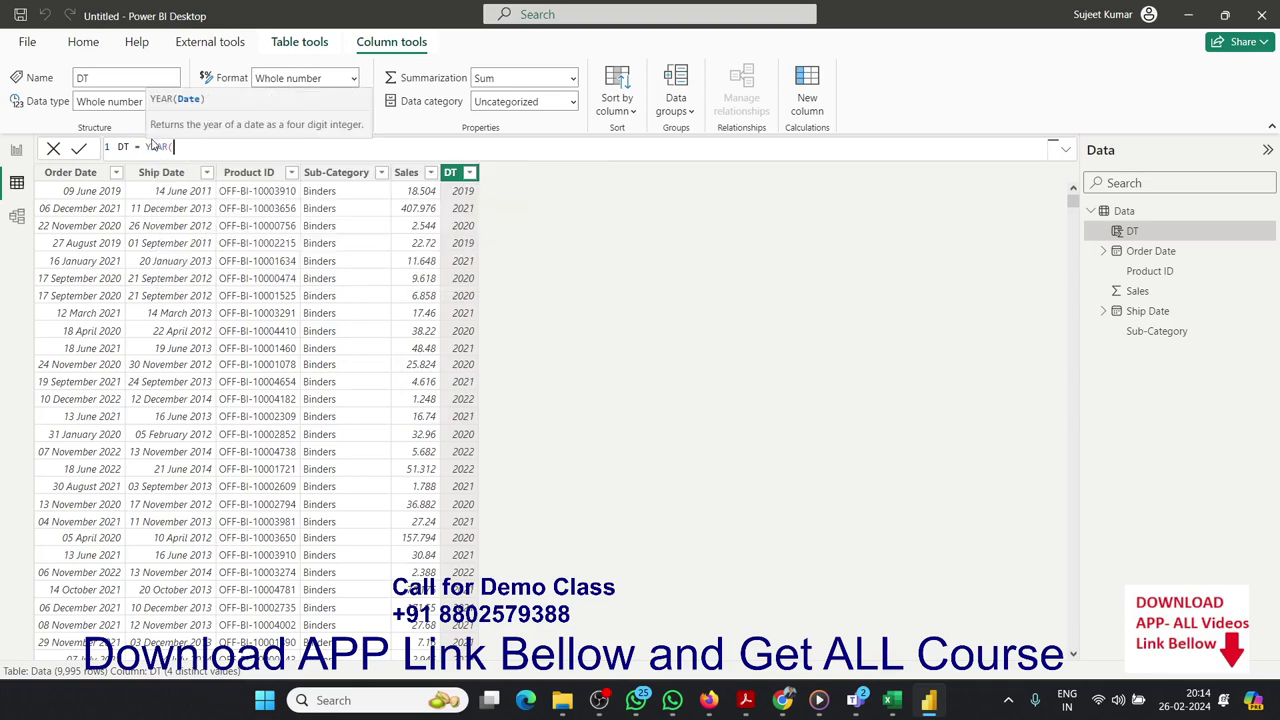
type("da")
key("Down")
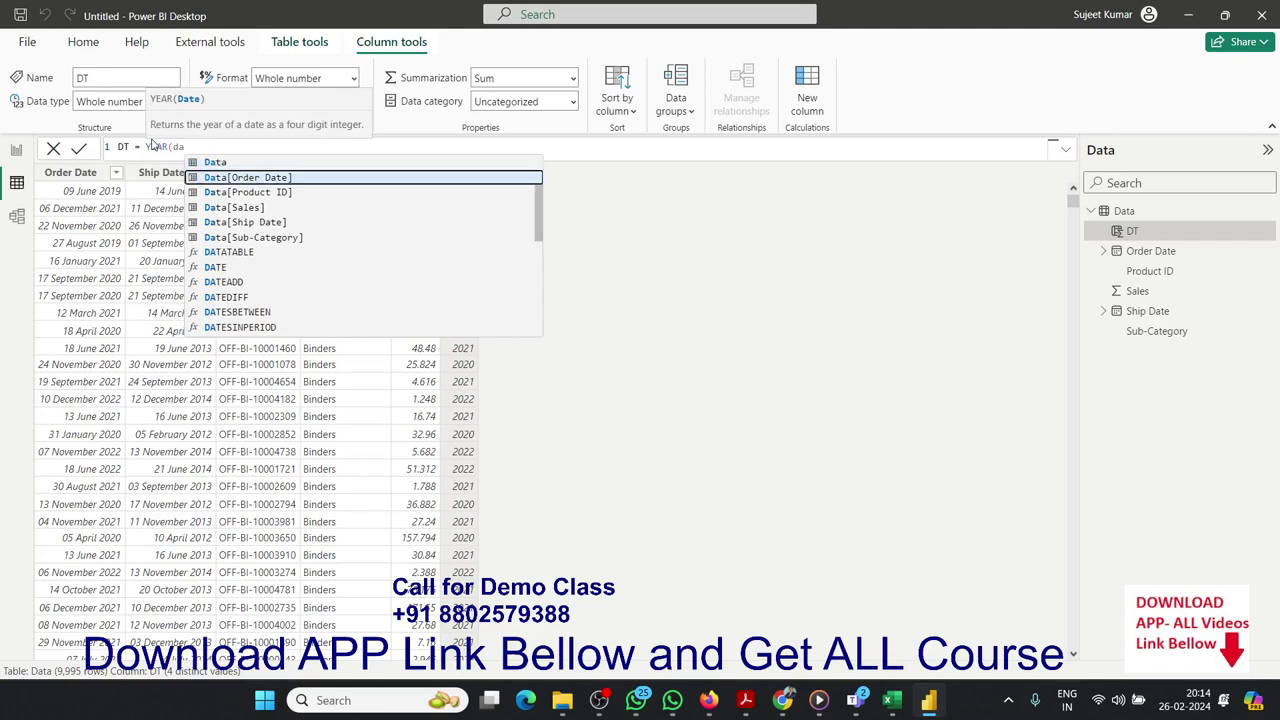
key("Tab")
key("Escape")
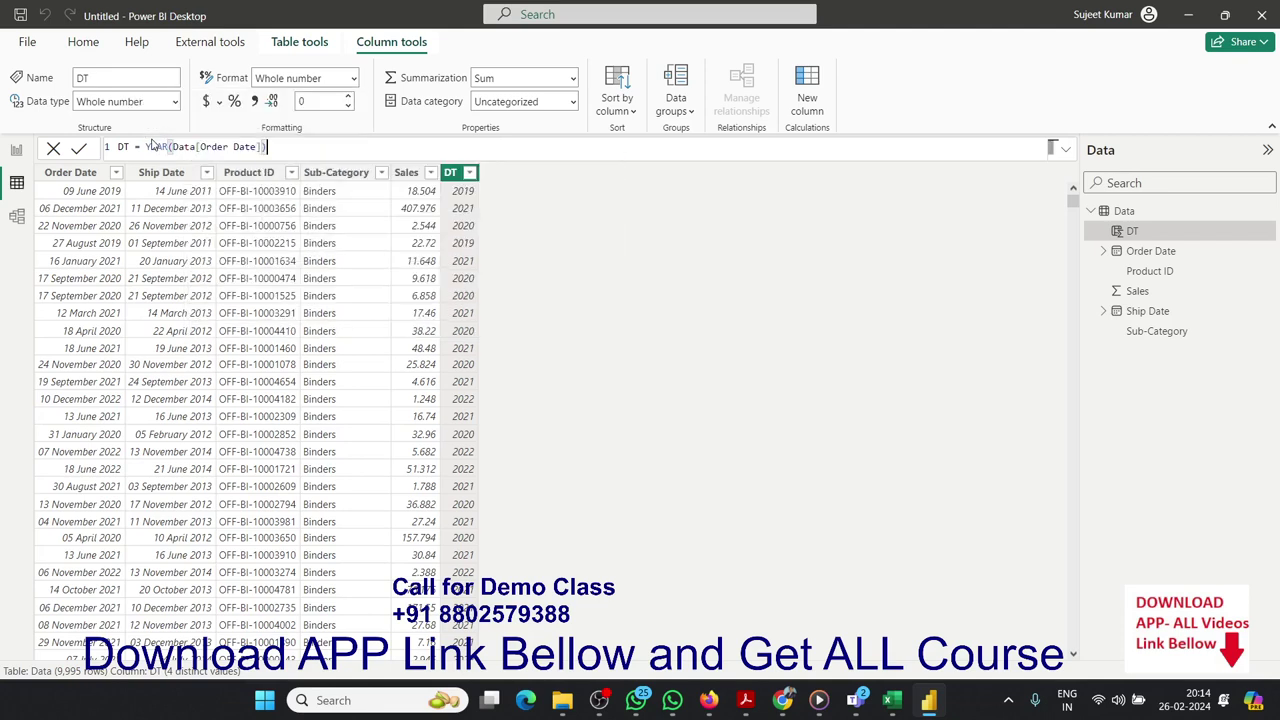
type(")")
key("Return")
Change the DT function from YEAR to MONTH
double_click(166, 147)
type("month")
key("Escape")
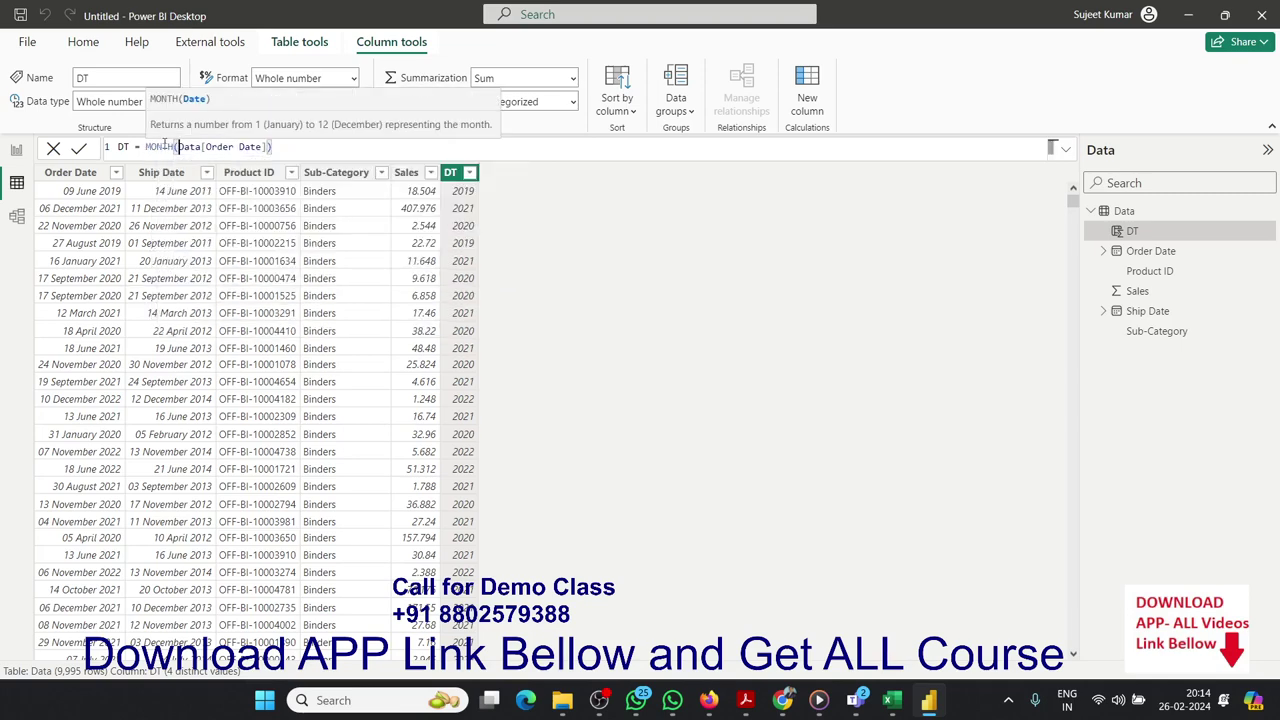
key("Return")
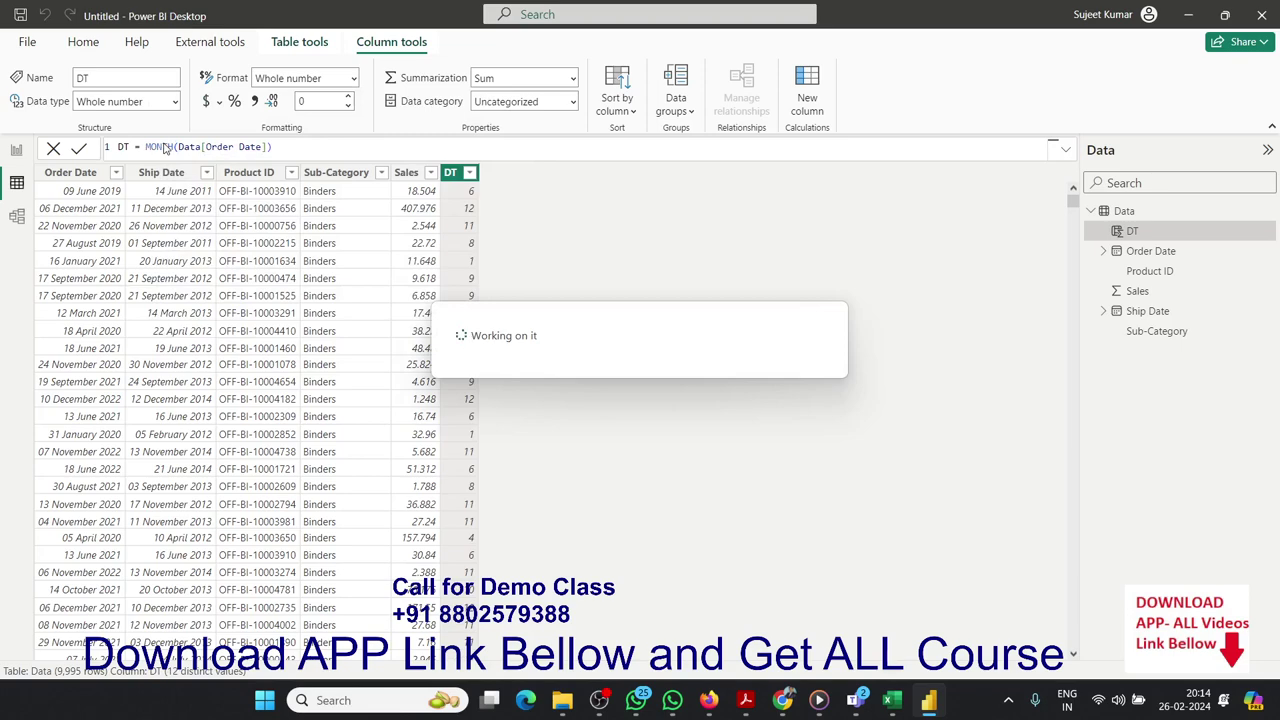
Change the DT function to DAY(Data[Order Date]) to show day numbers like 9 and 22
double_click(163, 146)
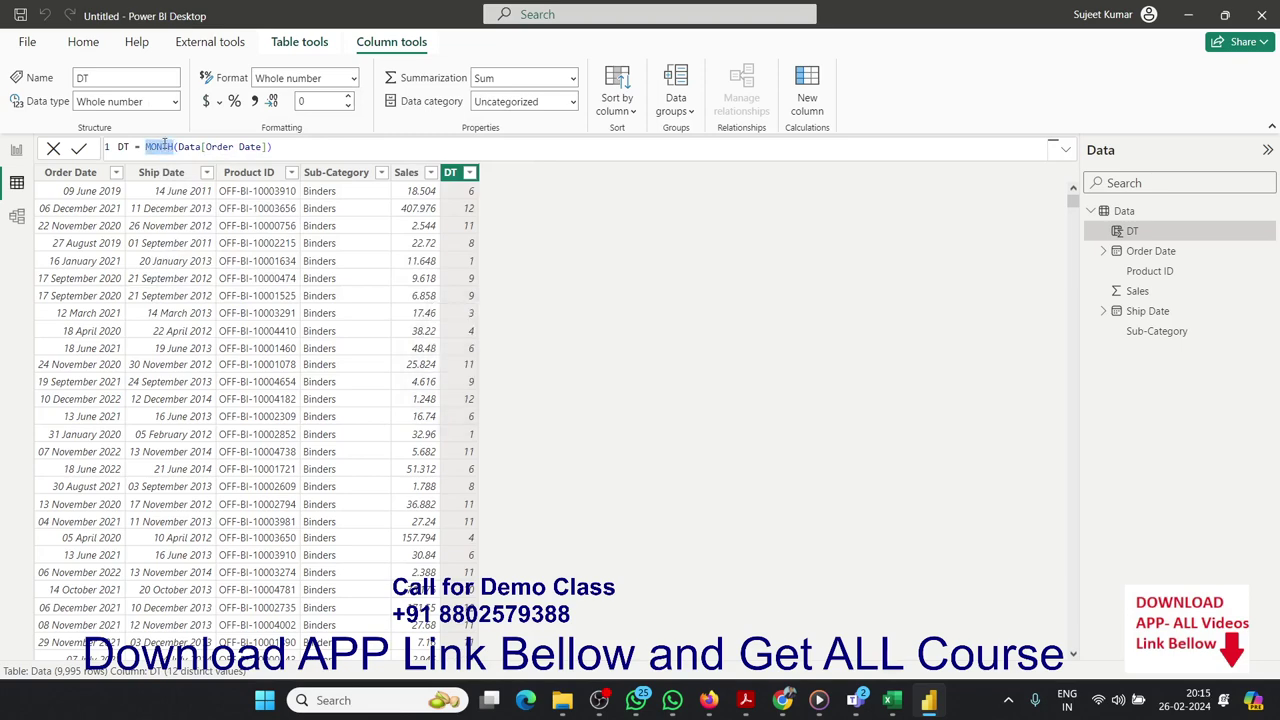
type("fay")
key("BackSpace")
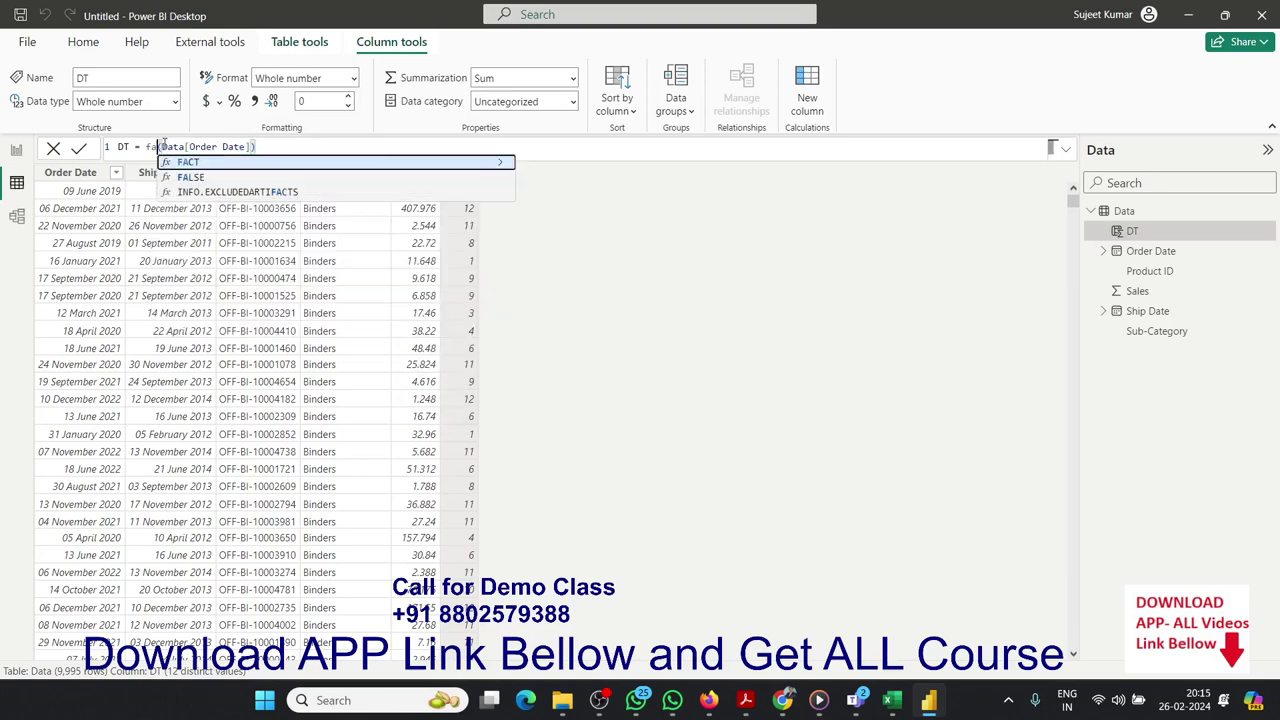
key("BackSpace")
key("BackSpace")
type("day")
key("Tab")
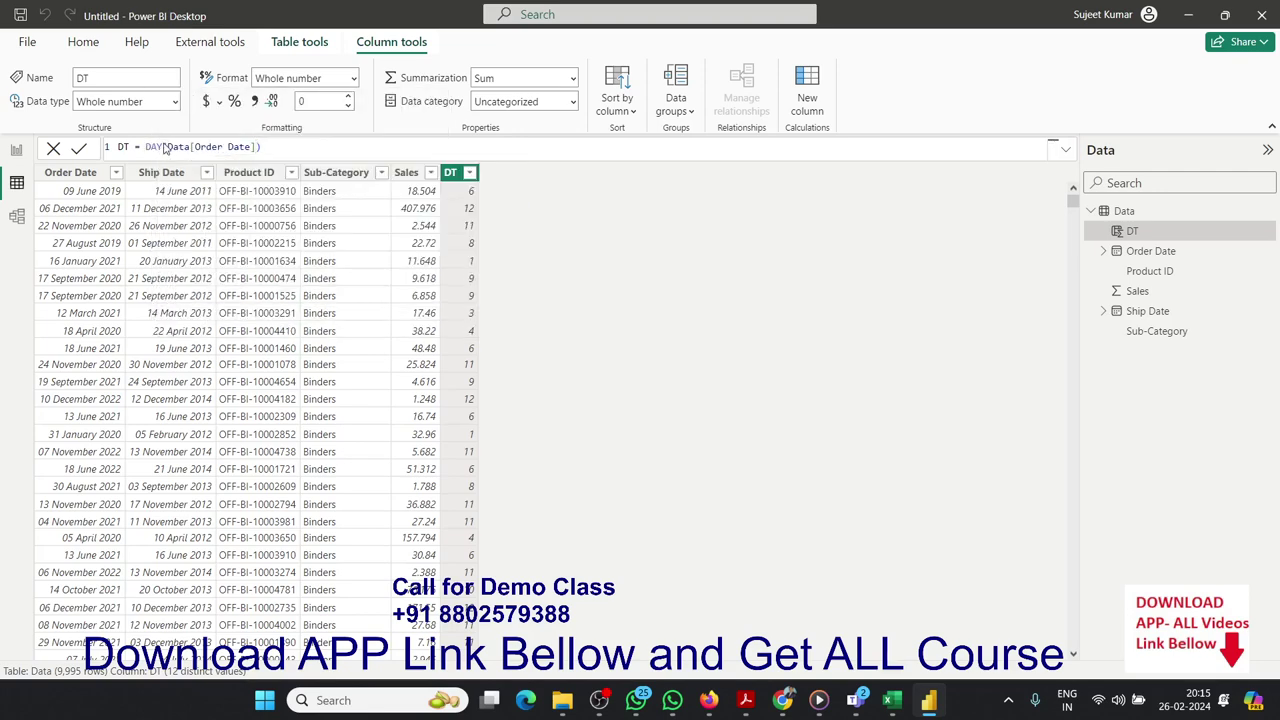
key("Return")
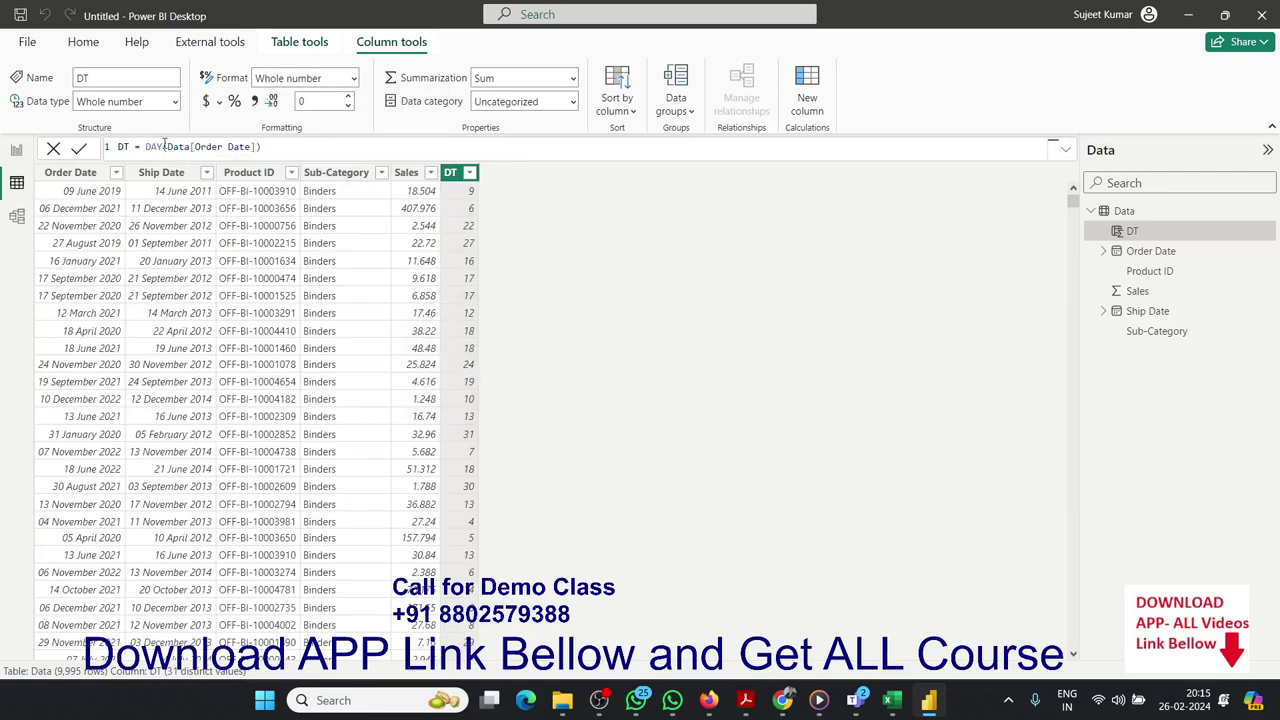
left_click(163, 145)
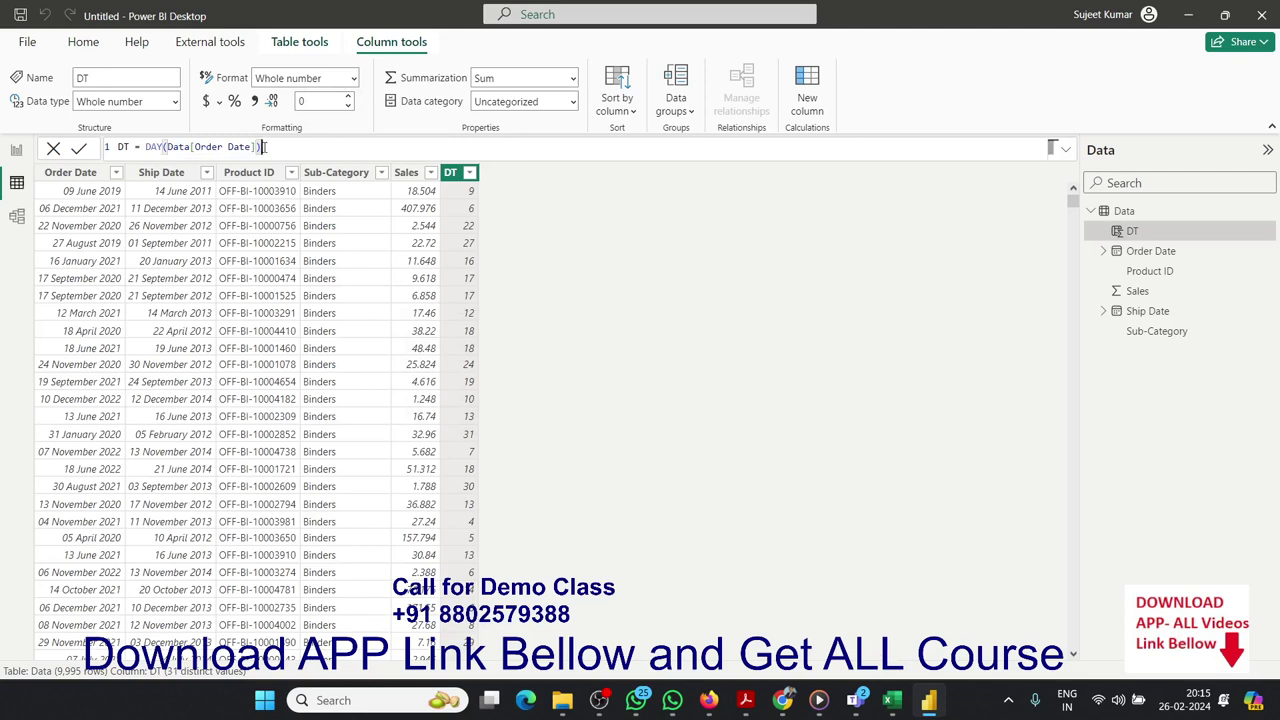
left_click(145, 146, "shift")
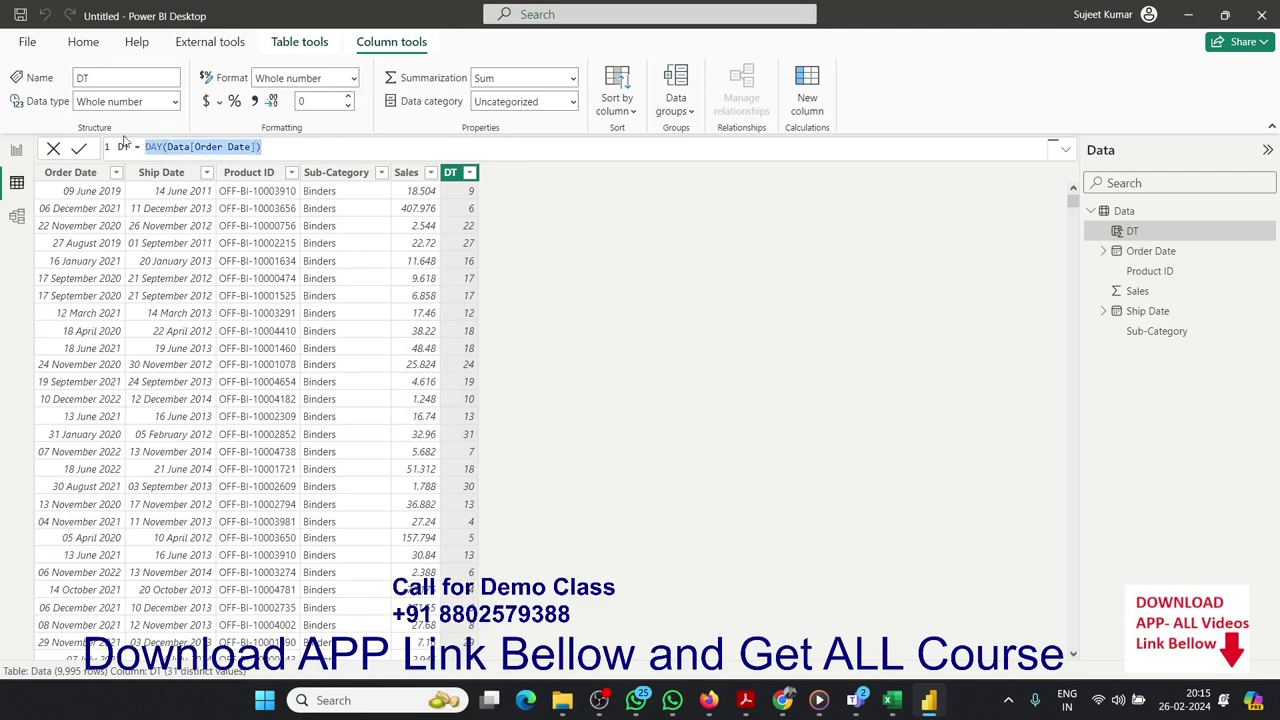
Replace the DT formula with FORMAT(Data[Order Date],"DD")
type("fo")
key("Tab")
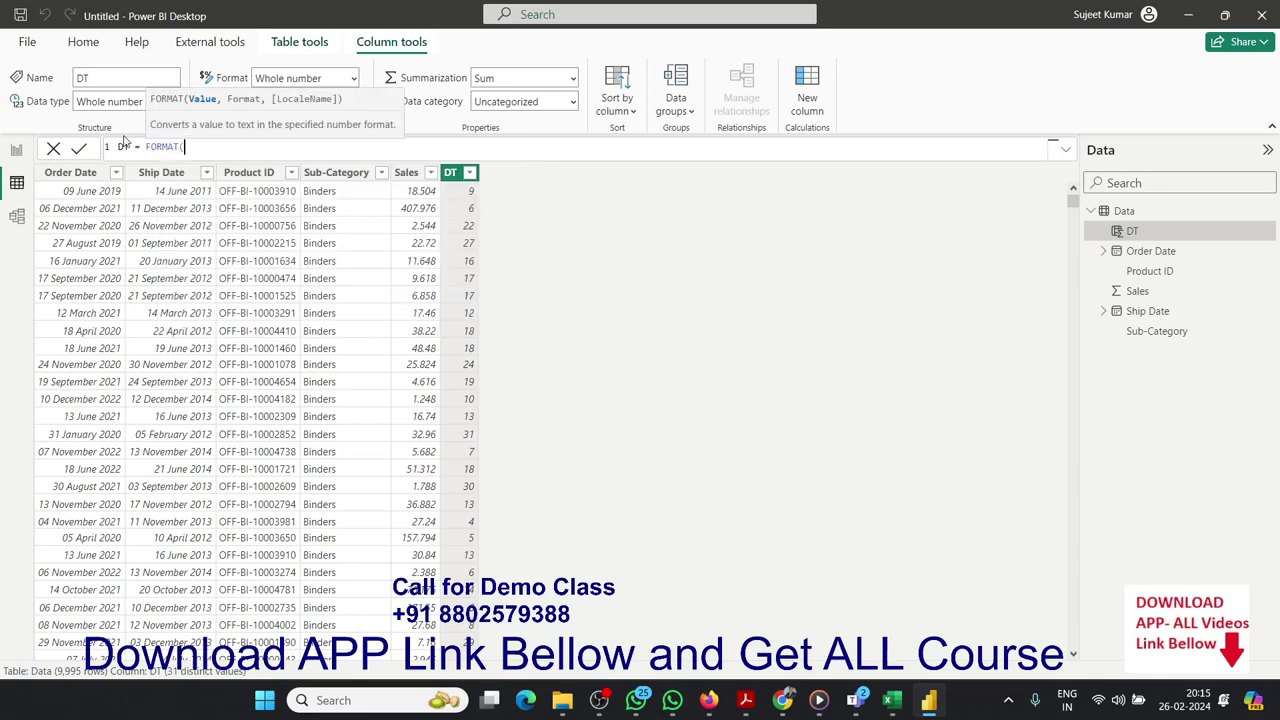
type("da")
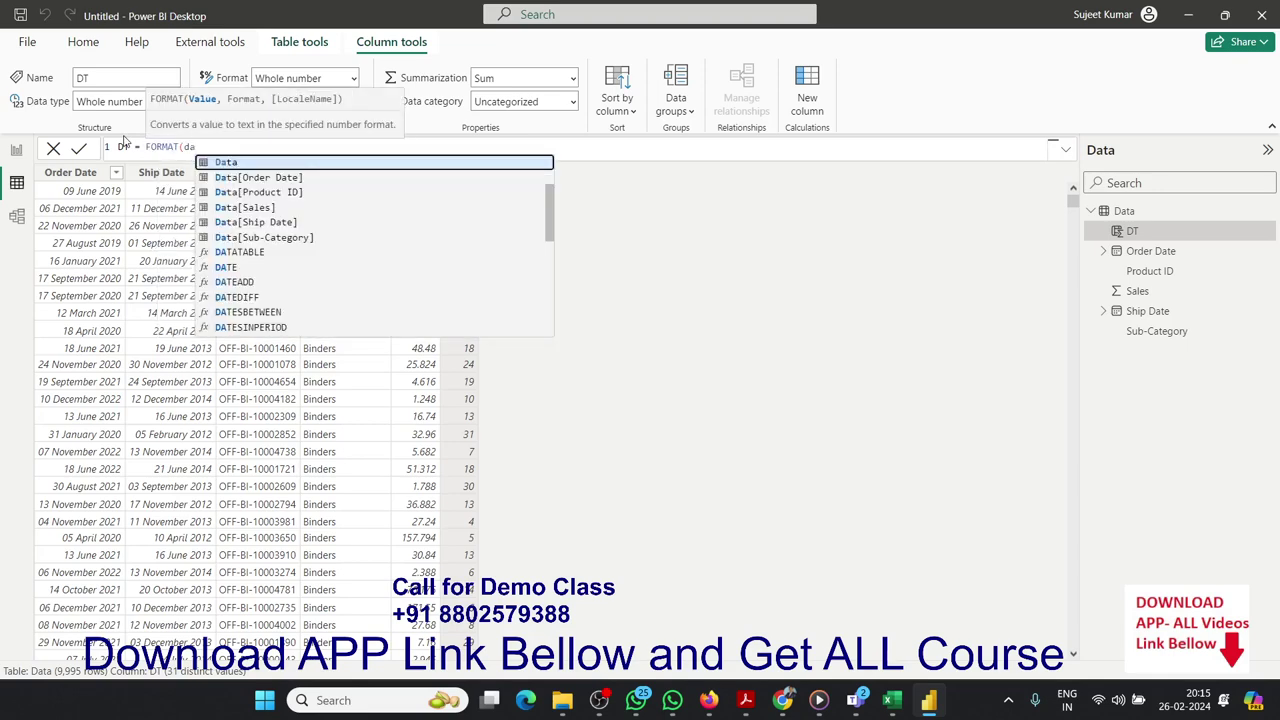
key("Down")
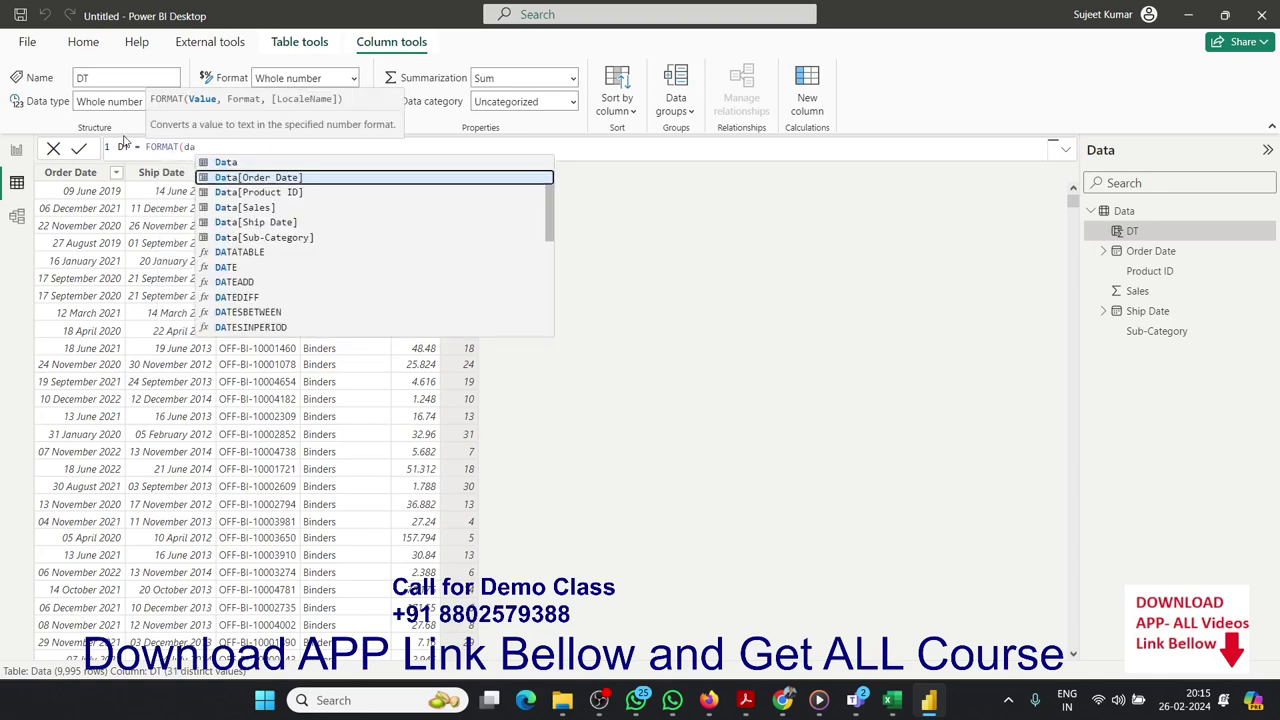
key("Tab")
type(",\"")
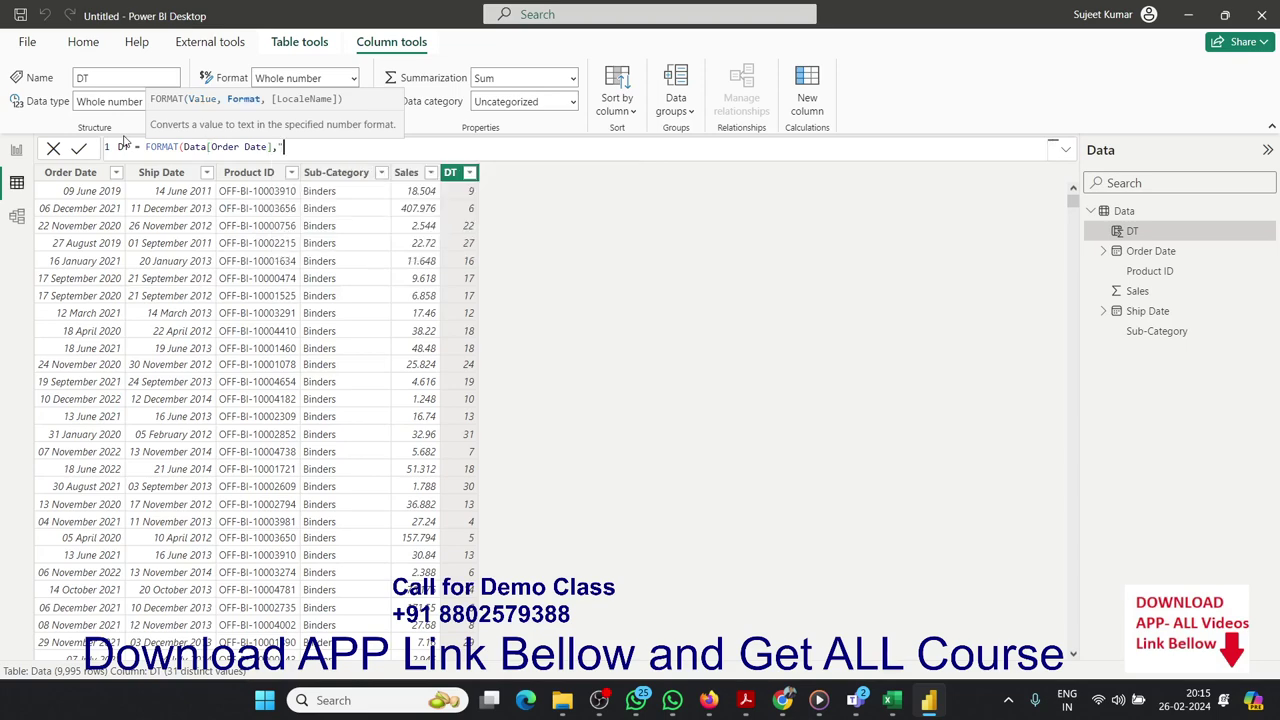
type("DD\"")
type(")")
key("Return")
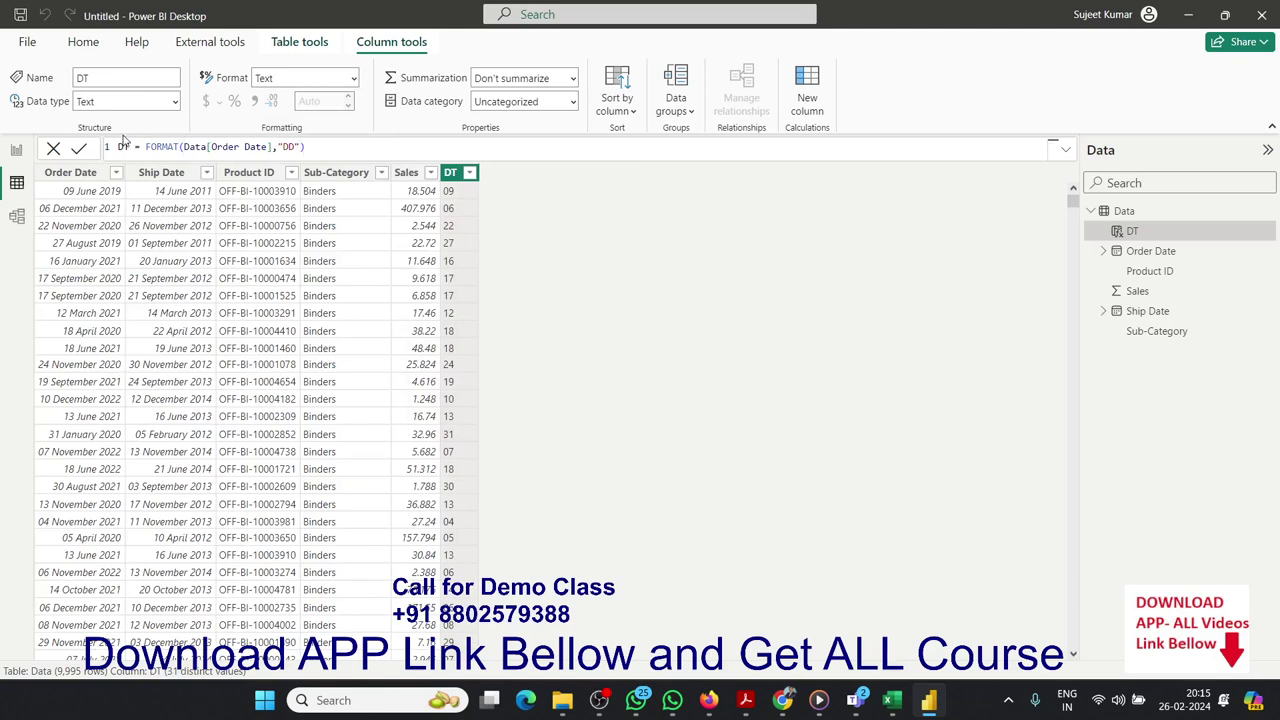
Lengthen the format string to "DddD" so DT shows full weekday names like Sunday
left_click(287, 147)
type("d")
key("Return")
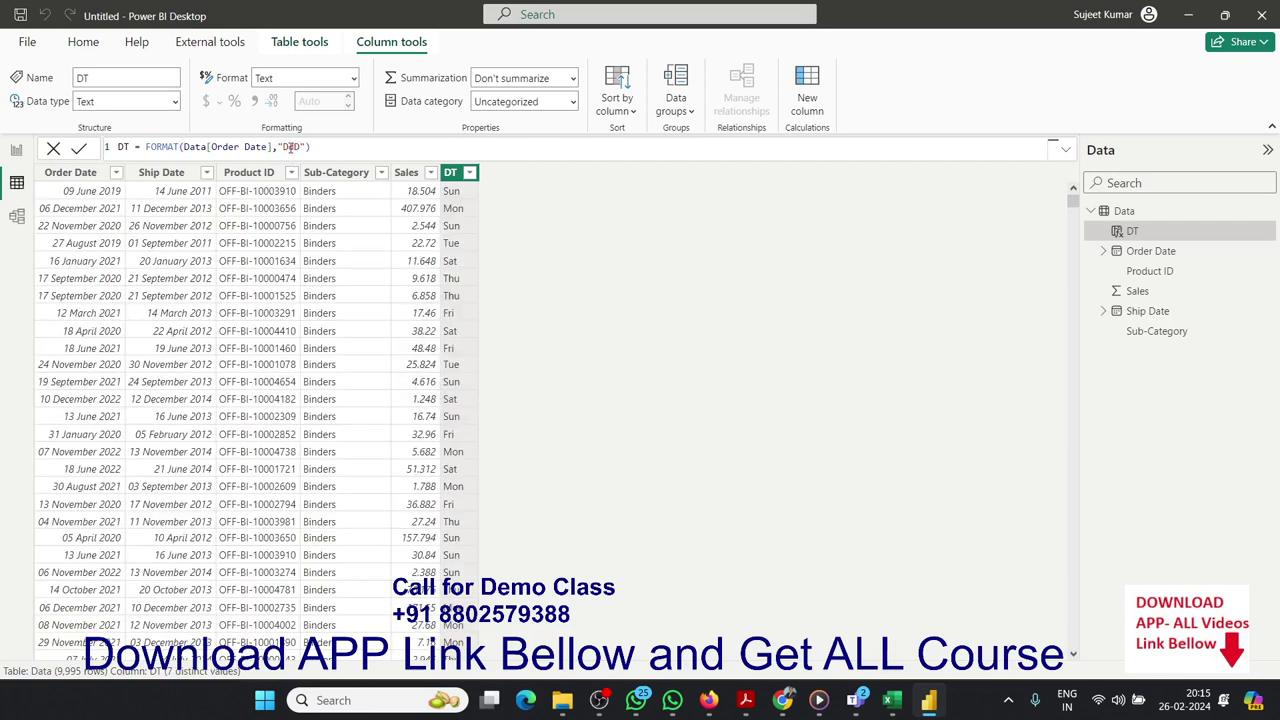
type("dd")
key("Return")
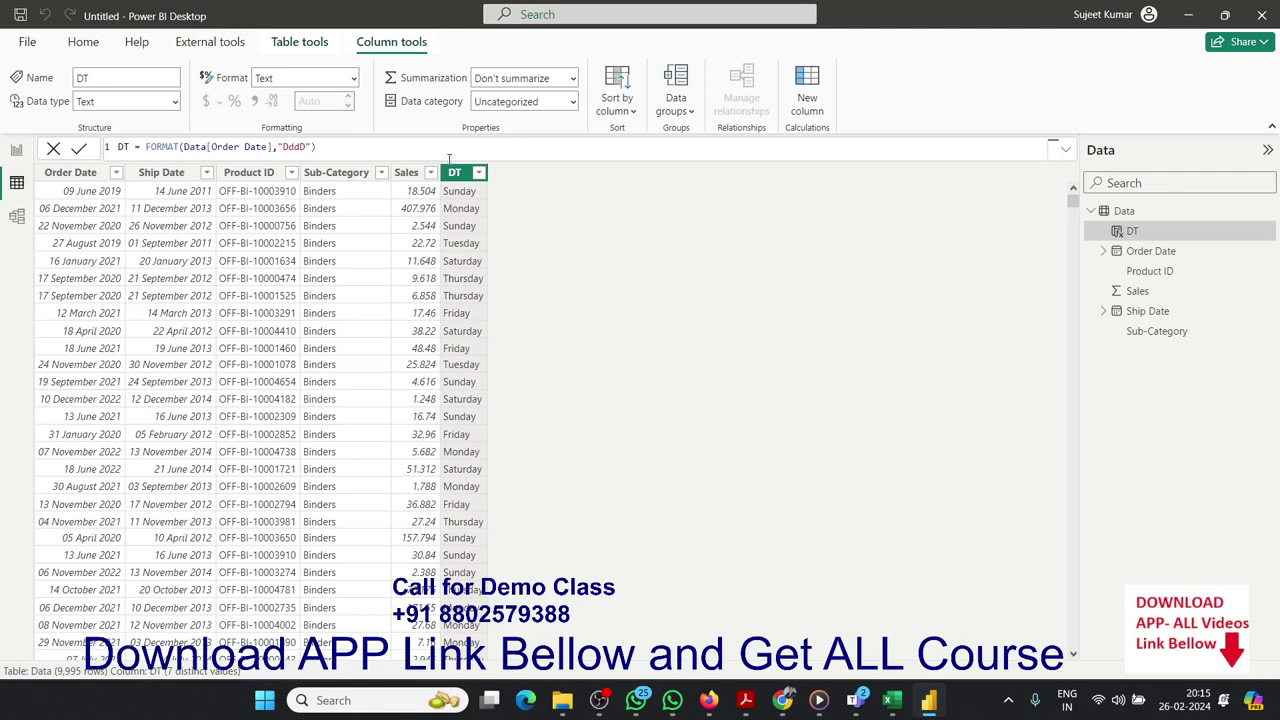
Replace the "DddD" format code with "mmm" so DT shows months like Jun and Dec
left_click(449, 158)
left_click_drag(283, 147, 305, 147)
type("mm")
type("m")
key("Return")
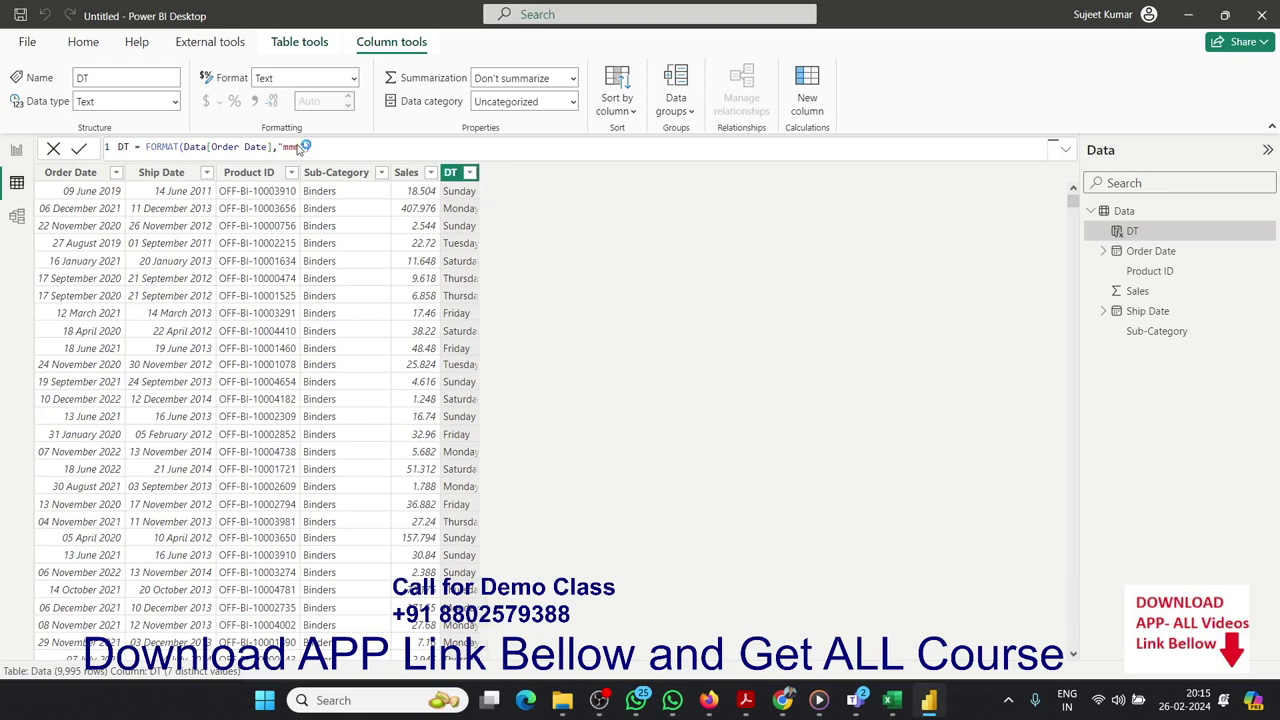
double_click(297, 146)
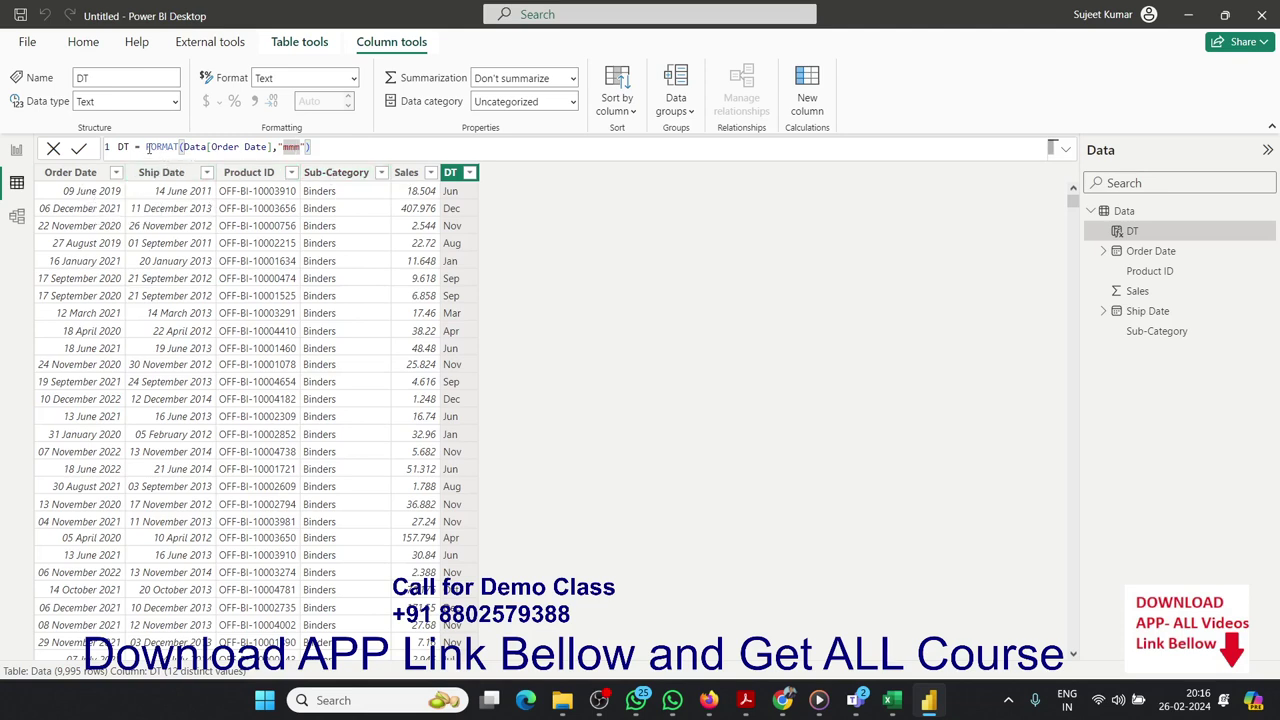
left_click_drag(146, 147, 381, 143)
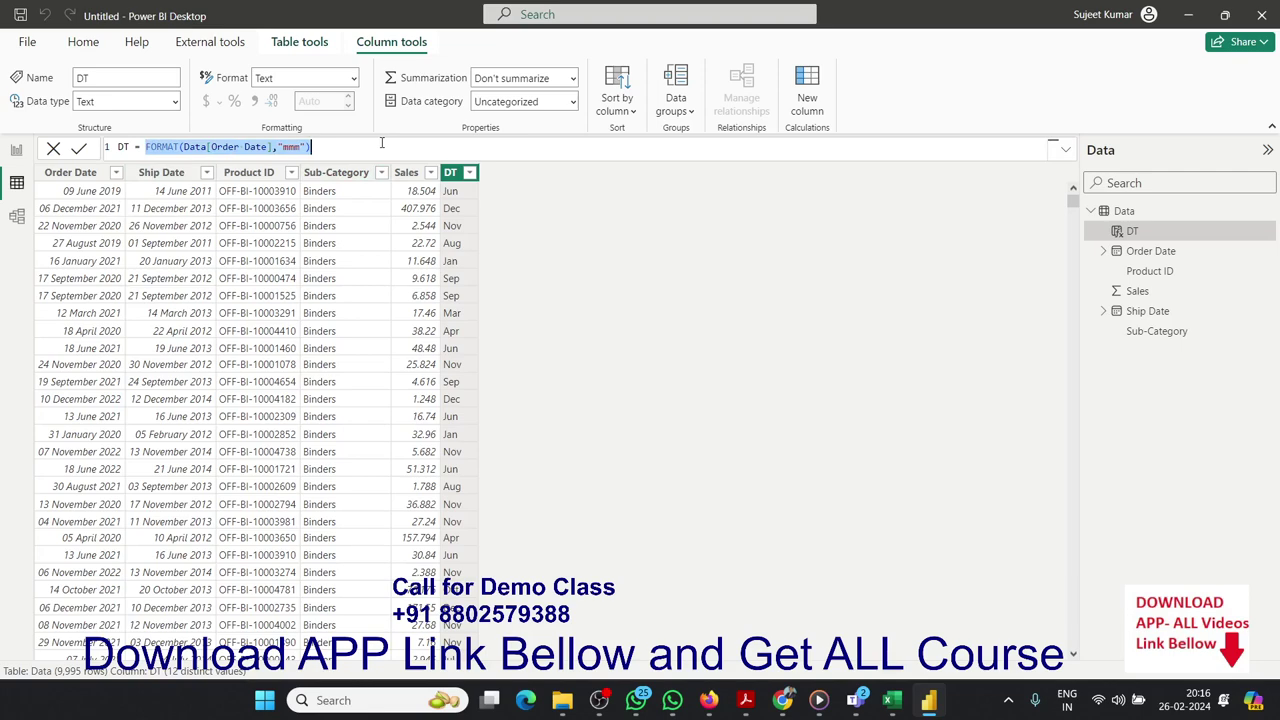
Set the DT formula to Data[Order Date]+30
type("d")
key("Down")
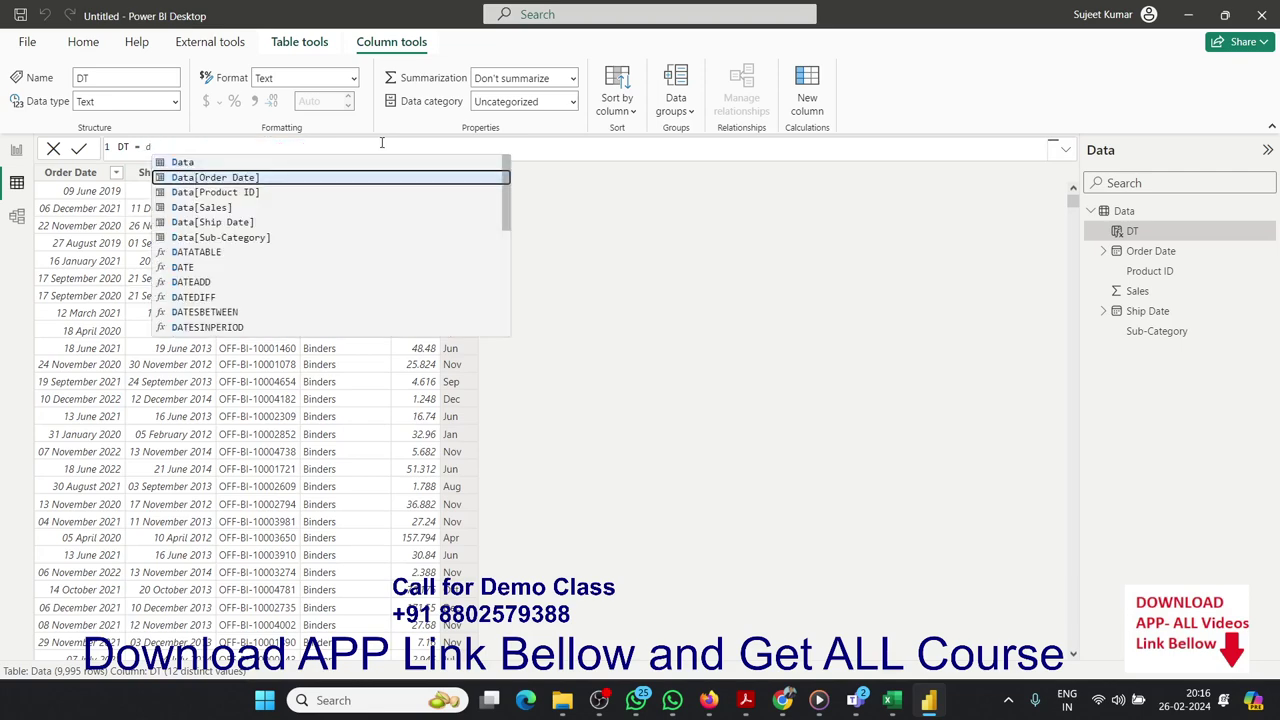
key("Tab")
type("+")
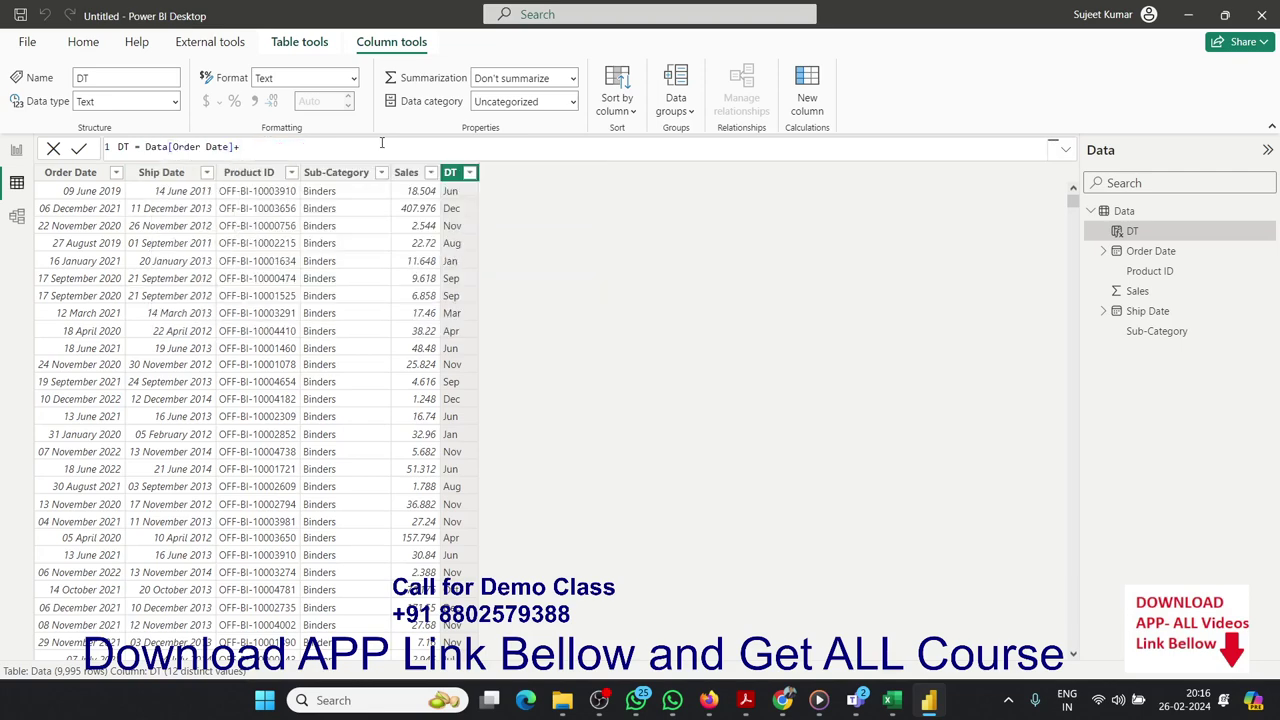
type("30")
key("Return")
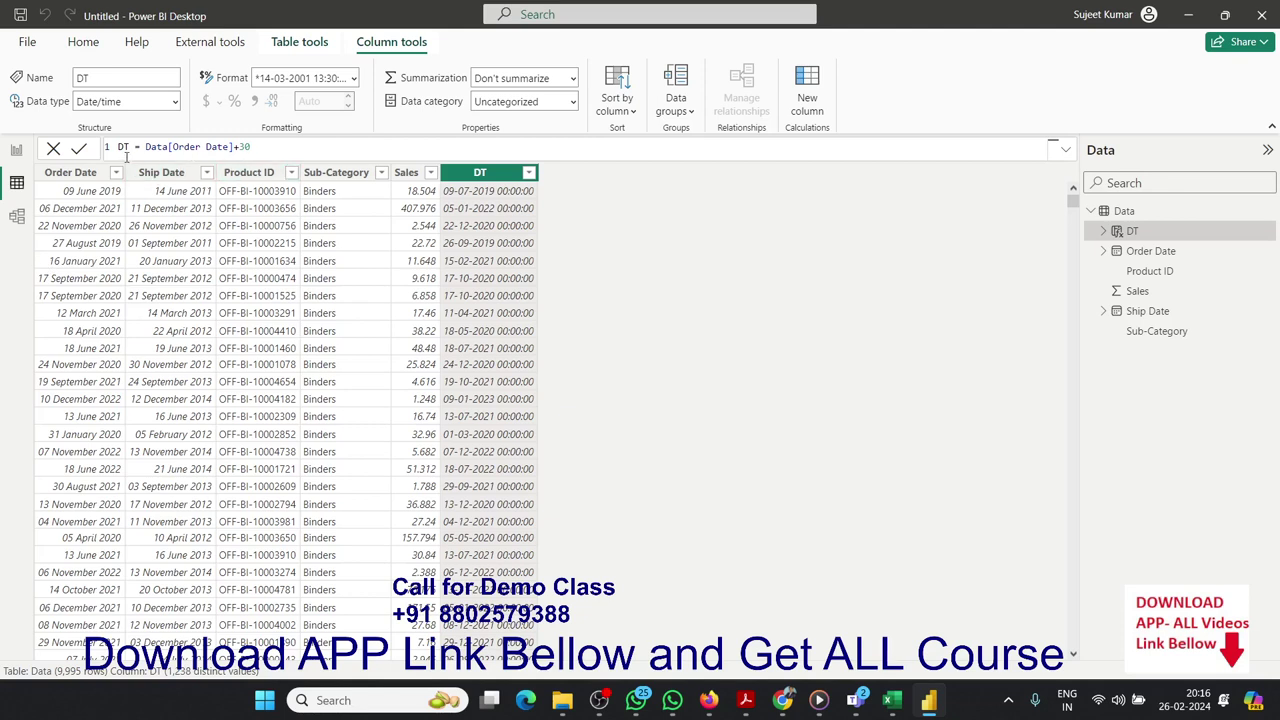
Change the offset to 90 so DT becomes Data[Order Date]+90
left_click(270, 150)
key("BackSpace")
key("BackSpace")
type("90")
key("Return")
left_click_drag(250, 147, 144, 147)
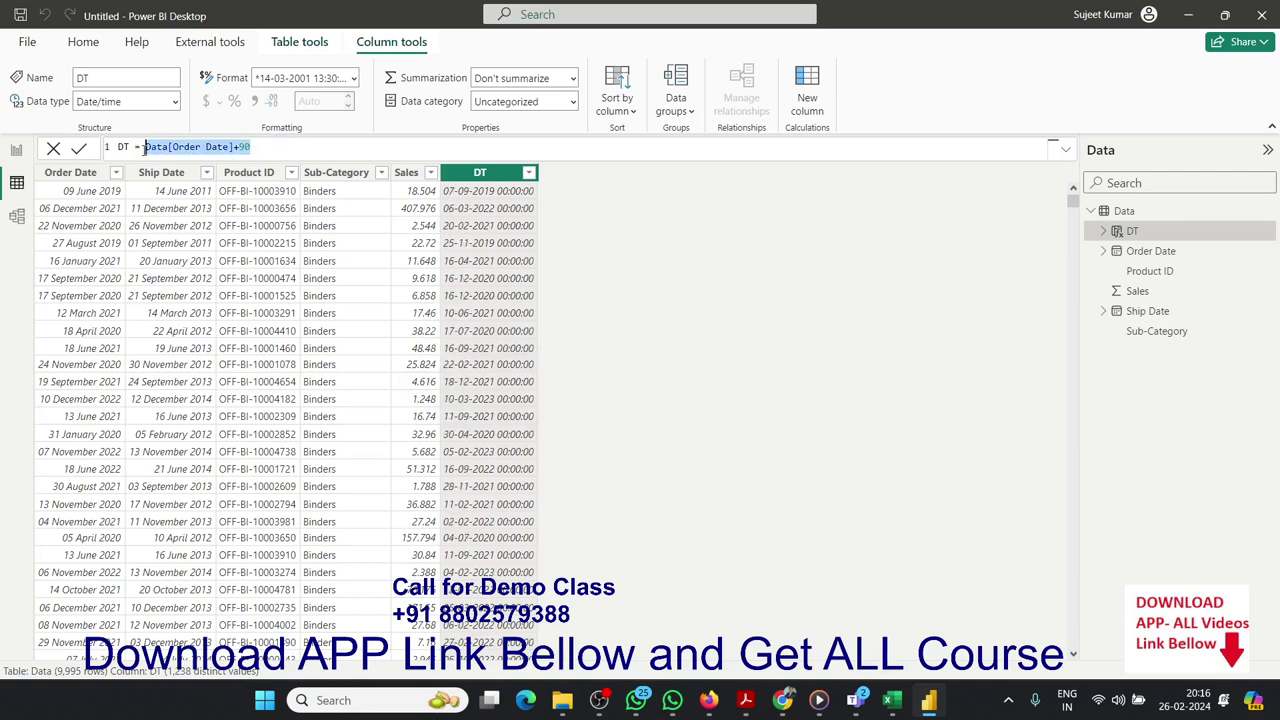
type("or")
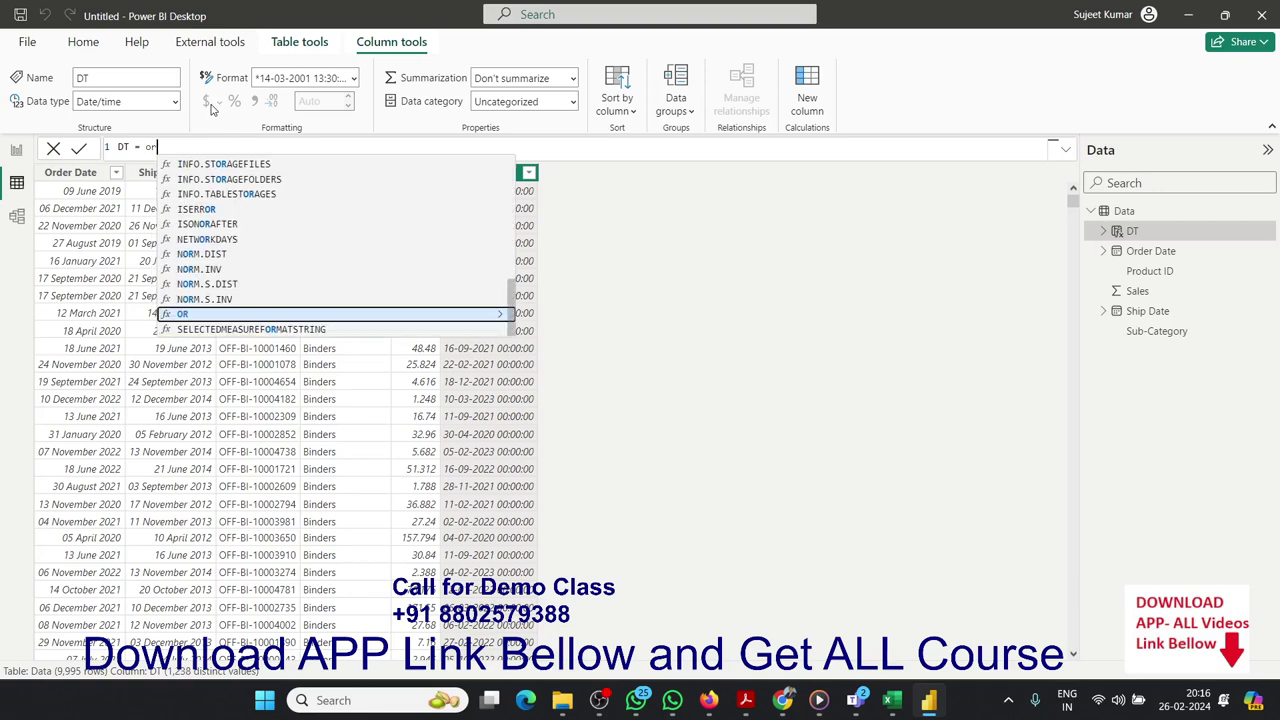
type("d")
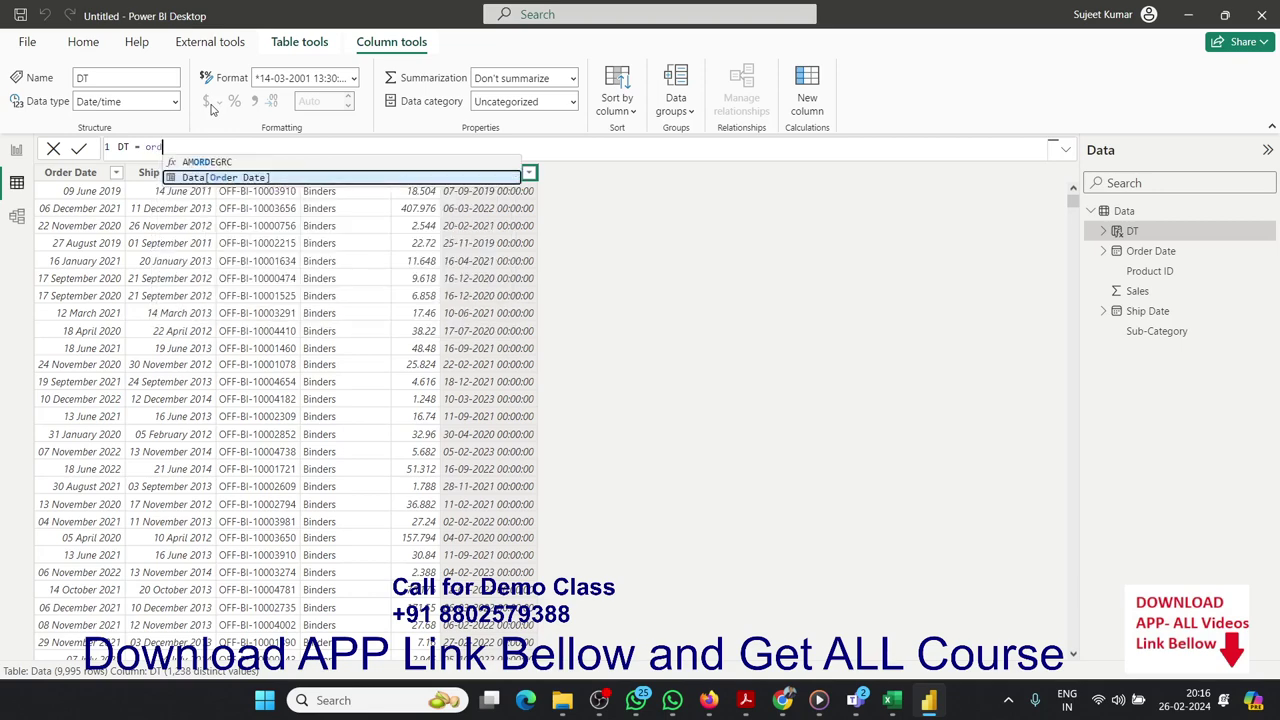
Rewrite DT as EDATE(Data[Order Date],3) to add three months to each order date
key("BackSpace")
key("BackSpace")
key("BackSpace")
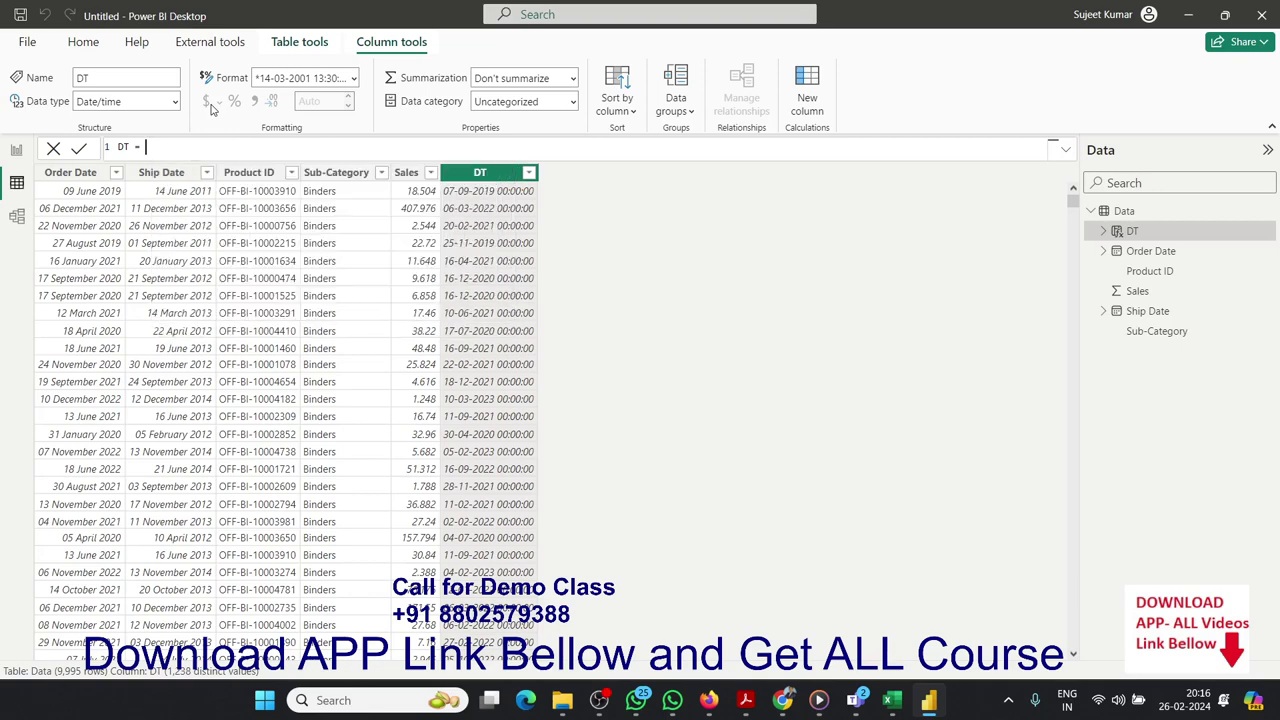
type("te")
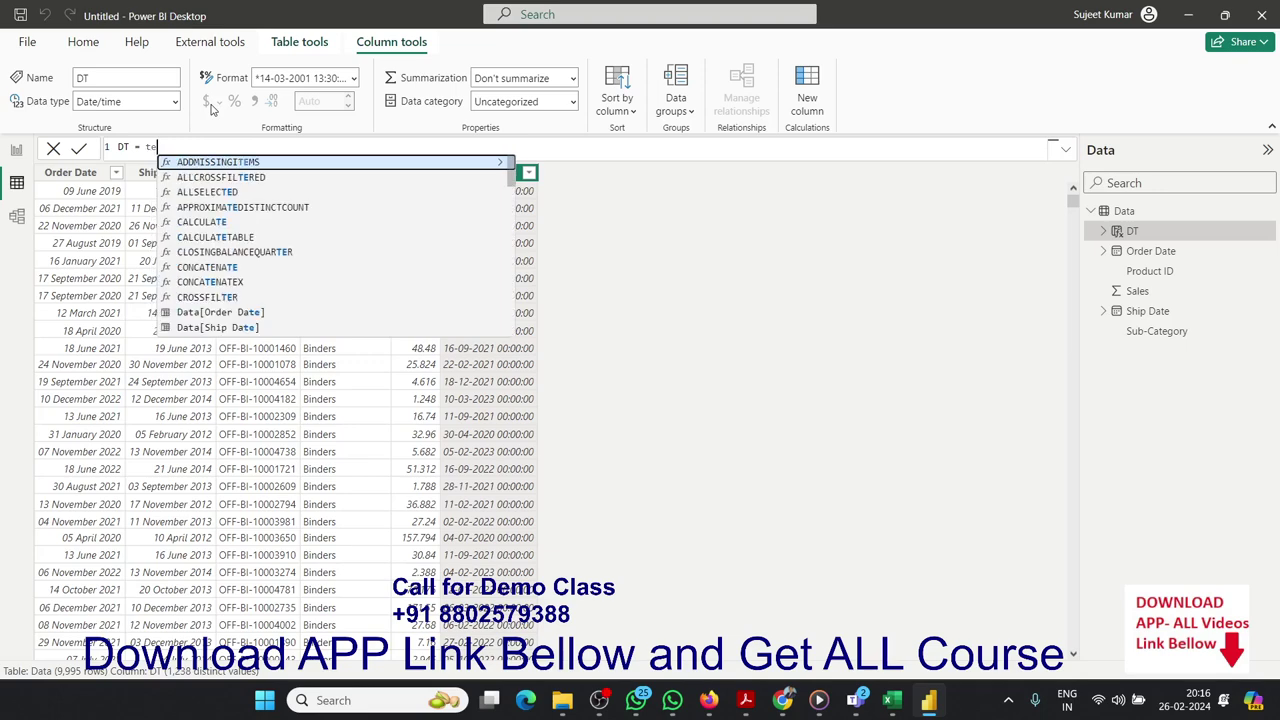
type("x")
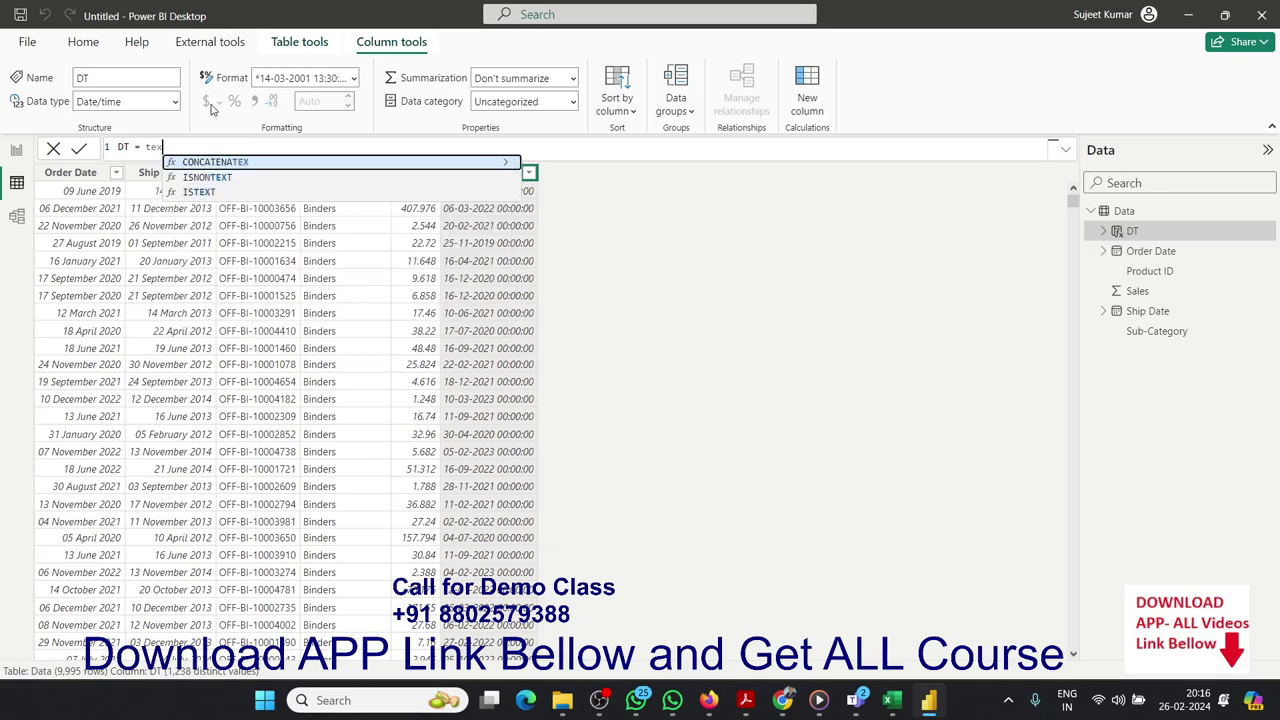
key("BackSpace")
key("BackSpace")
key("BackSpace")
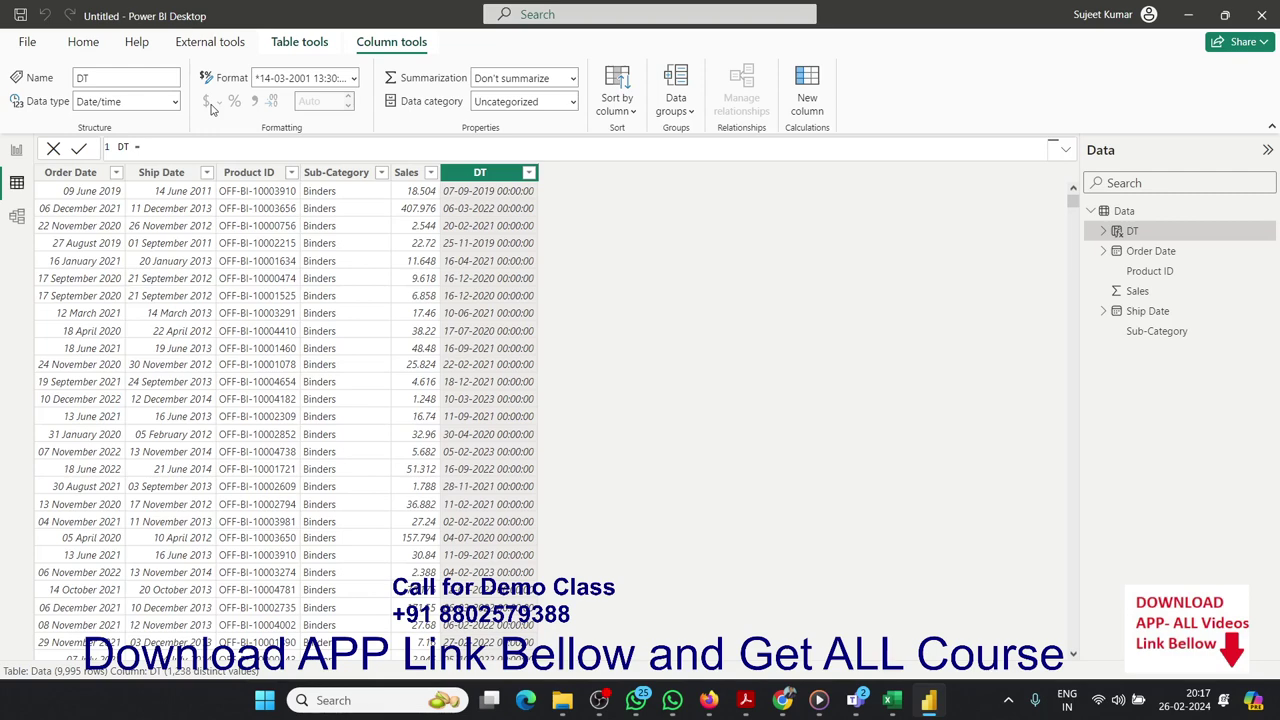
type("ed")
key("Tab")
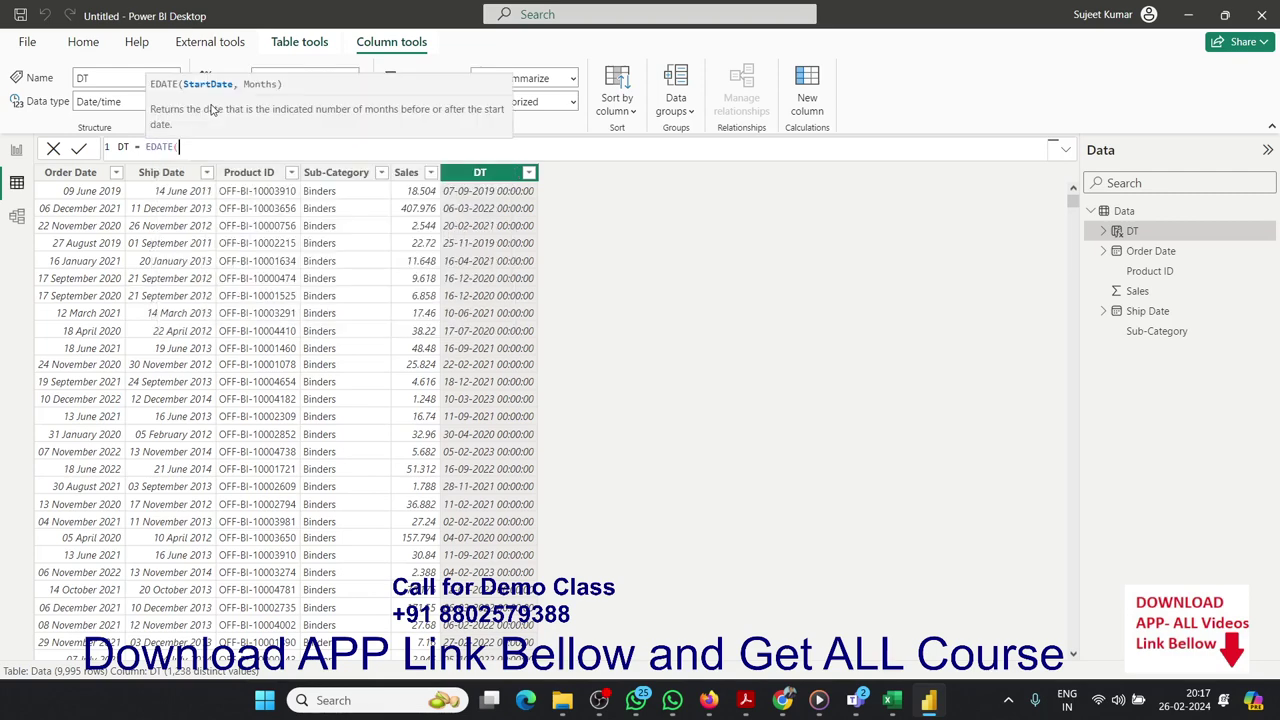
type("date")
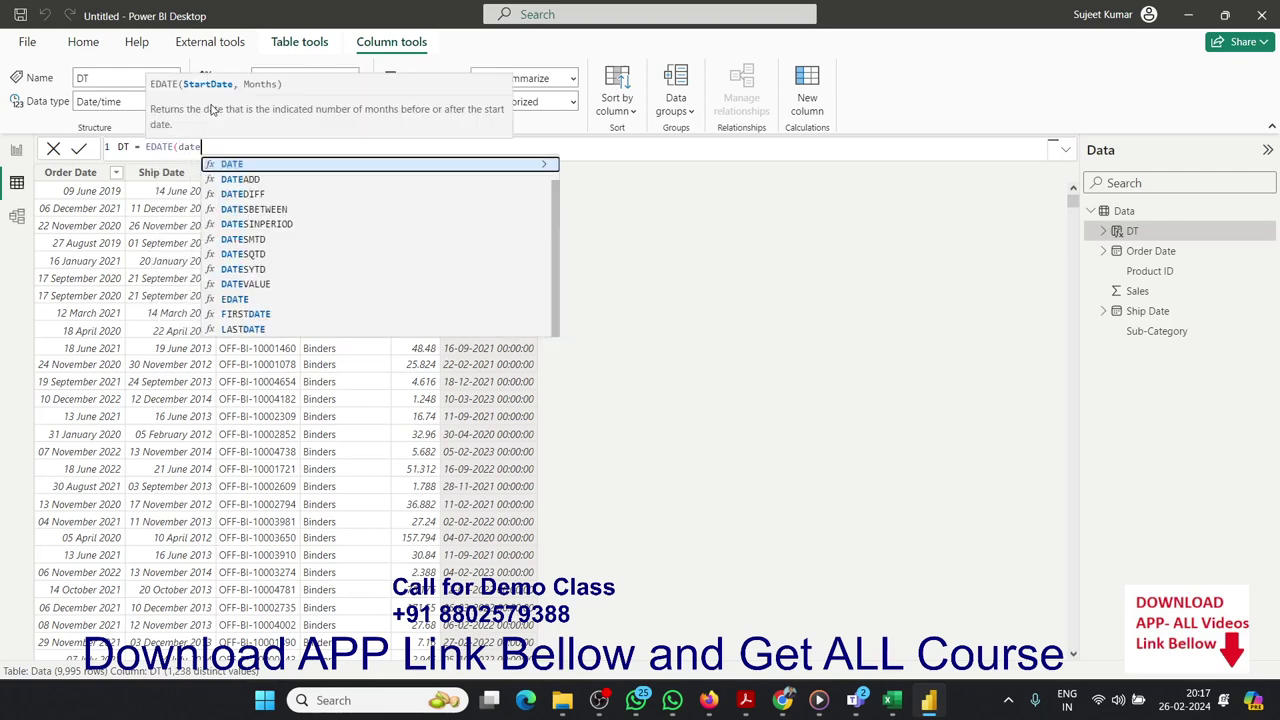
key("Down")
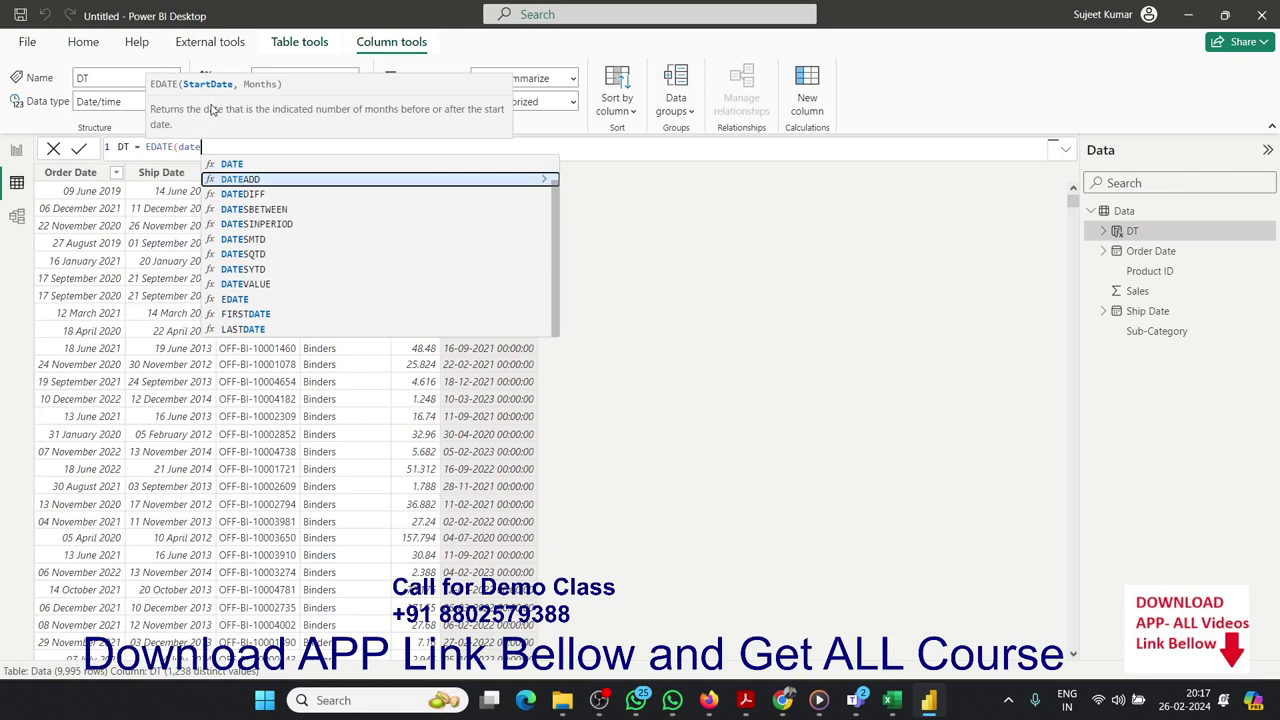
key("BackSpace")
key("BackSpace")
key("BackSpace")
key("Down")
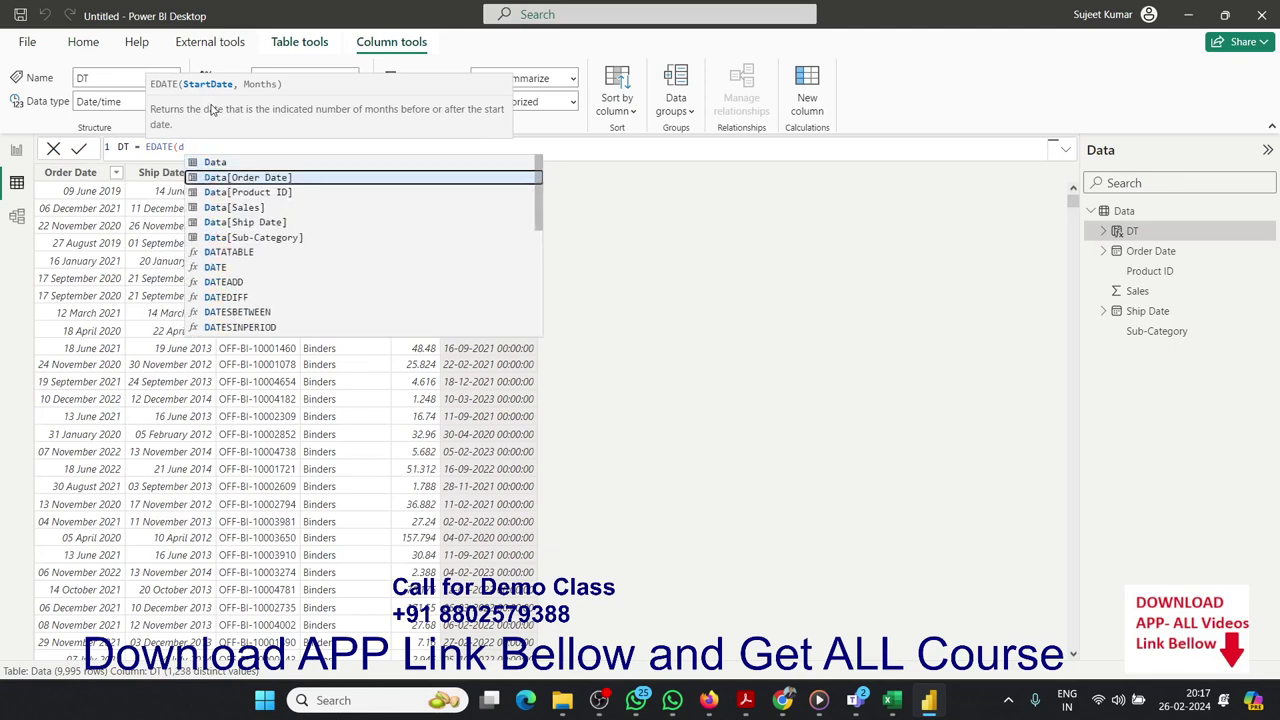
key("Tab")
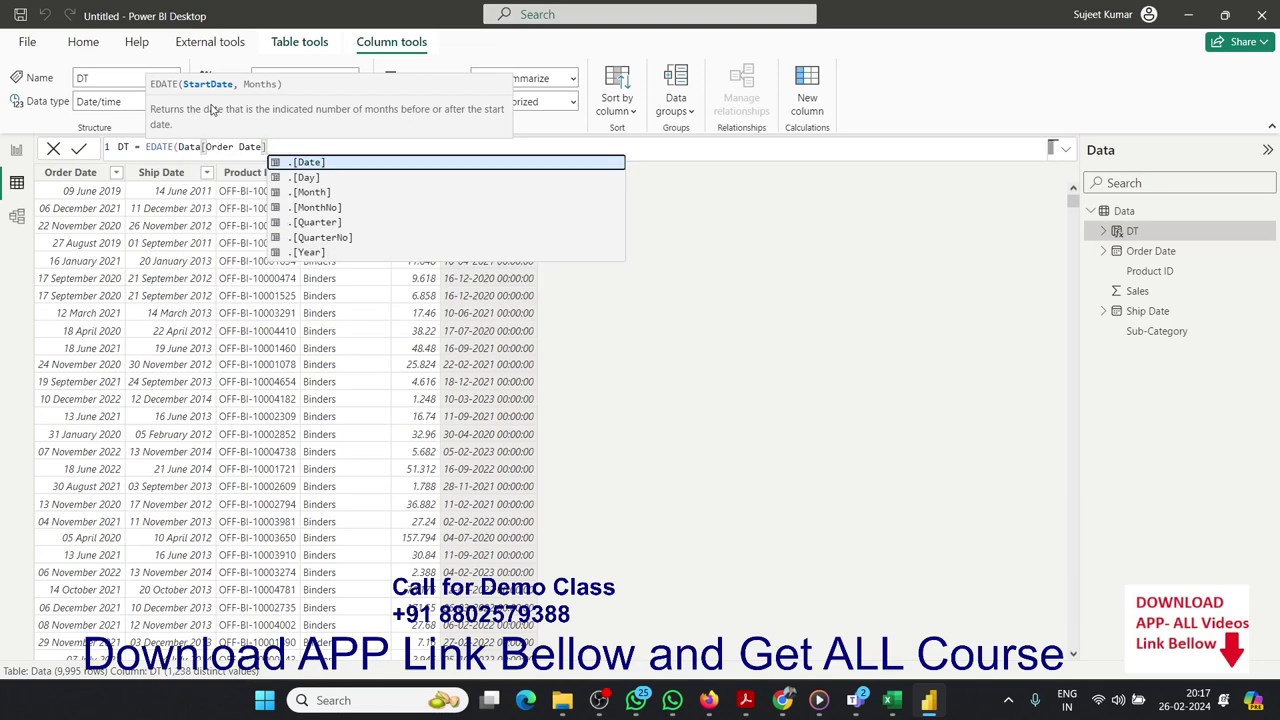
type(",3)")
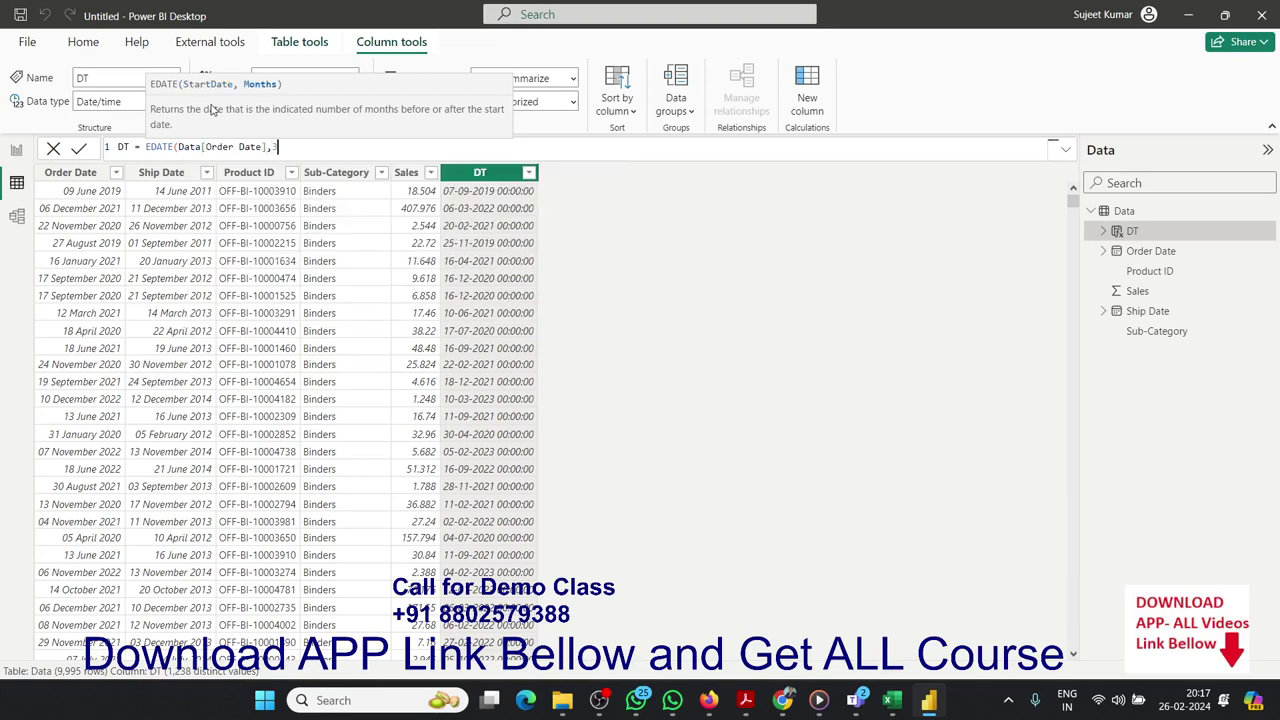
key("Return")
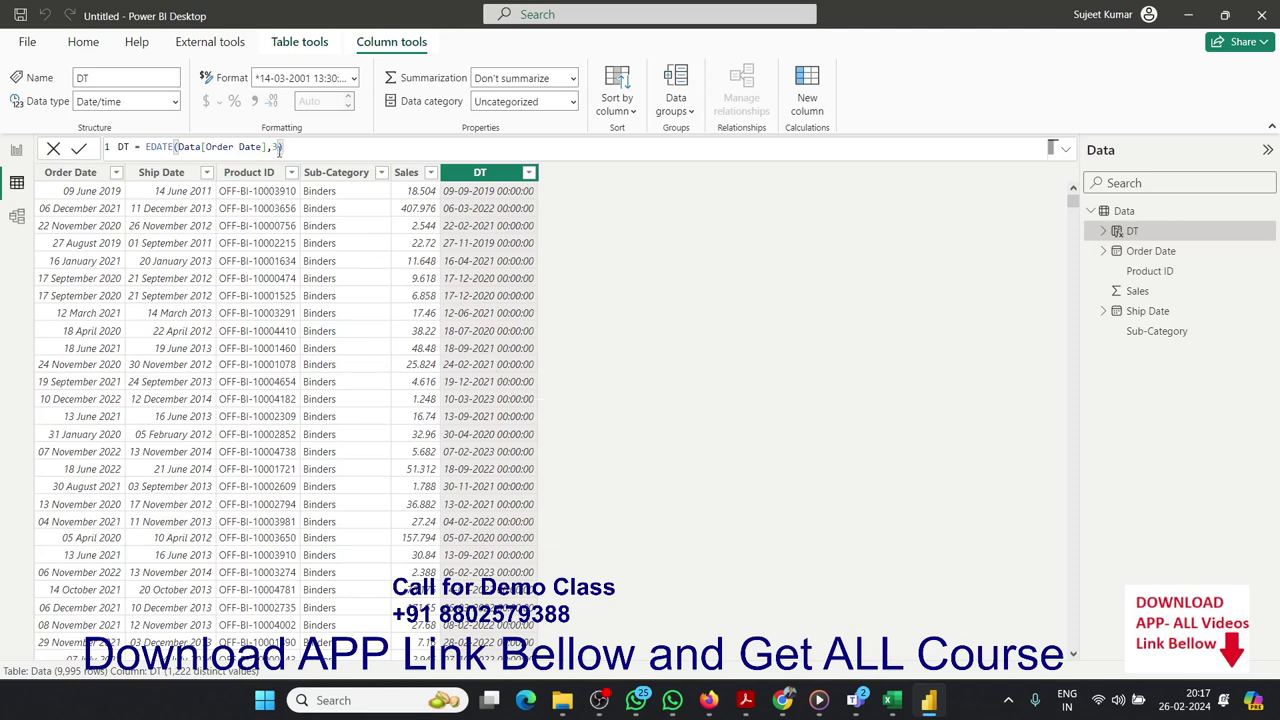
Change the EDATE months argument to 2*12, giving dates like 09-06-2021
type("1")
key("BackSpace")
key("BackSpace")
type("2*1")
type("2")
key("Return")
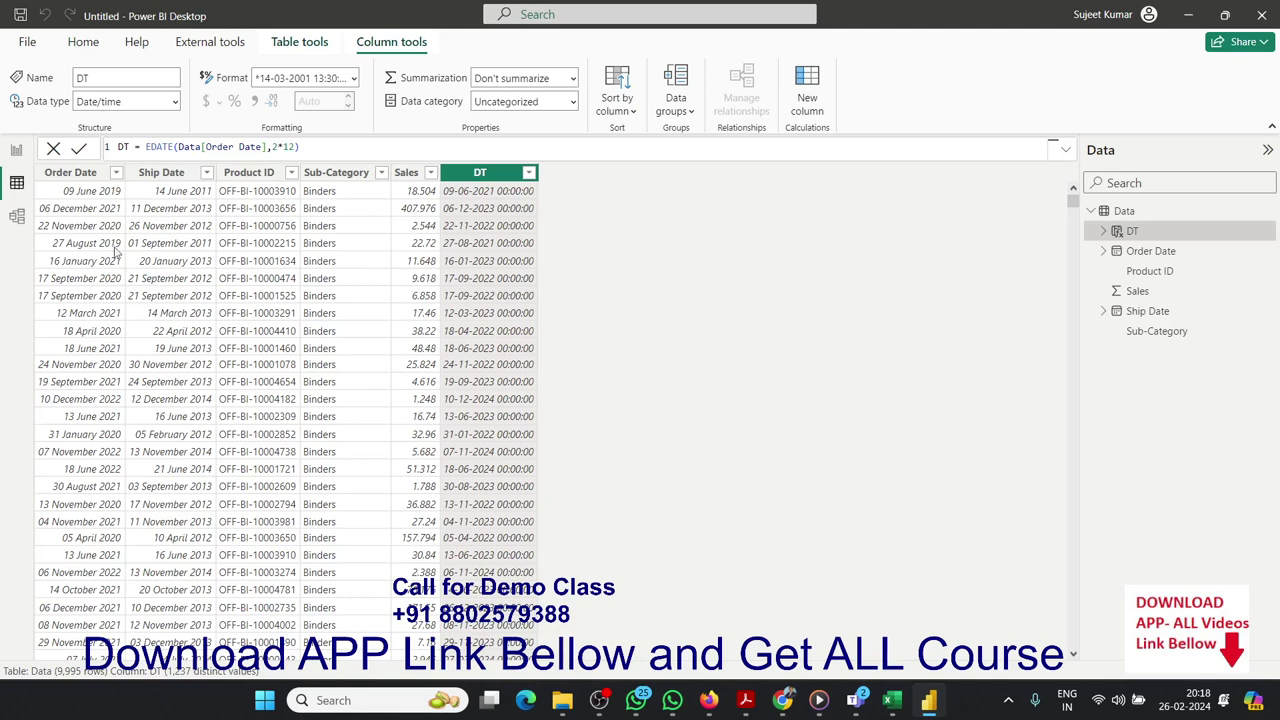
left_click_drag(318, 146, 142, 147)
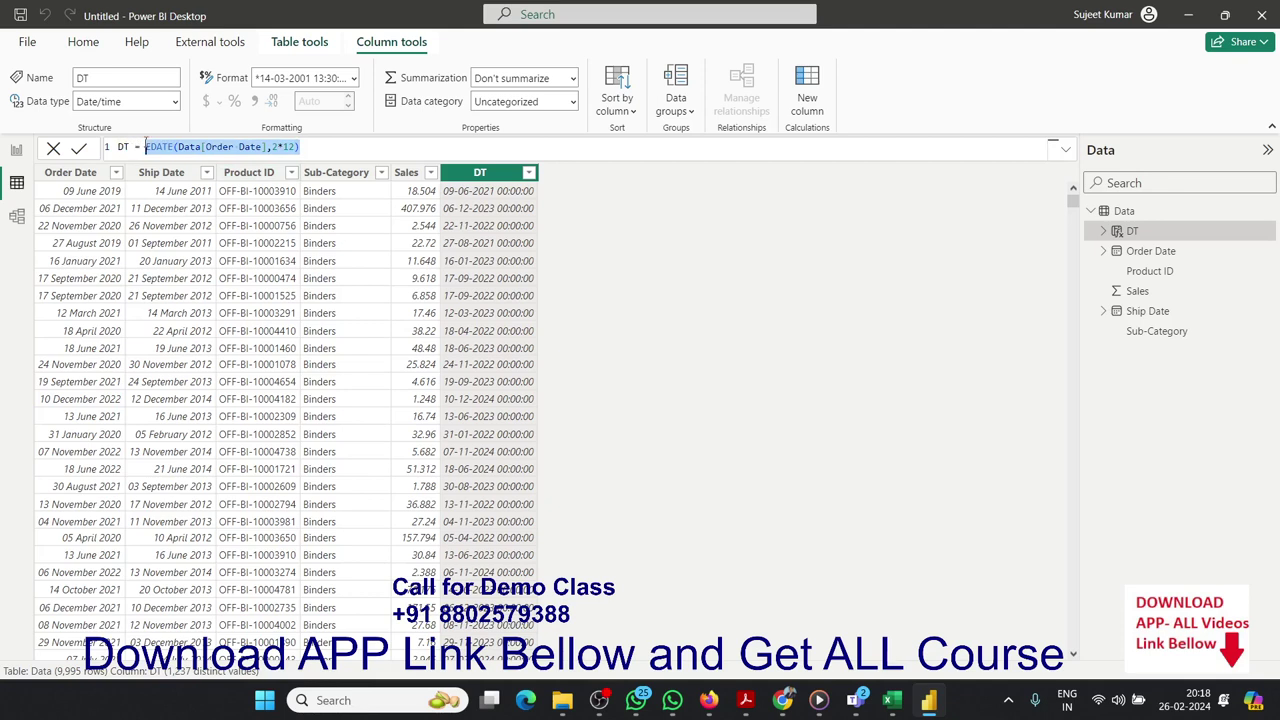
Set DT to the fixed date DATE(2022,4,22)
type("date")
key("Tab")
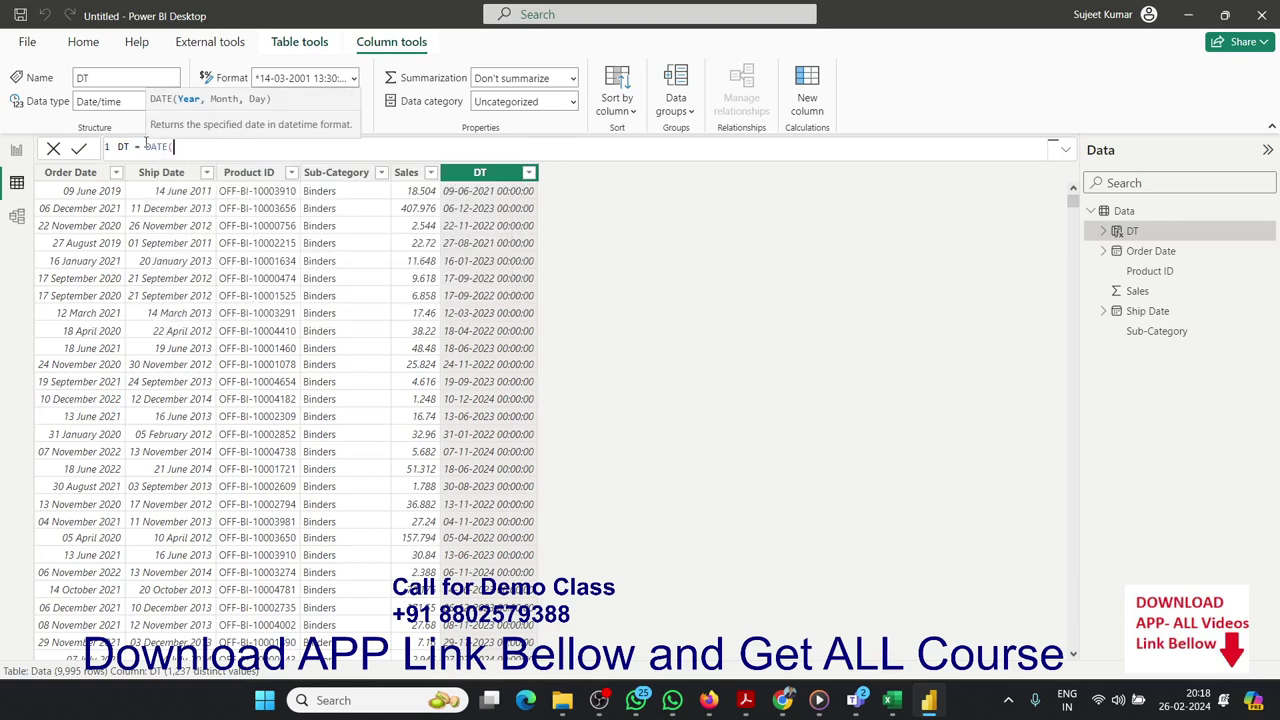
type("202")
type("2,4")
type(",22)")
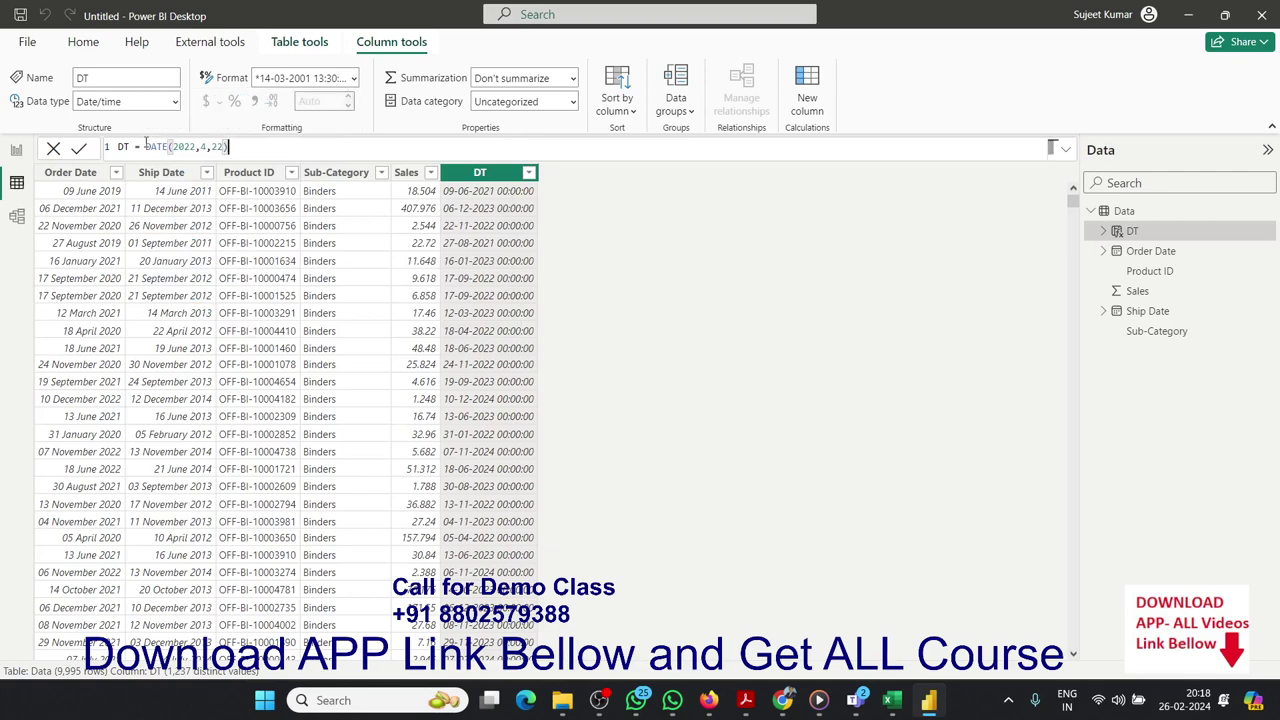
key("Return")
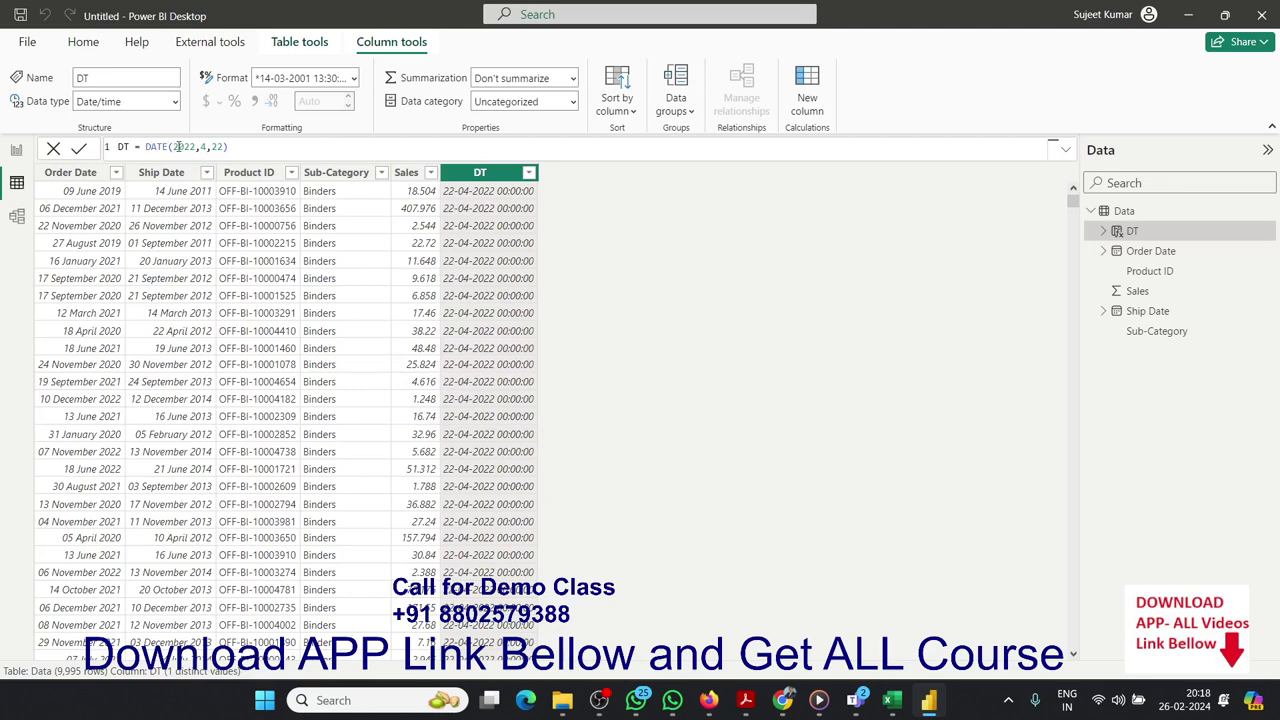
Replace the year 2022 with YEAR(Data[Order Date])+2
double_click(178, 147)
type("y")
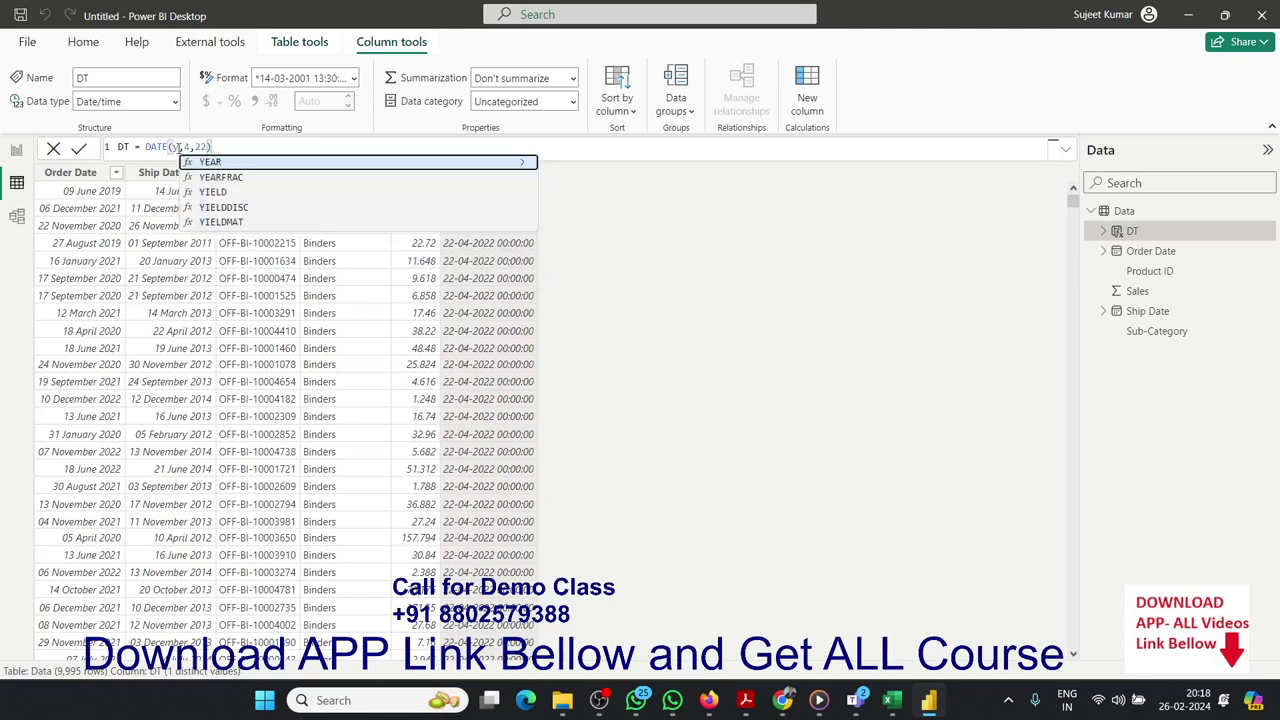
key("Tab")
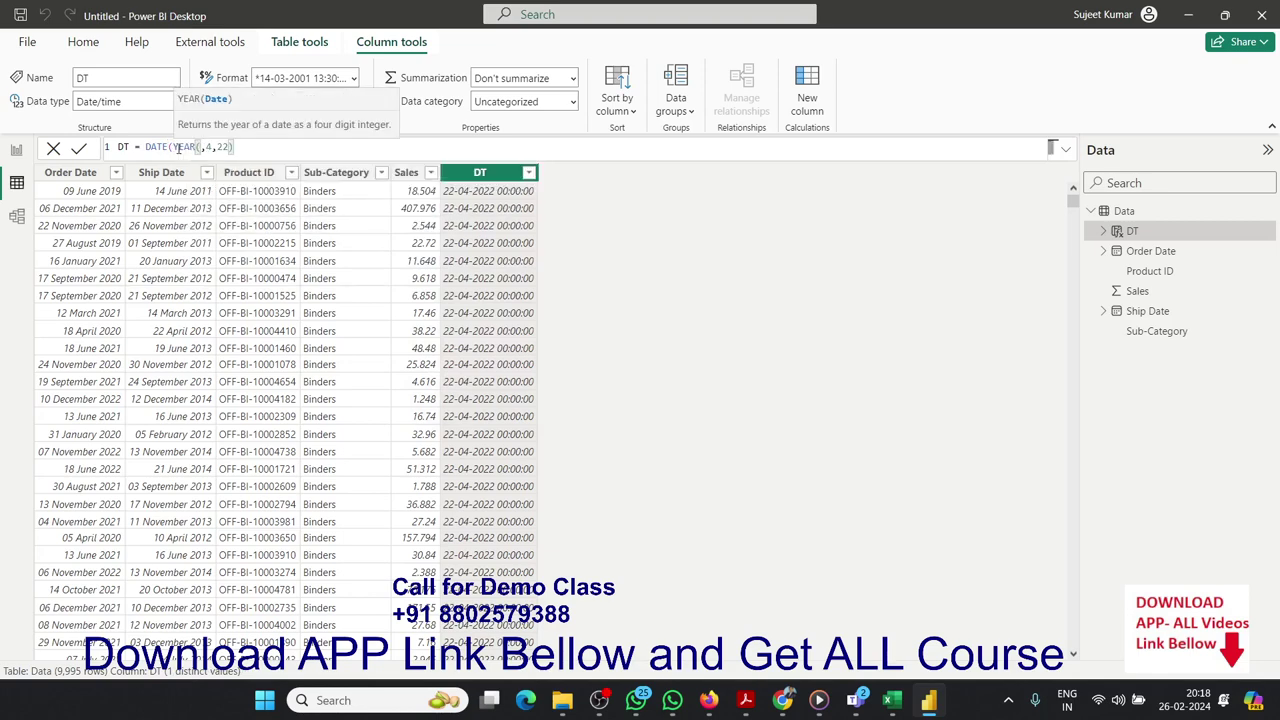
type("ord")
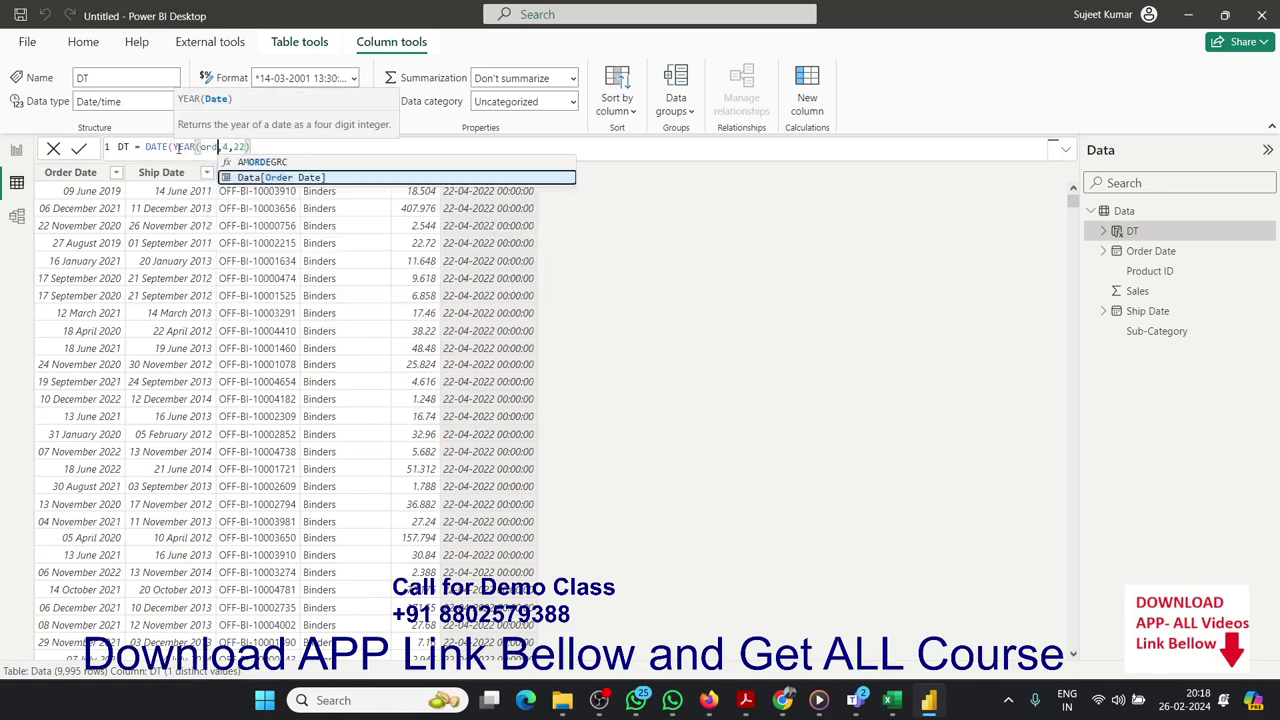
key("Tab")
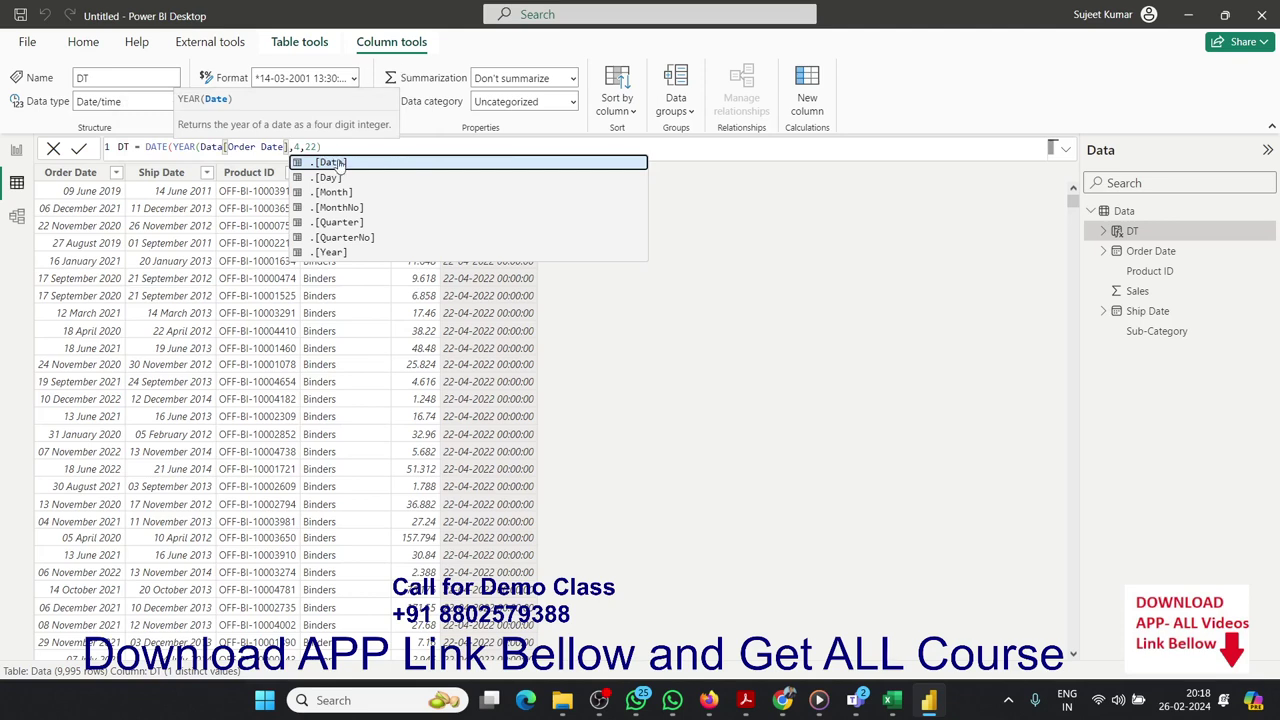
type(")+")
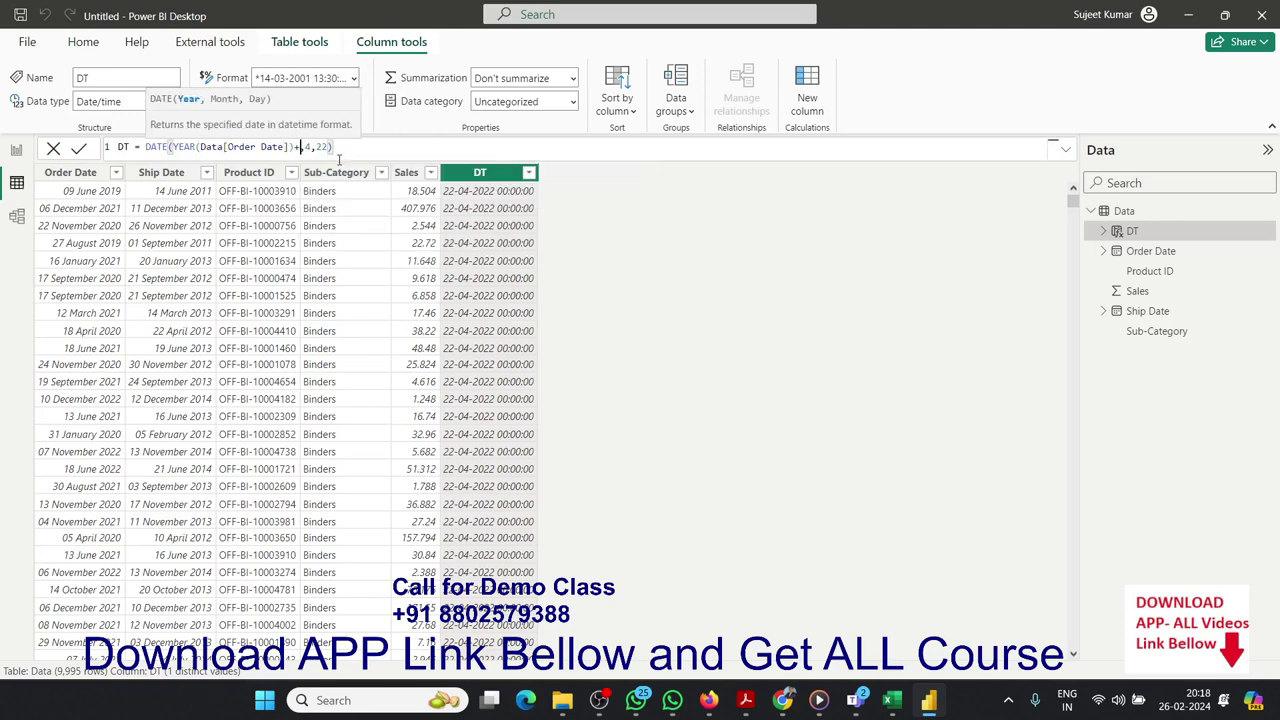
type("2")
Replace the month 4 with Data[Order Date].[MonthNo]+4
left_click(317, 147)
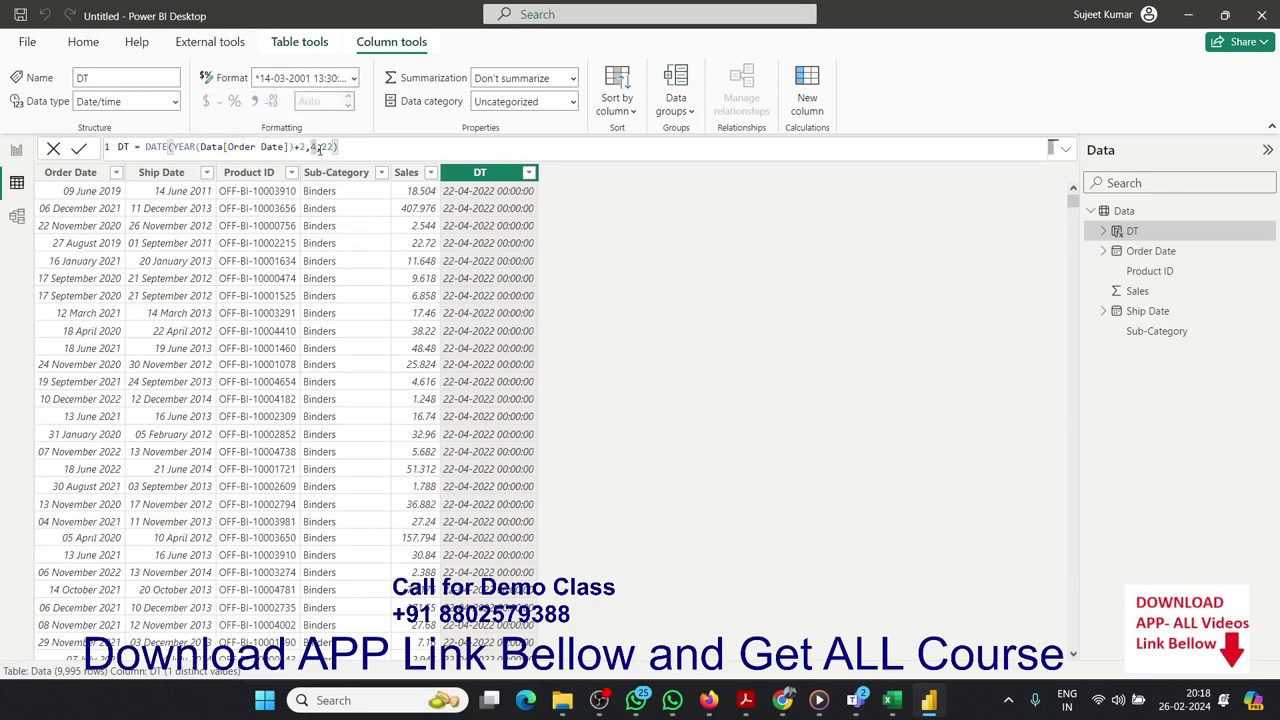
key("BackSpace")
type("Data[O")
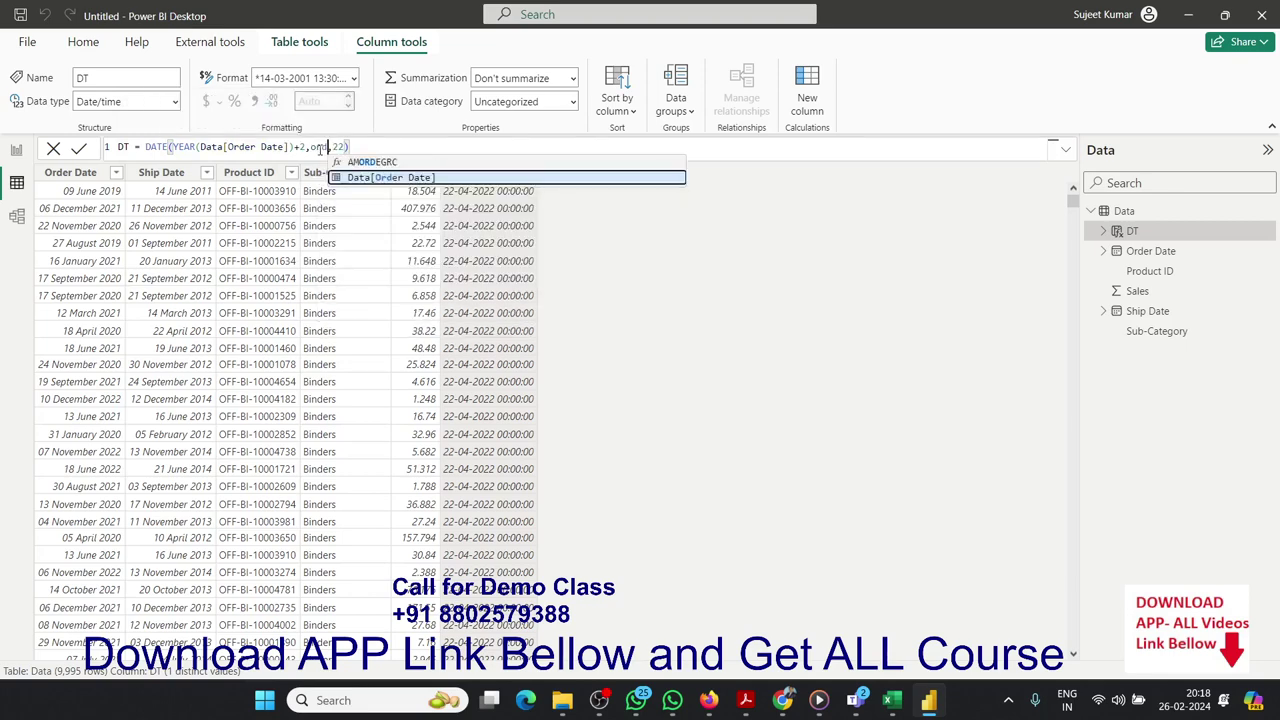
key("Tab")
key("Down")
key("Down")
key("Down")
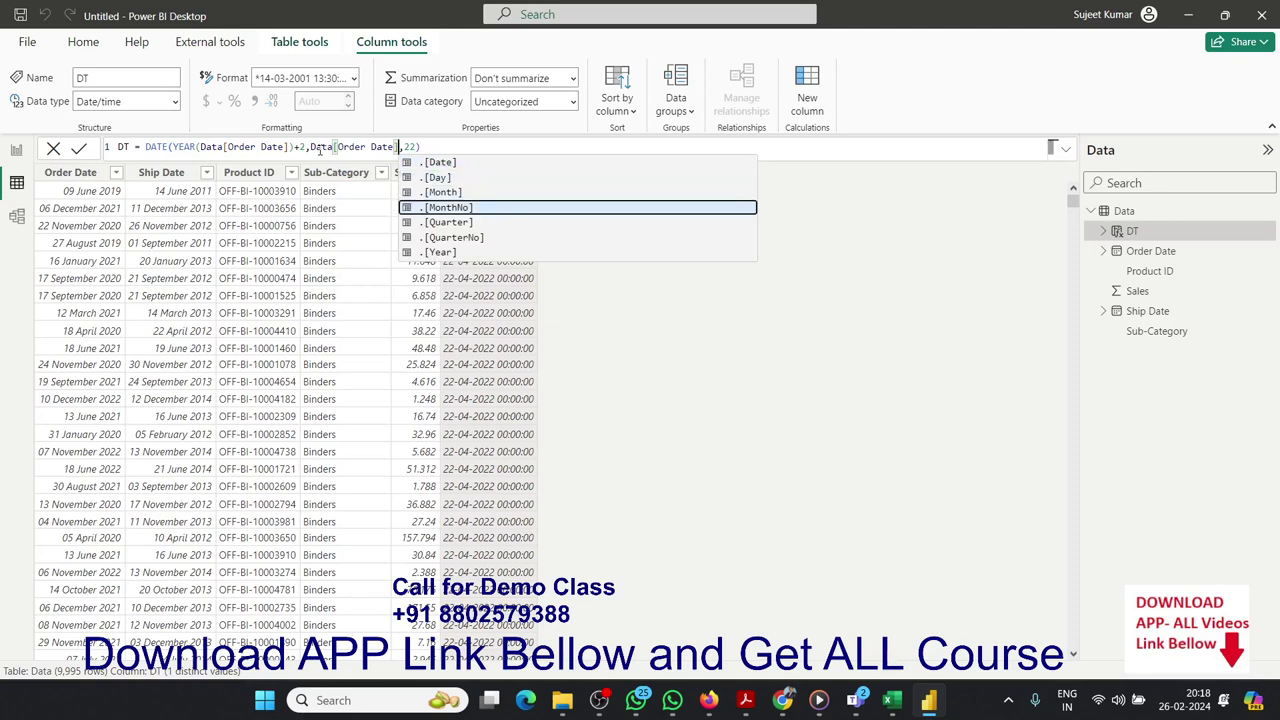
key("Tab")
type("+")
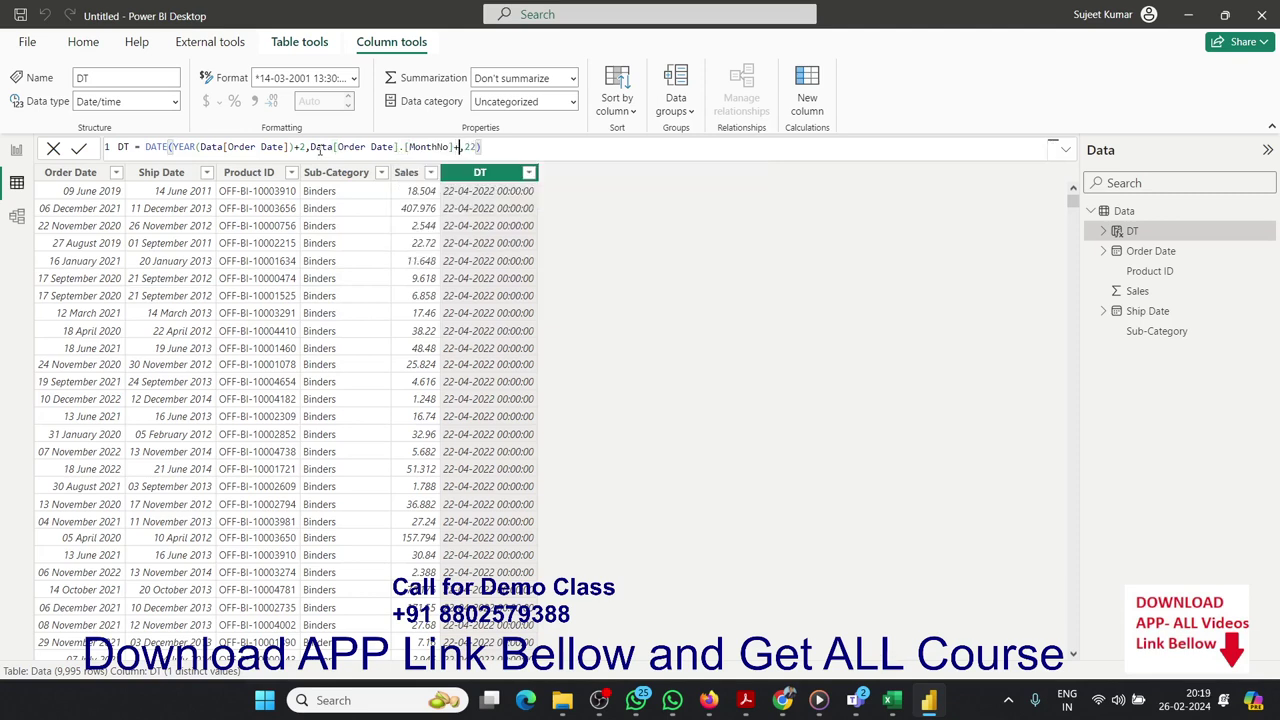
type("4")
Replace the day 22 with Data[Order Date].[Day]+22
double_click(474, 147)
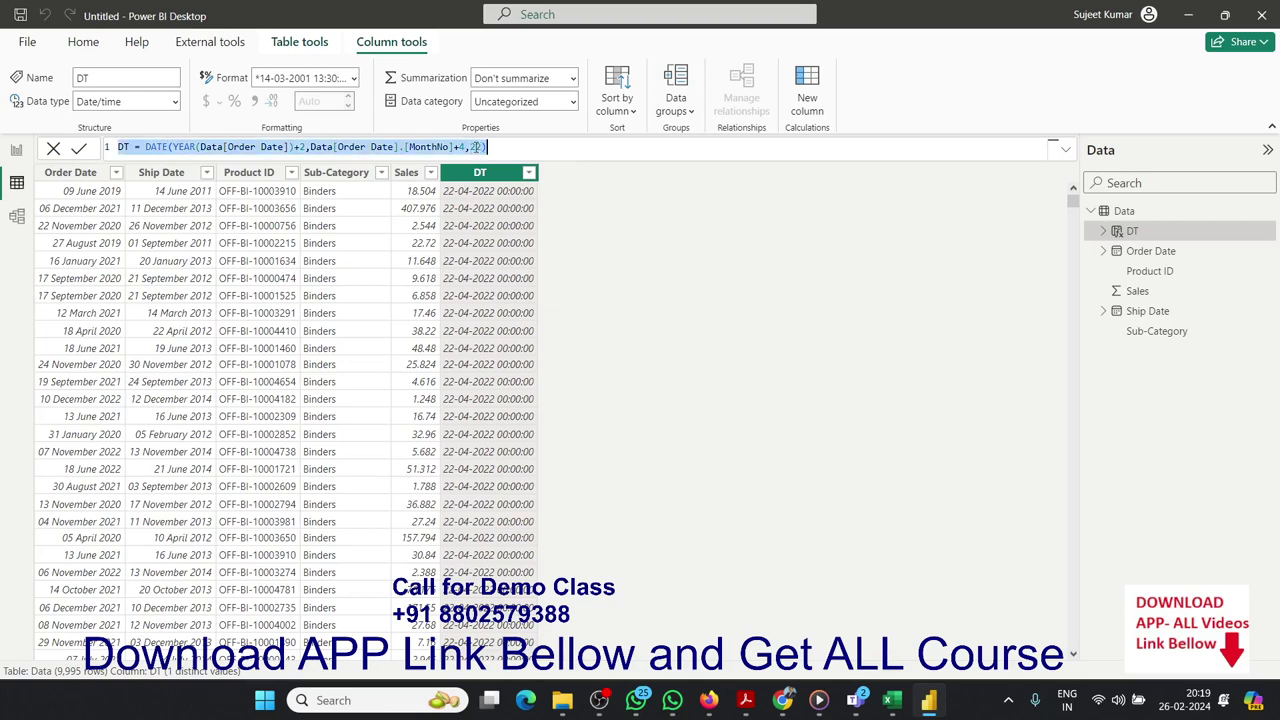
type("or")
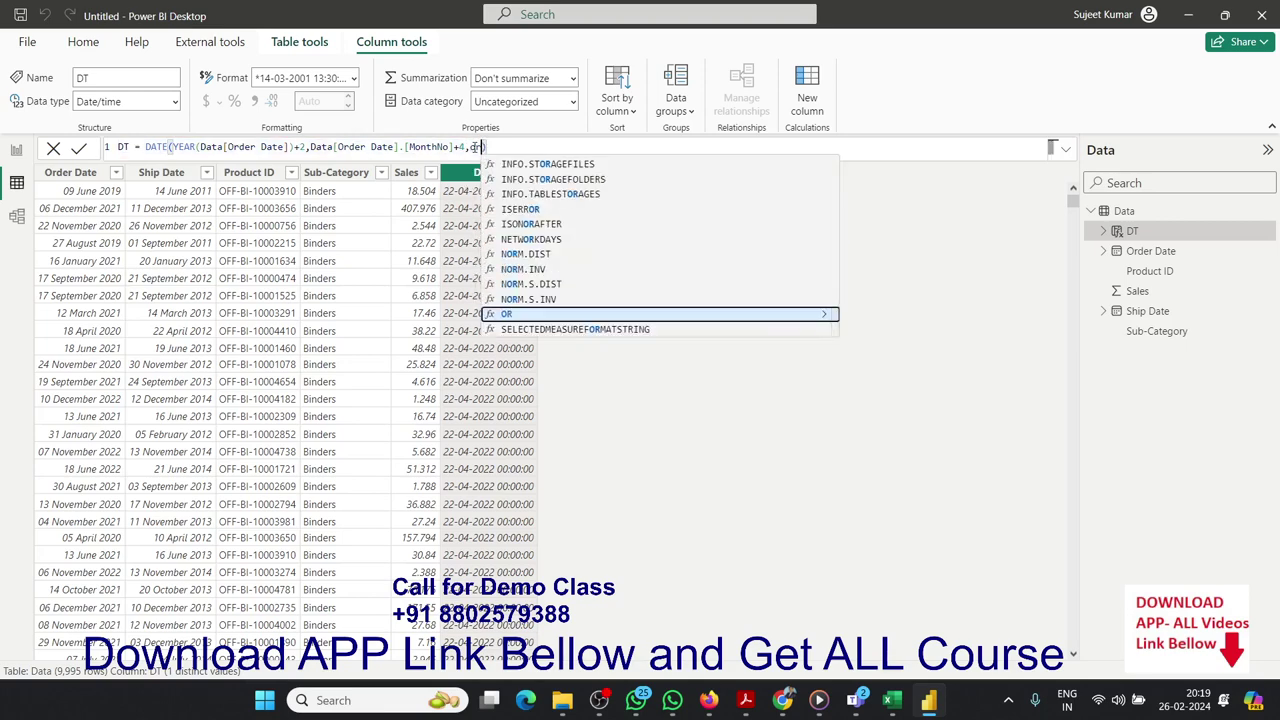
type("d")
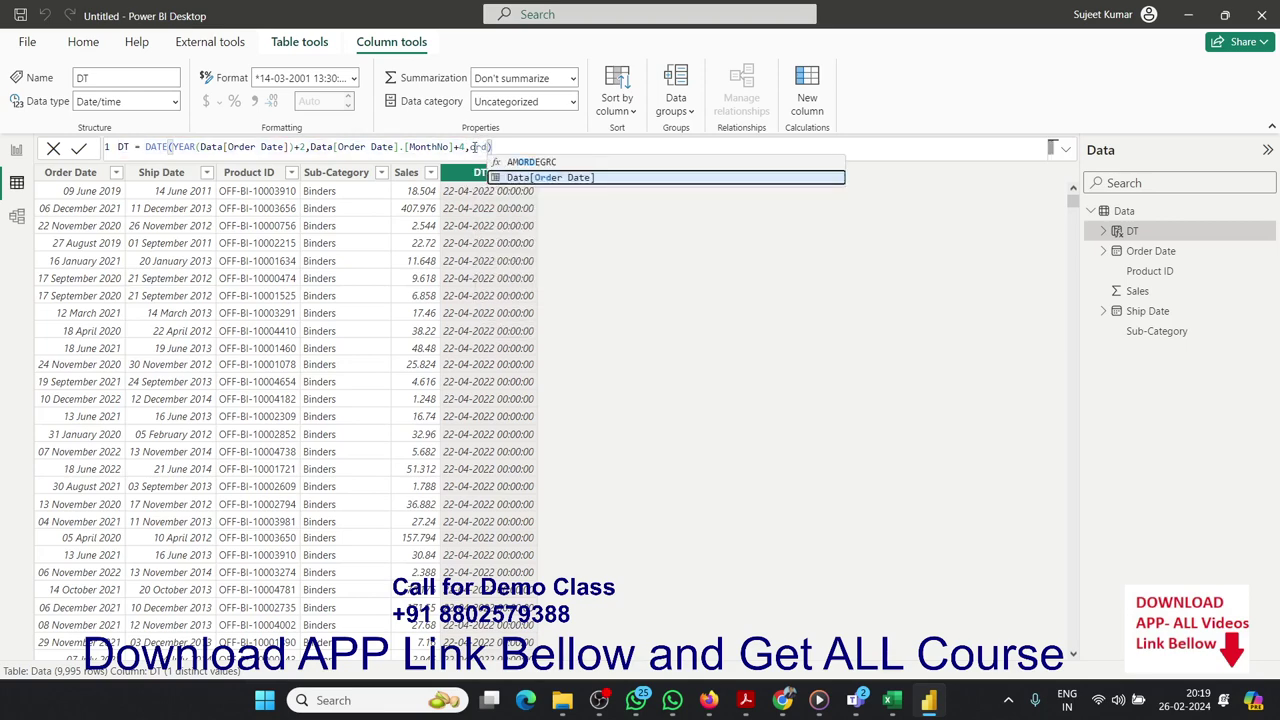
key("Tab")
key("Down")
key("Tab")
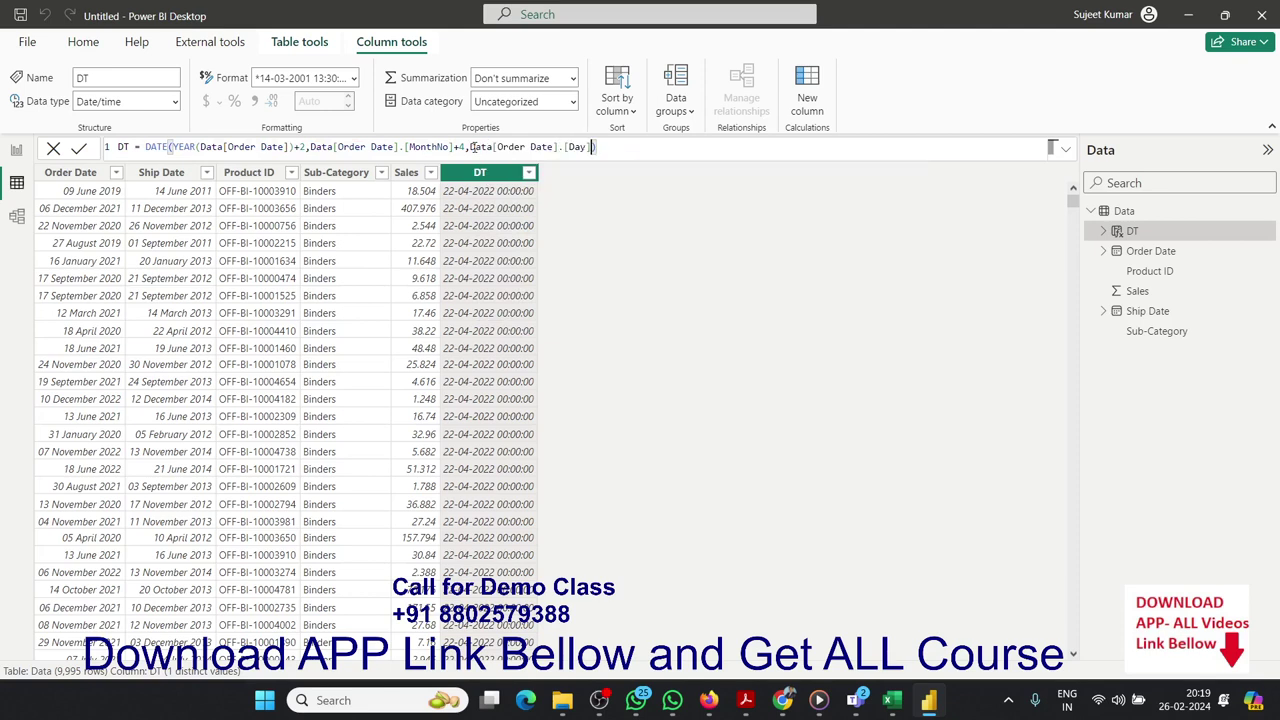
type("+22")
Commit the DATE(YEAR+2, MonthNo+4, Day+22) formula so 06 December 2021 becomes 28-04-2024
key("Return")
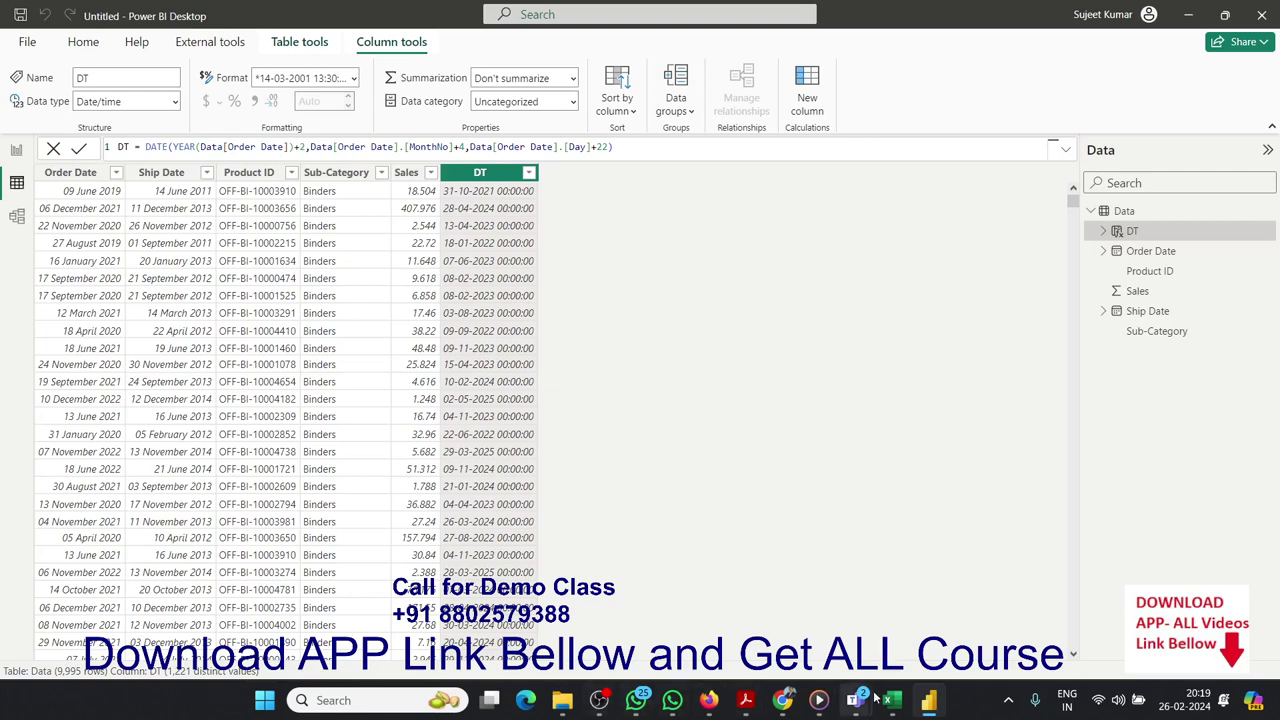
mouse_move(870, 698)
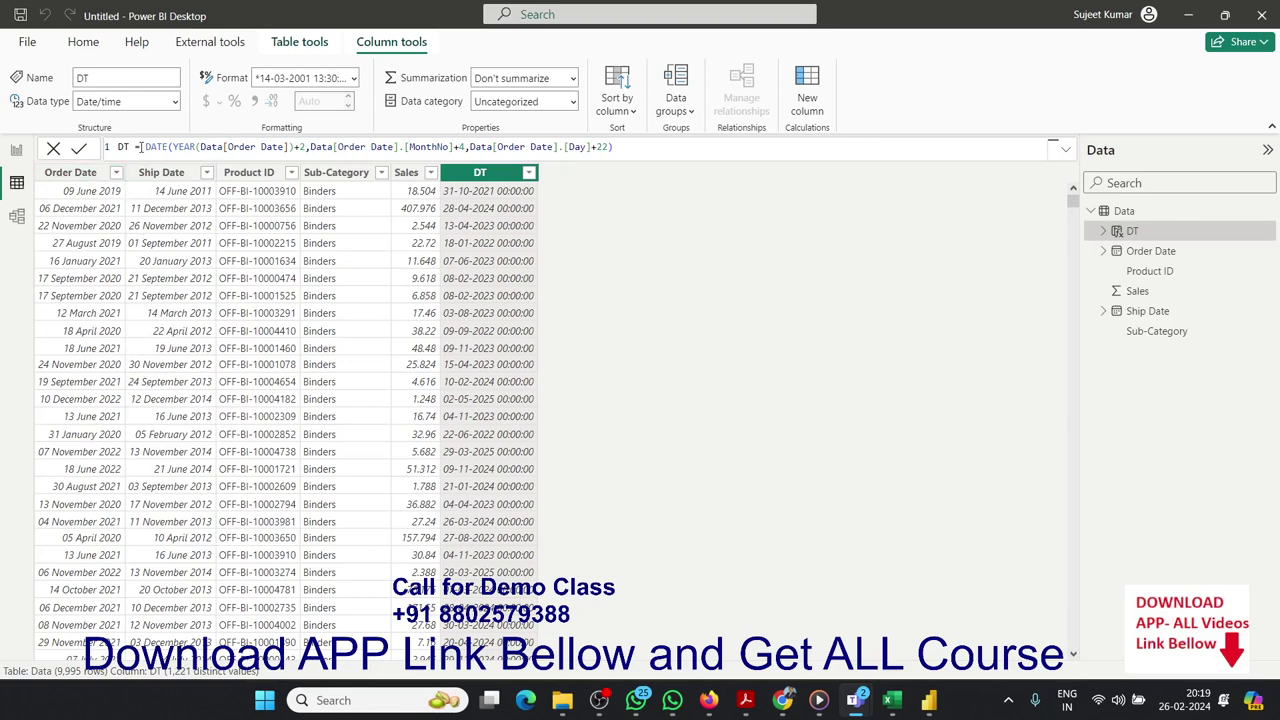
Redefine DT as Data[Ship Date]-Data[Order Date].[Date]
left_click_drag(143, 147, 697, 149)
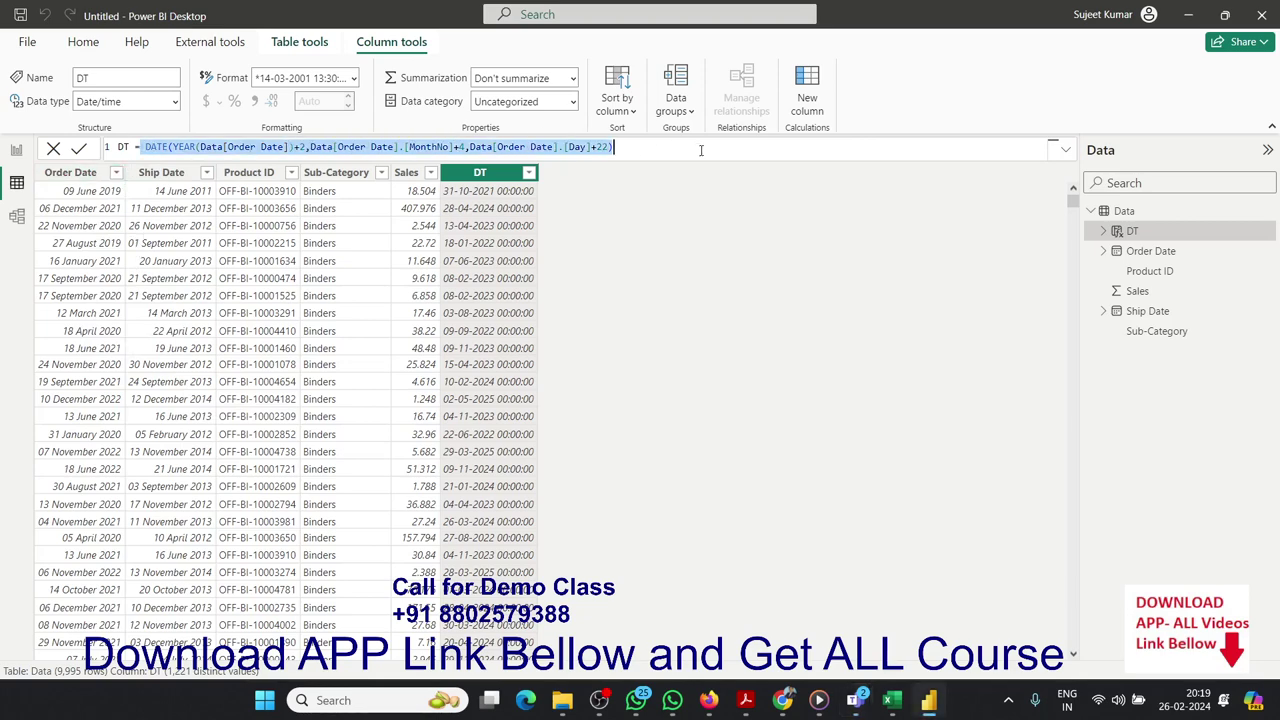
type("s")
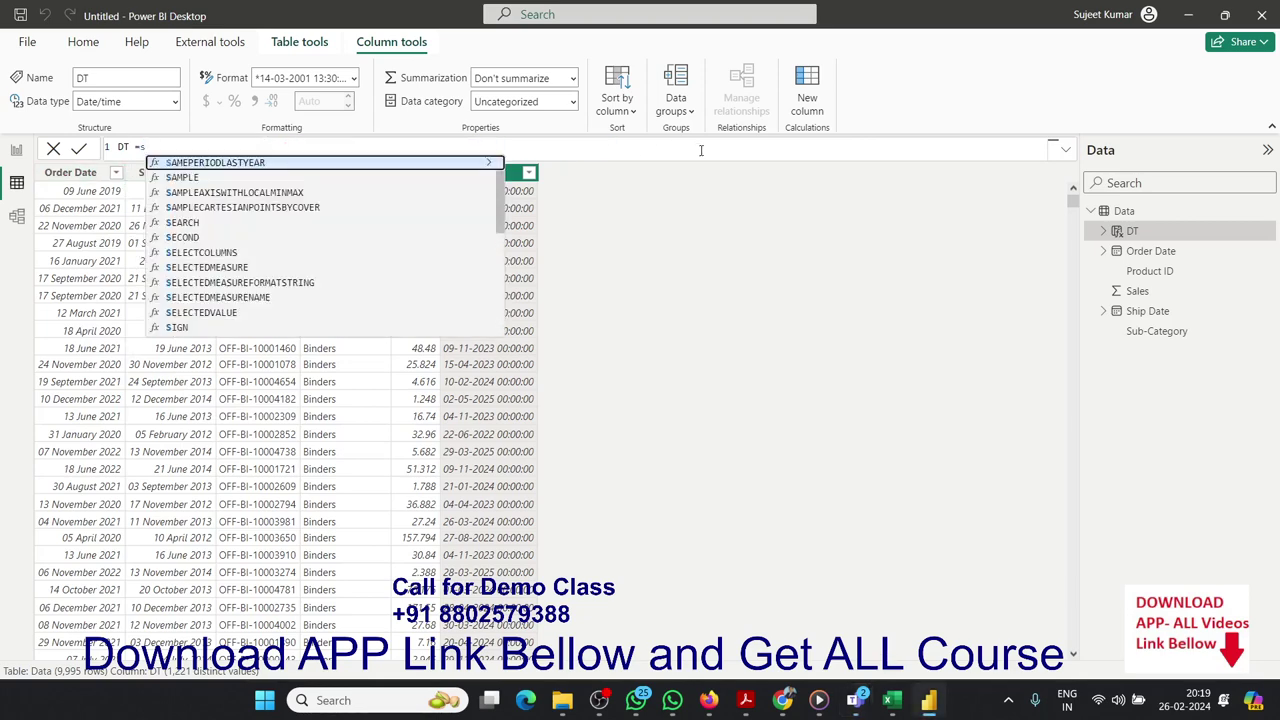
type("i")
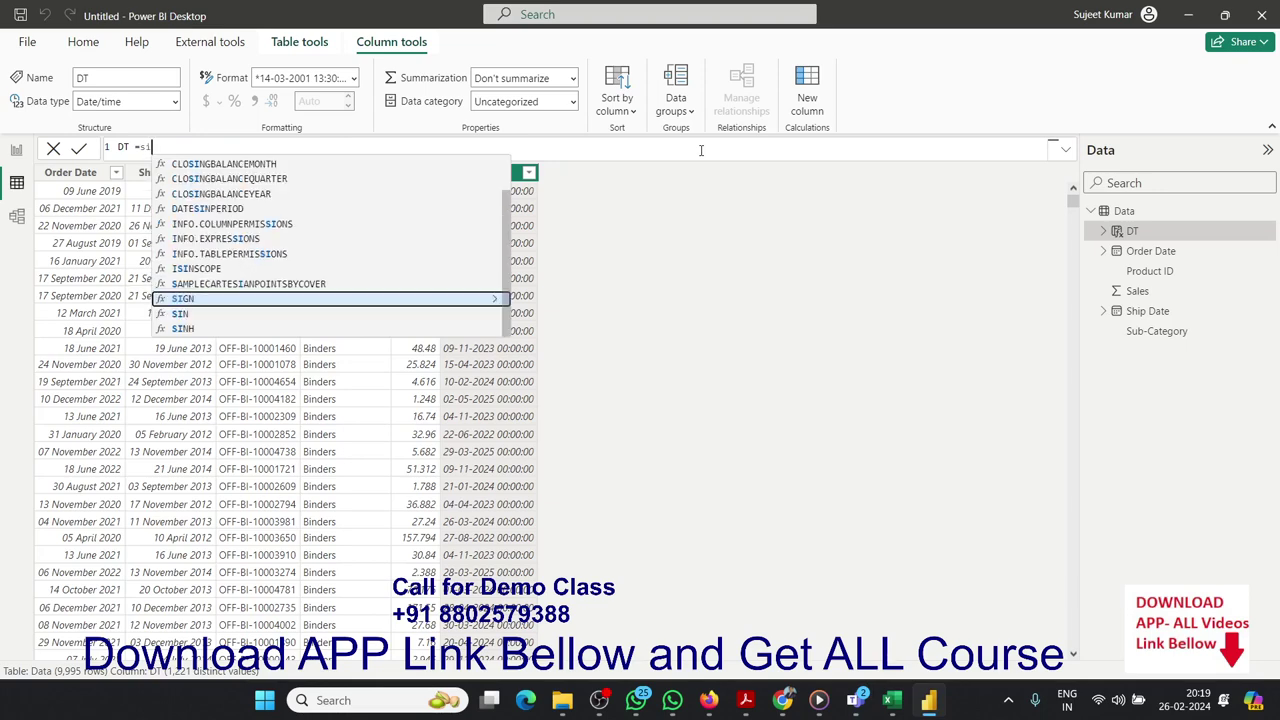
key("BackSpace")
type("hi")
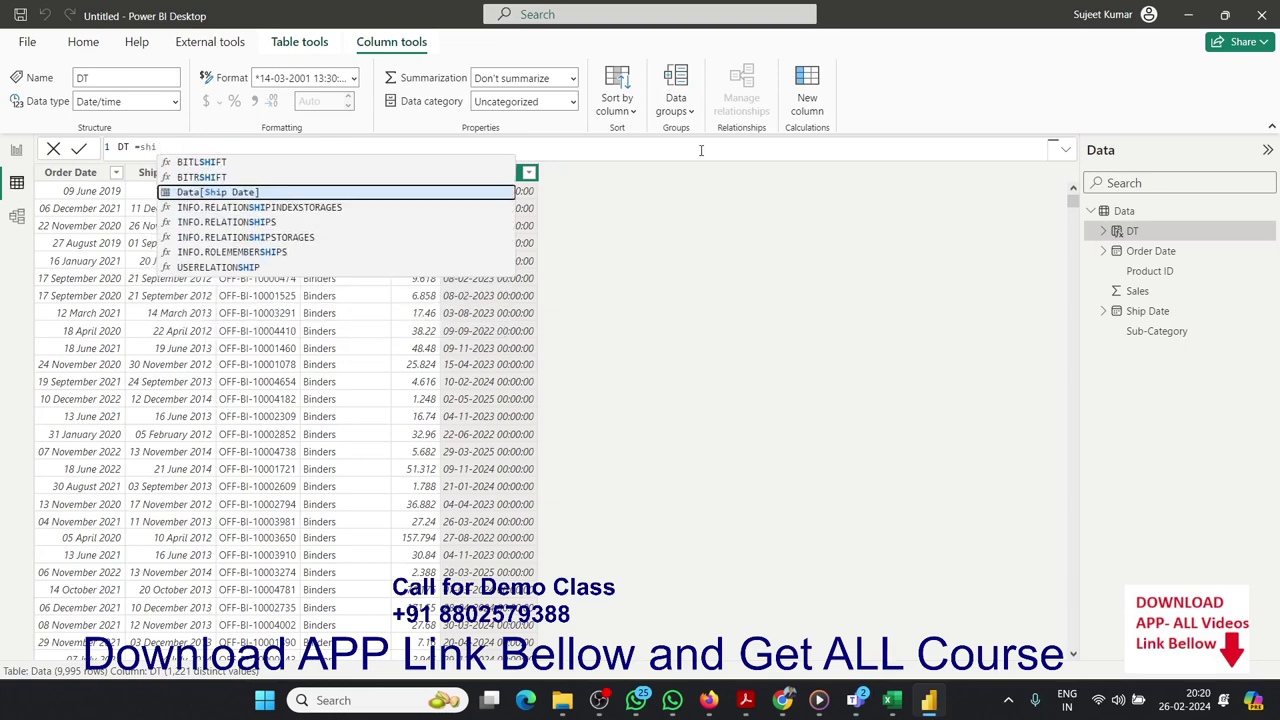
key("Tab")
type("-")
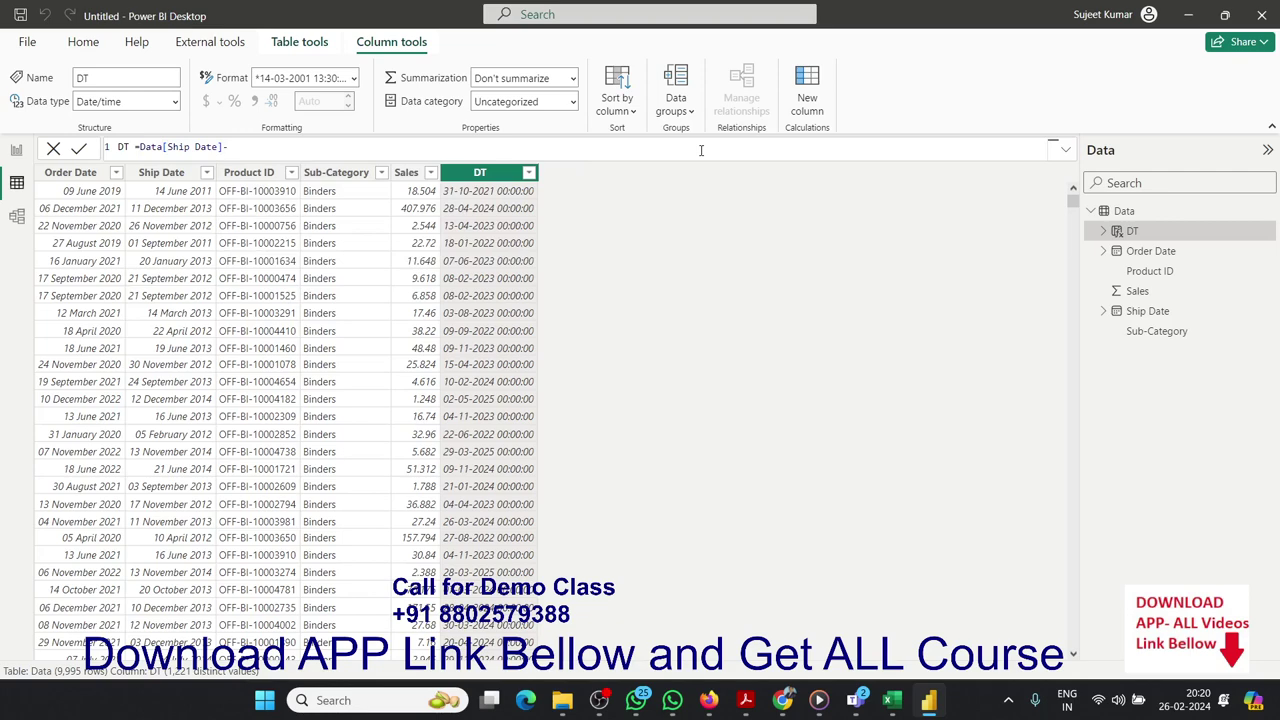
type("or")
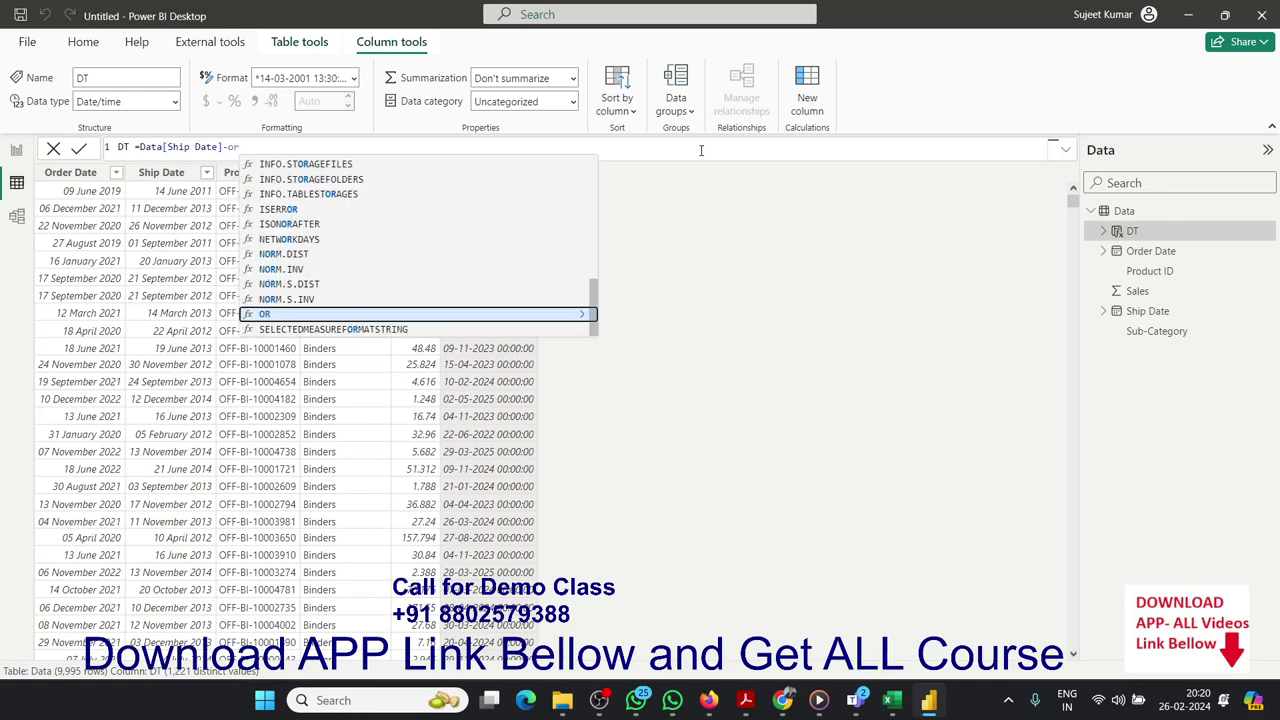
type("d")
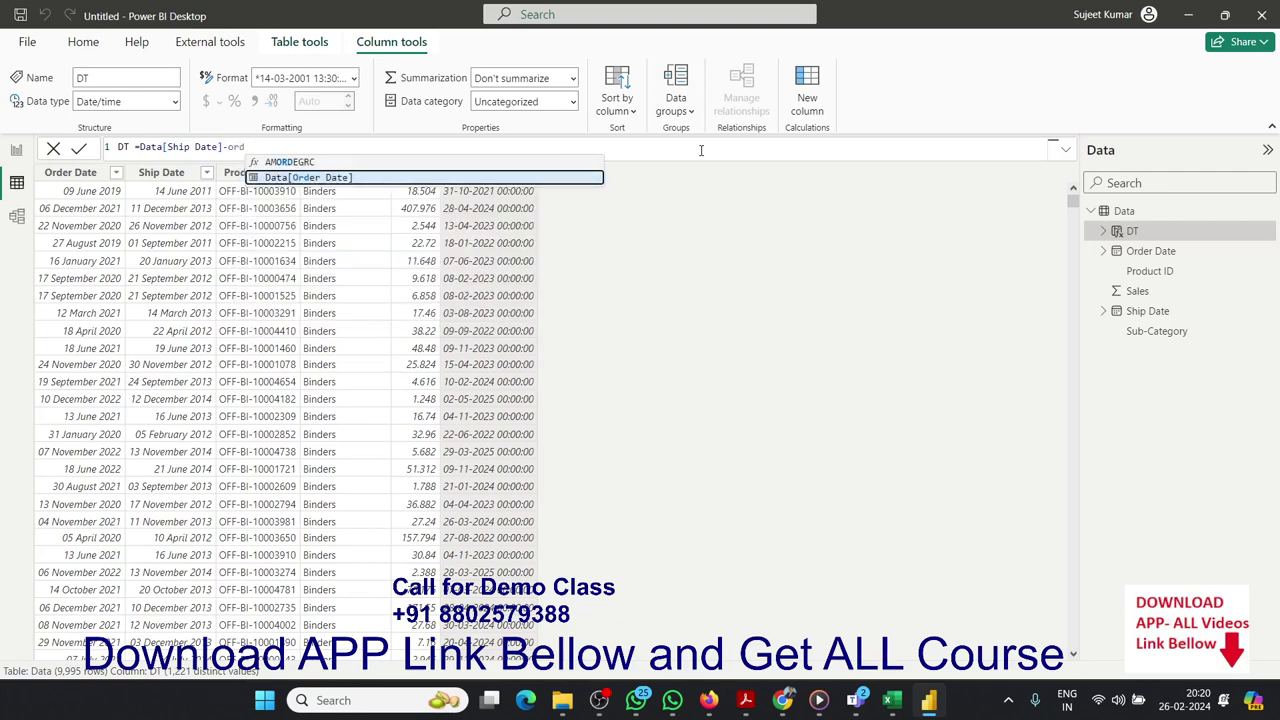
key("Tab")
key("Tab")
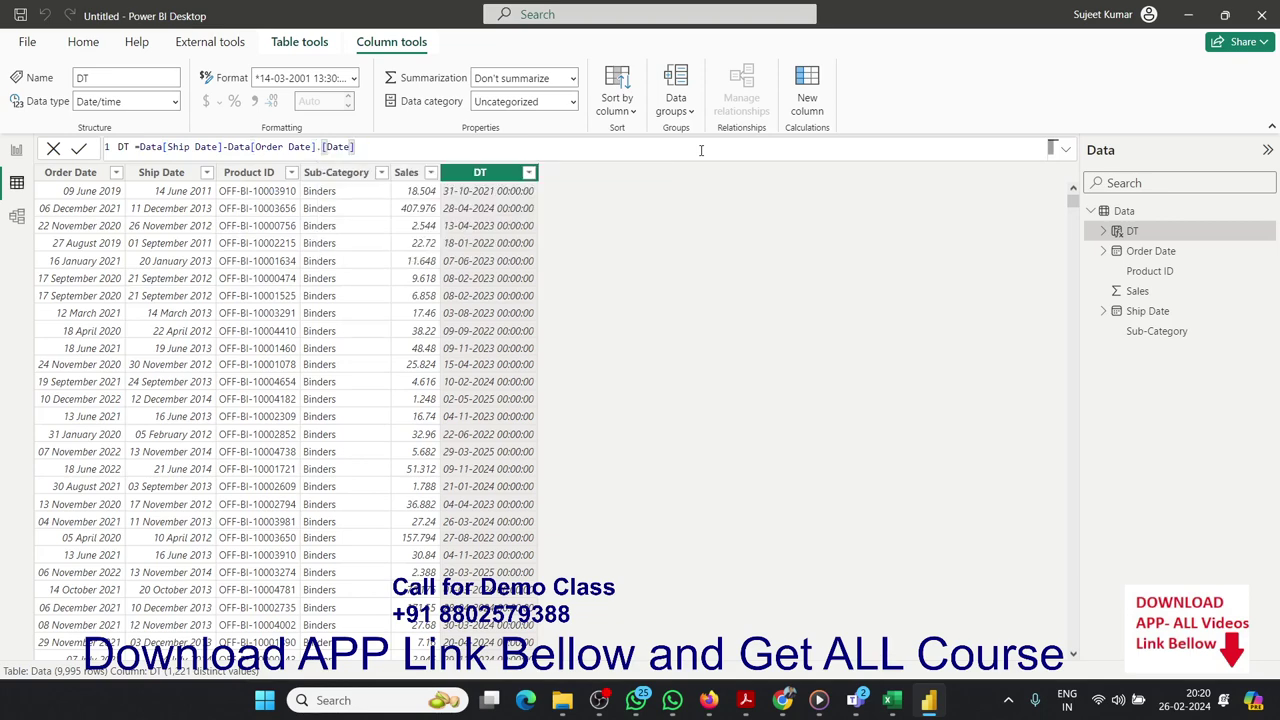
key("Return")
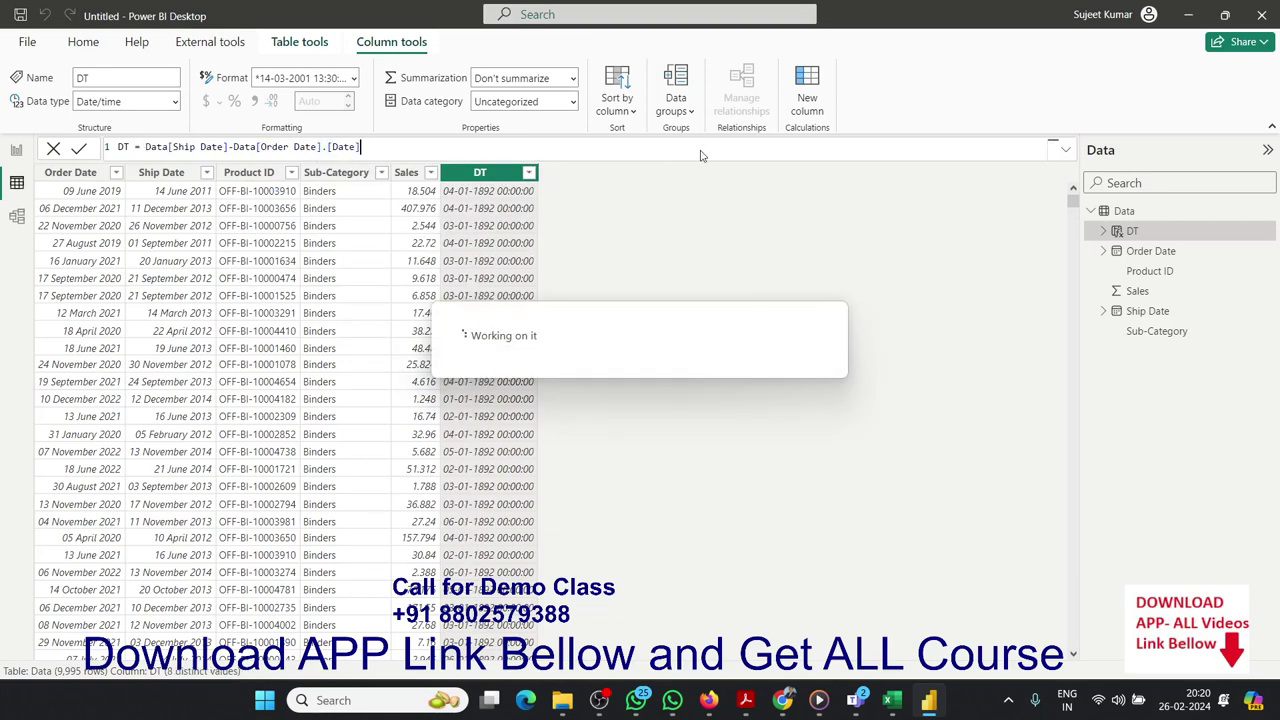
left_click(701, 150)
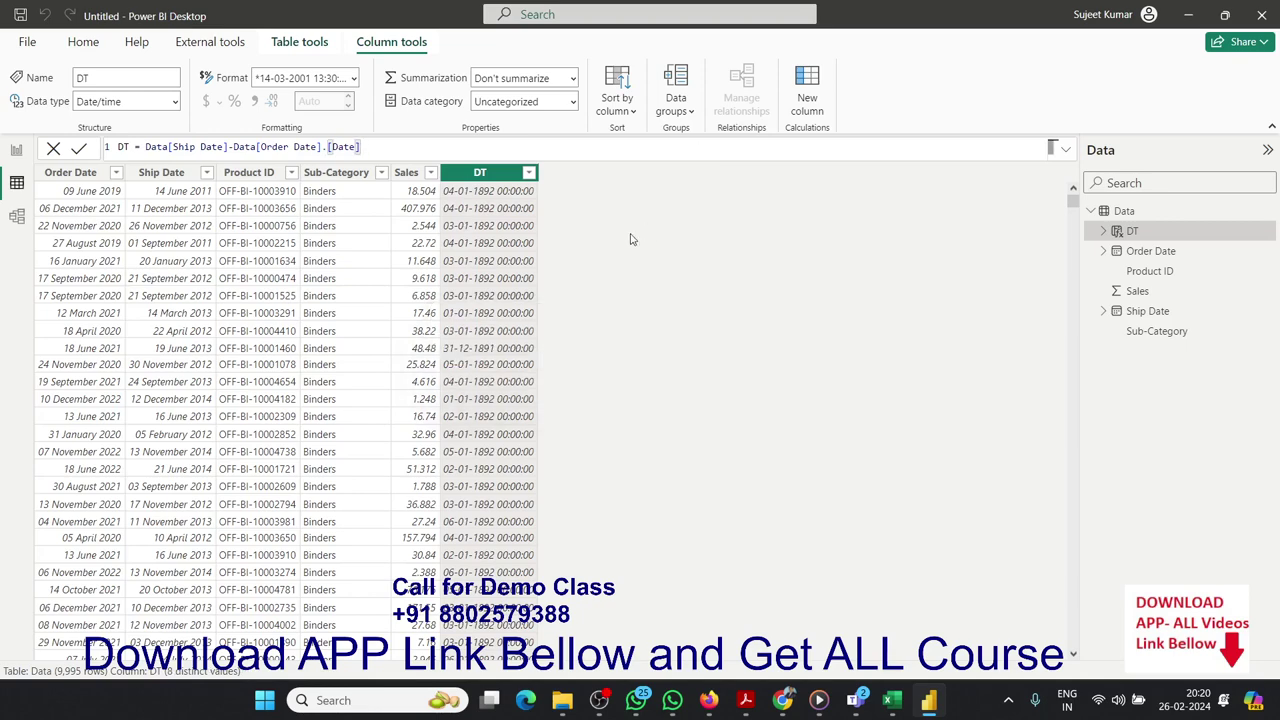
Change DT's data type to Whole number and confirm the change
left_click(176, 102)
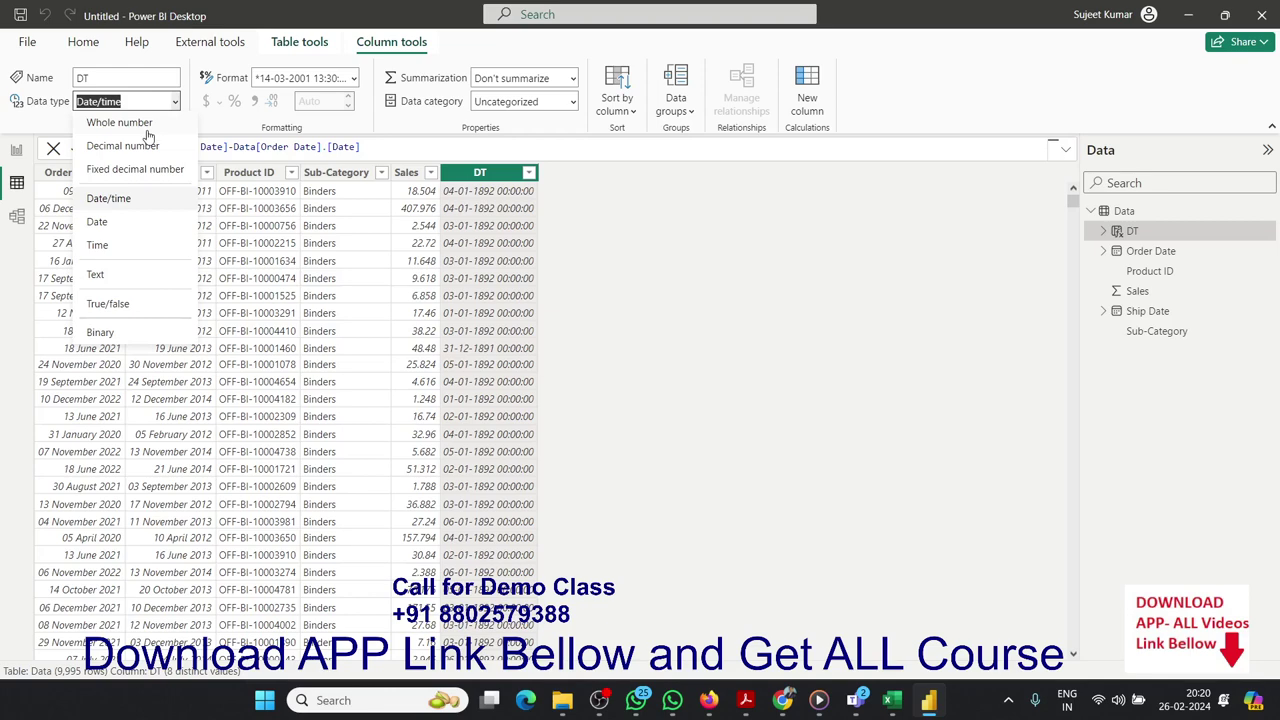
left_click(147, 131)
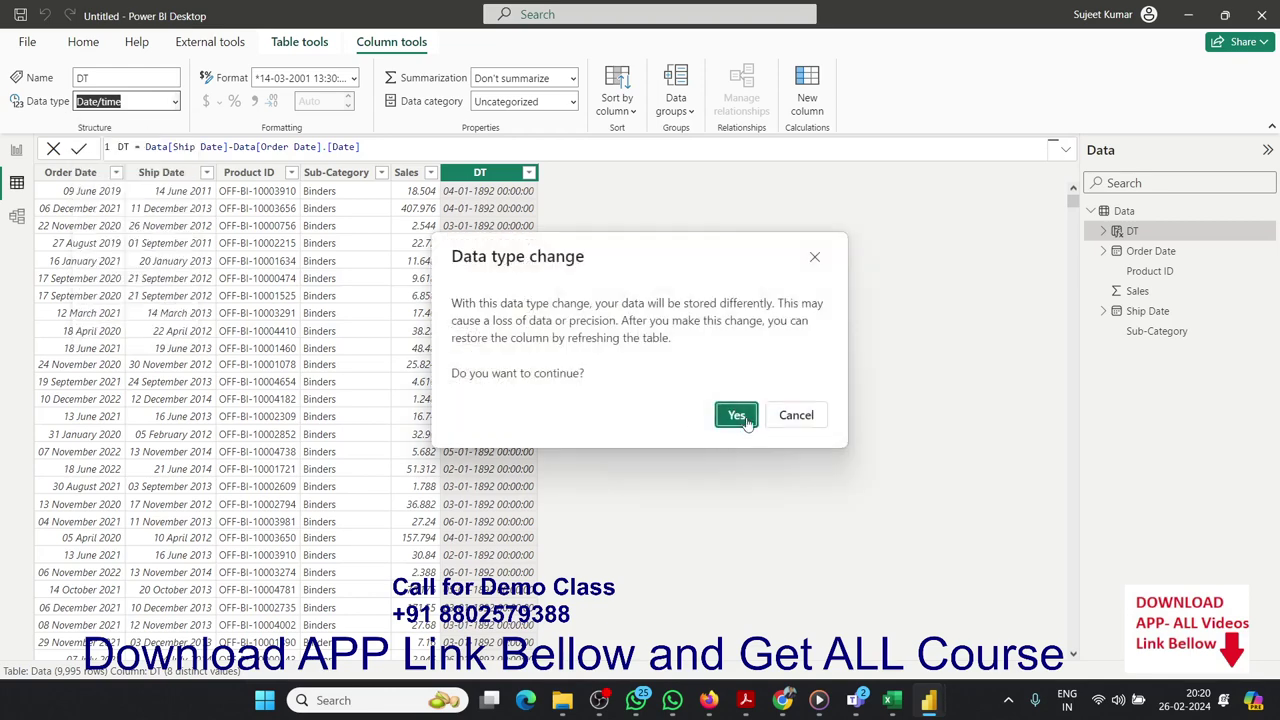
left_click(736, 415)
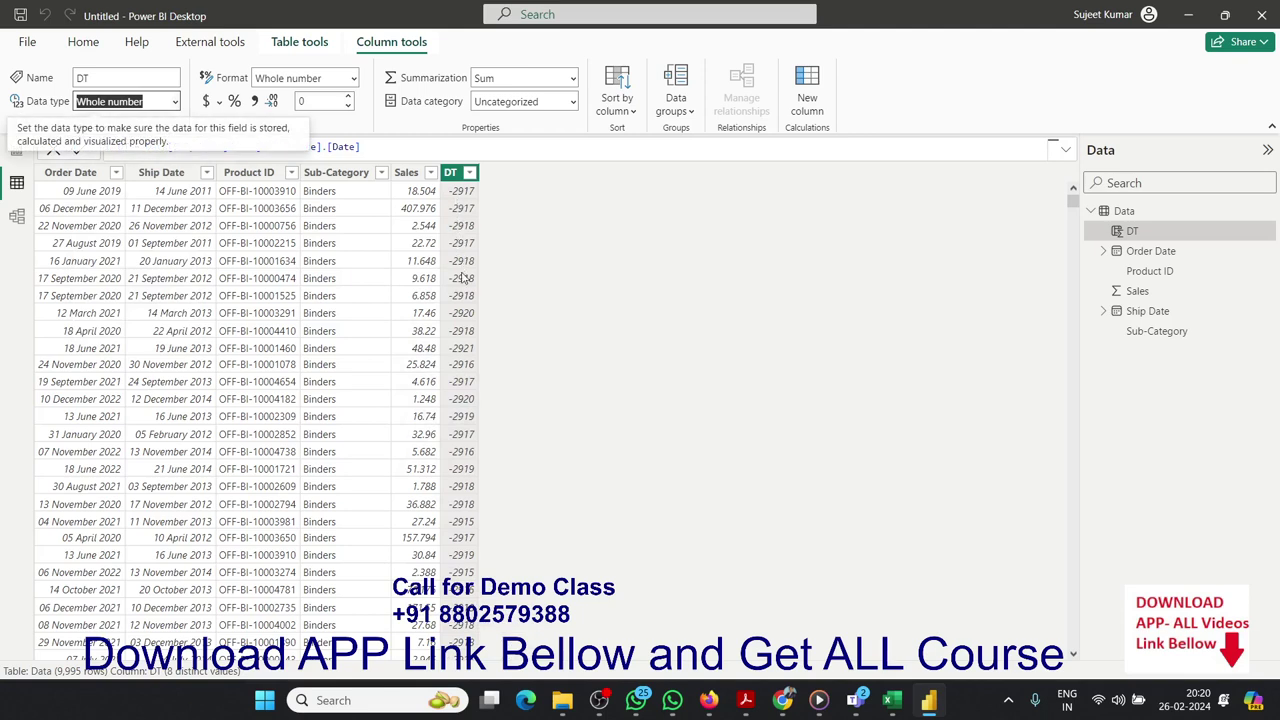
left_click(376, 140)
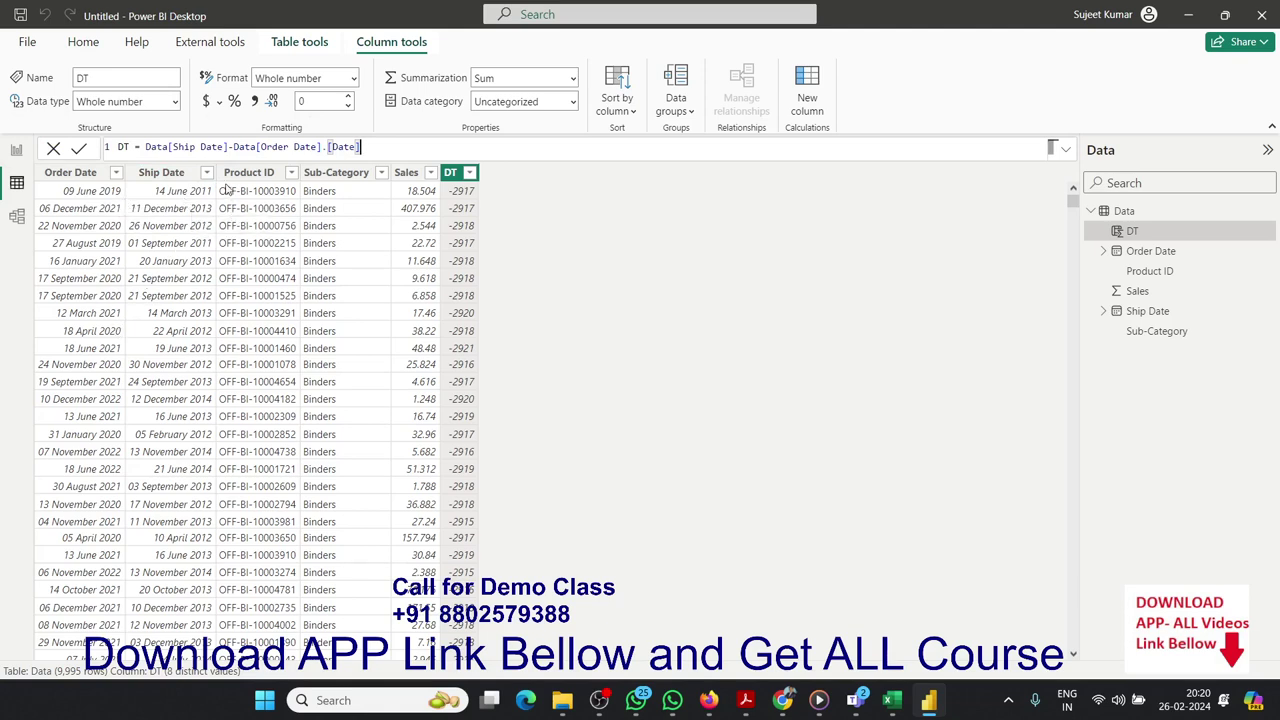
Redefine DT as Data[Order Date]-Data[Ship Date], giving positive day counts like 2917
left_click_drag(162, 147, 144, 147)
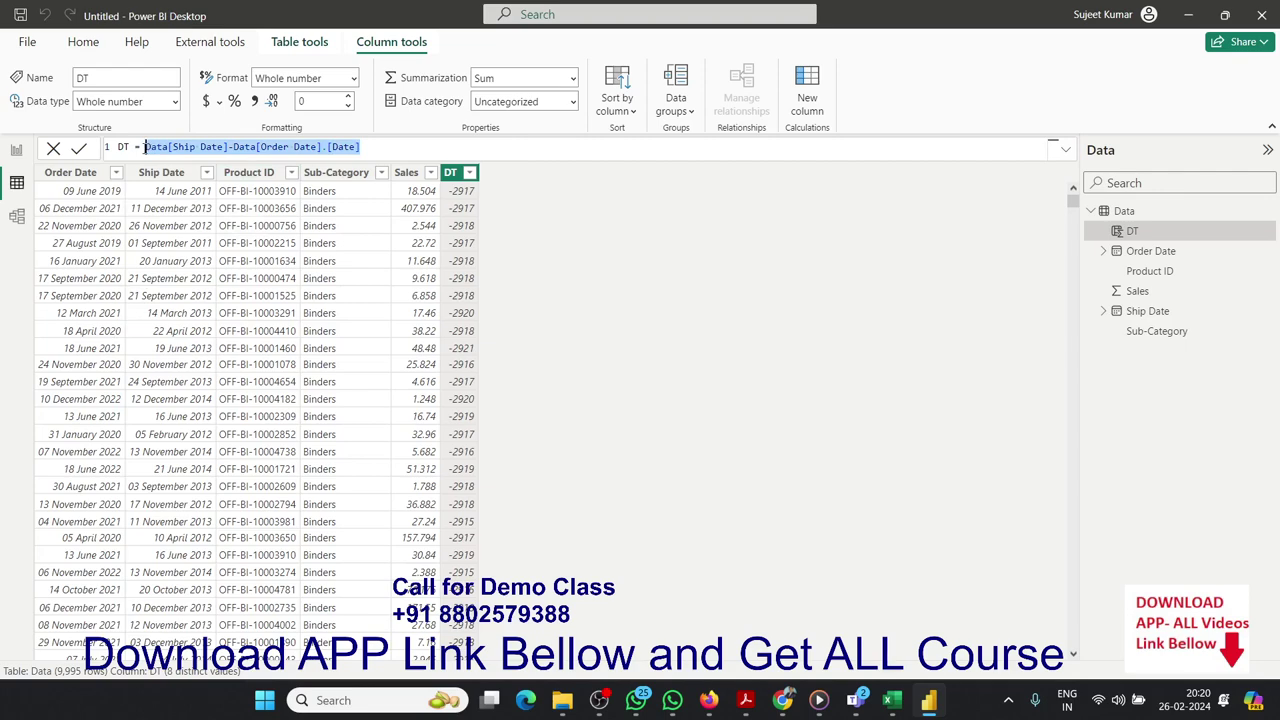
type("ord")
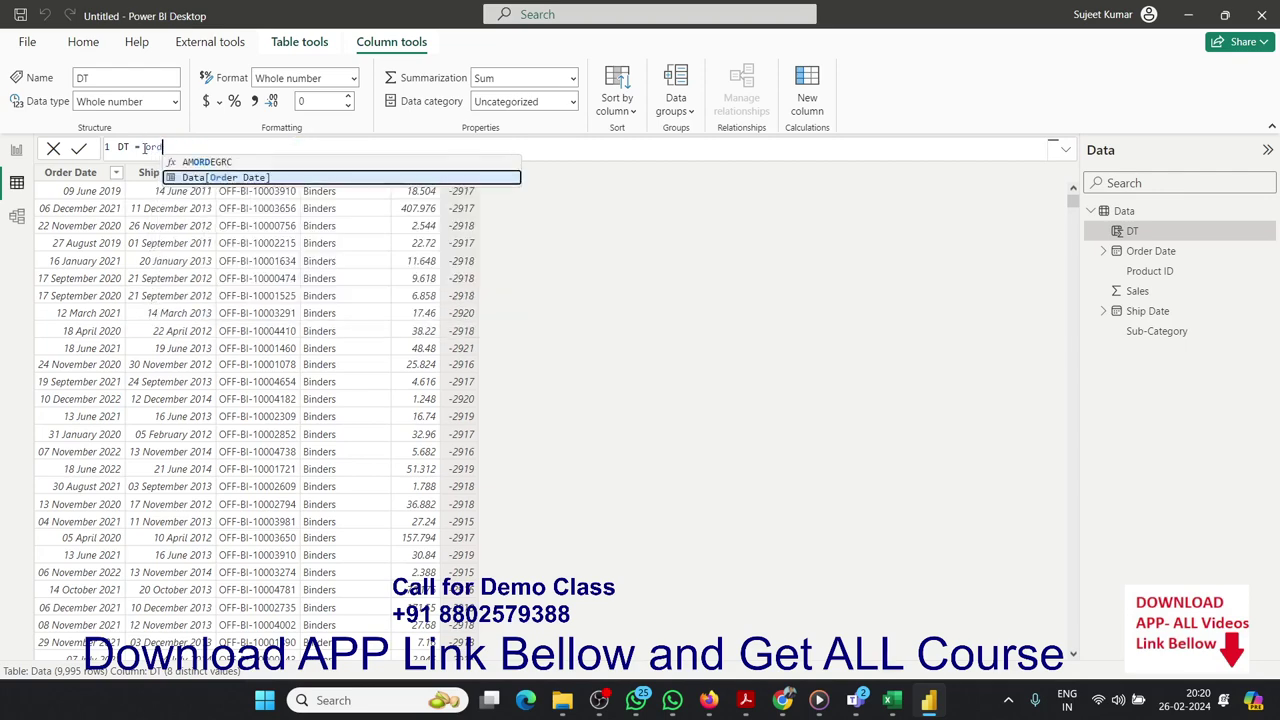
key("Tab")
type("-")
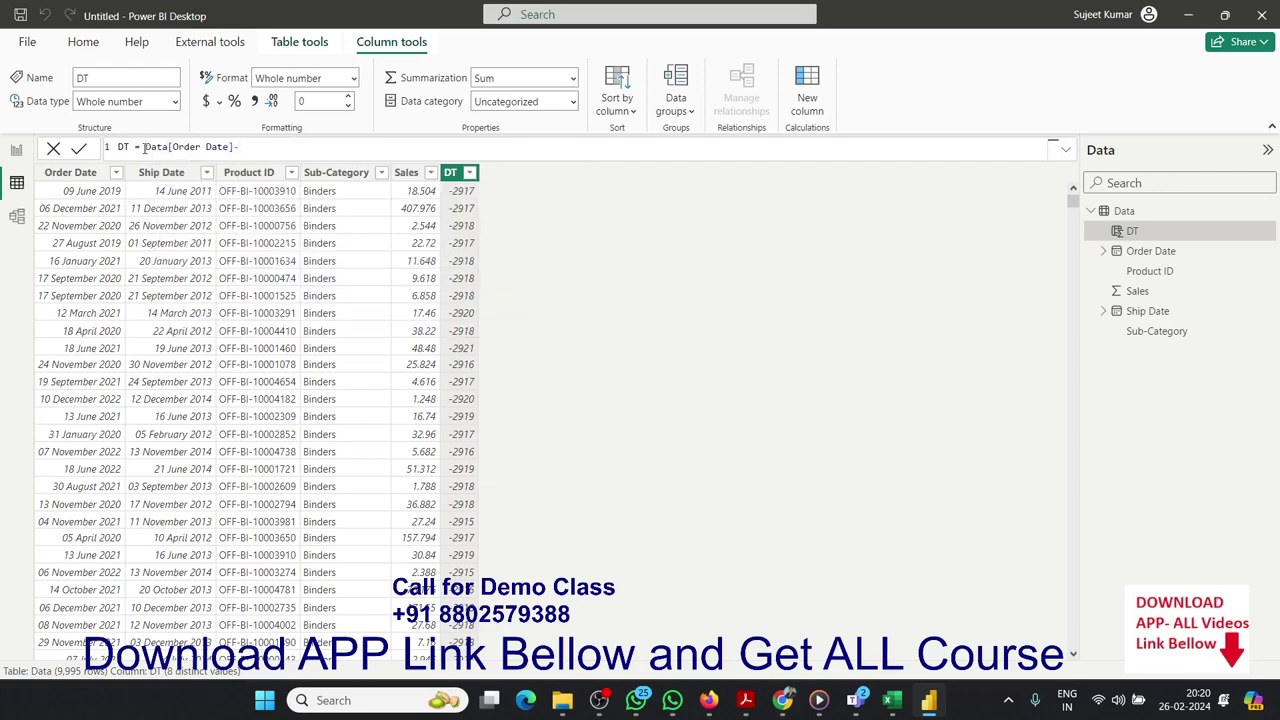
type("sh")
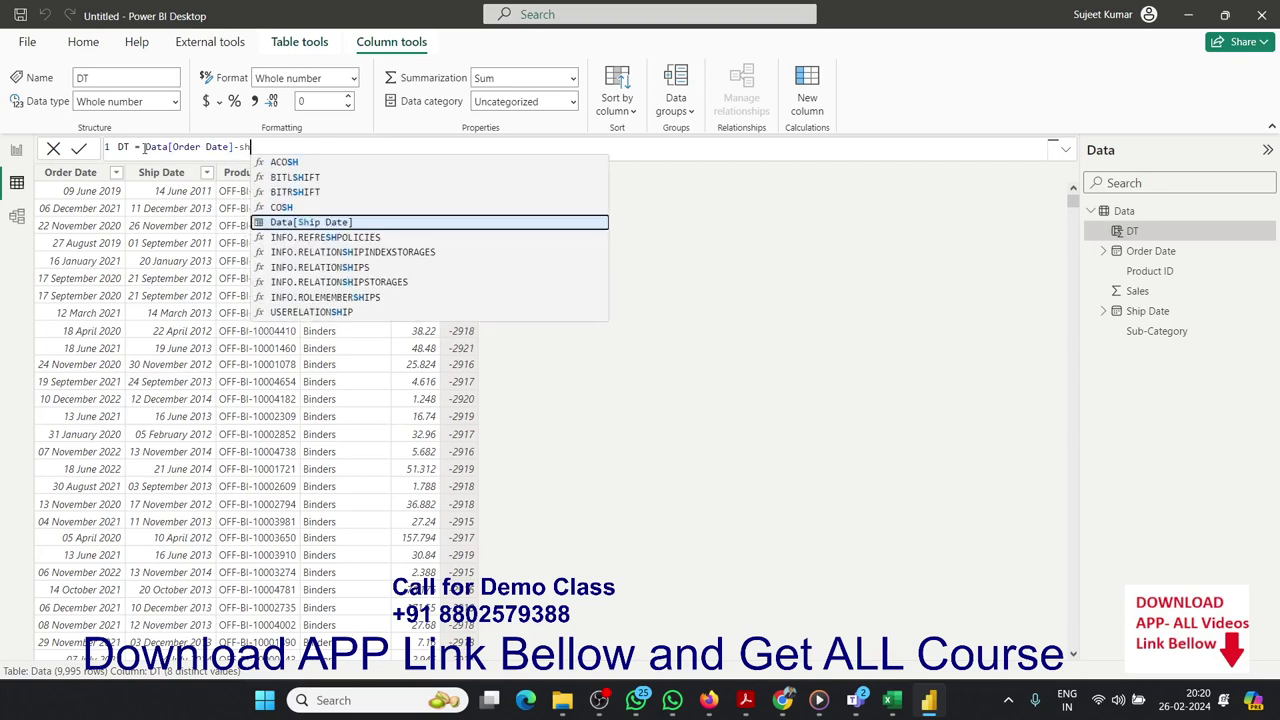
key("Tab")
type(".")
key("Tab")
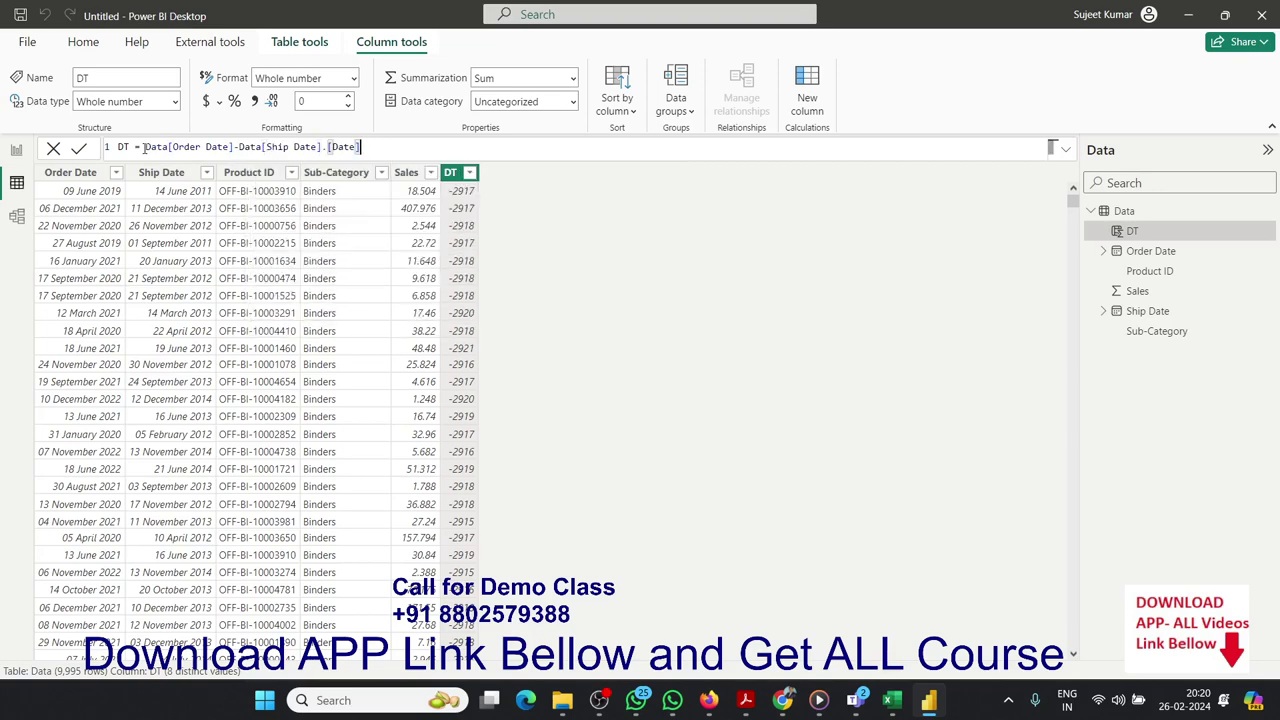
key("BackSpace")
key("BackSpace")
key("BackSpace")
key("BackSpace")
key("BackSpace")
key("BackSpace")
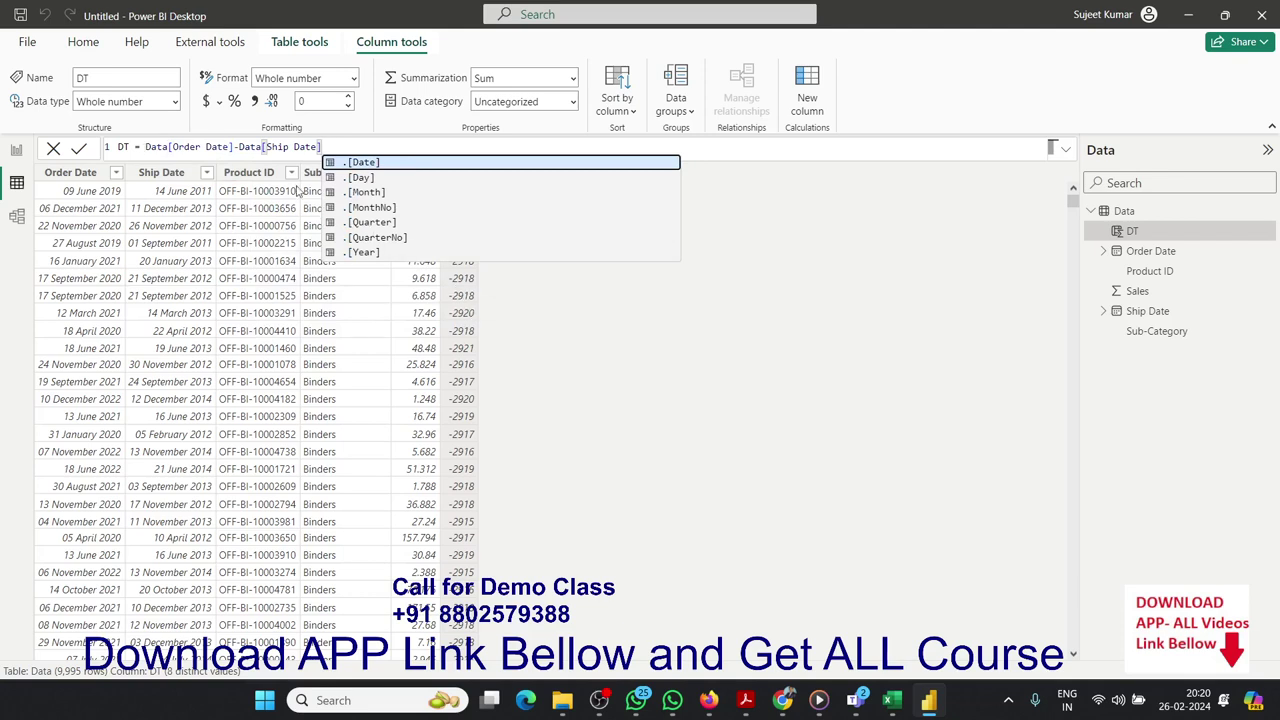
left_click(268, 146)
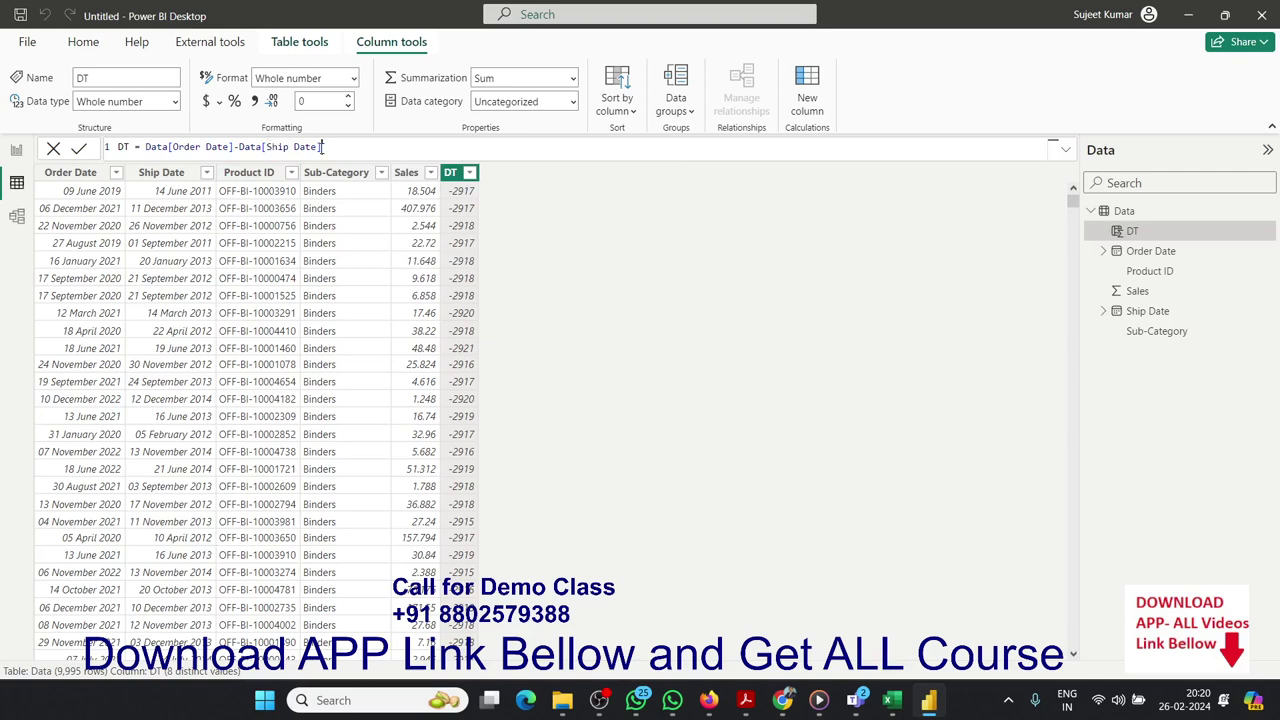
key("Return")
scroll(455, 462, "down", 5)
scroll(455, 462, "down", 4)
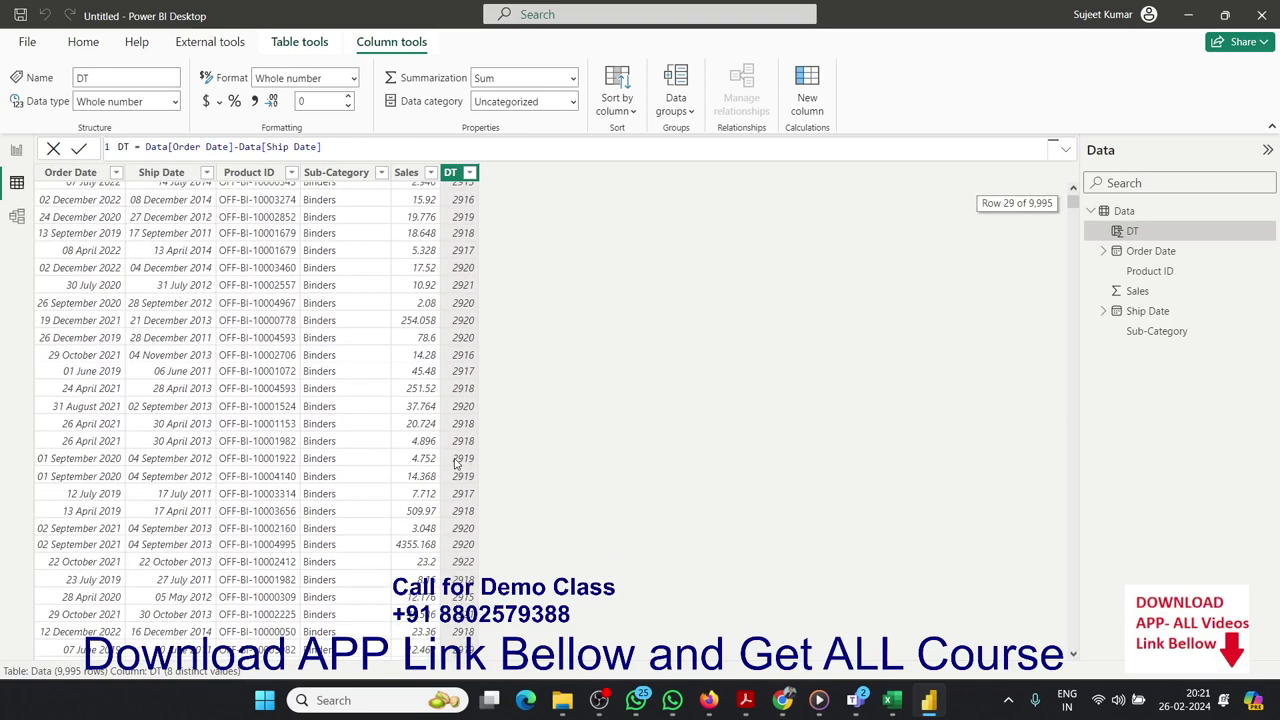
scroll(455, 462, "up", 5)
scroll(455, 462, "up", 4)
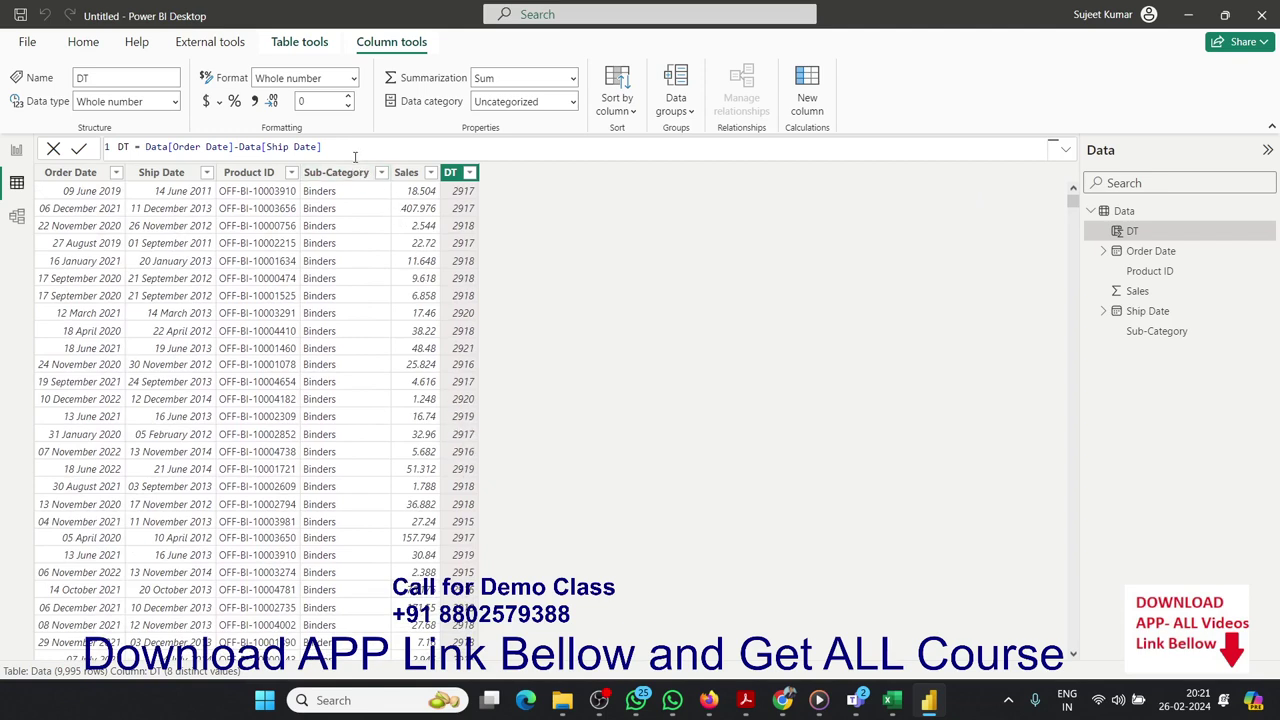
Set DT to NETWORKDAYS(Data[Ship Date],Data[Order Date],1), giving working-day counts like 2084
left_click_drag(322, 147, 145, 147)
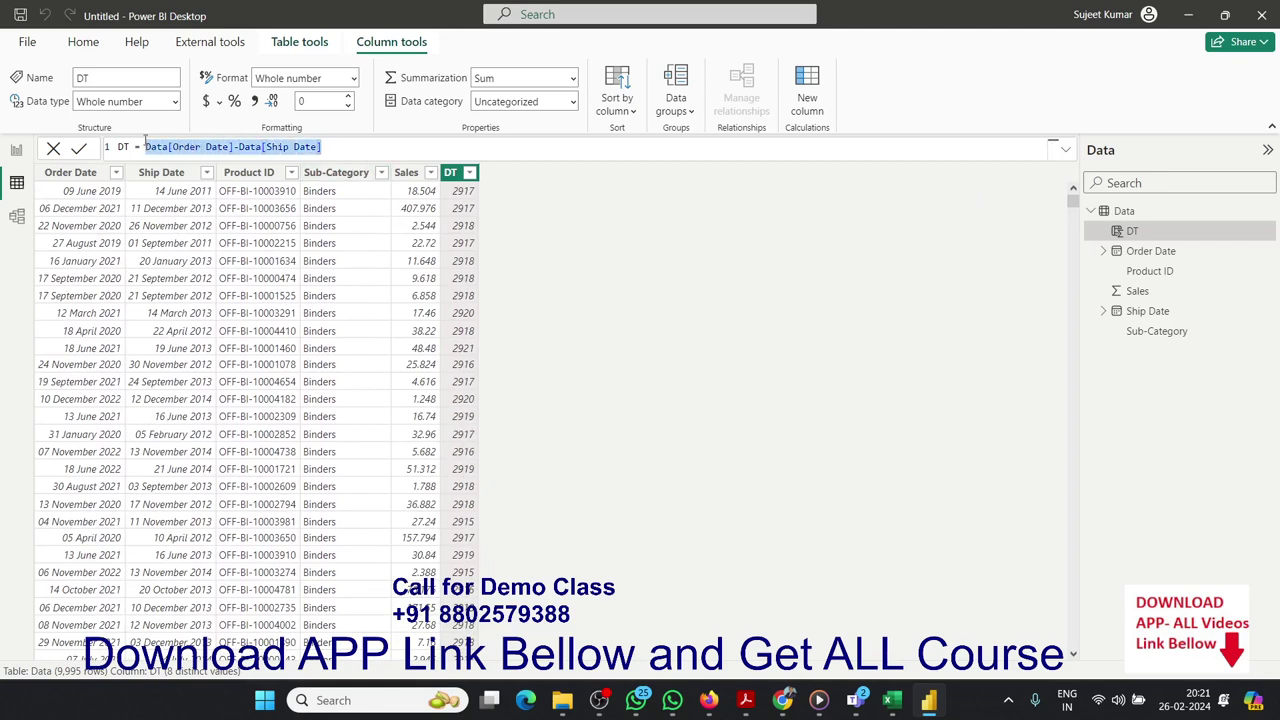
type("net")
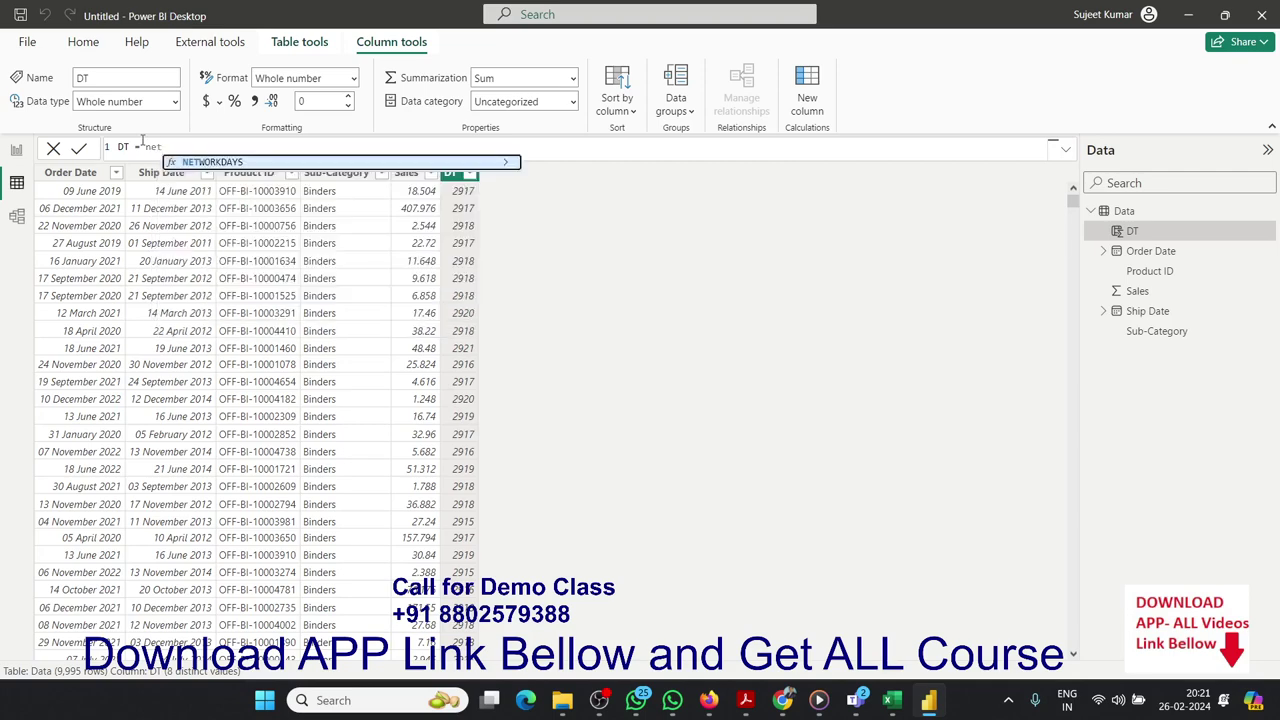
key("Tab")
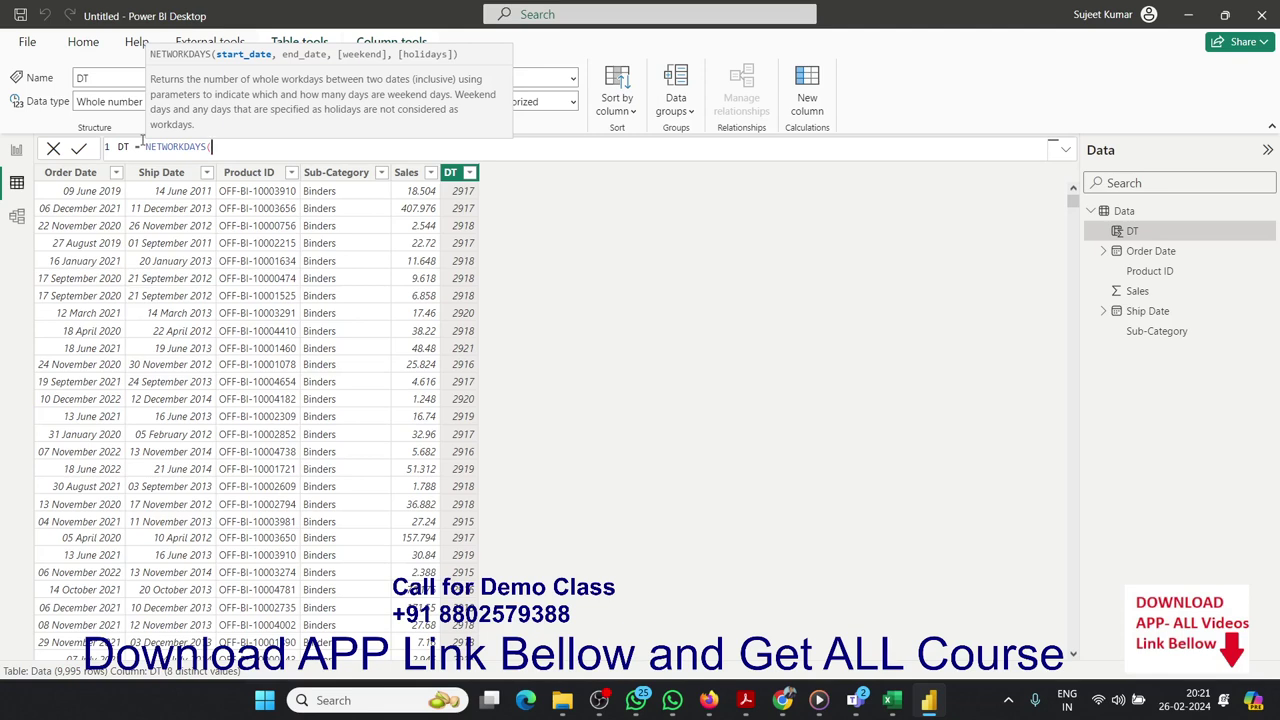
type("shi")
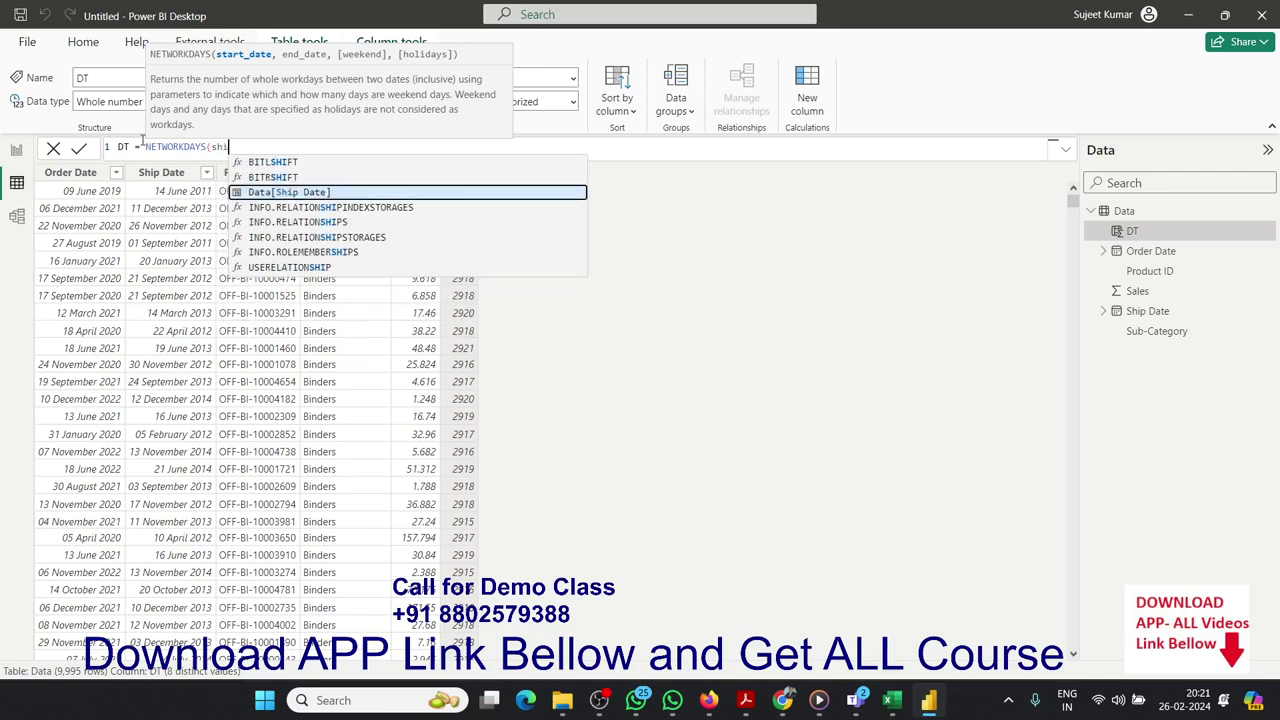
key("Tab")
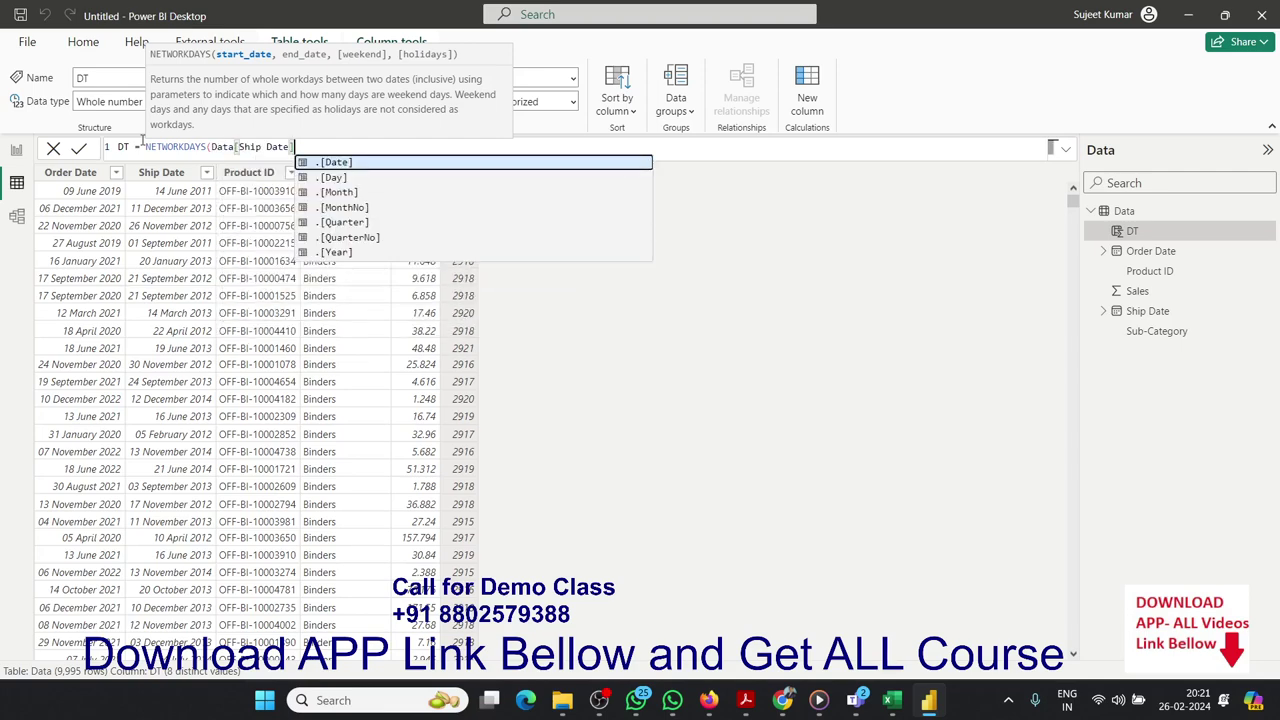
type(",")
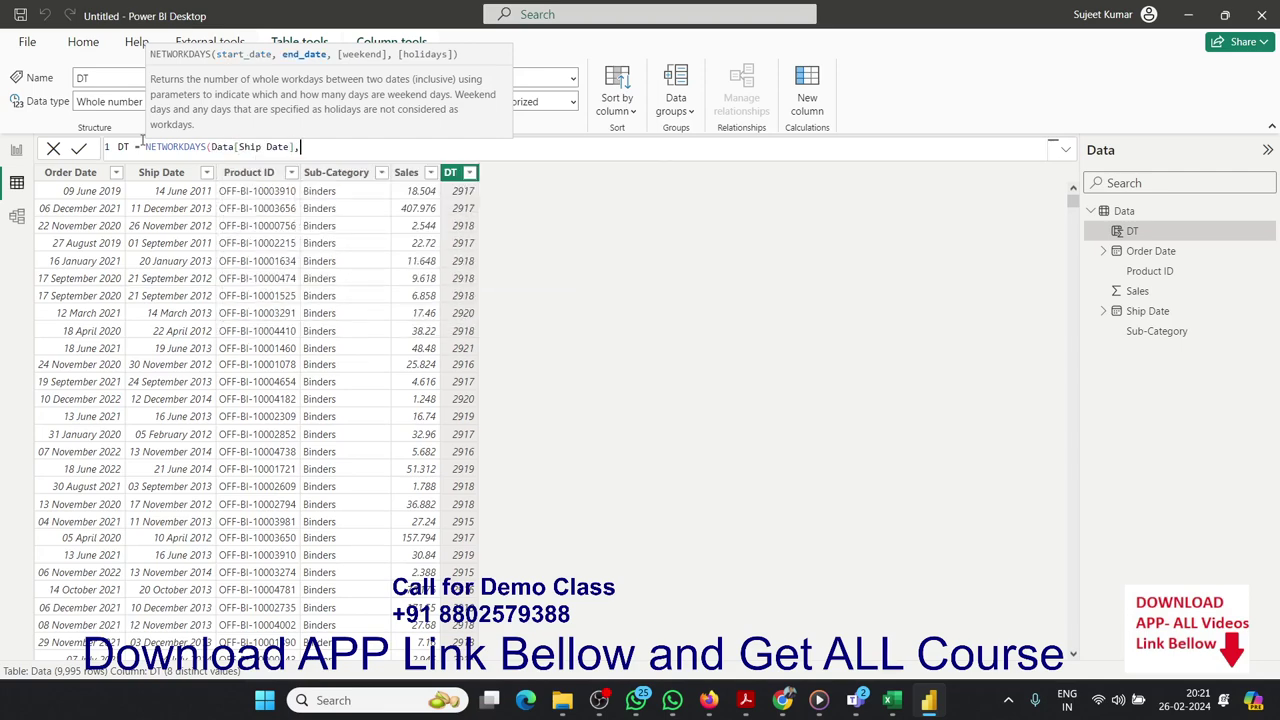
type("o")
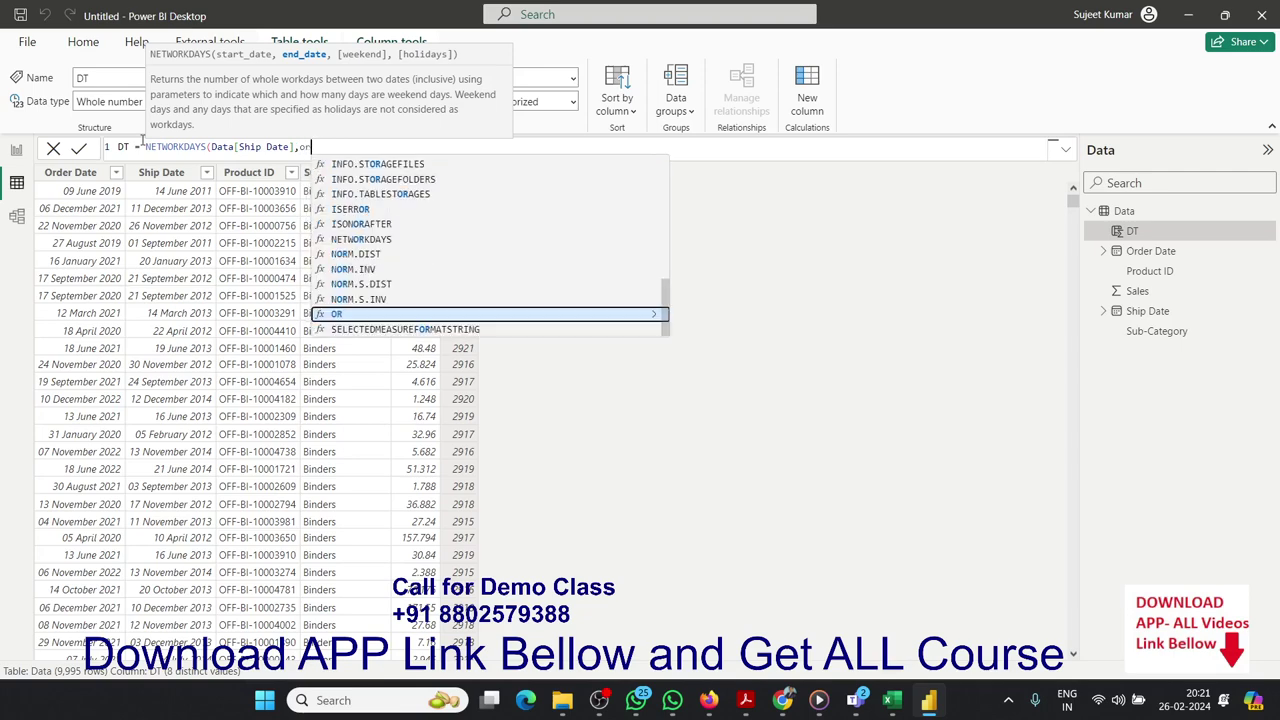
type("r")
key("Tab")
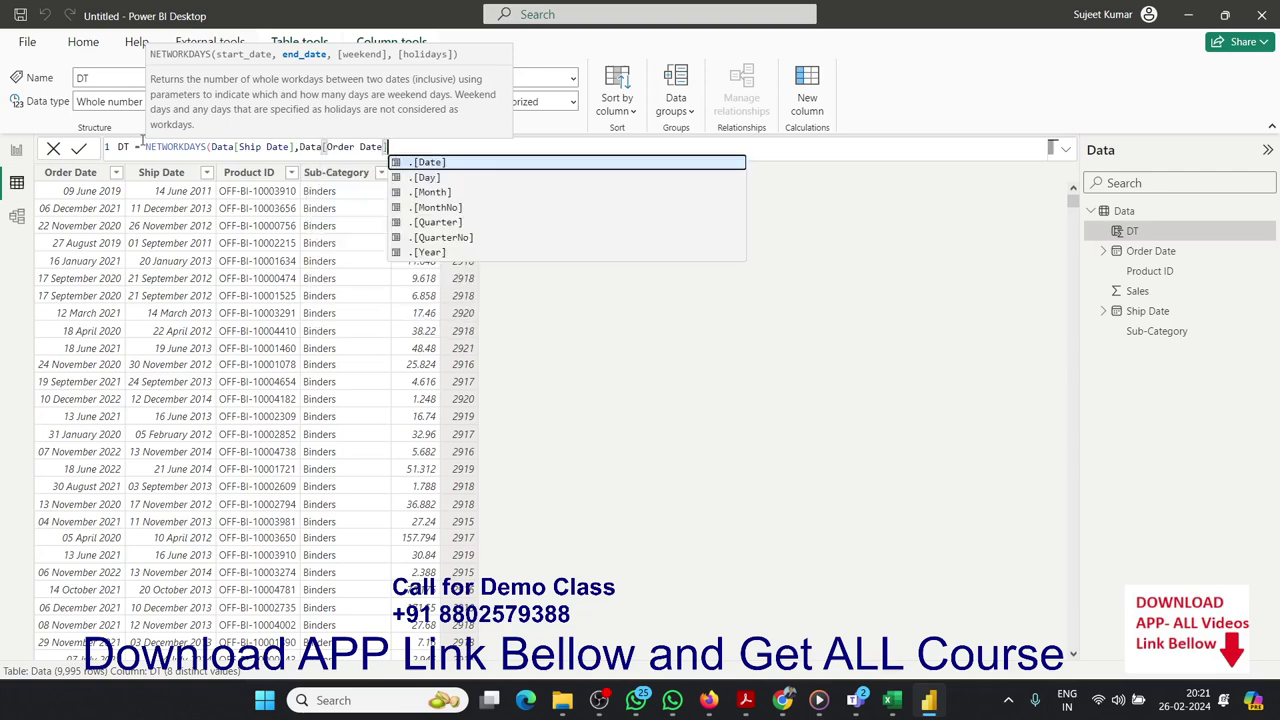
type(",")
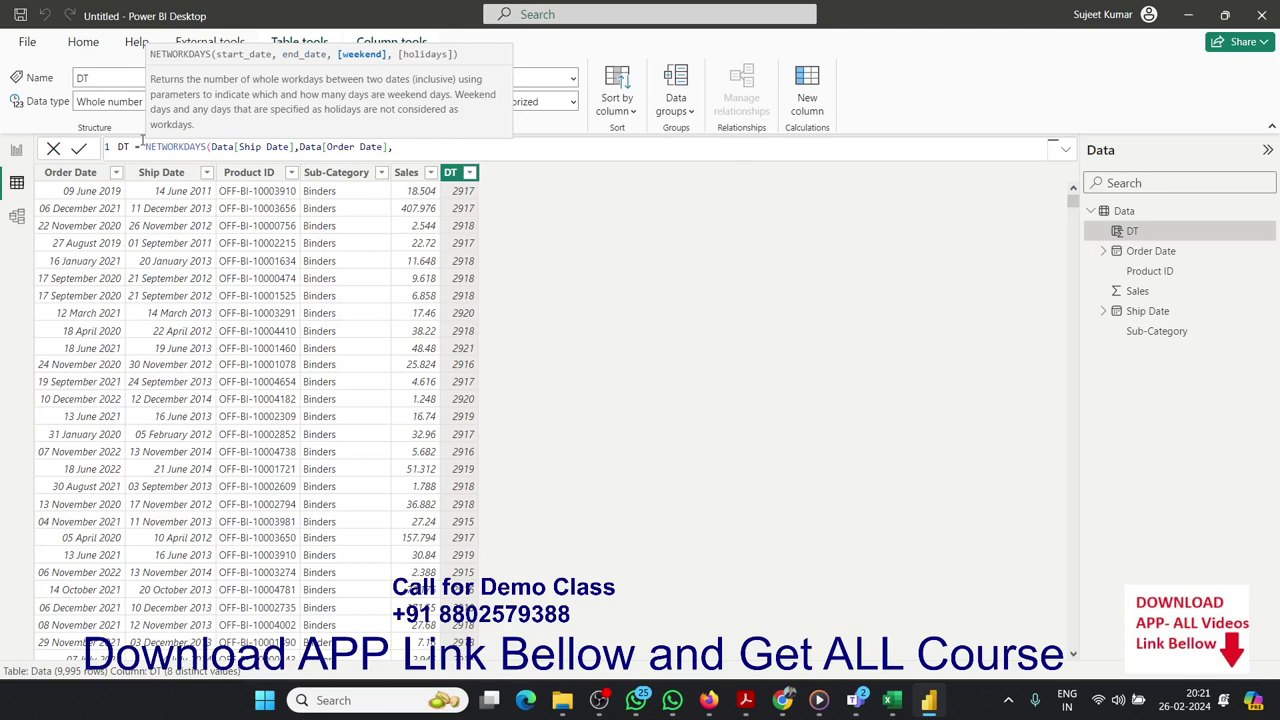
type("1")
type(",")
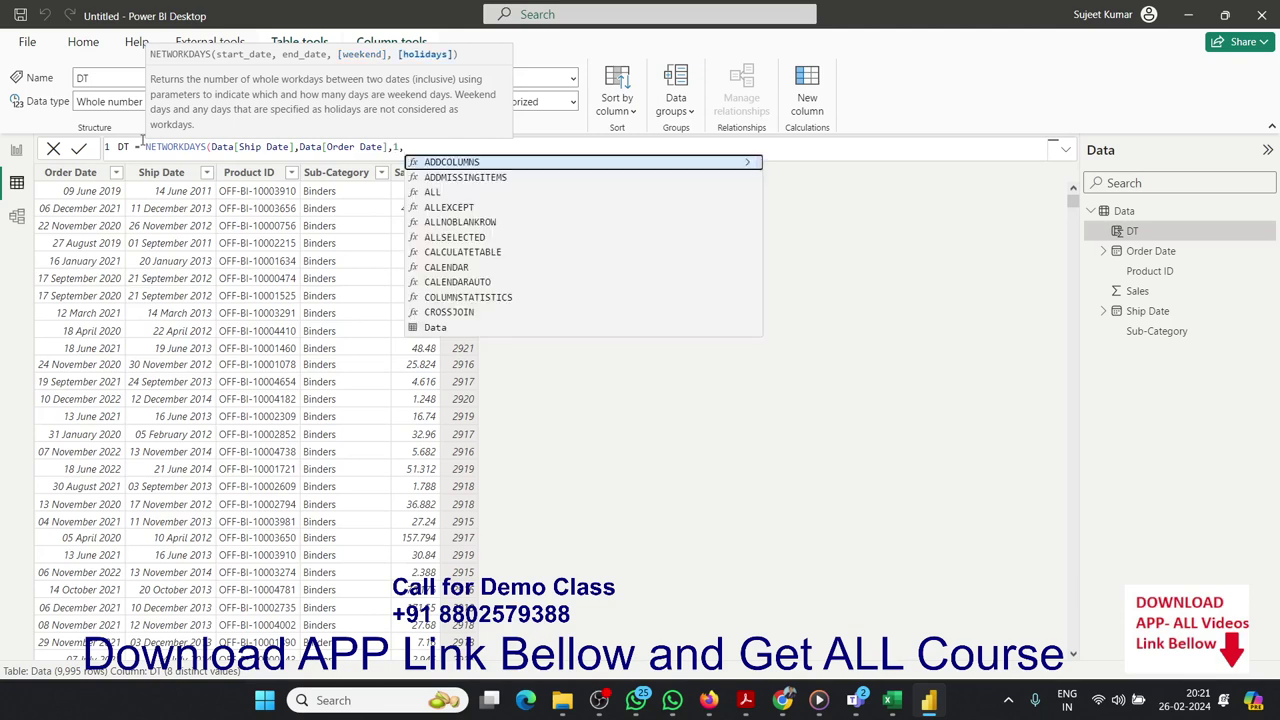
key("Down")
key("Down")
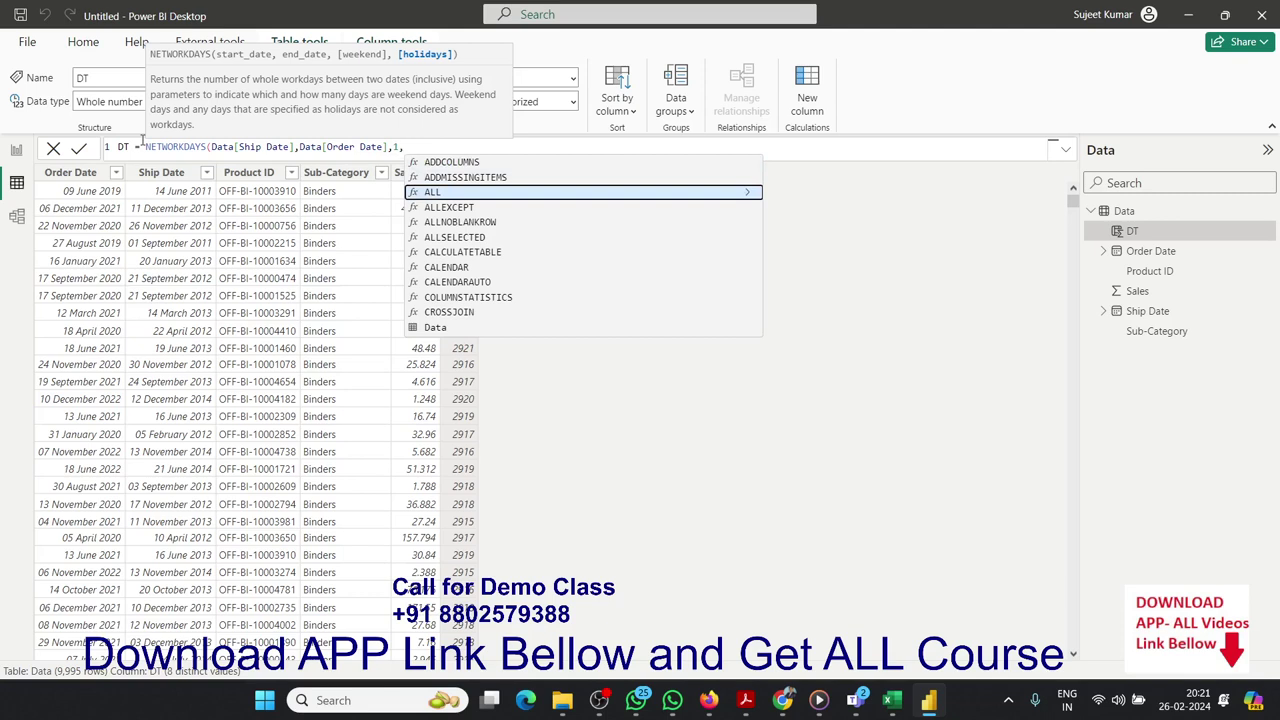
key("BackSpace")
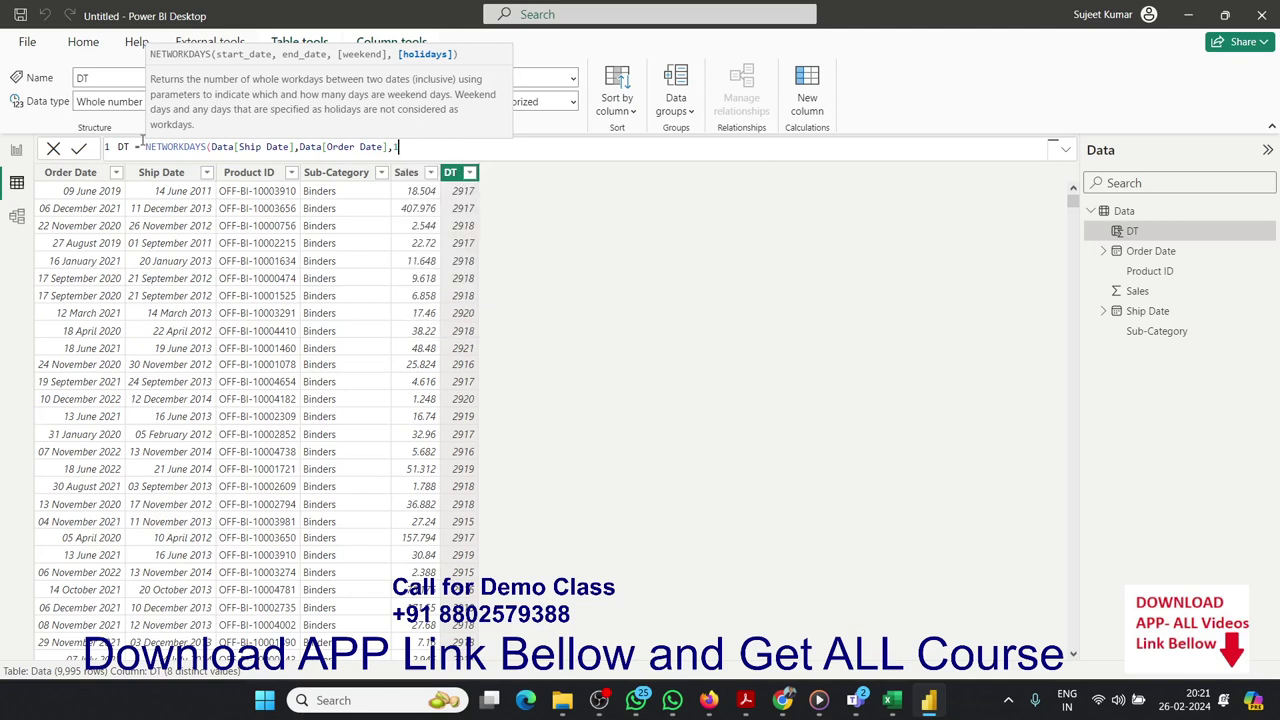
type(")")
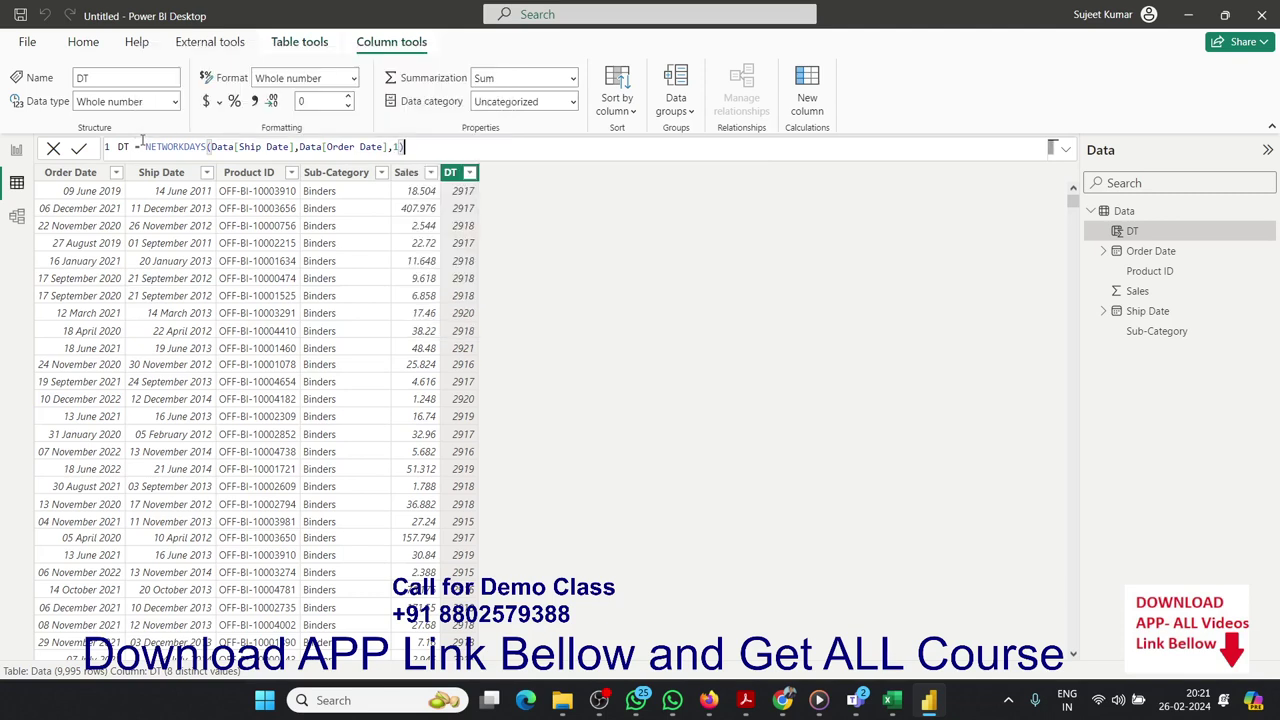
key("Return")
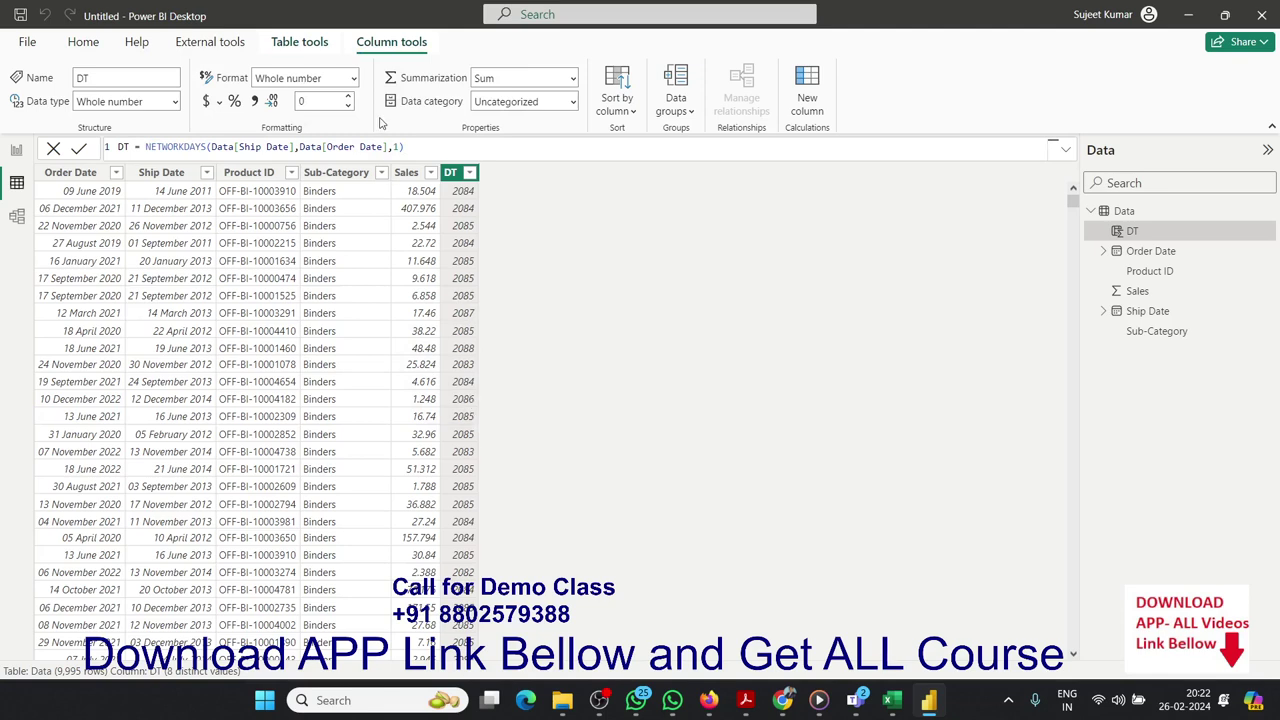
left_click(397, 147)
Replace the NETWORKDAYS expression with a DATEDIFF function
left_click_drag(145, 147, 491, 137)
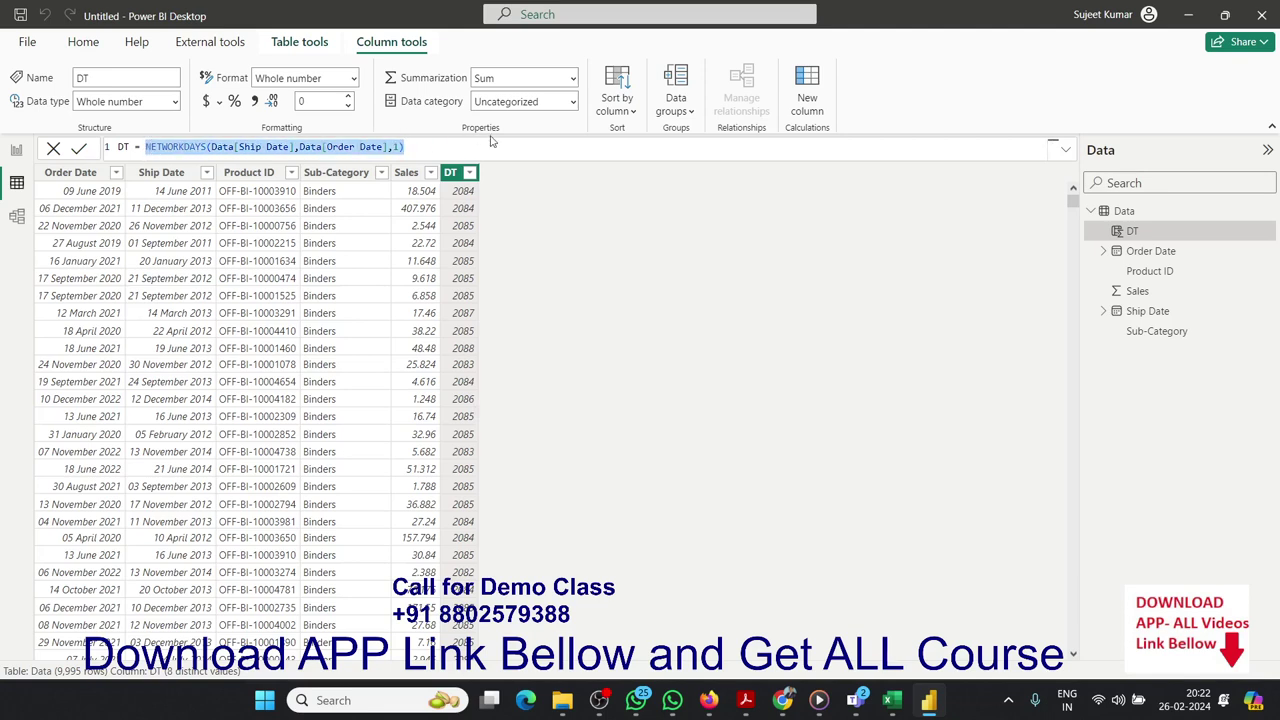
key("Delete")
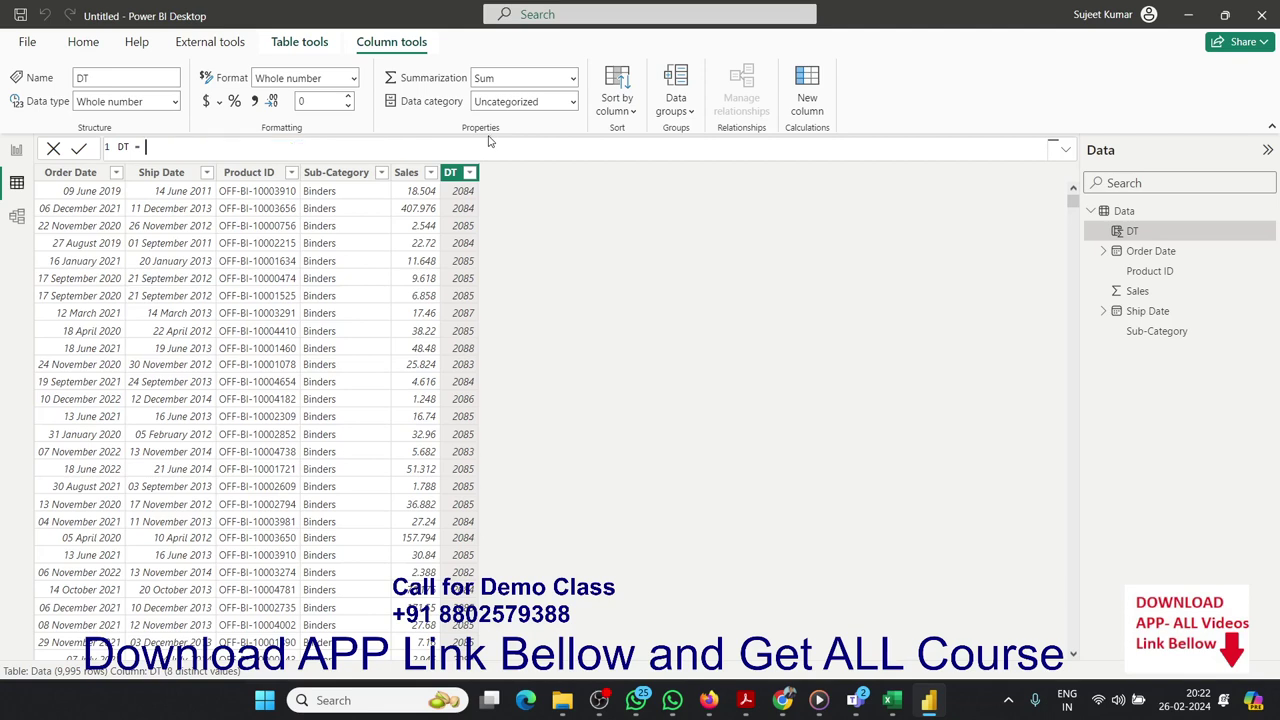
type("date")
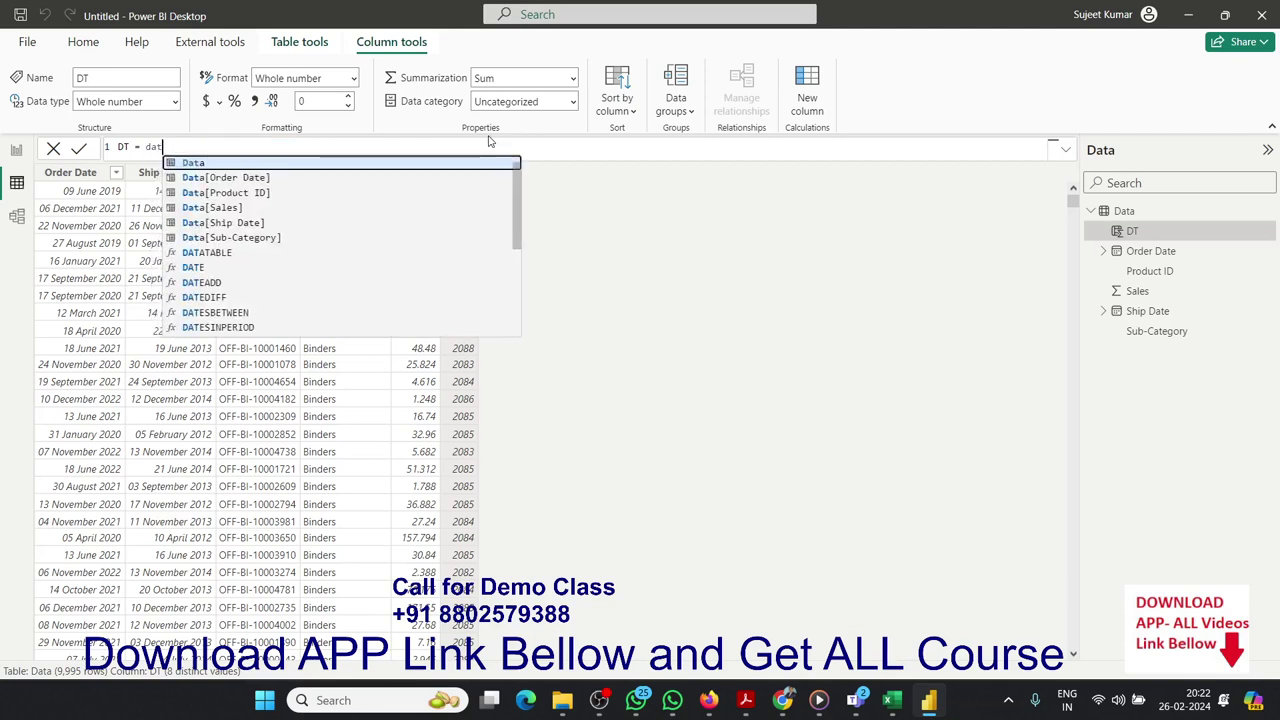
key("Down")
key("Down")
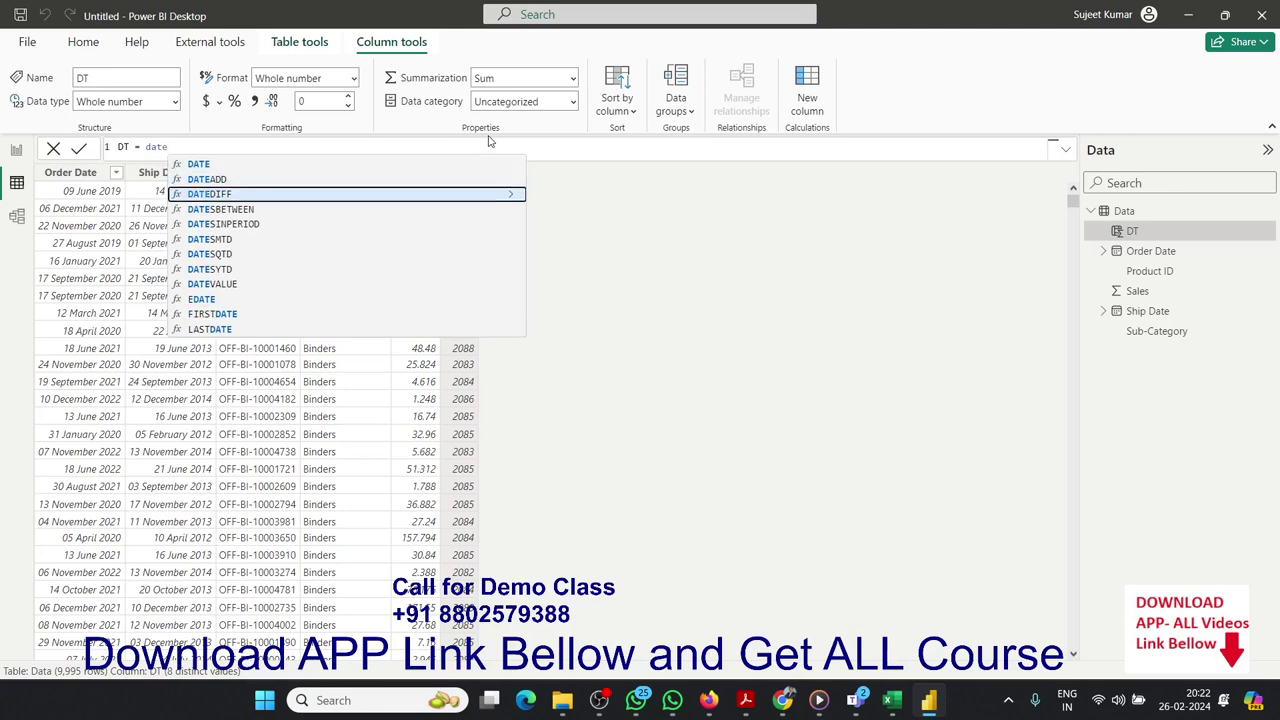
key("Tab")
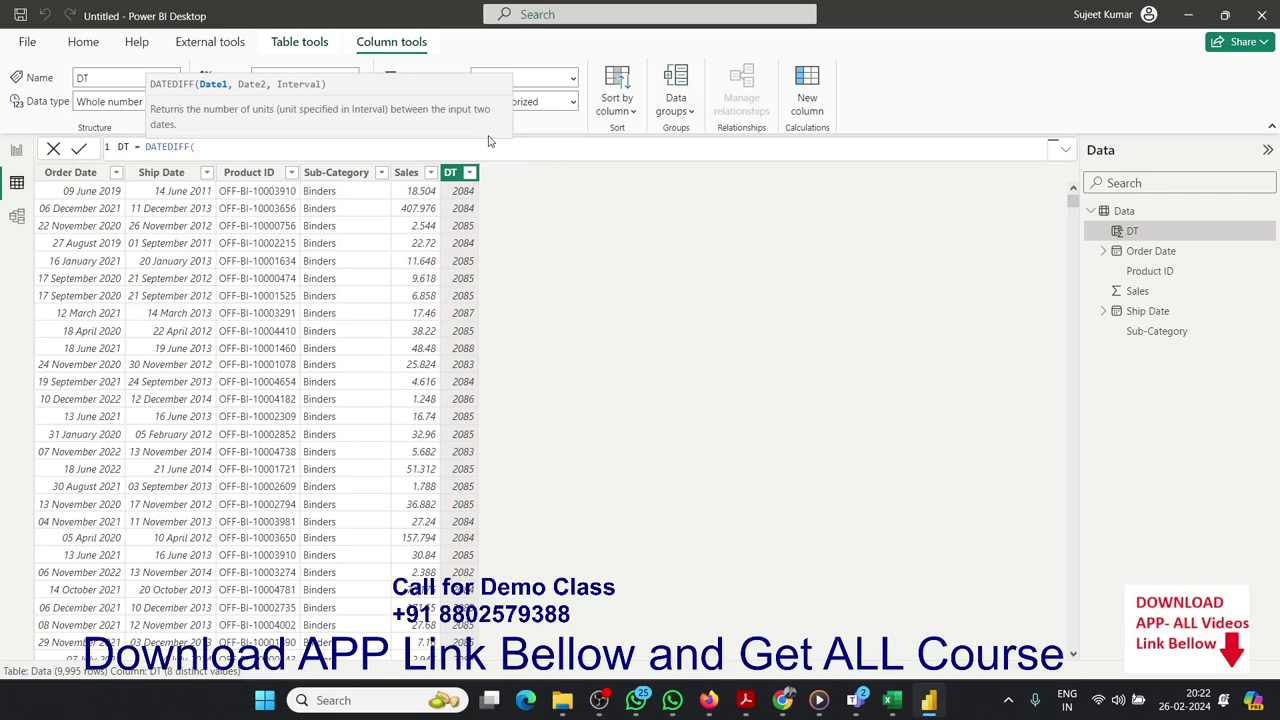
Complete DATEDIFF(Data[Ship Date],Data[Order Date],YEAR), giving a year gap of 8
type("da")
key("Tab")
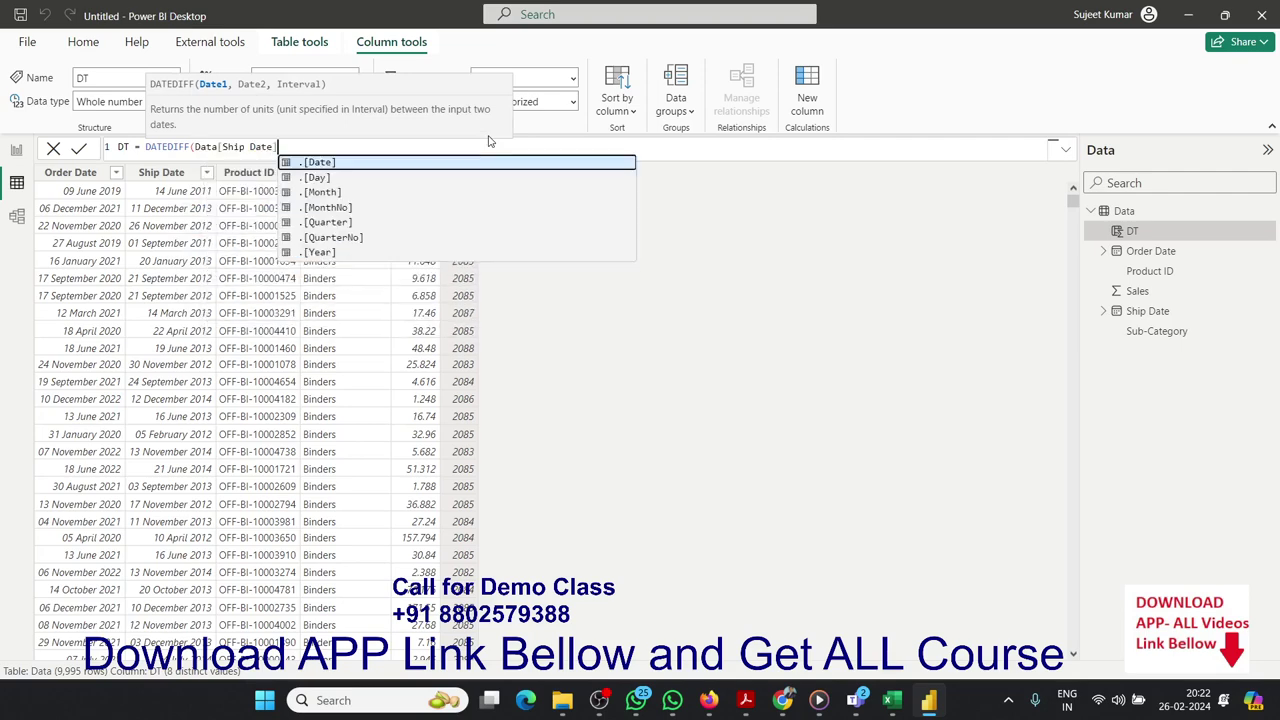
type(",")
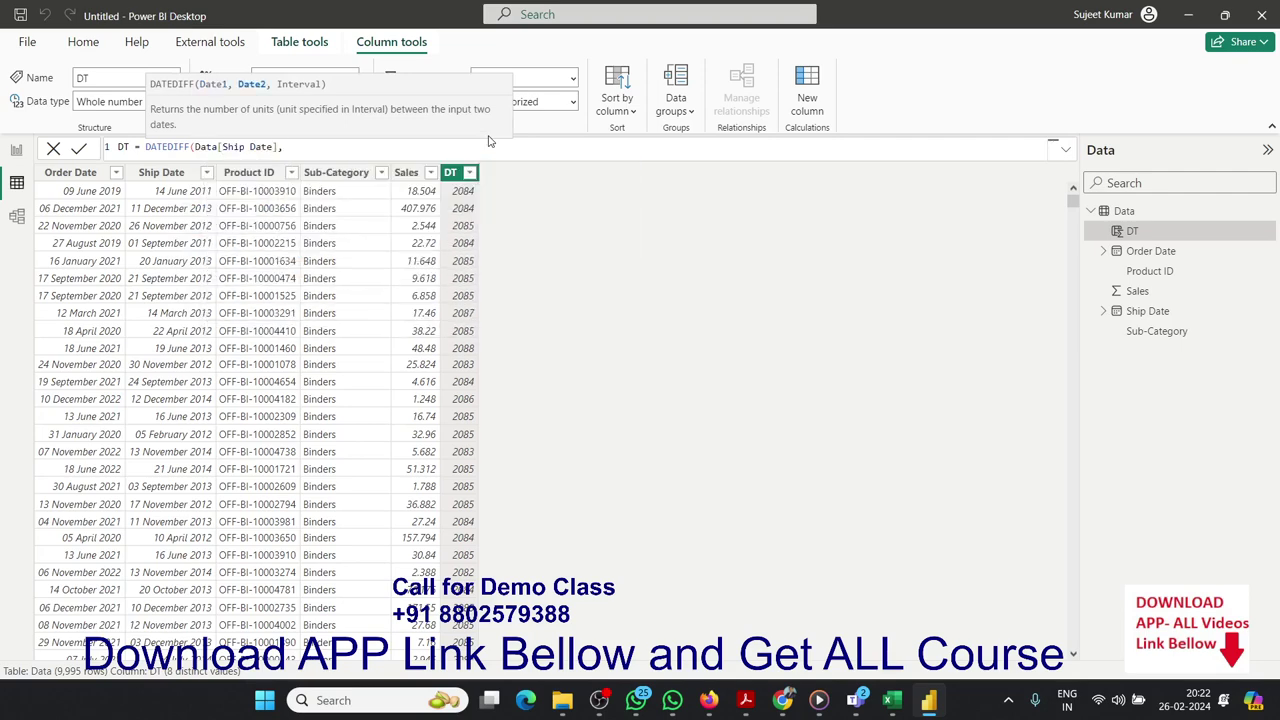
type("ord")
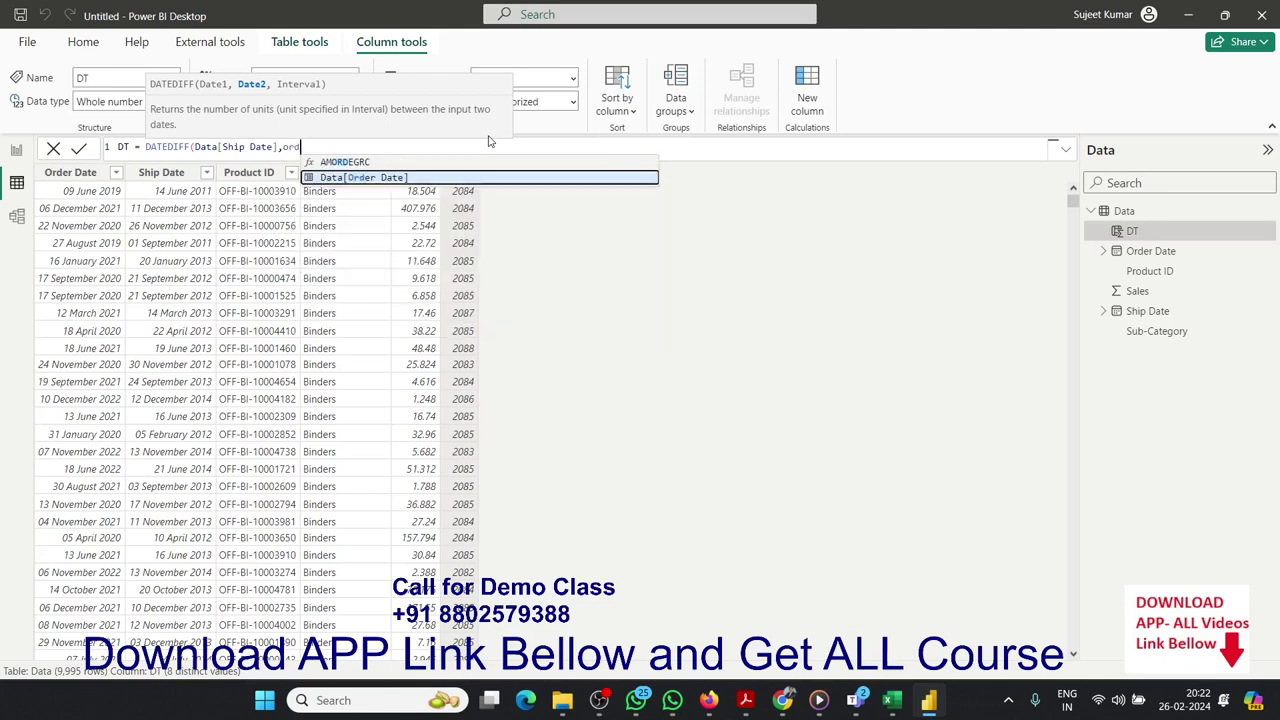
key("Tab")
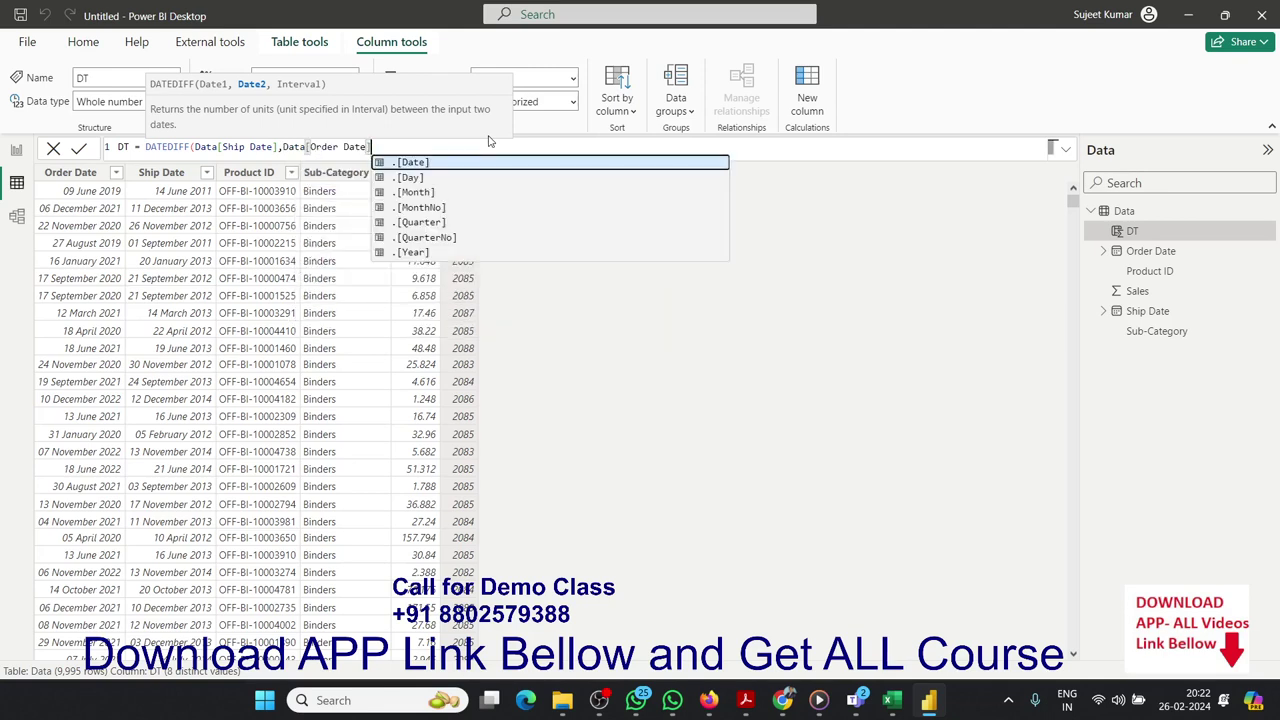
type(",")
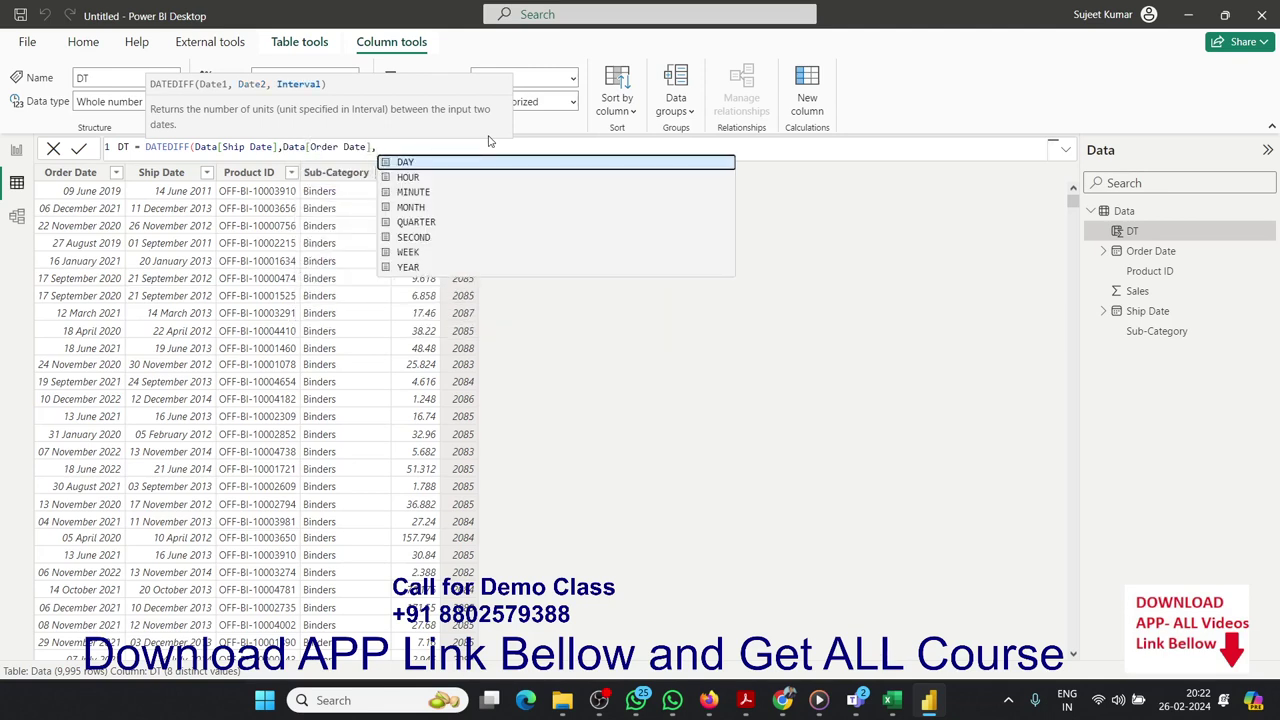
key("Down")
key("Down")
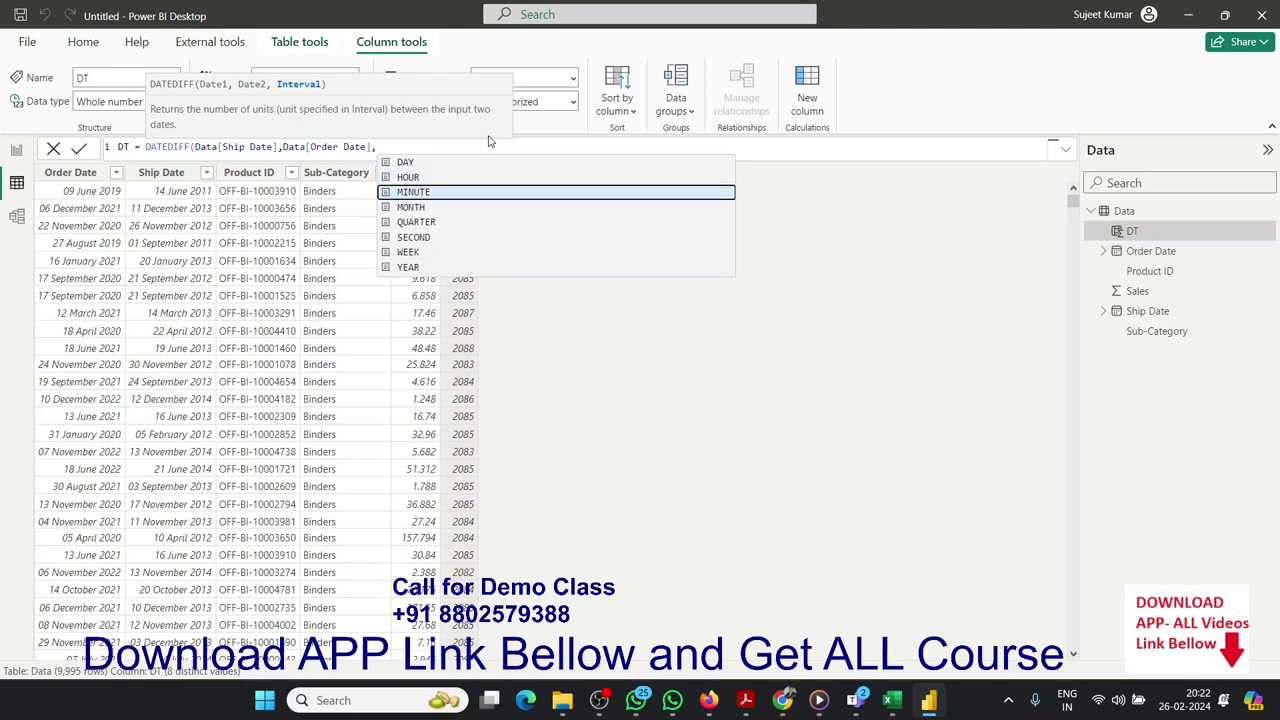
key("Down")
key("Down")
key("Down")
key("Down")
key("Down")
key("Tab")
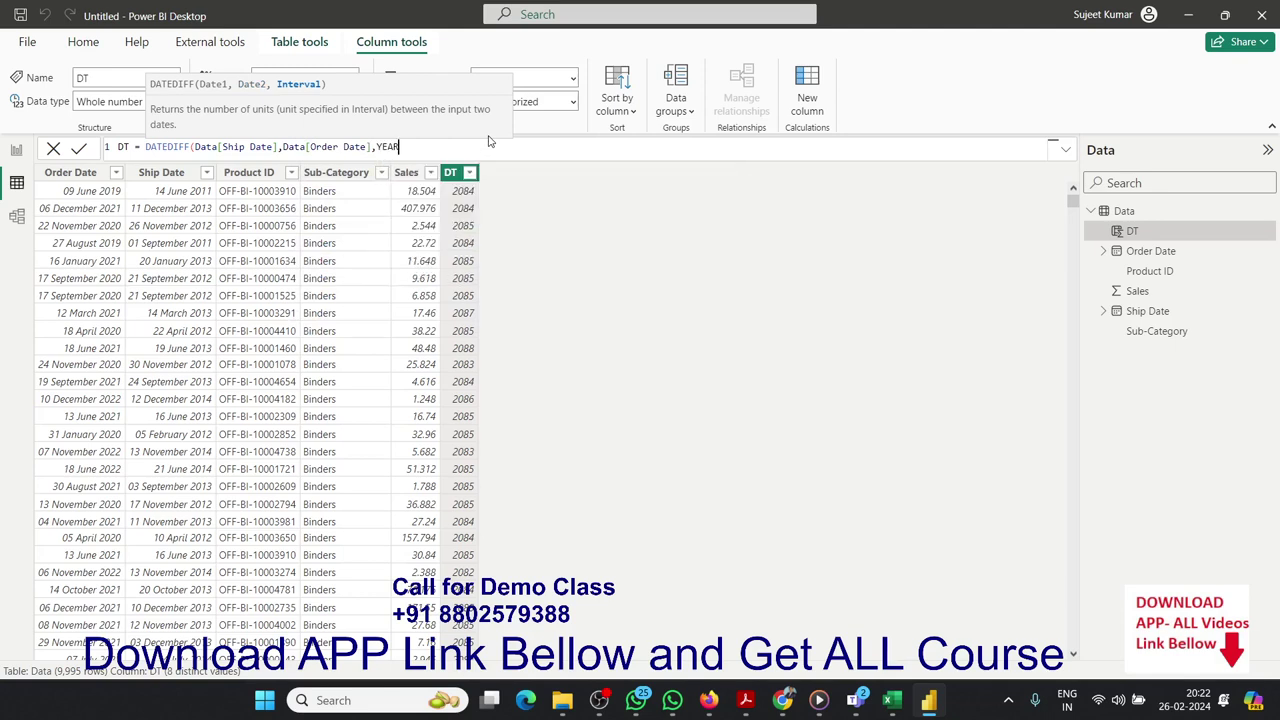
type(")")
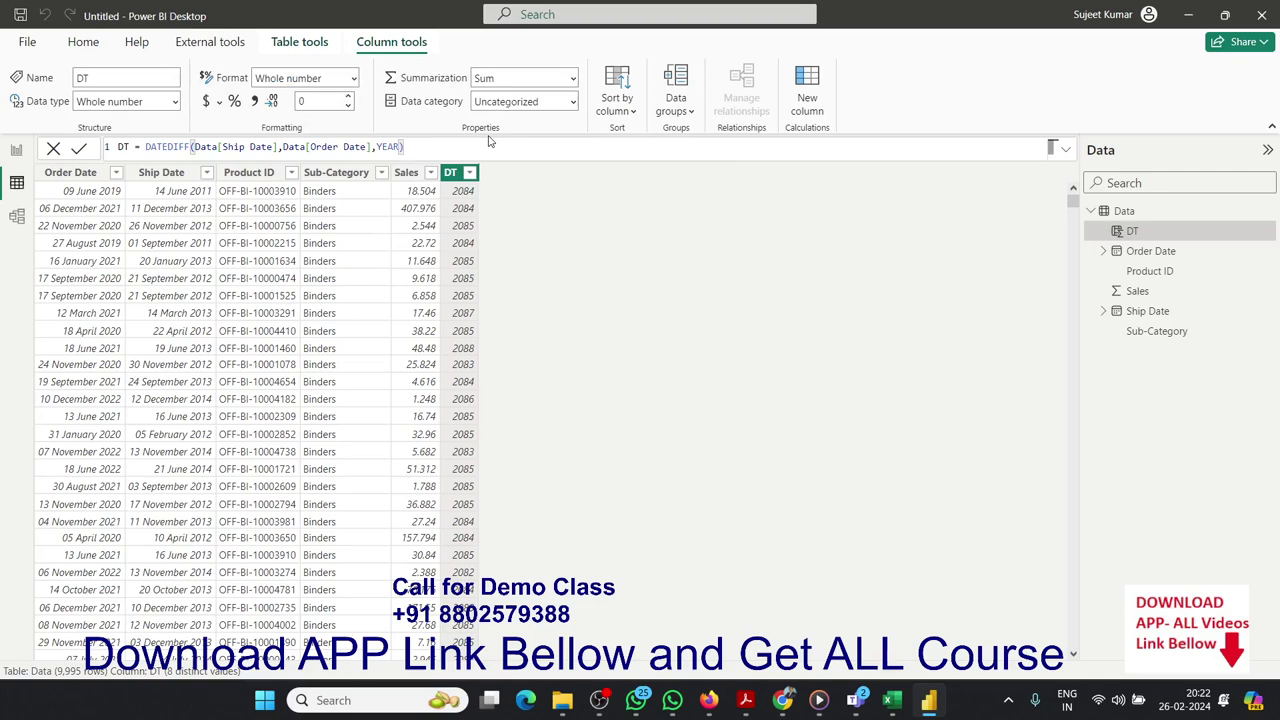
key("Return")
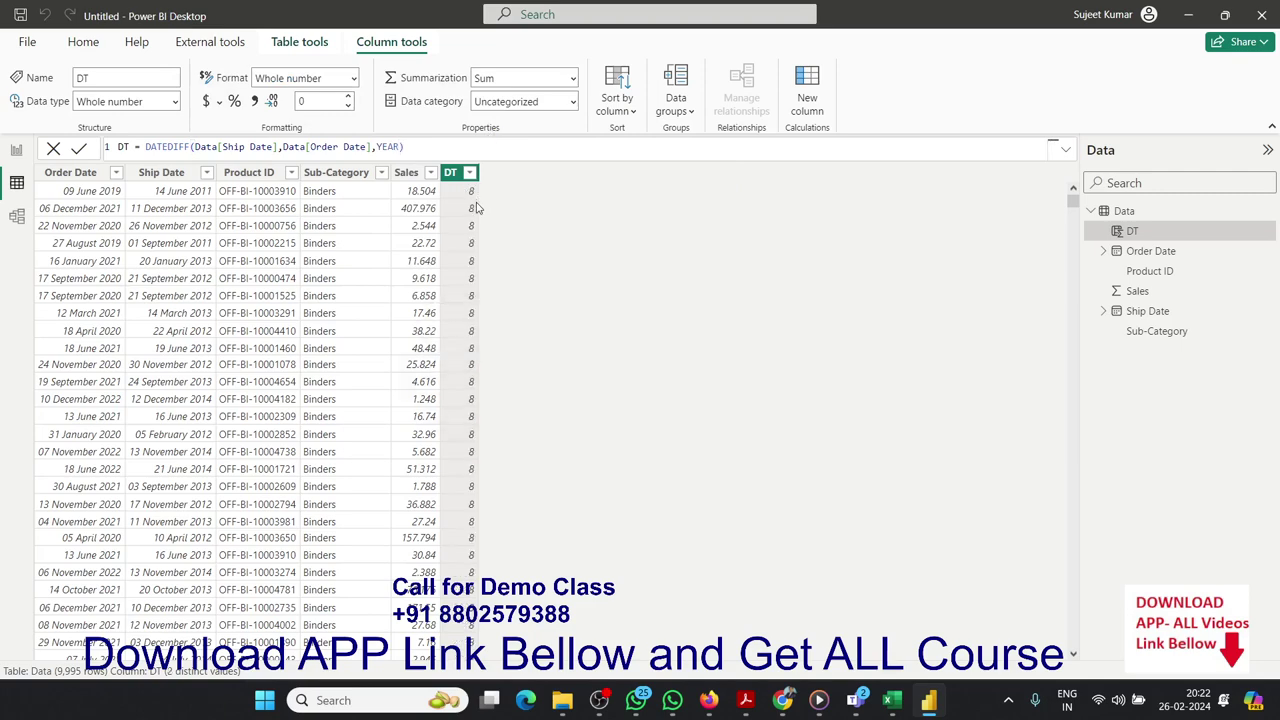
Change the DT formula's DATEDIFF interval from YEAR to MONTH
left_click(438, 145)
key("BackSpace")
key("BackSpace")
key("BackSpace")
key("BackSpace")
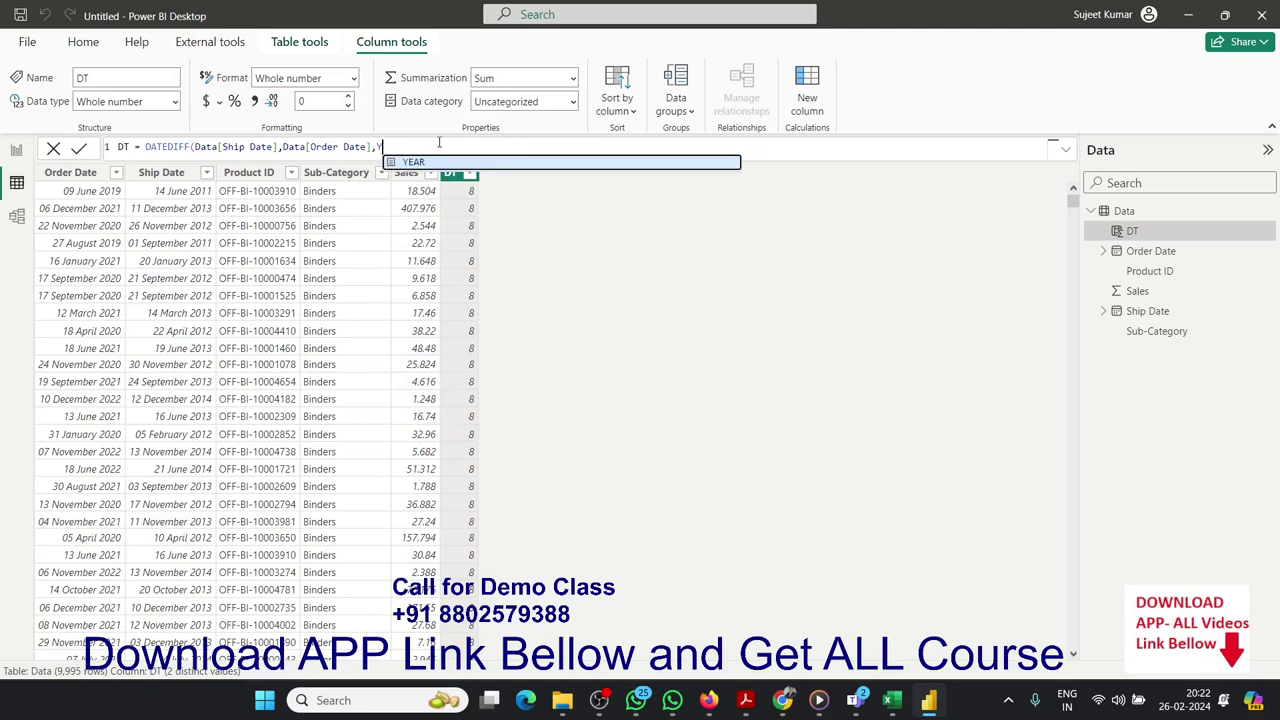
key("Down")
key("Down")
key("Down")
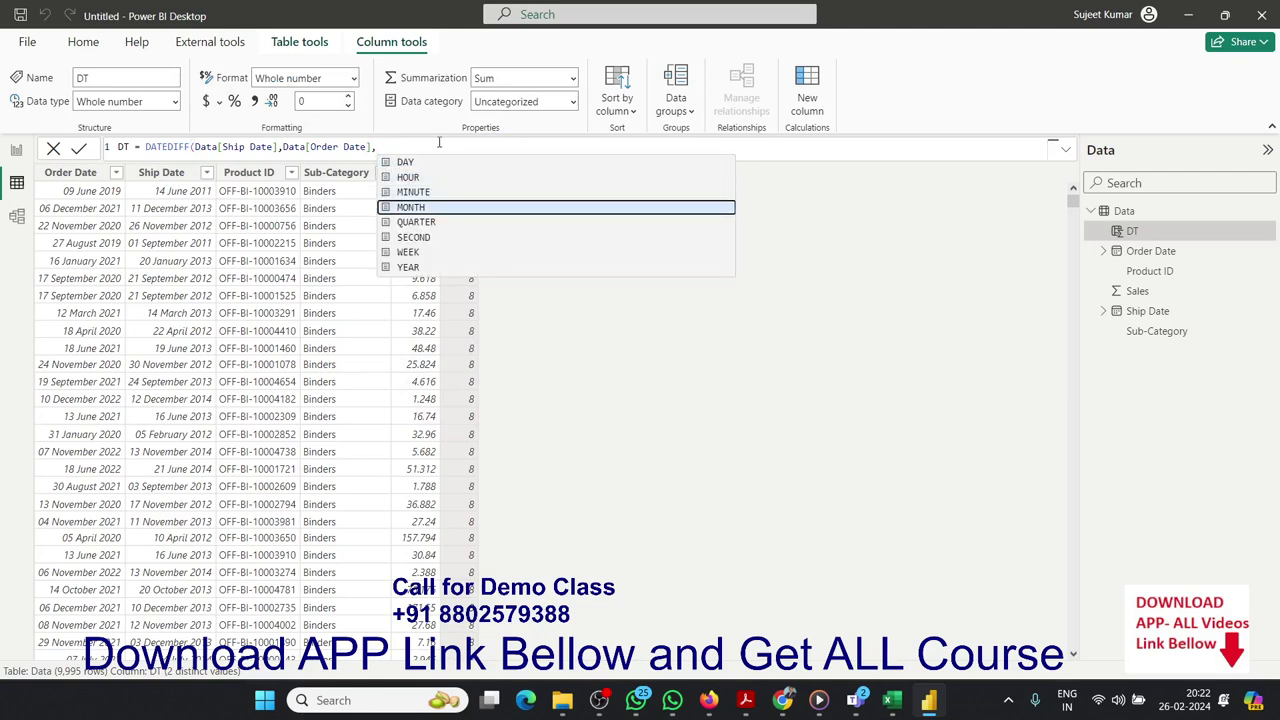
key("Down")
key("Up")
key("Tab")
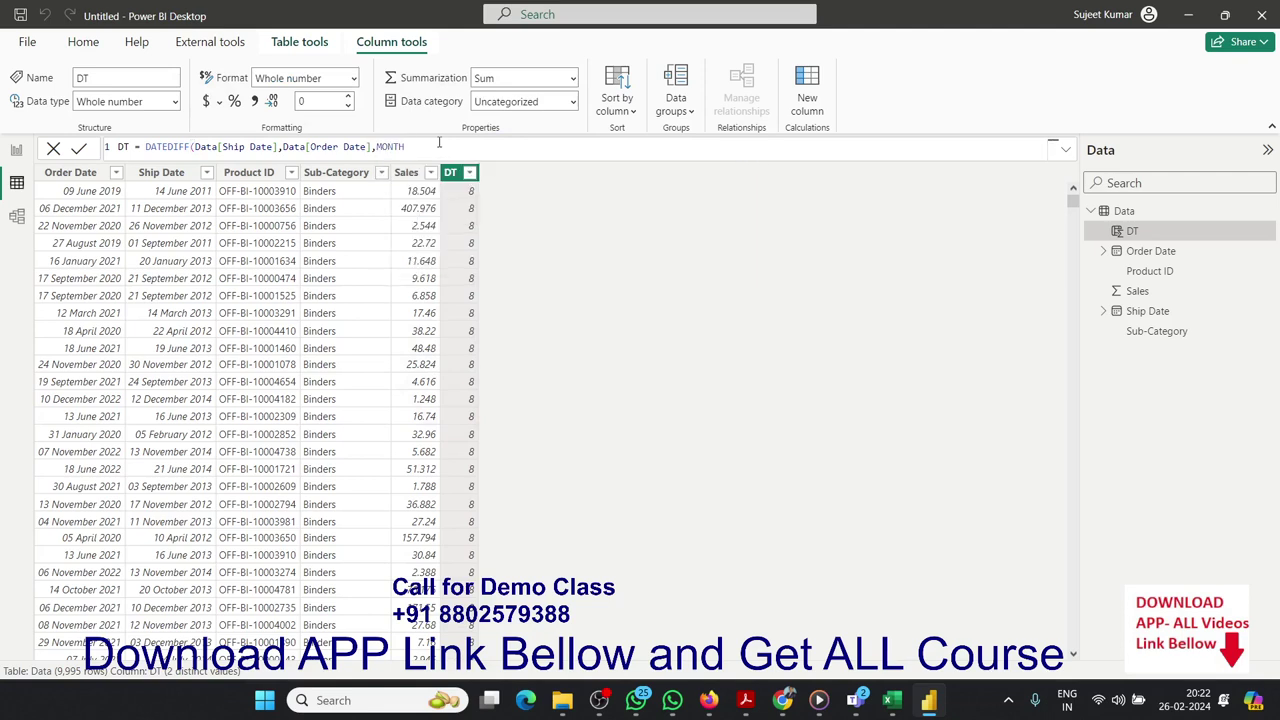
type(")")
key("Return")
Switch the DT interval from MONTH to QUARTER, giving 32 quarters per row
left_click(438, 146)
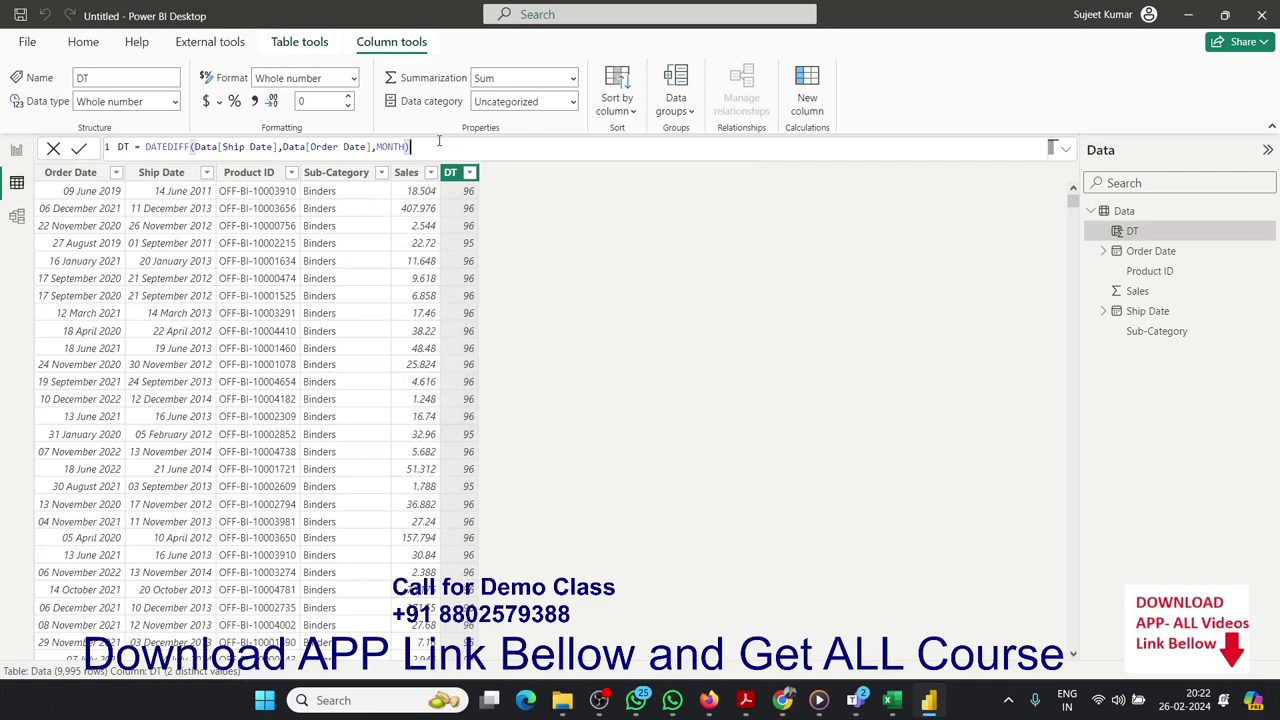
key("BackSpace")
key("BackSpace")
key("BackSpace")
key("BackSpace")
key("BackSpace")
key("BackSpace")
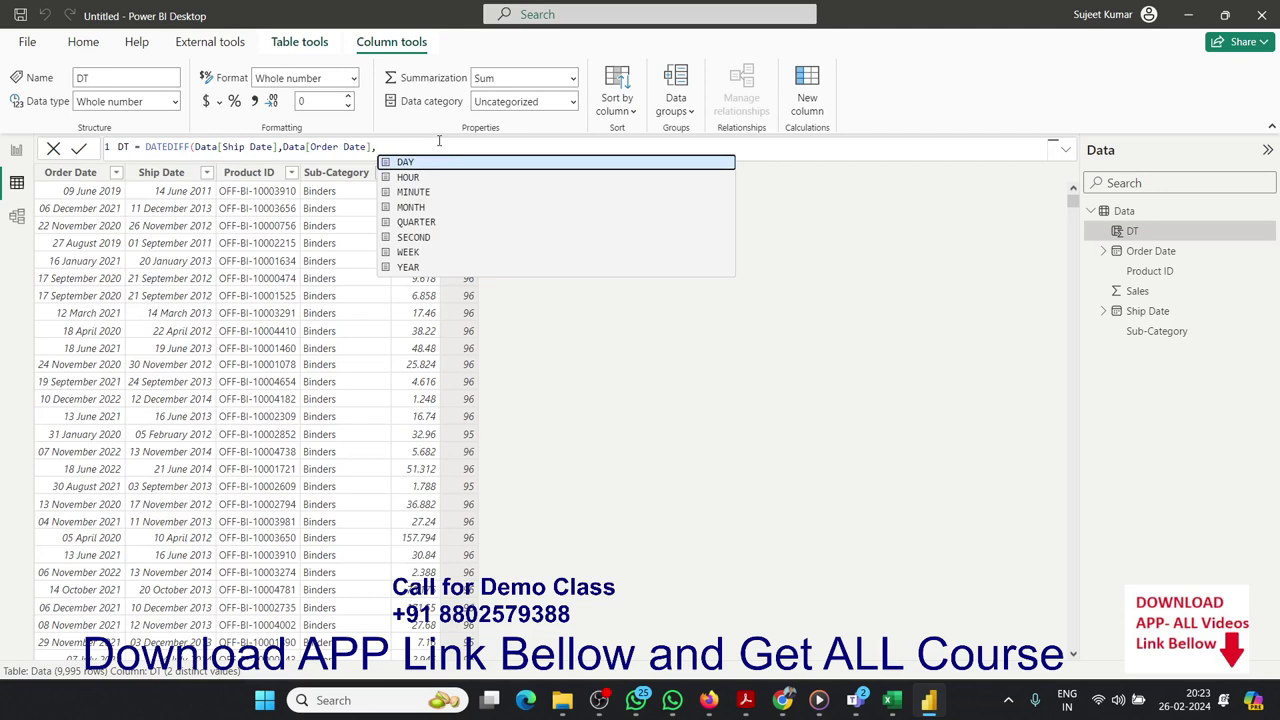
key("Down")
key("Down")
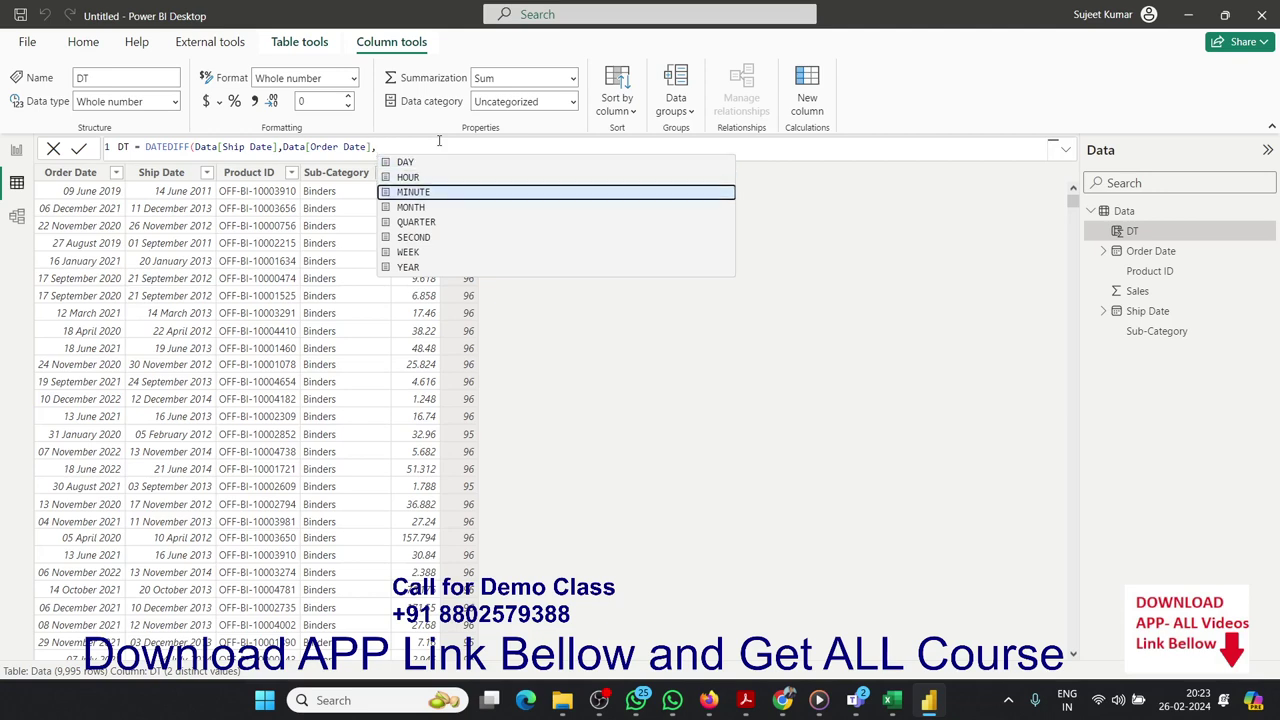
key("Down")
key("Down")
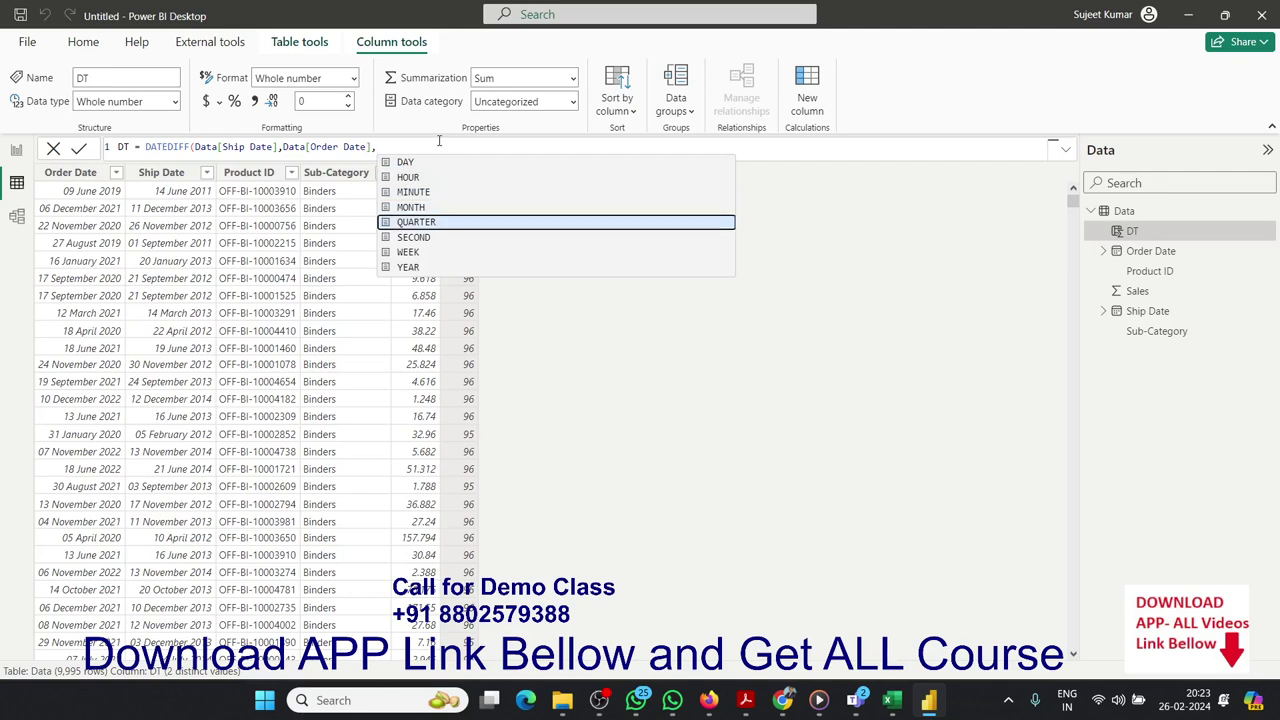
key("Tab")
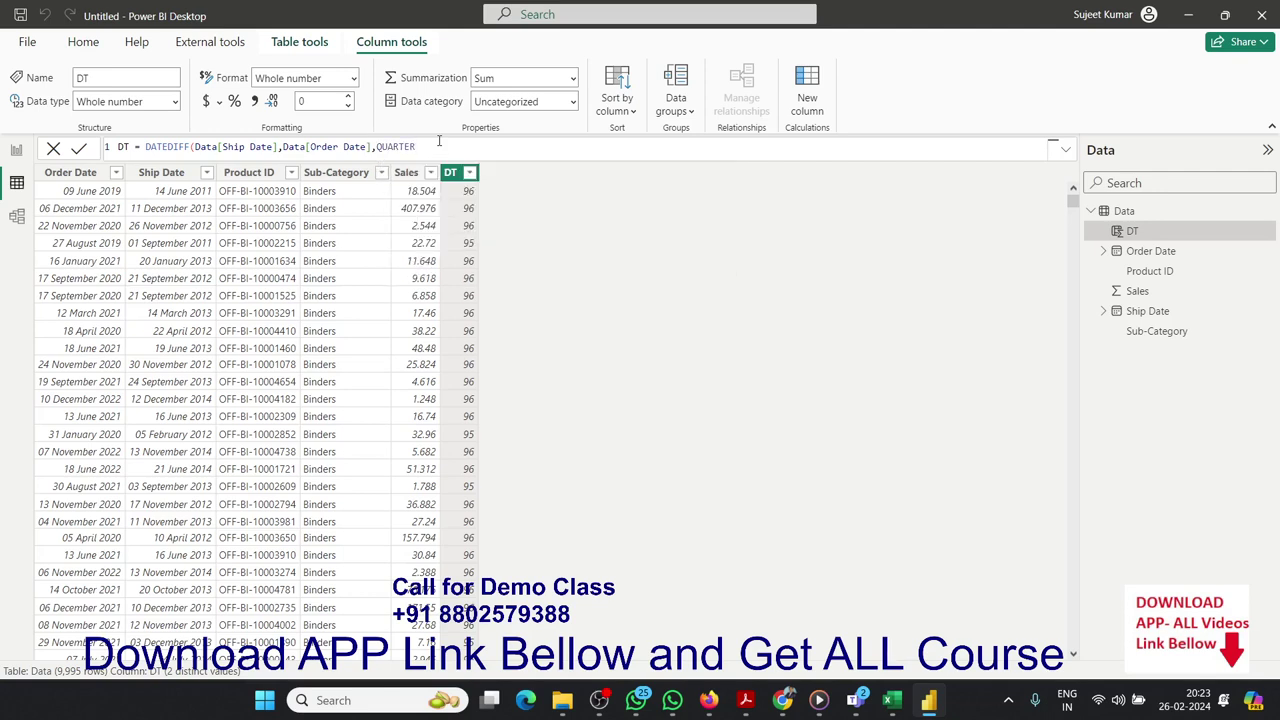
type(")")
key("Return")
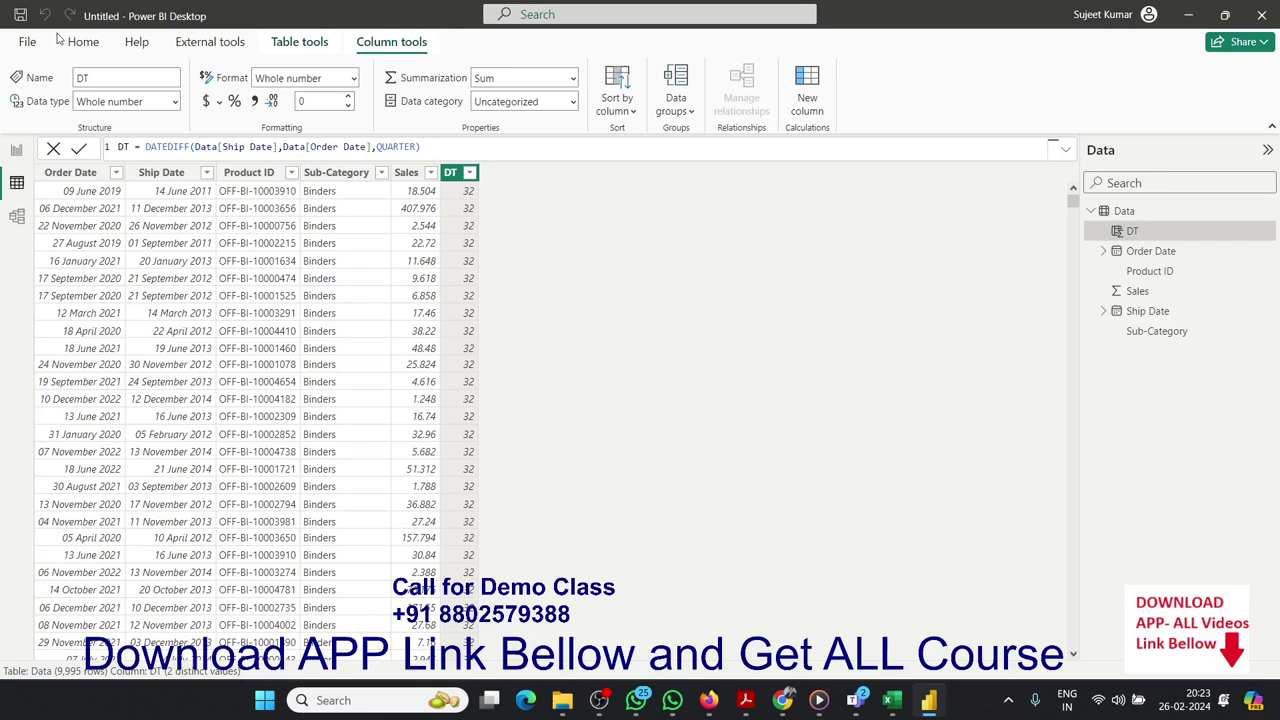
left_click(745, 700)
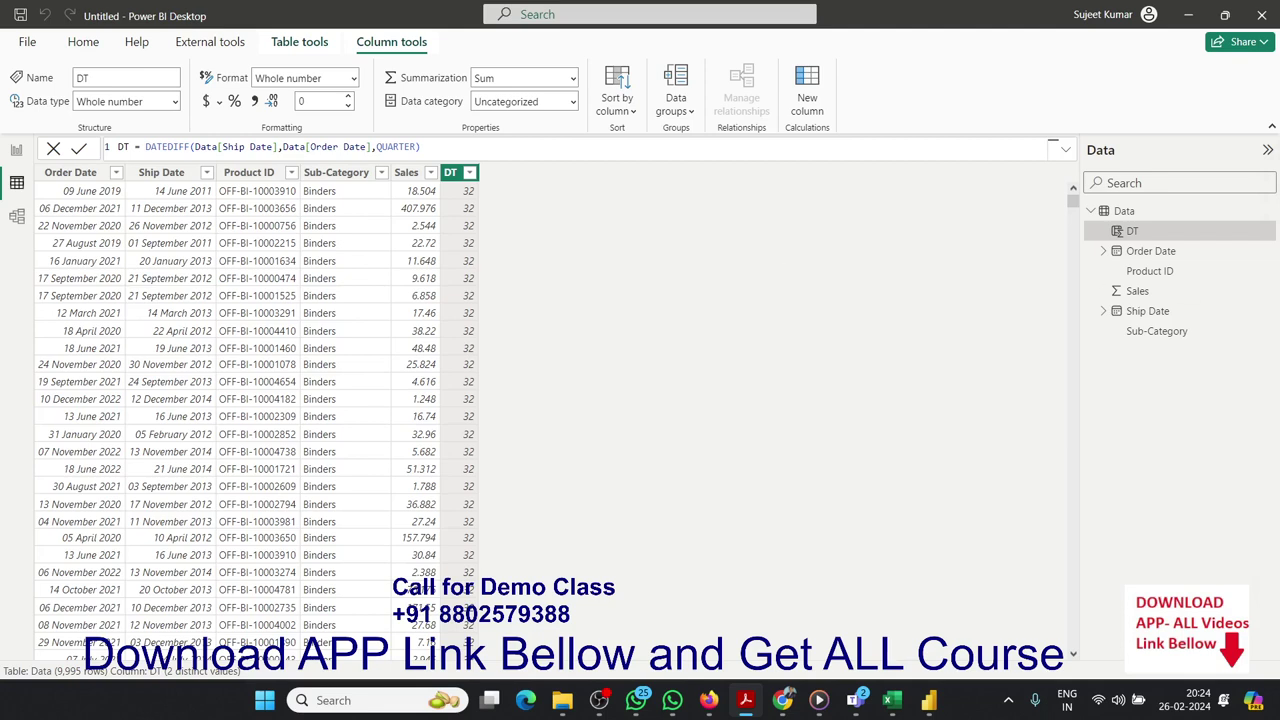
left_click(470, 260)
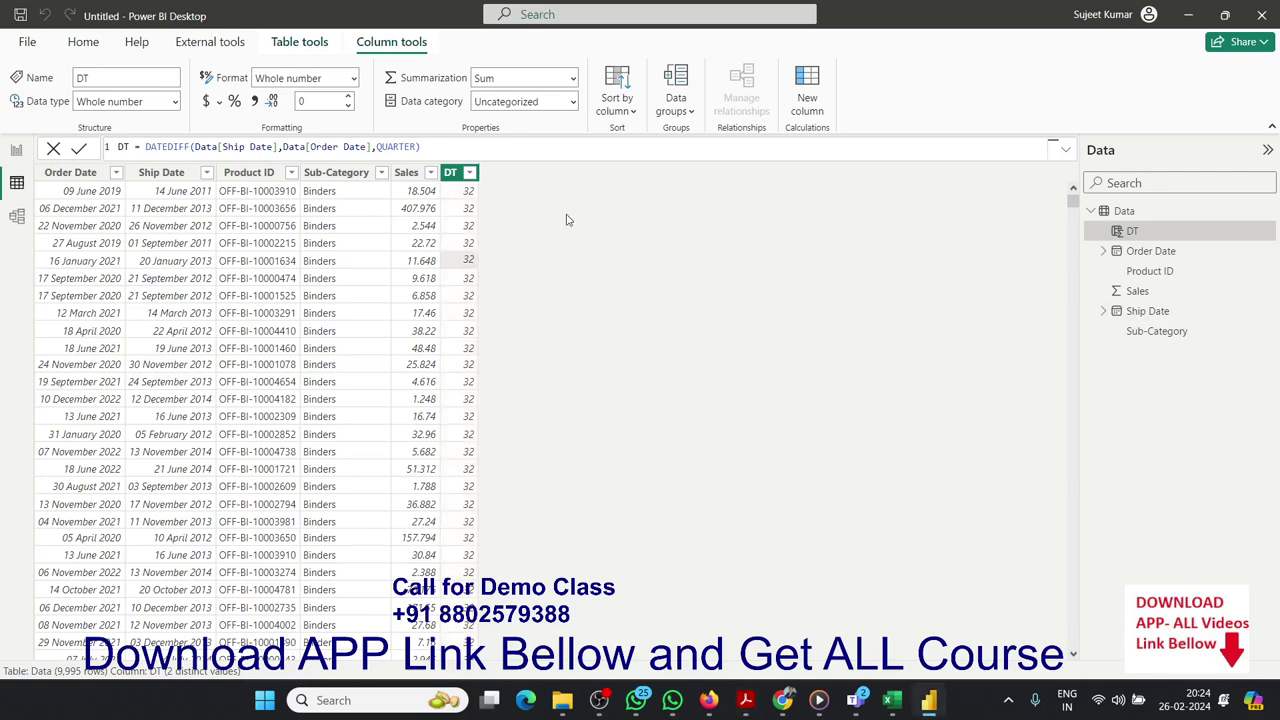
Add a new column named SD with the formula =TODAY()
left_click(811, 113)
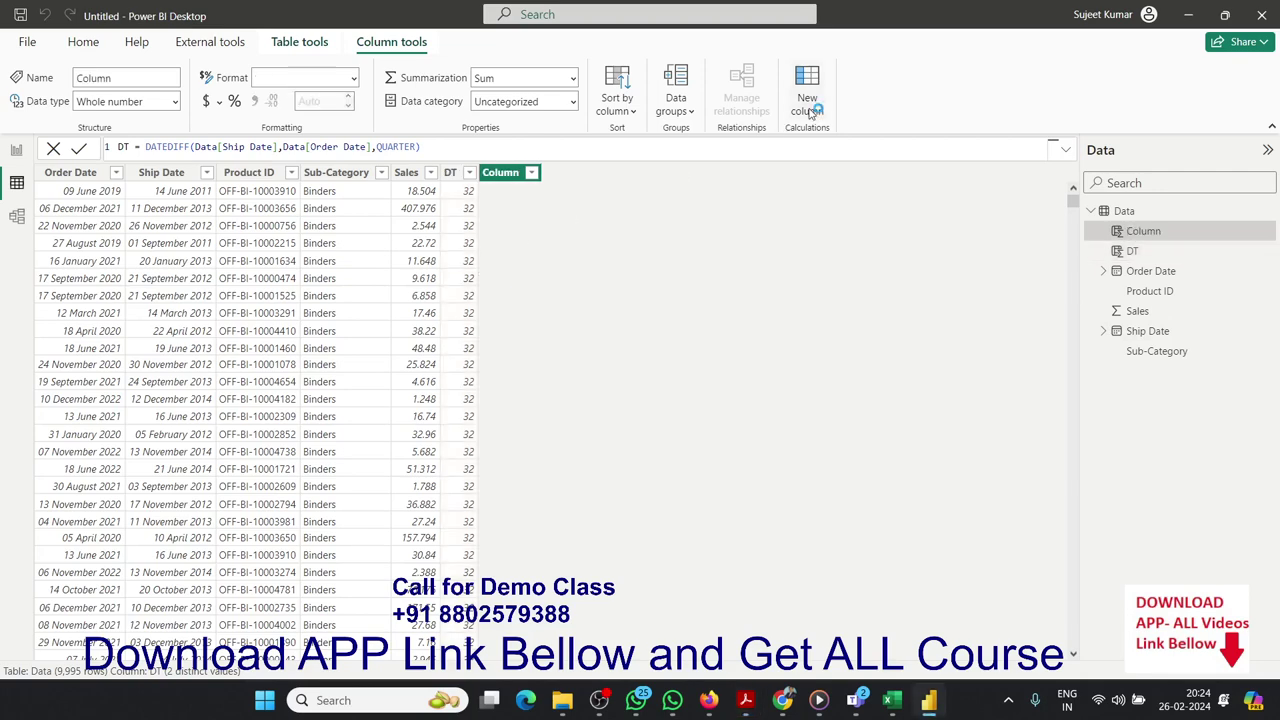
double_click(137, 146)
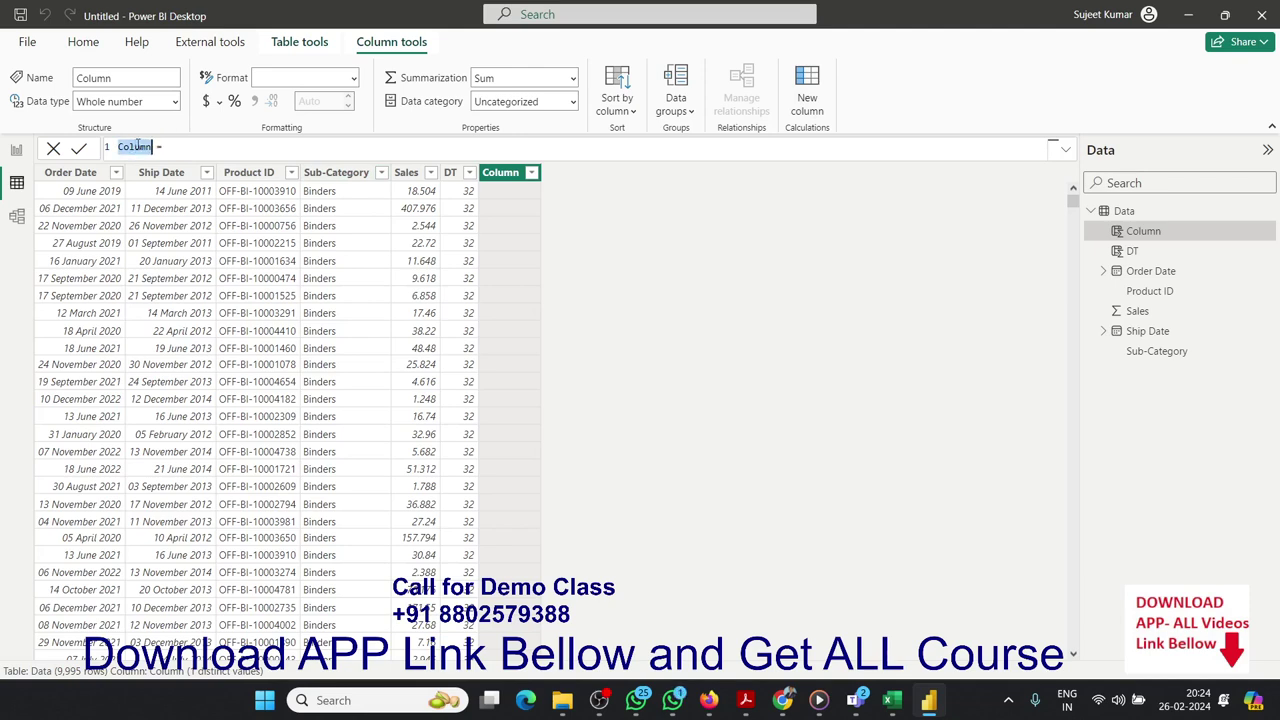
key("BackSpace")
type("S")
type("D =t")
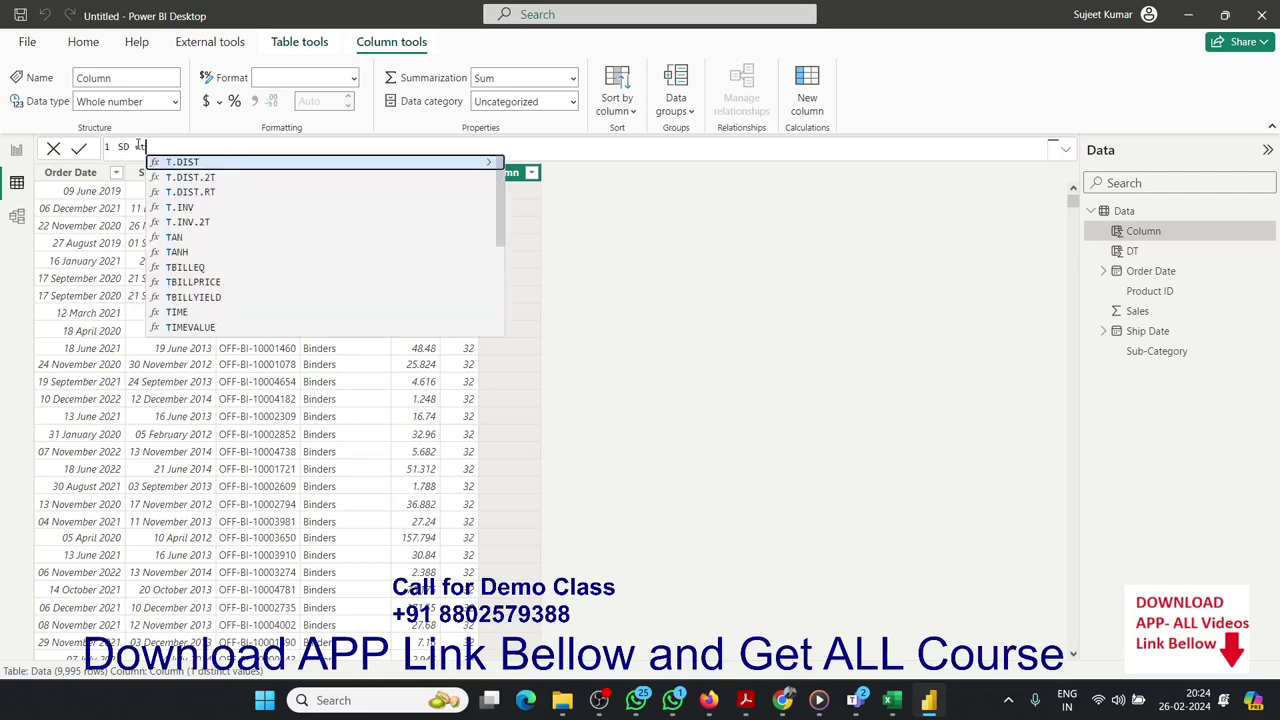
type("od")
key("Tab")
type(")")
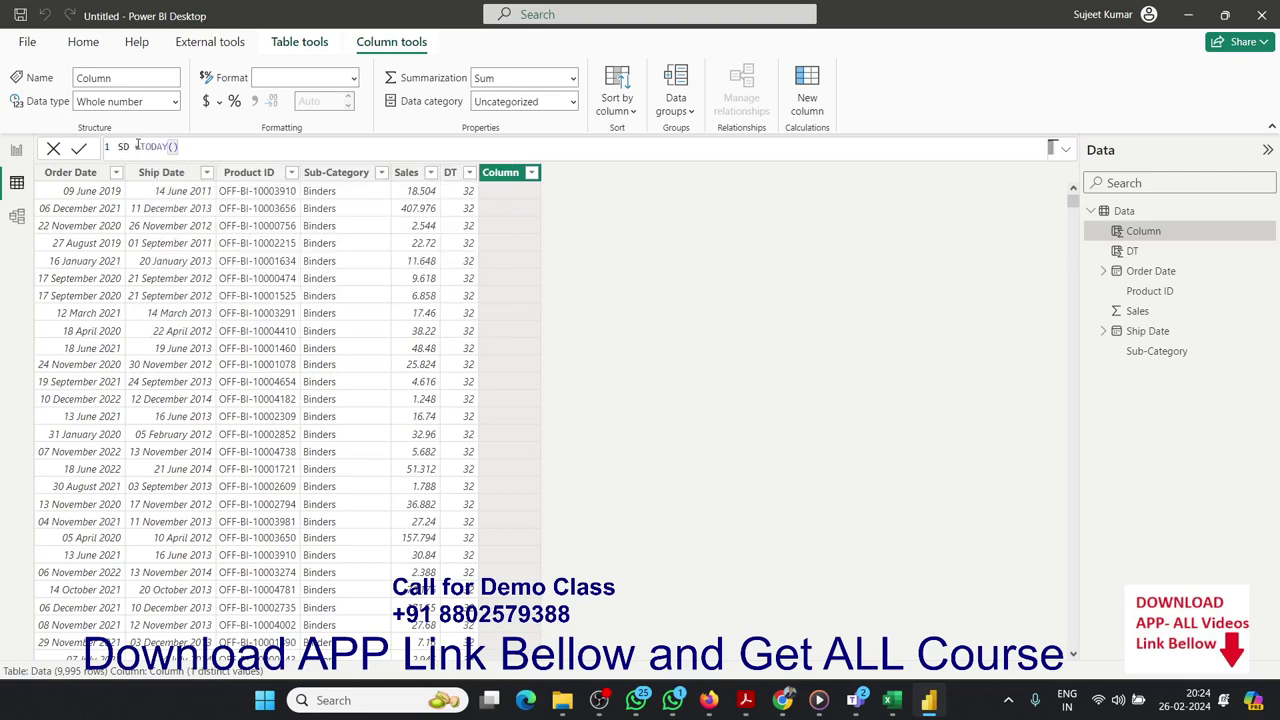
type("=")
key("Return")
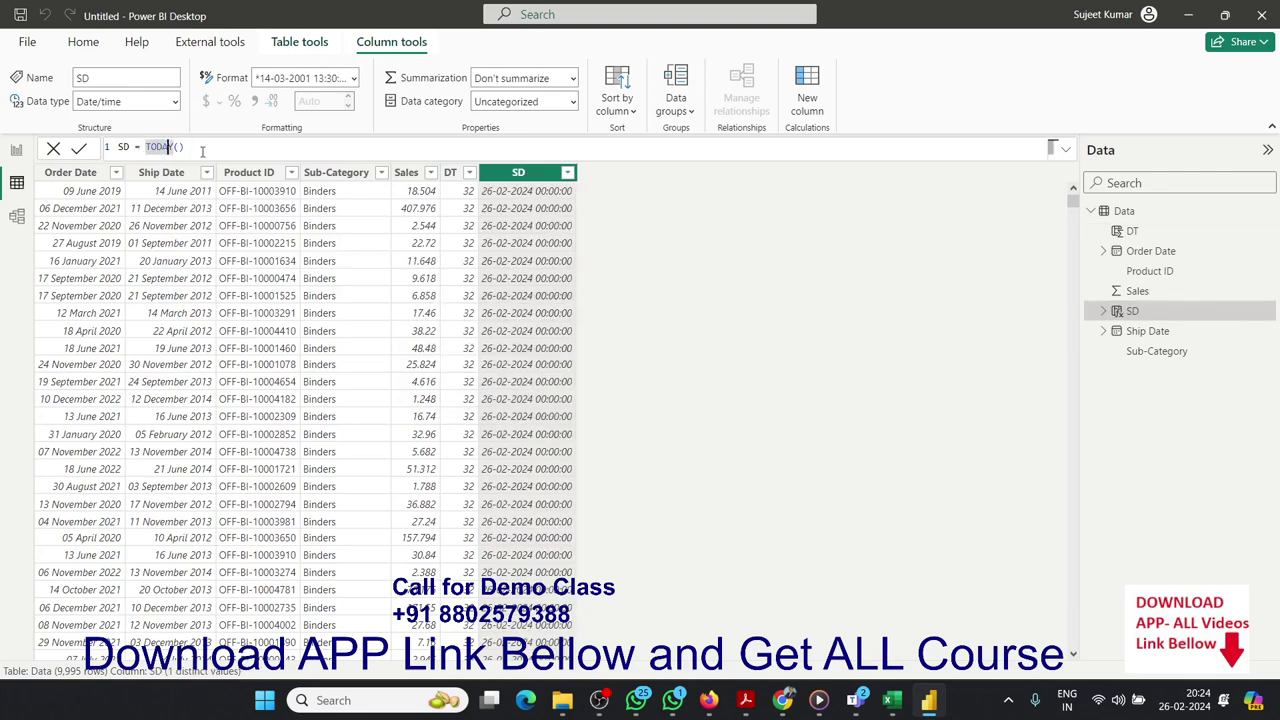
left_click_drag(186, 147, 139, 147)
type("no")
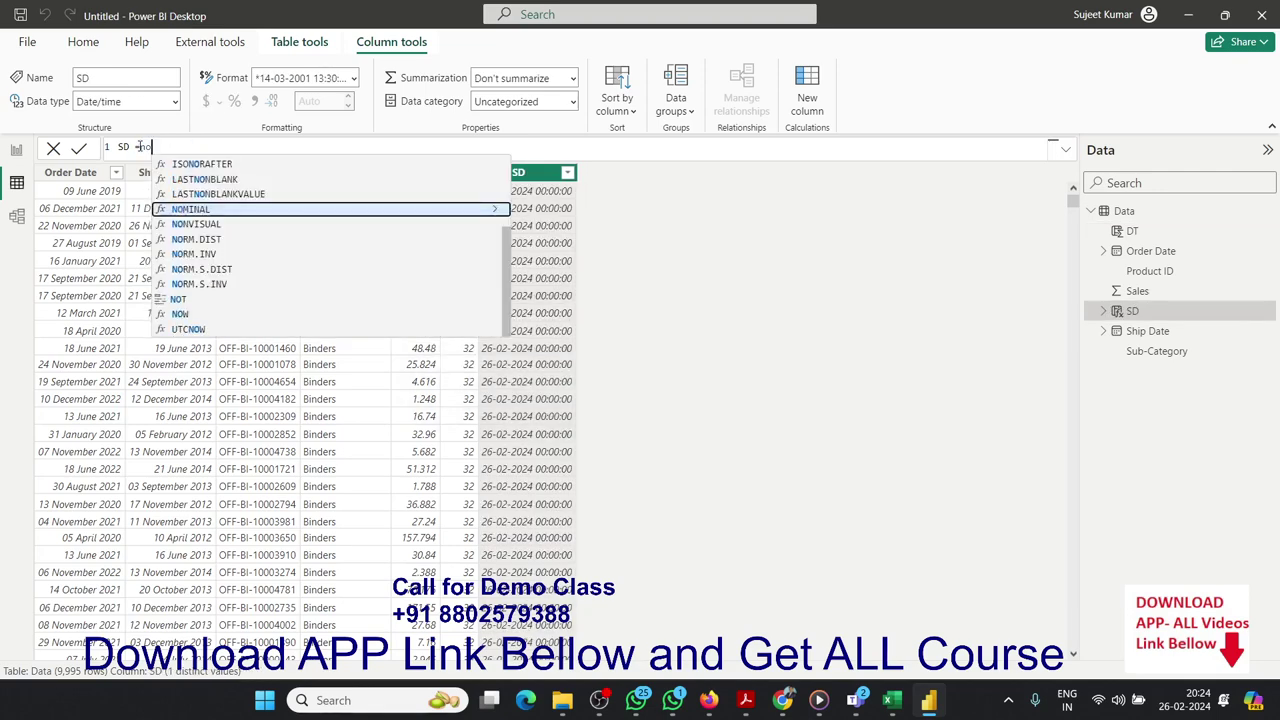
type("w")
key("Tab")
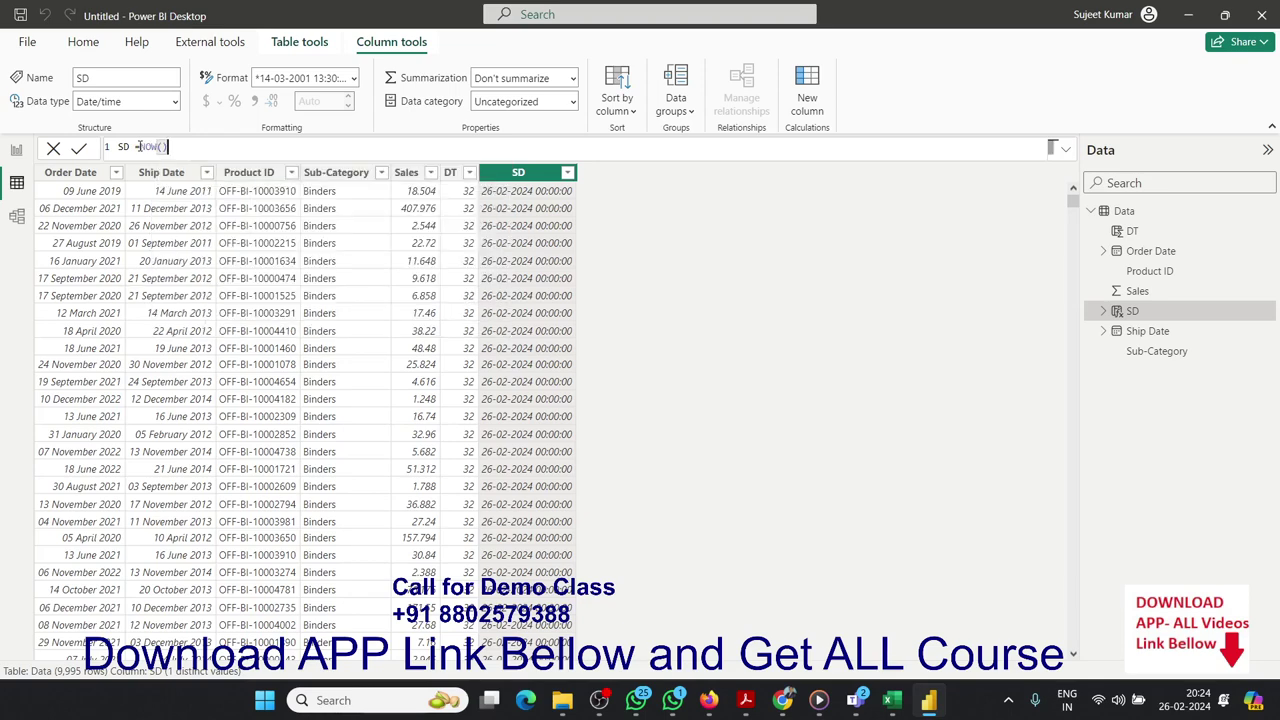
type(")")
key("Return")
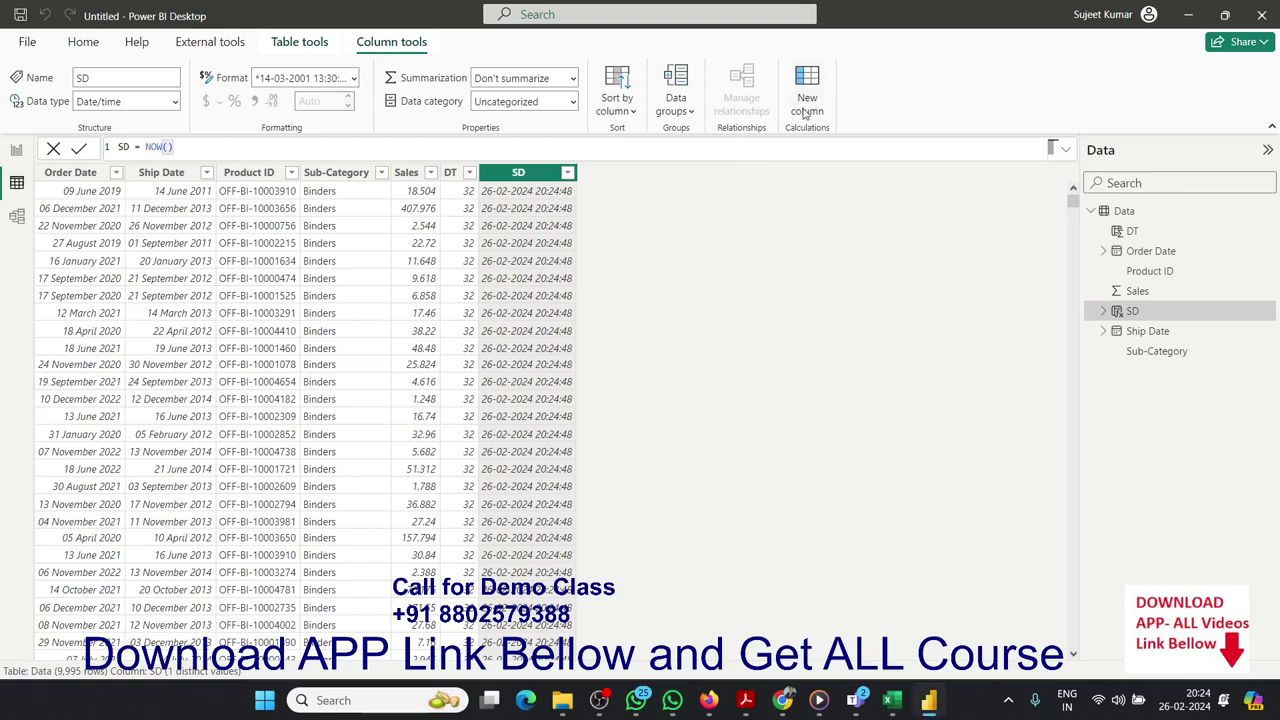
left_click(807, 97)
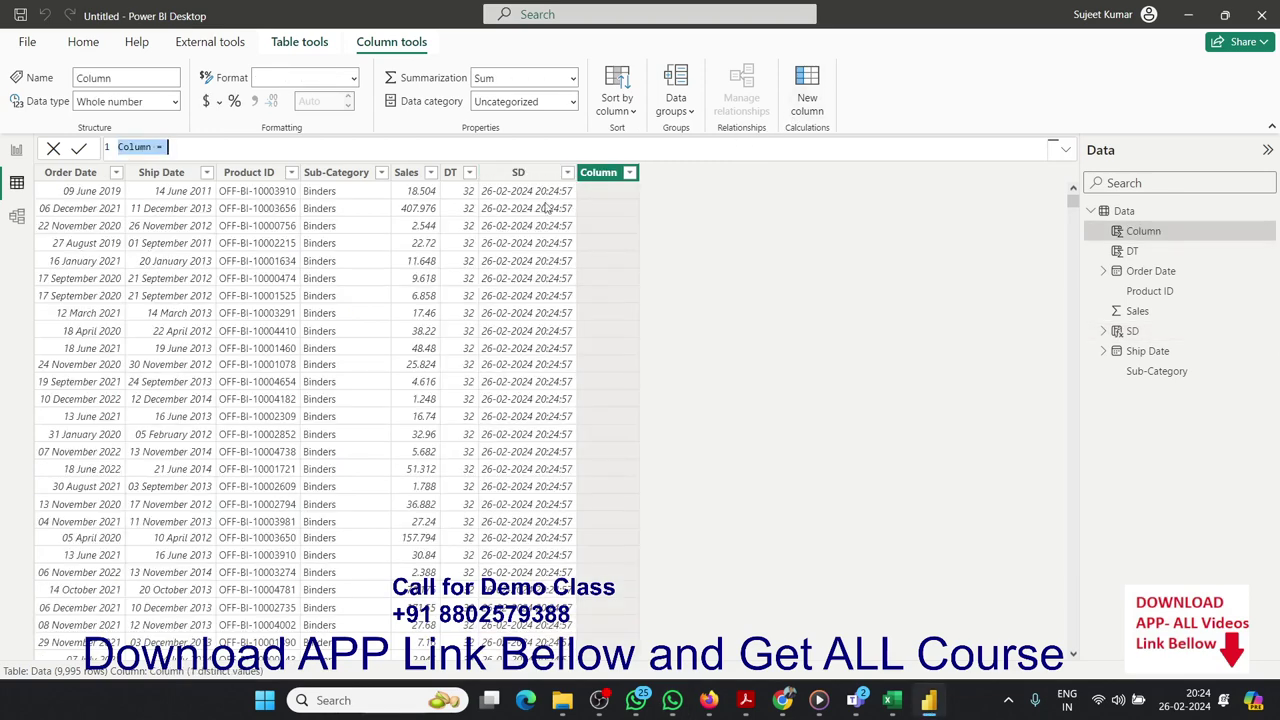
Begin a TM column referencing SD, then discard the unfinished draft
double_click(148, 147)
type("TH")
type("SD")
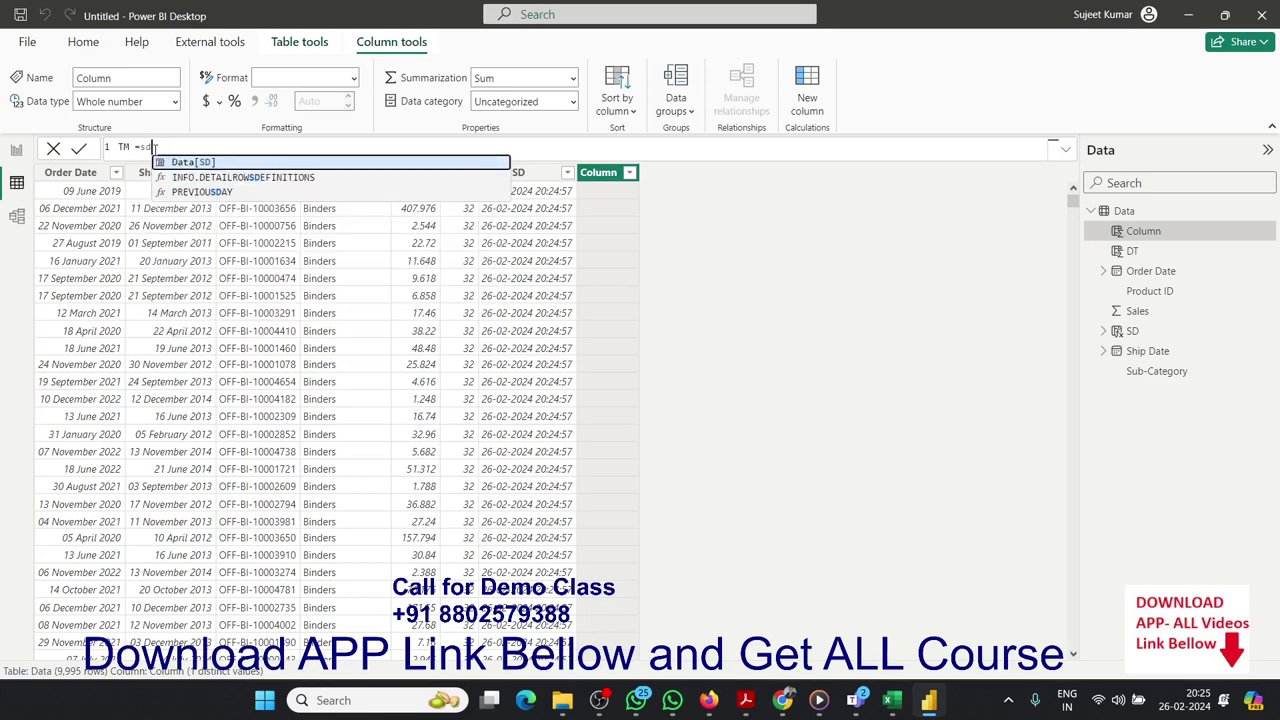
key("Tab")
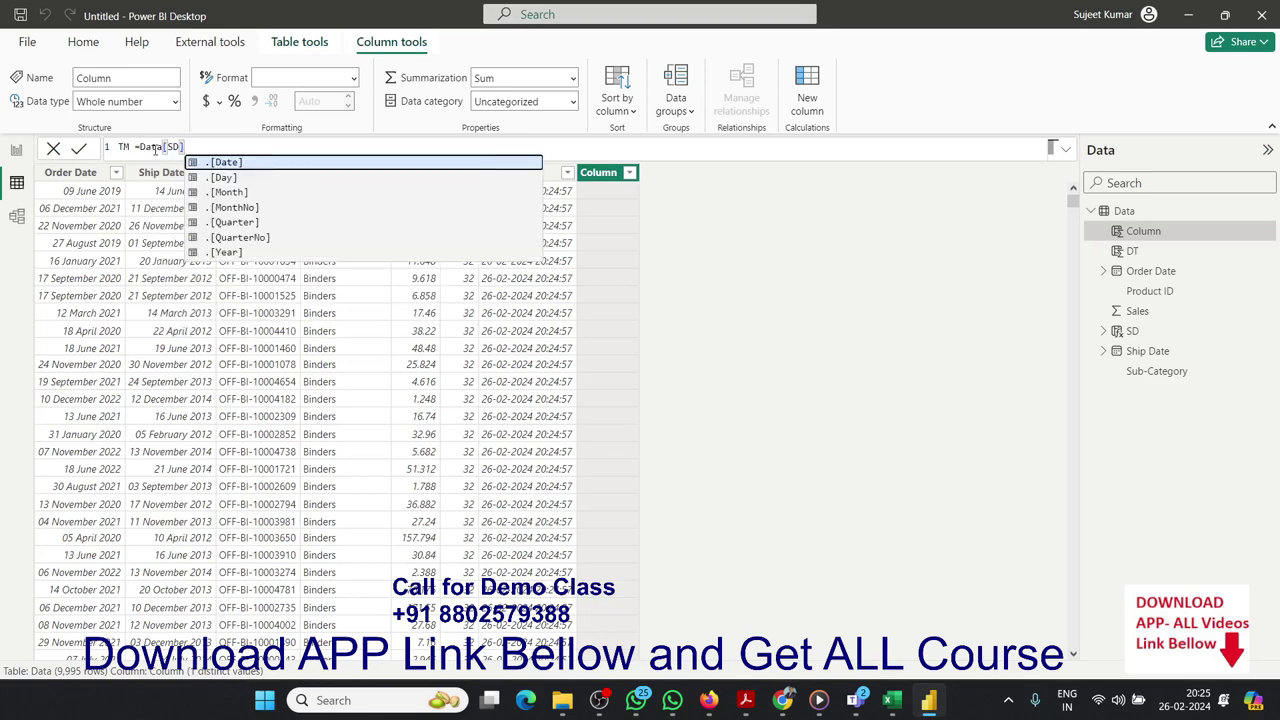
key("Down")
key("Down")
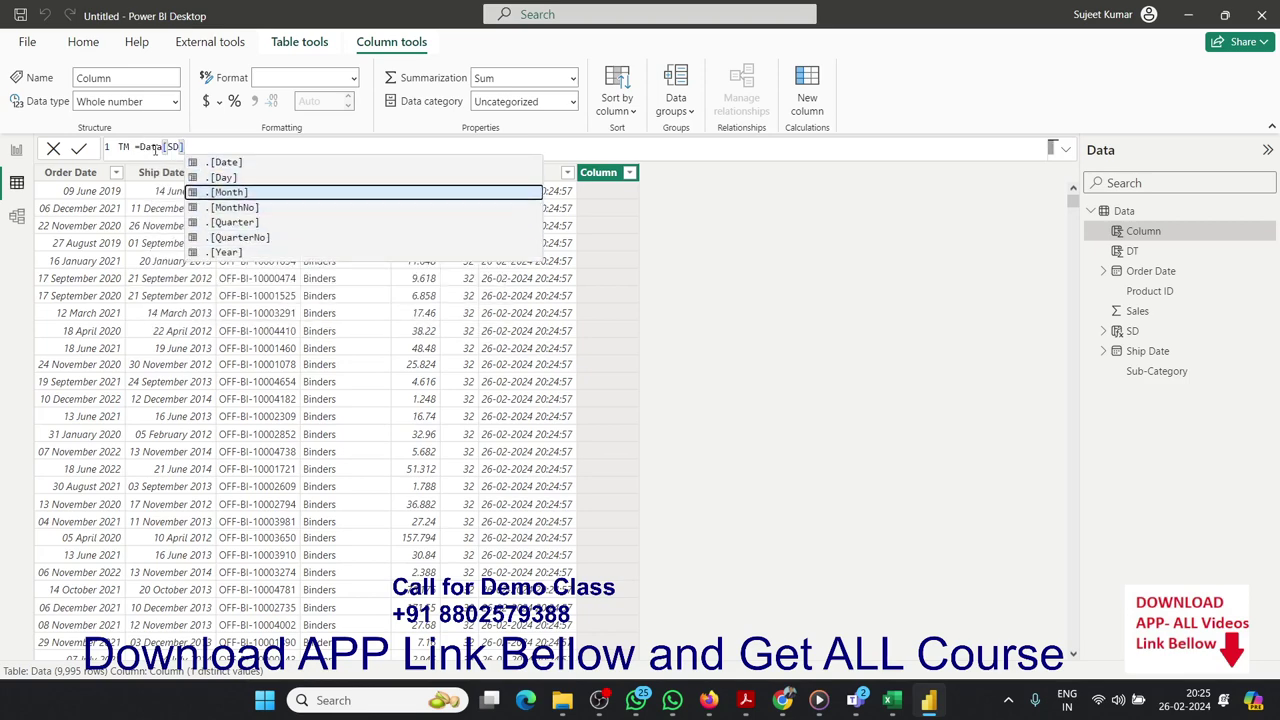
key("Down")
key("Down")
key("Down")
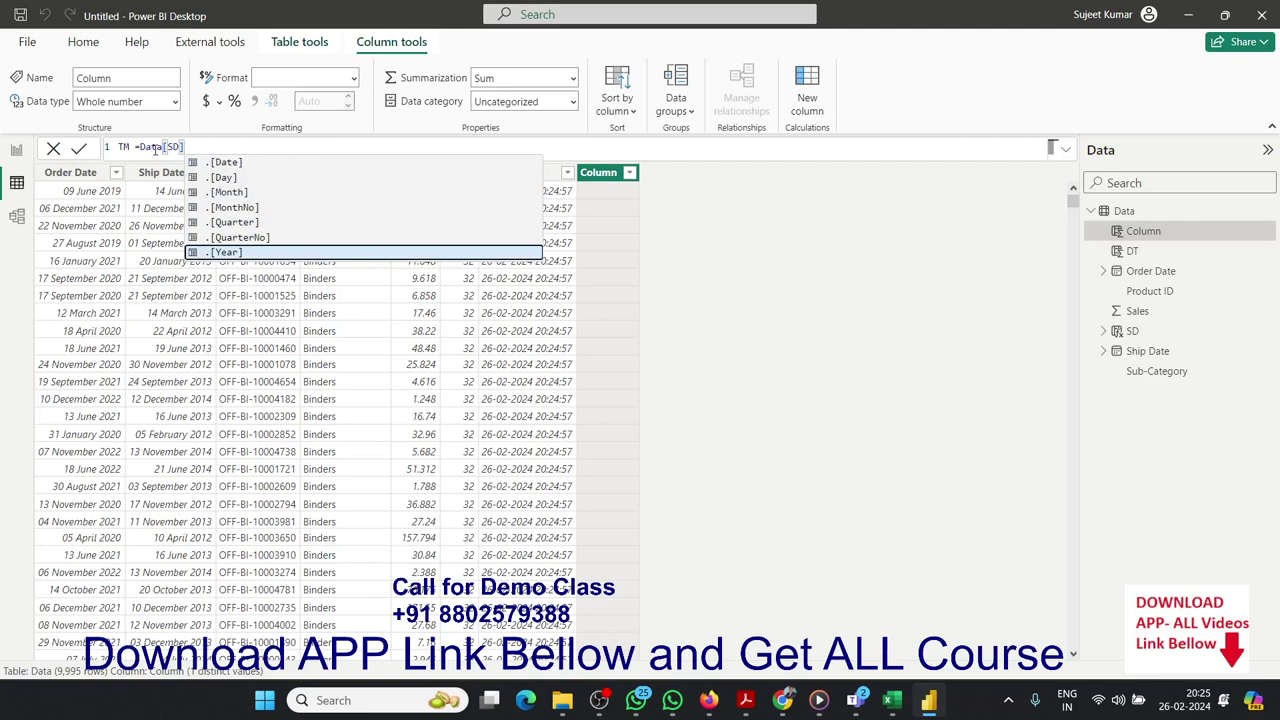
key("Escape")
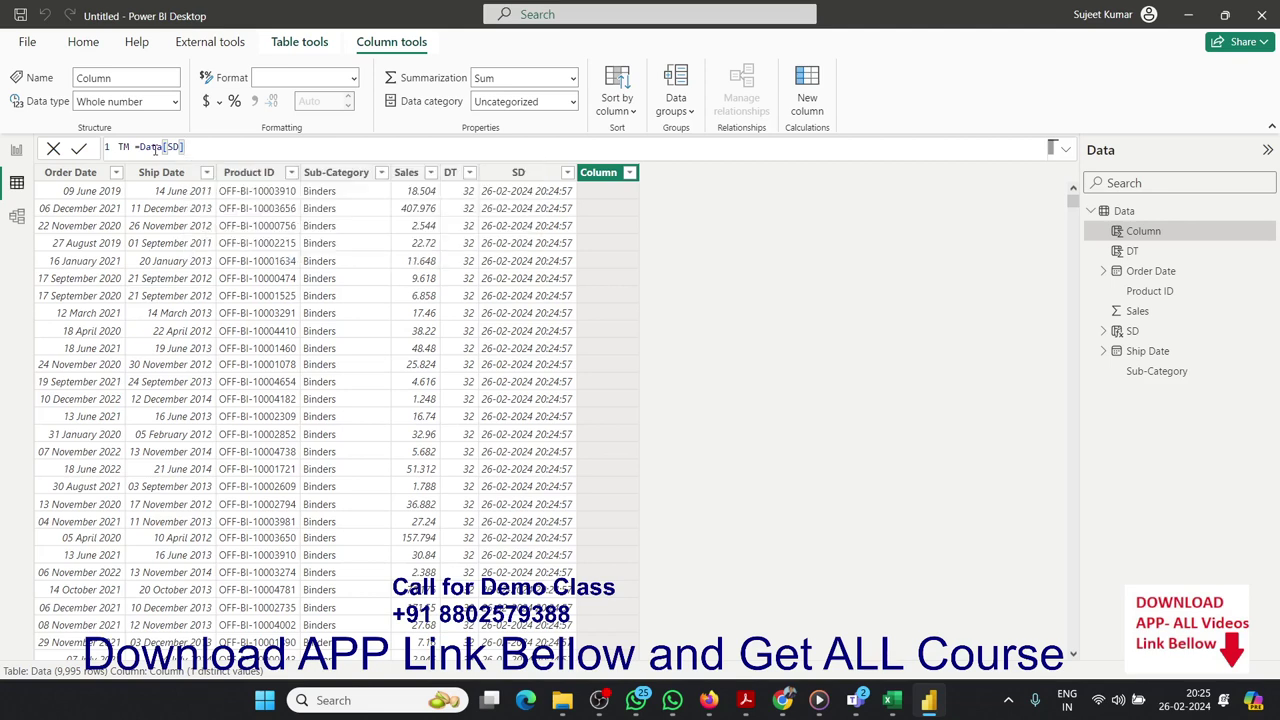
key("Escape")
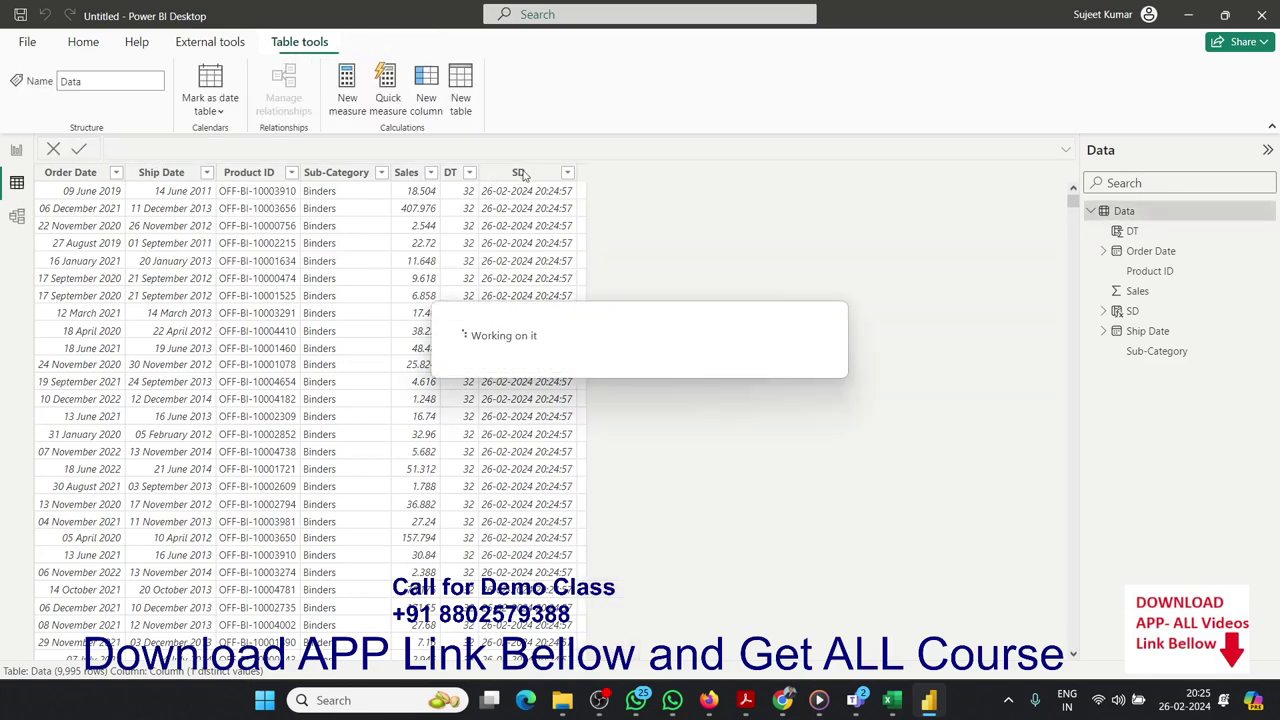
Change the SD column's data type to Time so it shows 20:25:29
left_click(520, 174)
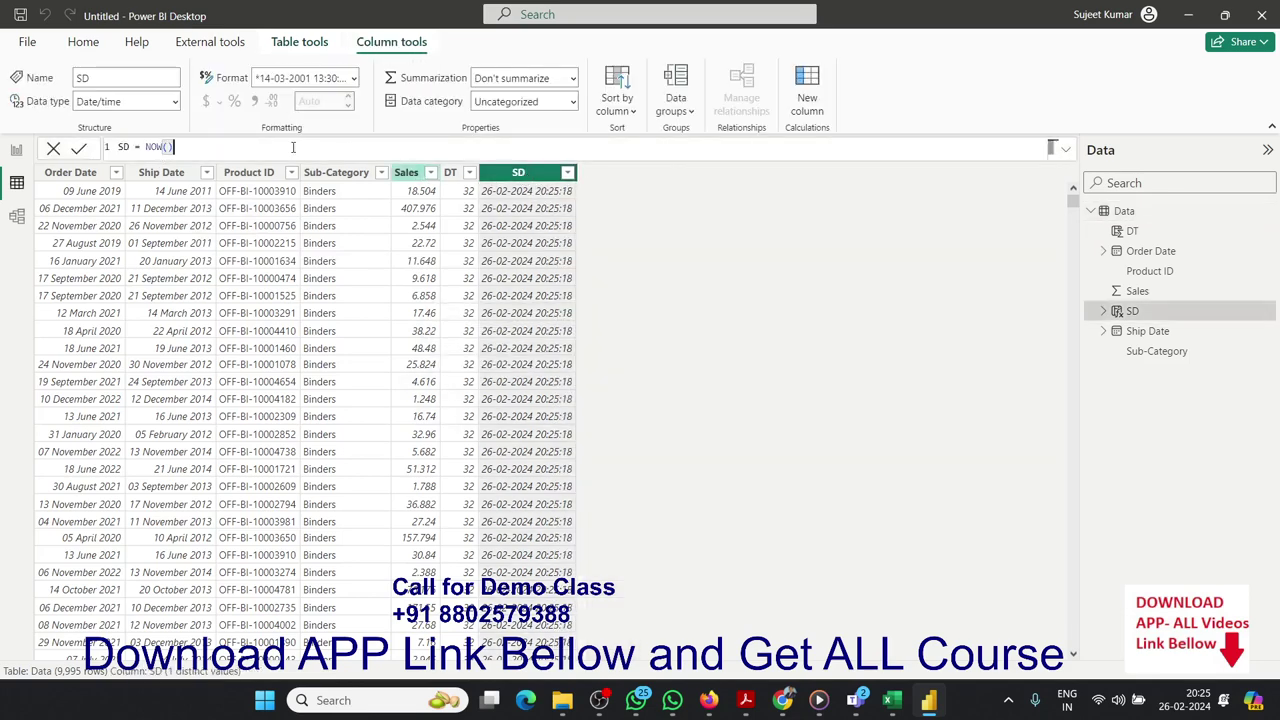
left_click(175, 103)
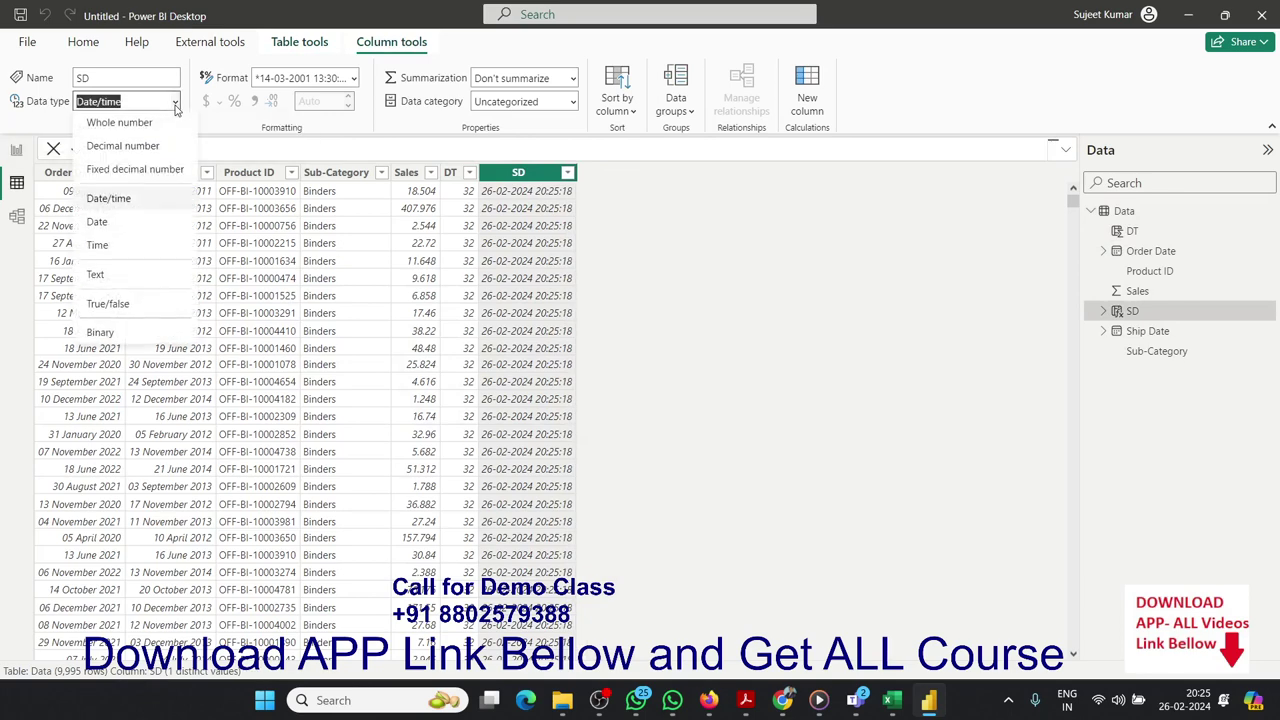
left_click(118, 245)
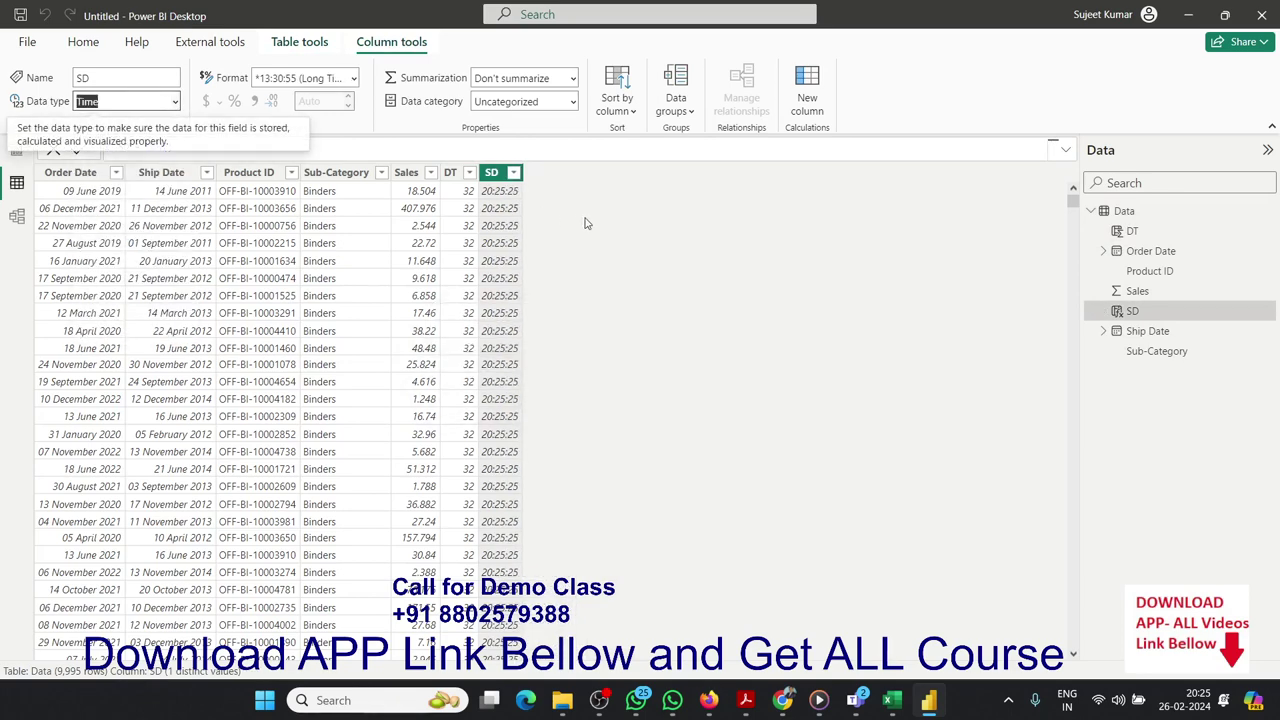
left_click(807, 90)
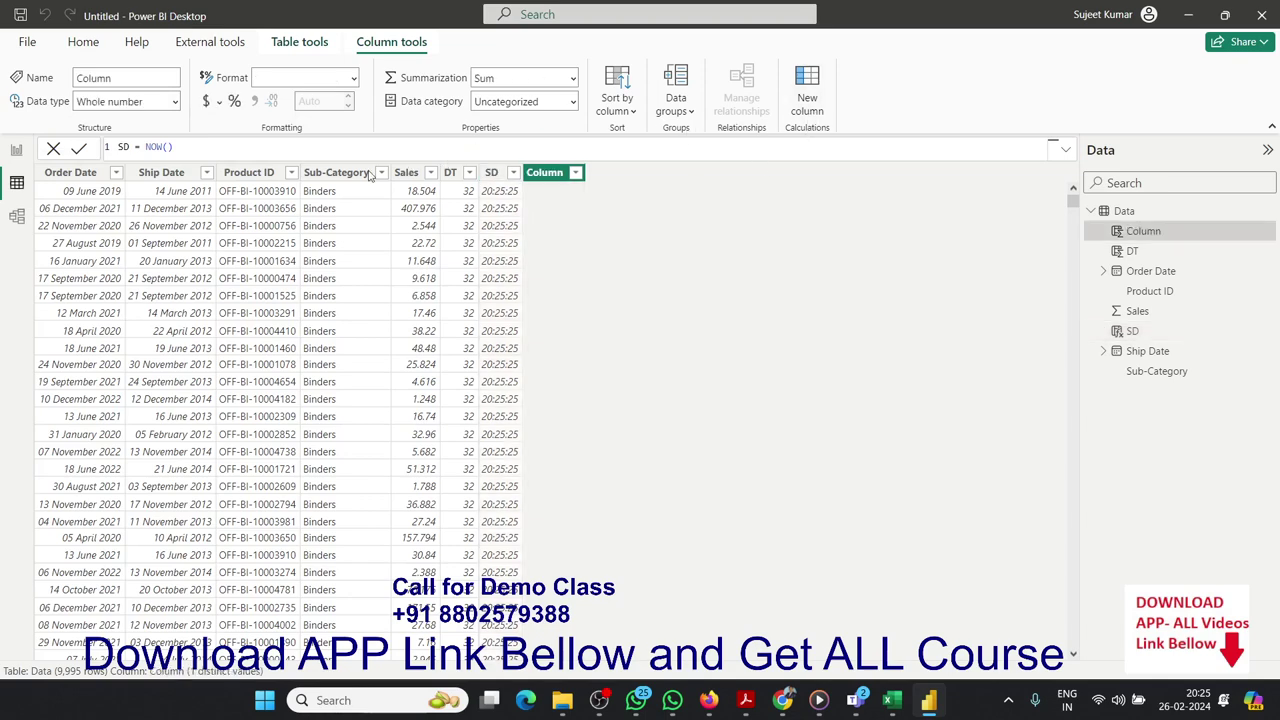
Create the TM column as HOUR(Data[SD]), showing hour 20
double_click(139, 147)
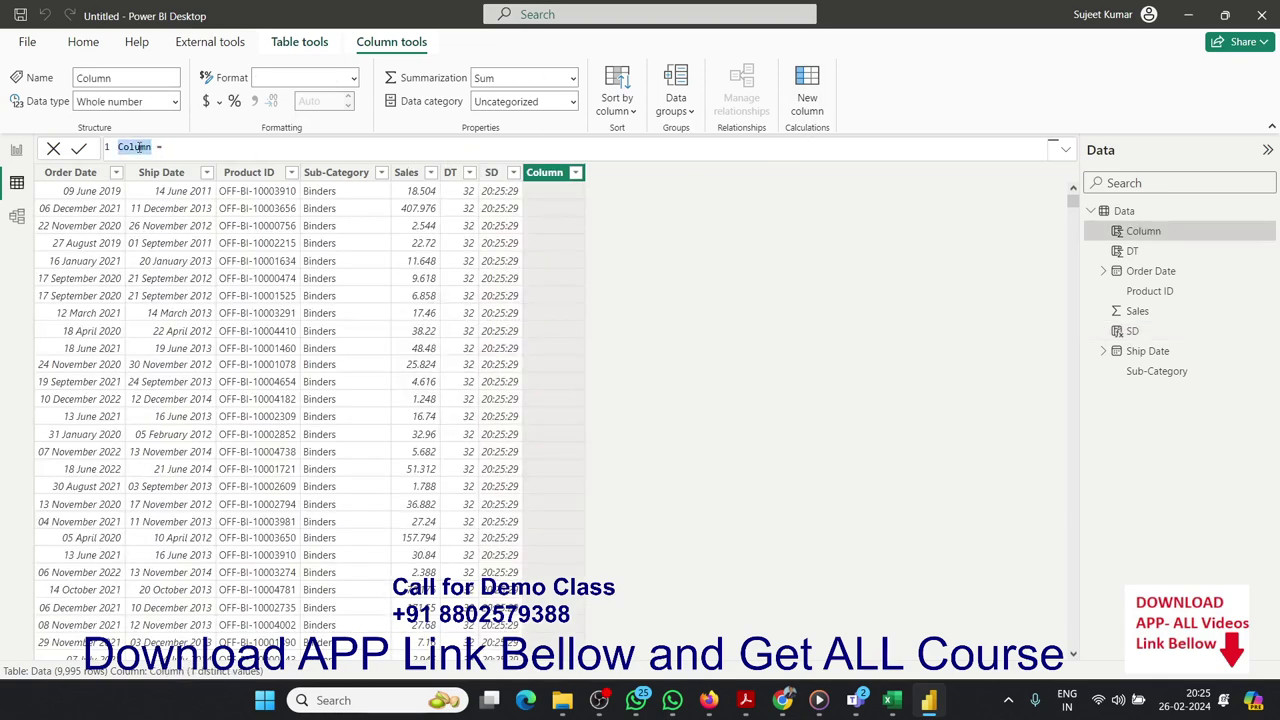
type("TM")
type("SD")
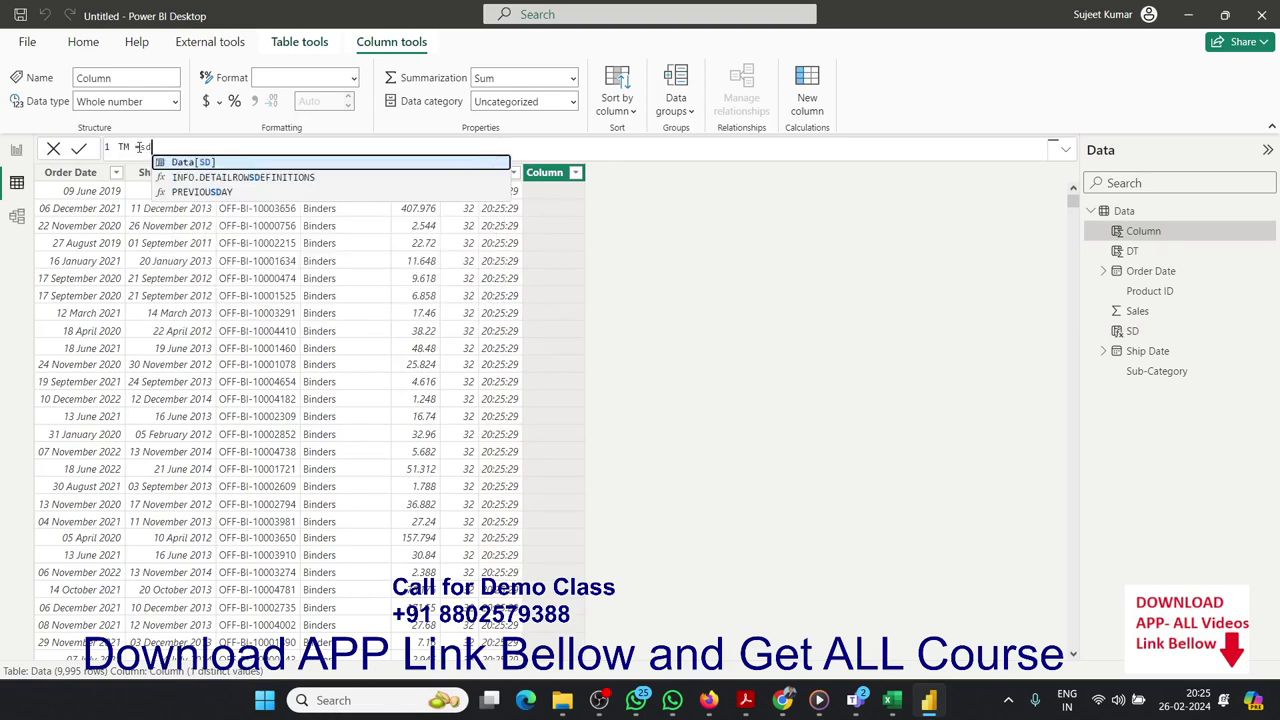
key("Tab")
type(".")
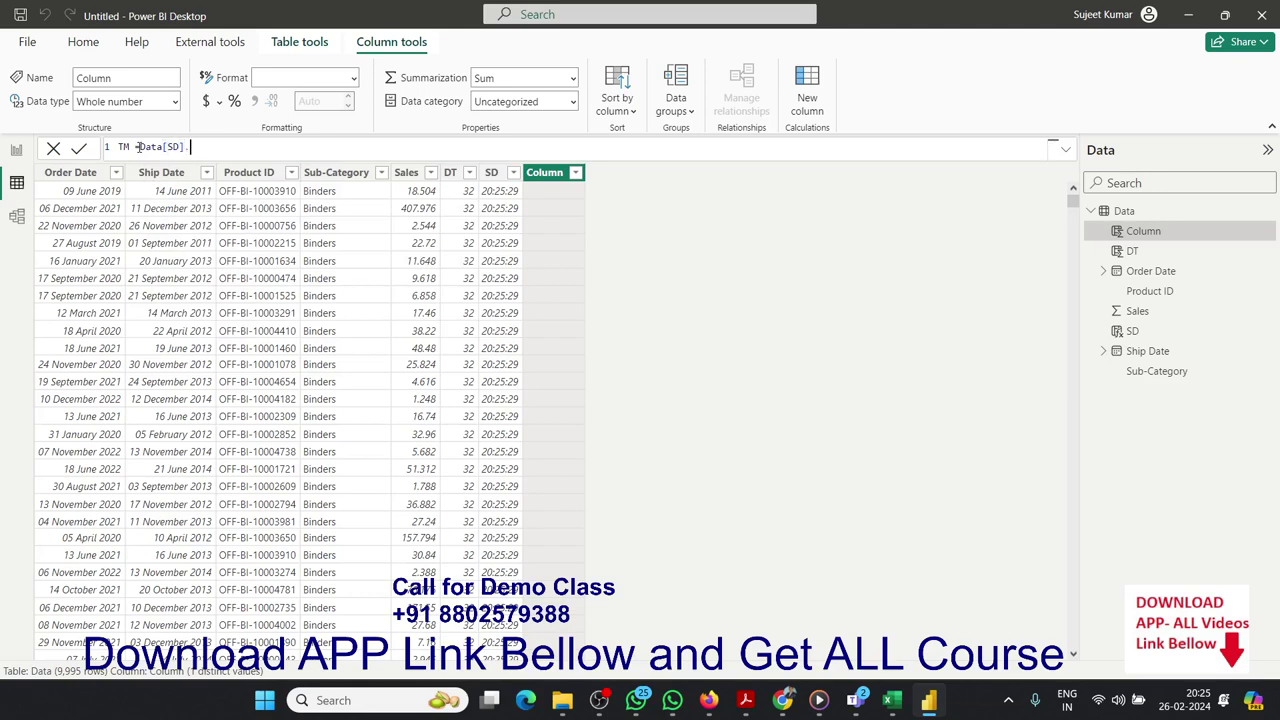
key("BackSpace")
key("BackSpace")
key("BackSpace")
key("BackSpace")
key("BackSpace")
key("BackSpace")
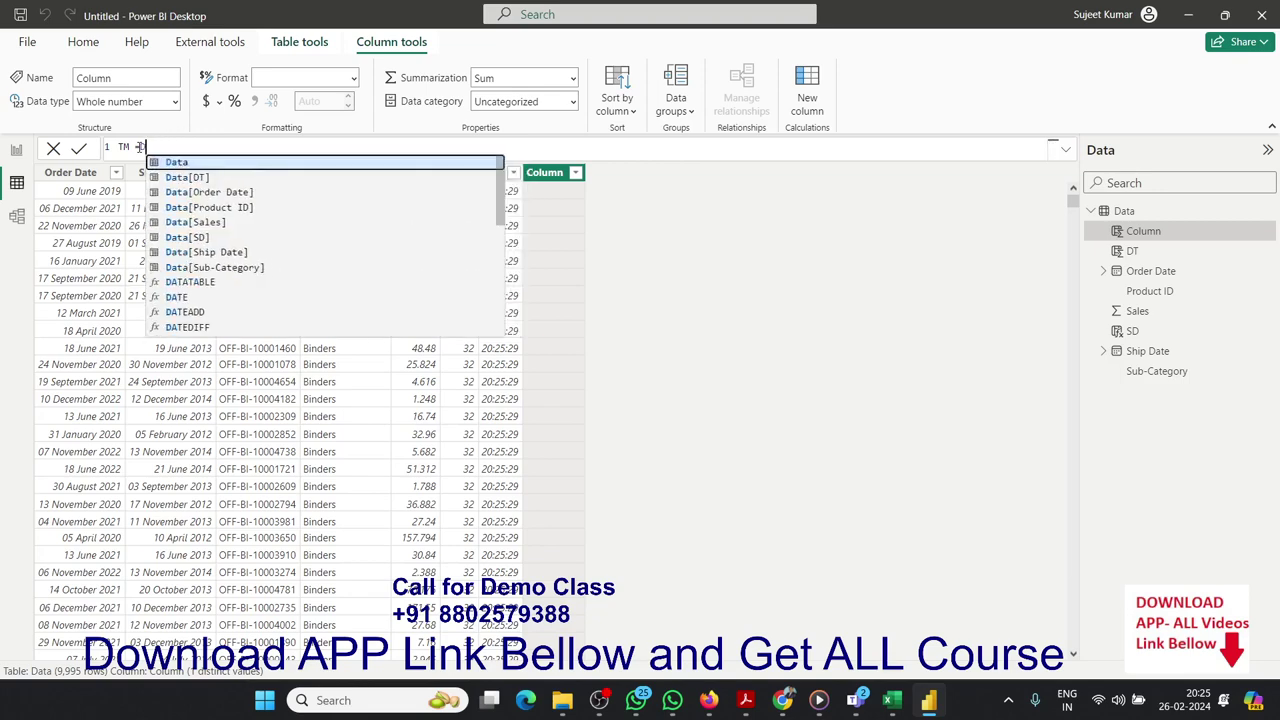
key("BackSpace")
key("BackSpace")
key("BackSpace")
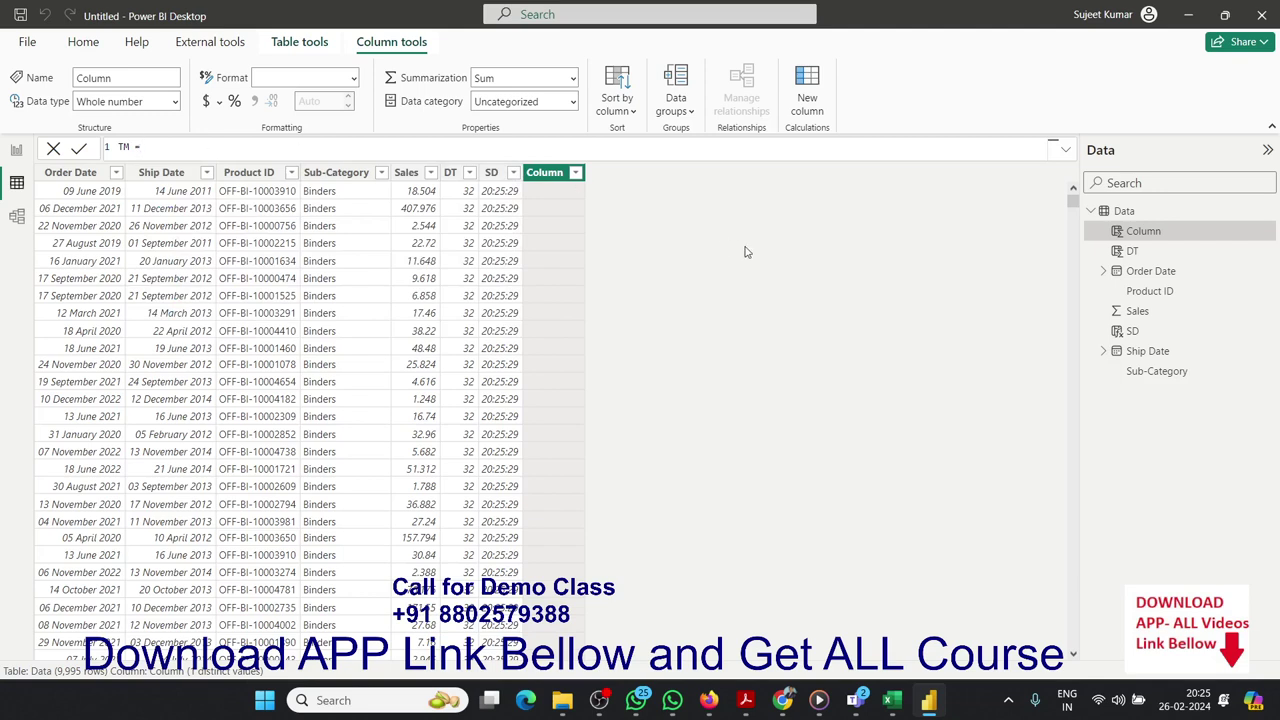
type("hou")
type("r")
key("Tab")
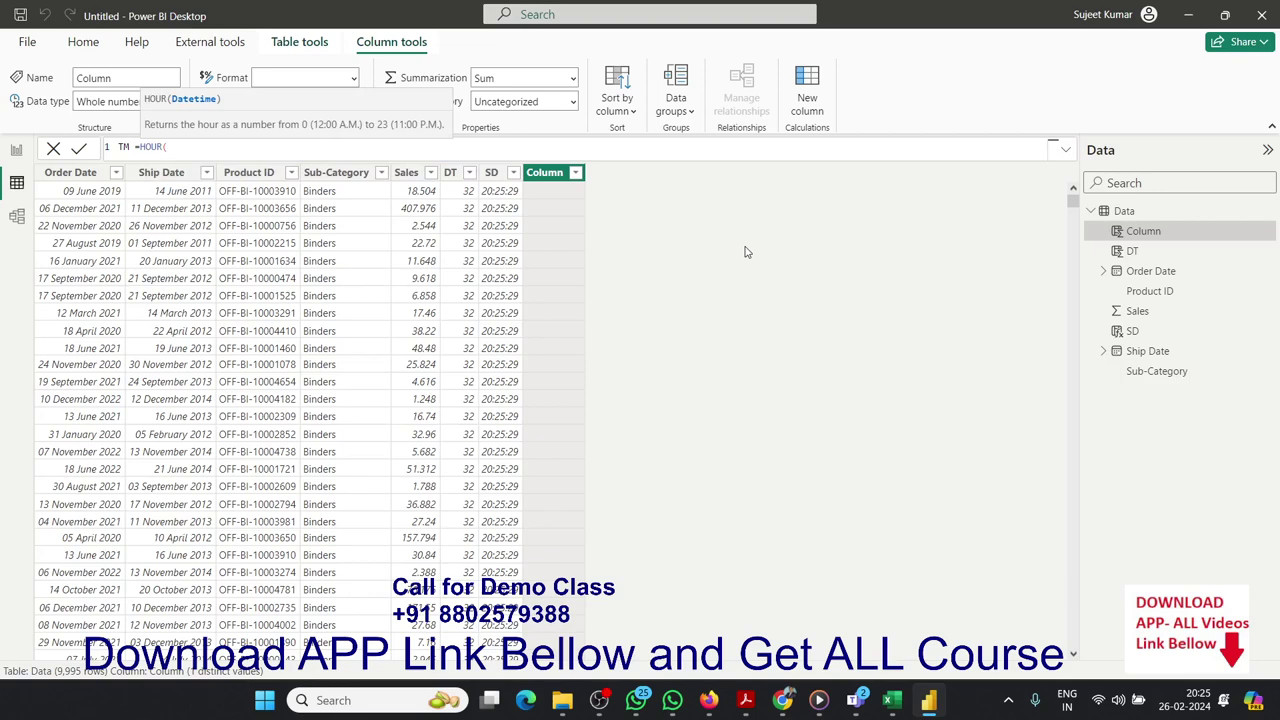
type("s")
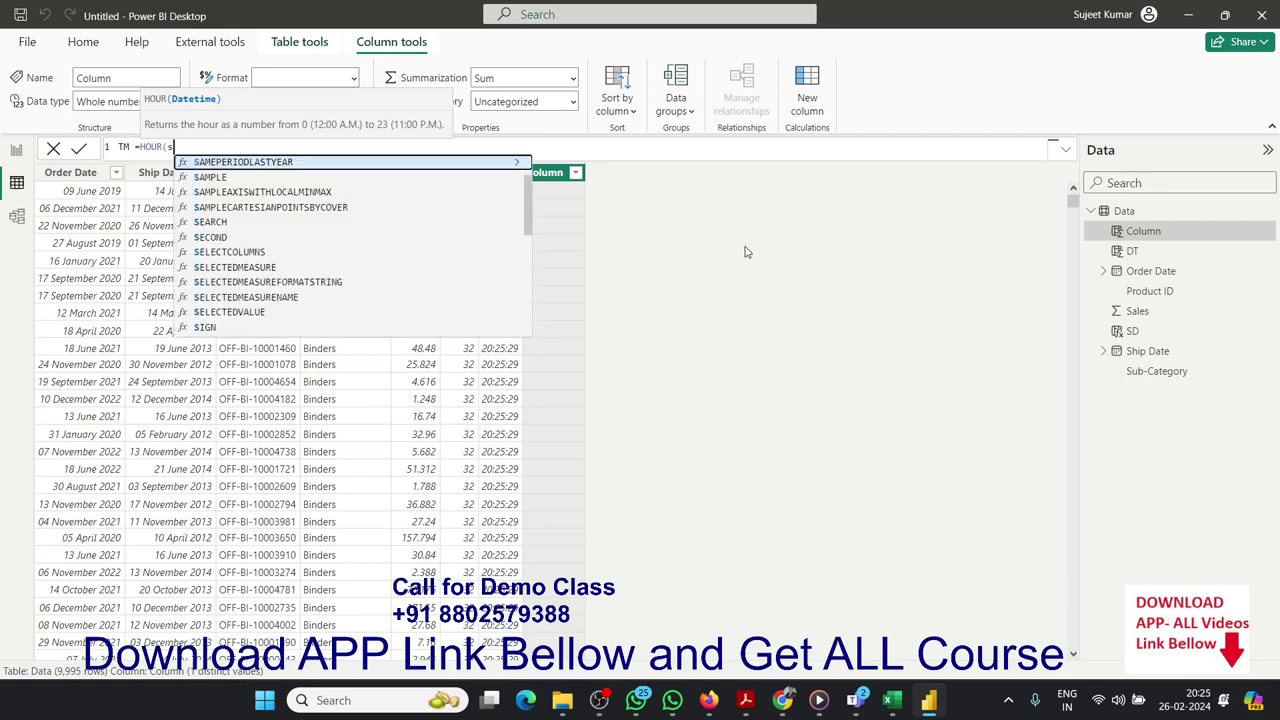
type("d")
key("Tab")
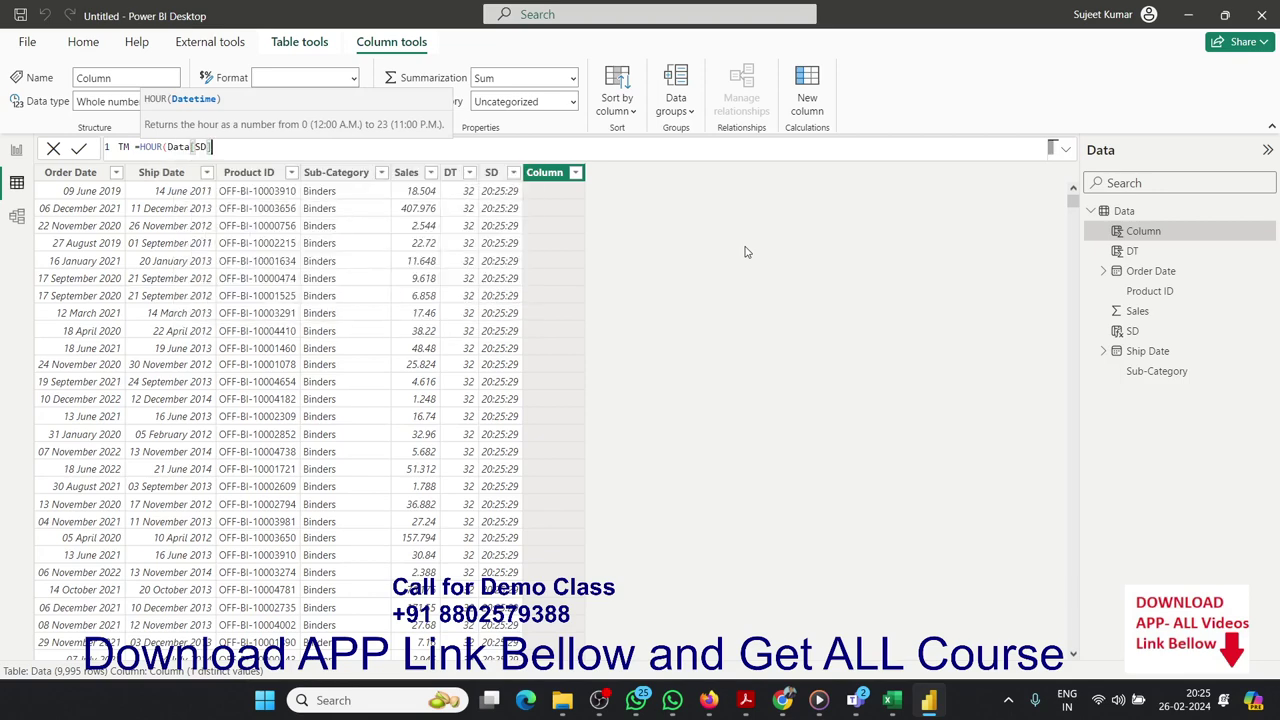
type(")")
key("Return")
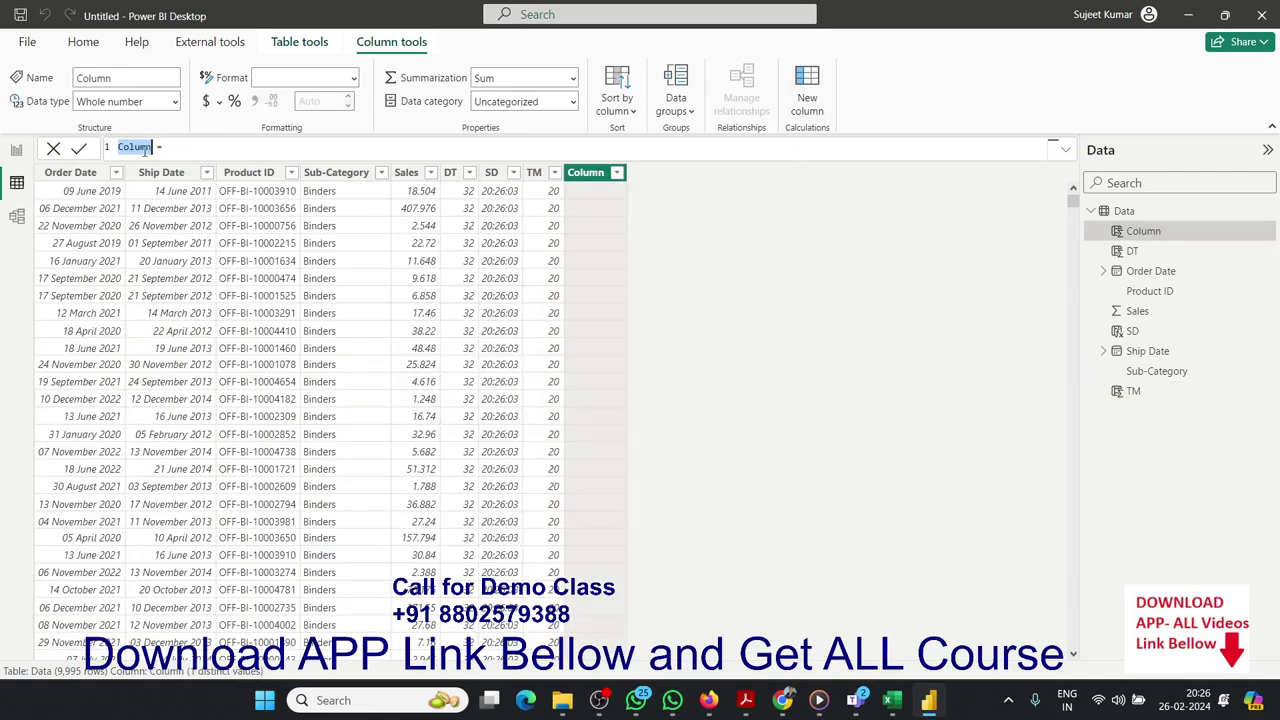
Create the MT column as MINUTE(Data[SD]), showing minute 26
type("MT = ")
type("mi")
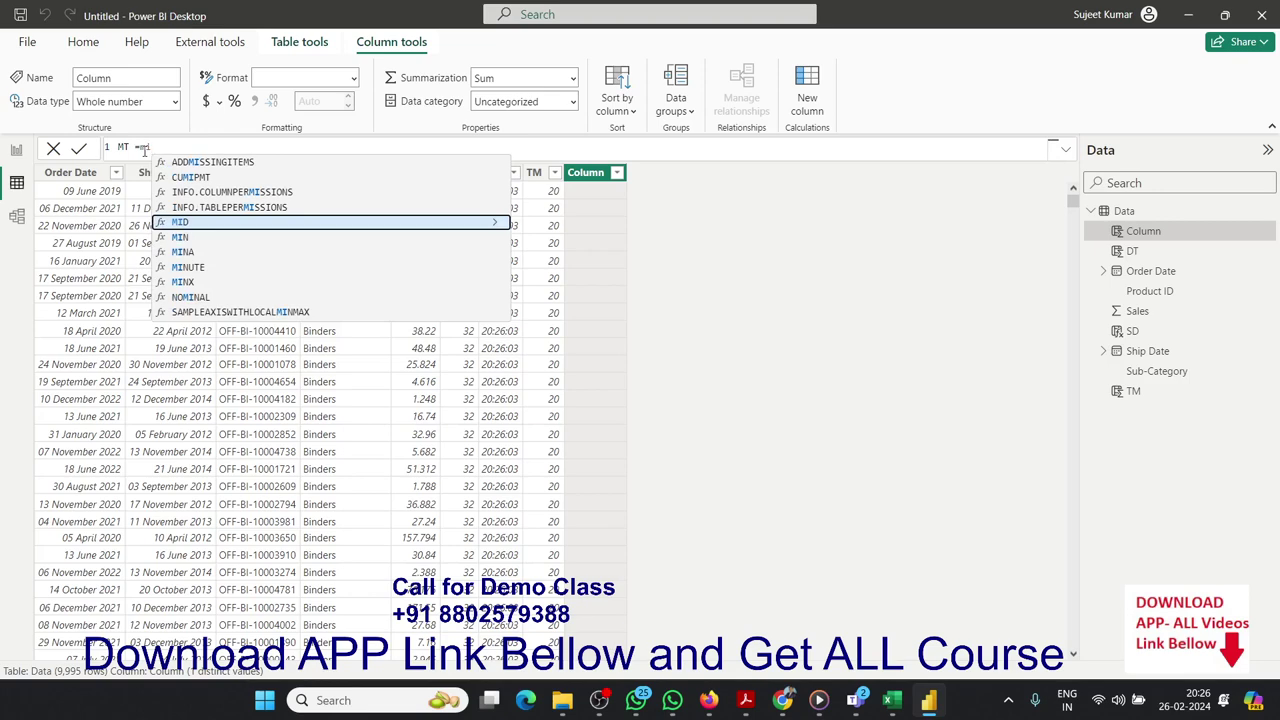
type("n")
key("Down")
key("Down")
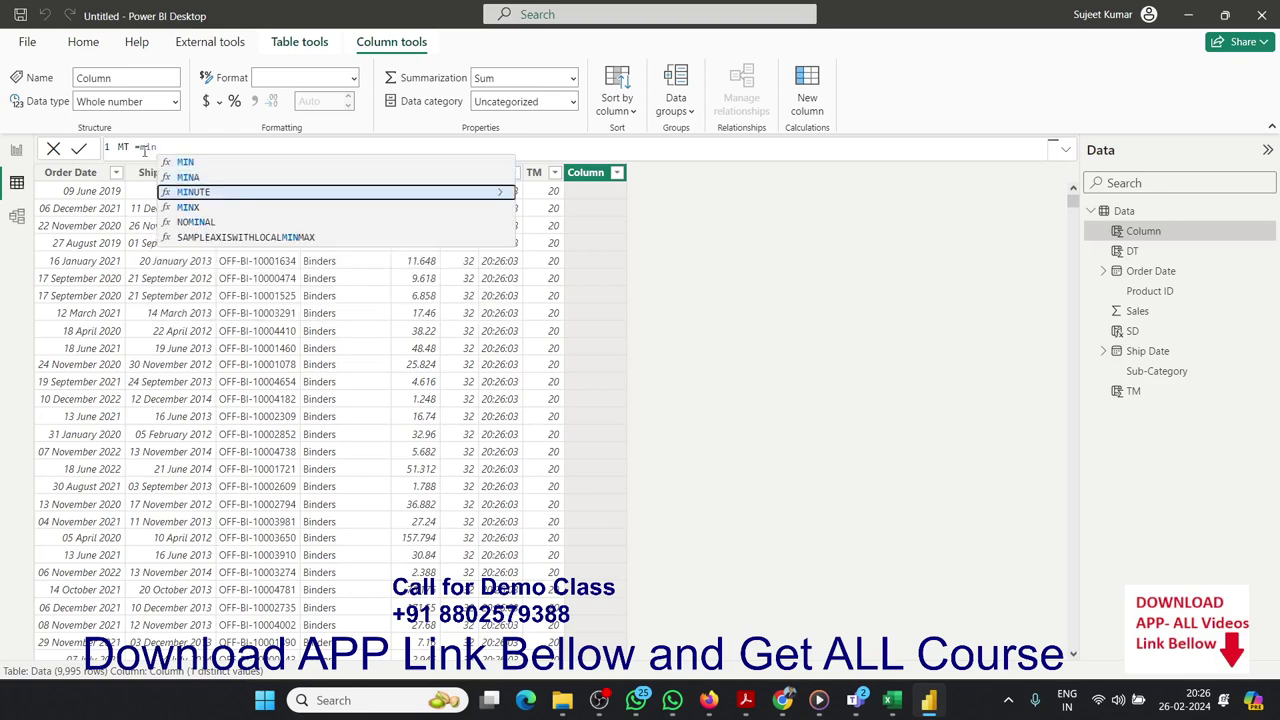
key("Tab")
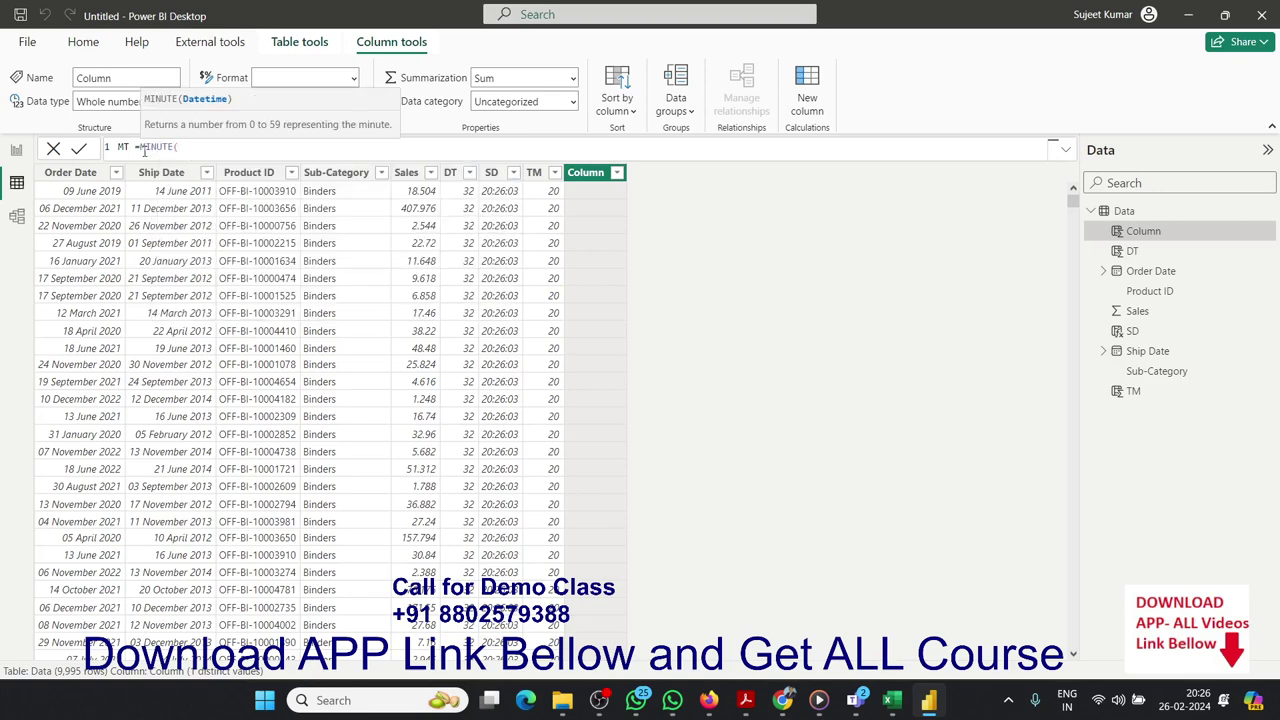
type("sd")
key("Tab")
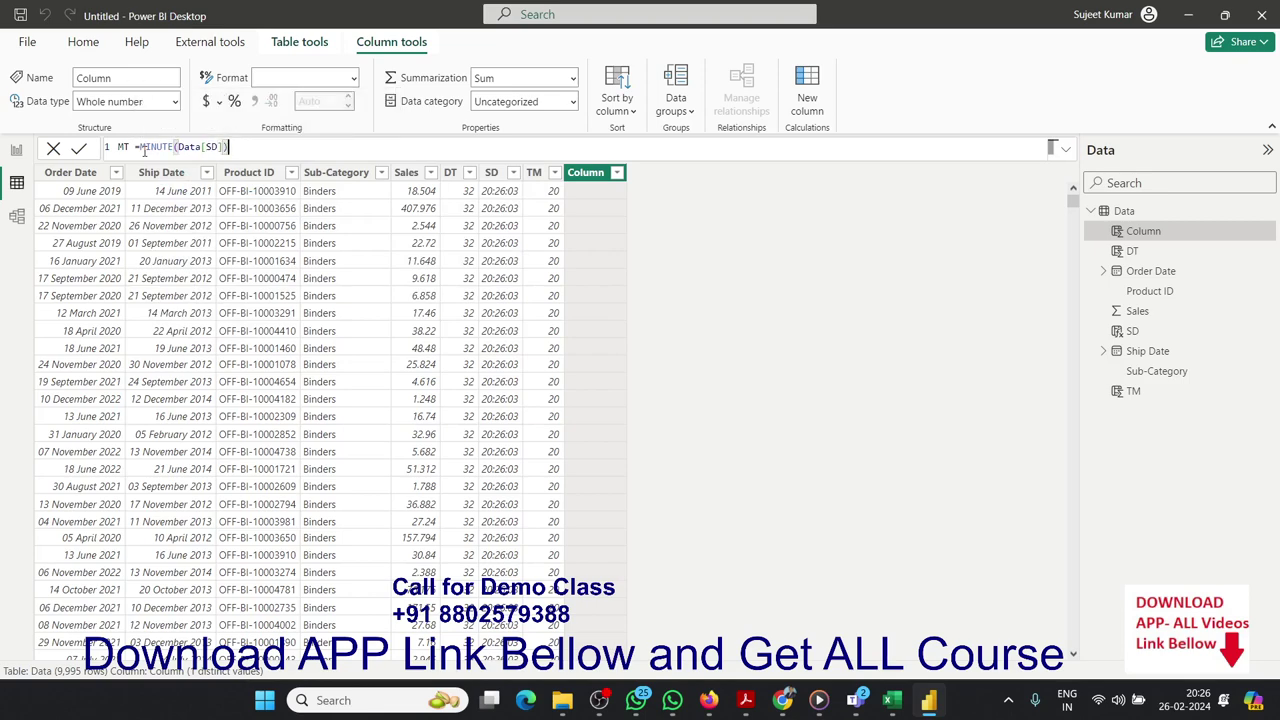
type(")")
key("Return")
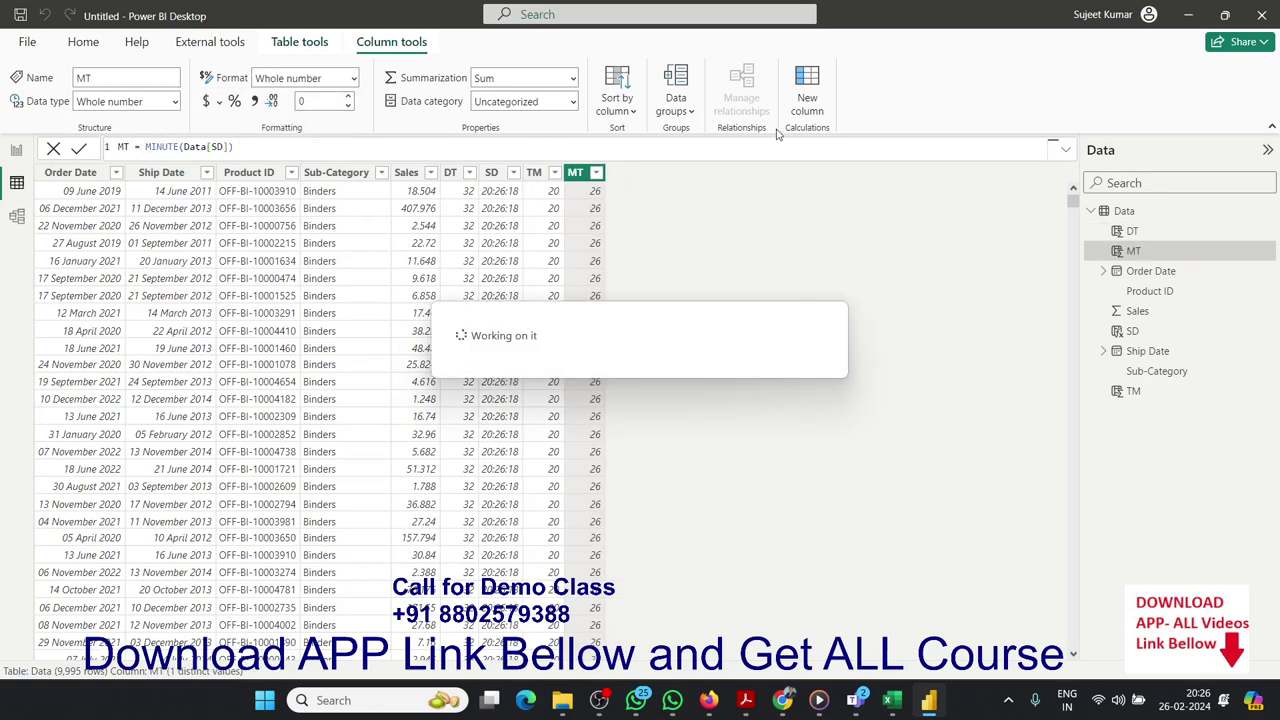
left_click(807, 97)
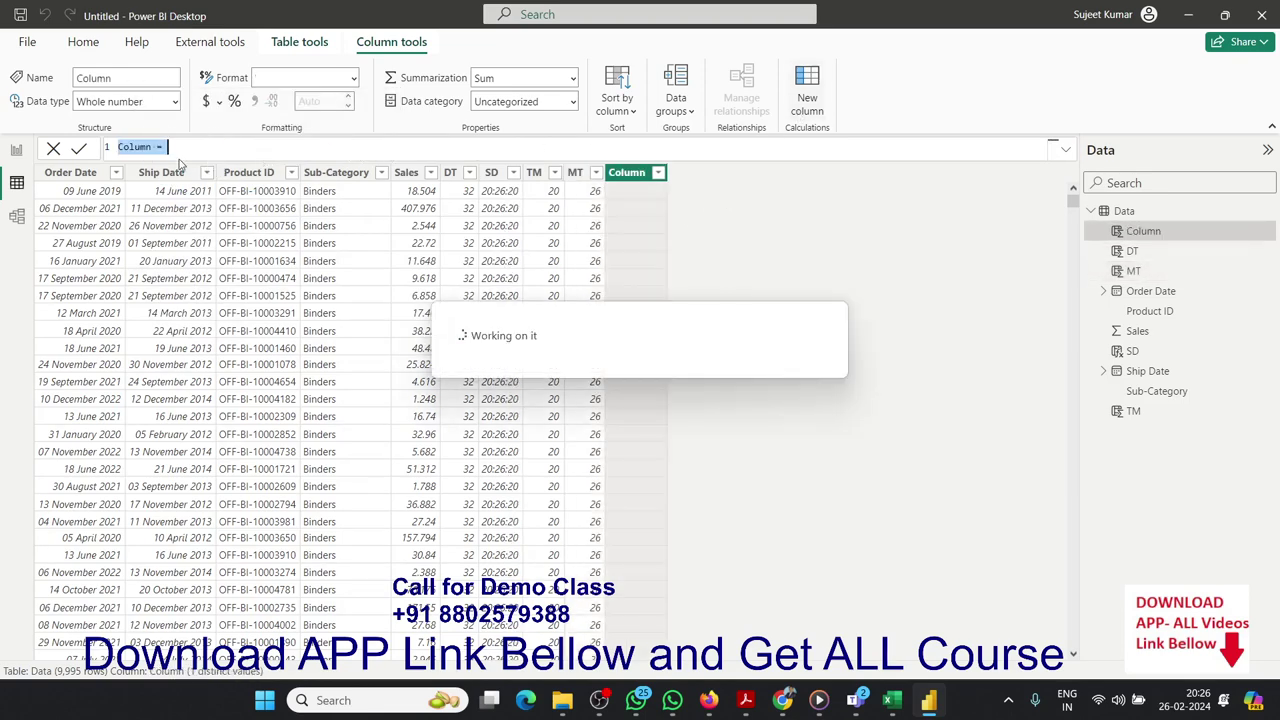
Create SECOND(Data[SD]) as a column, renaming it from SD to sen to avoid the duplicate name
type("S")
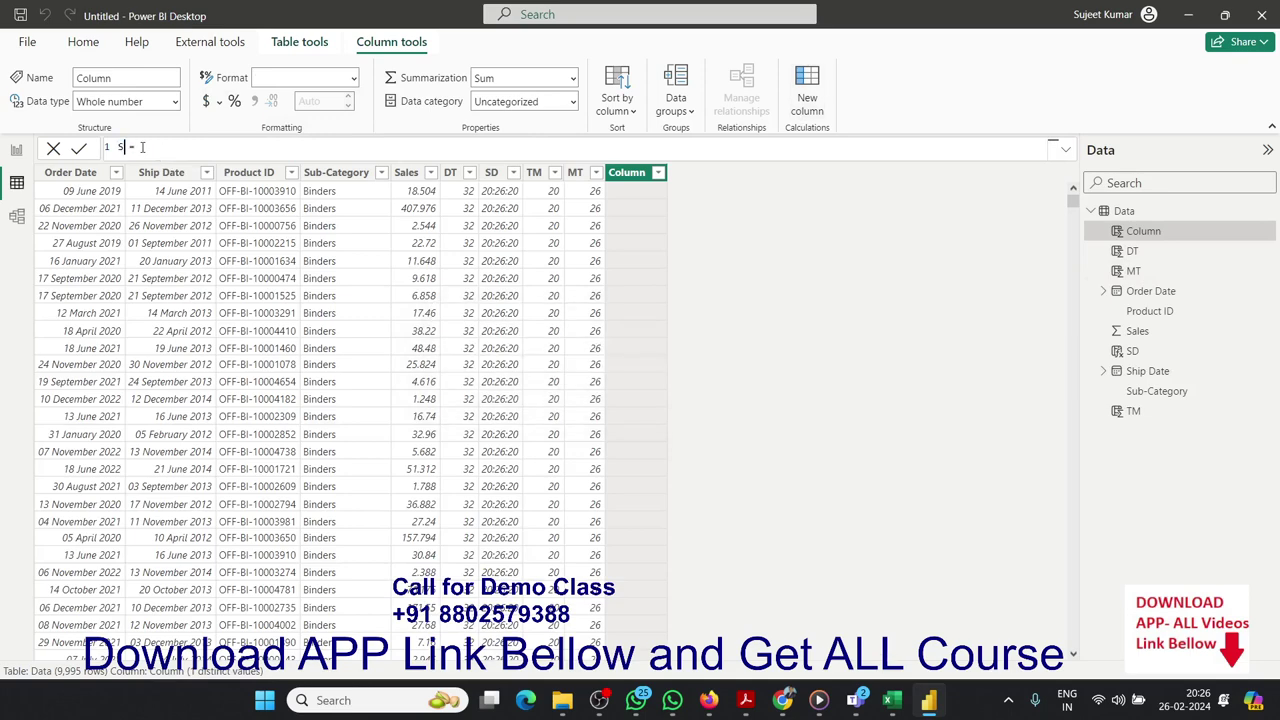
type("D =")
type("sec")
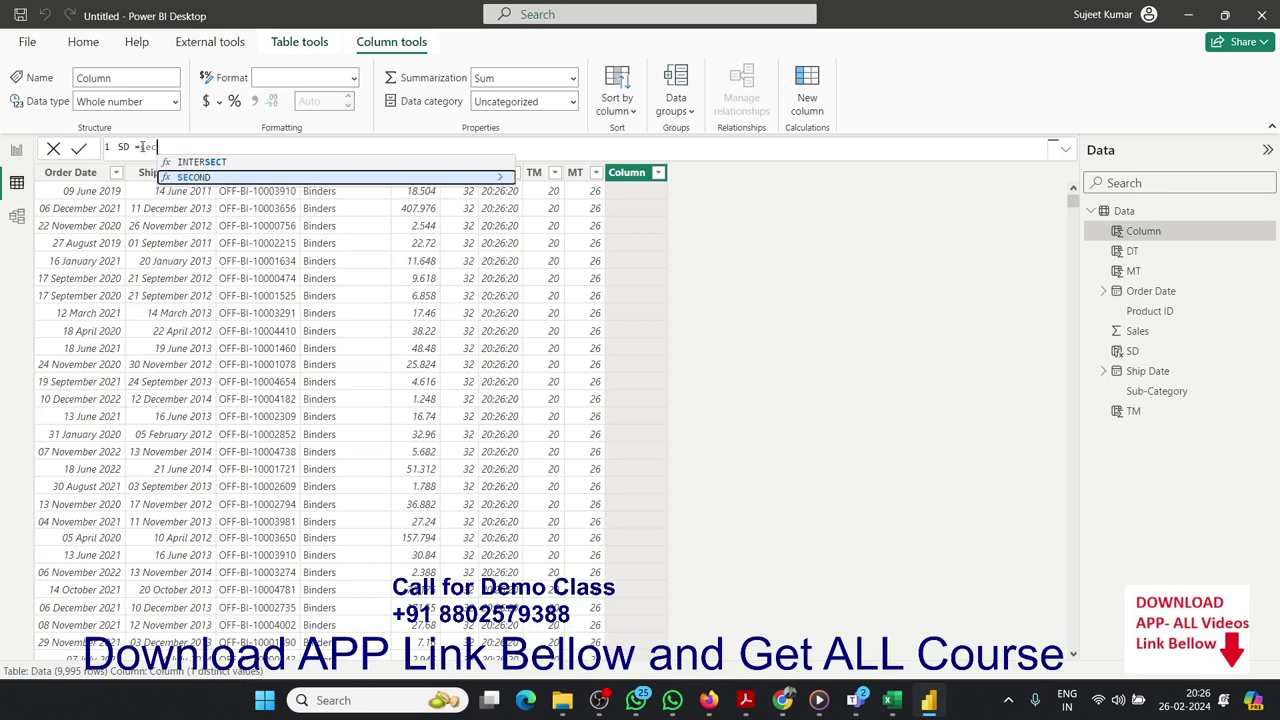
key("Tab")
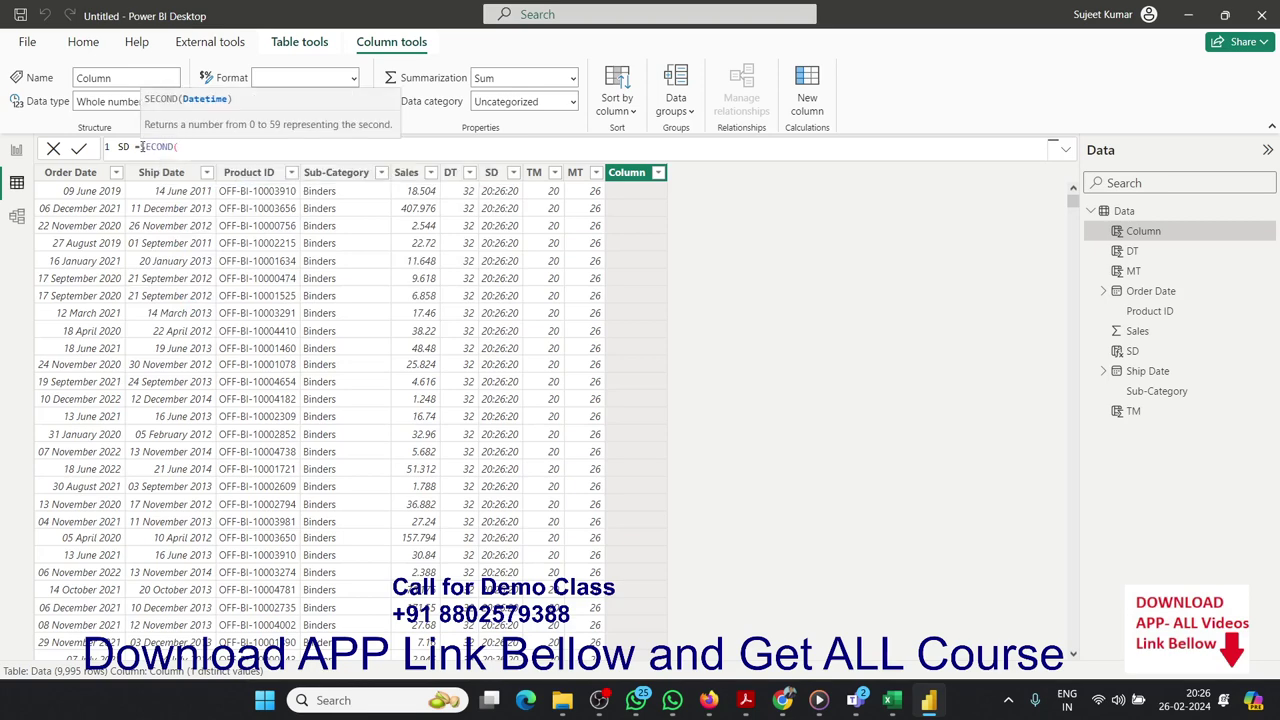
type("sd")
key("Tab")
type(")")
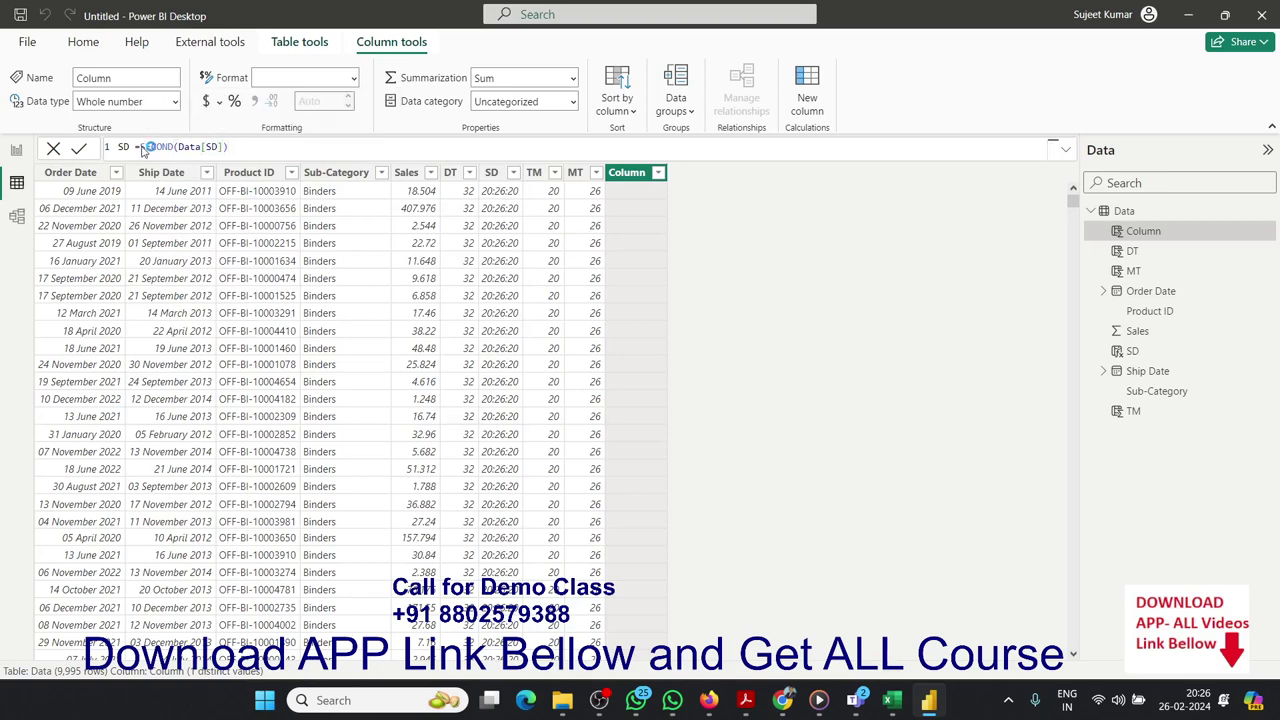
key("Return")
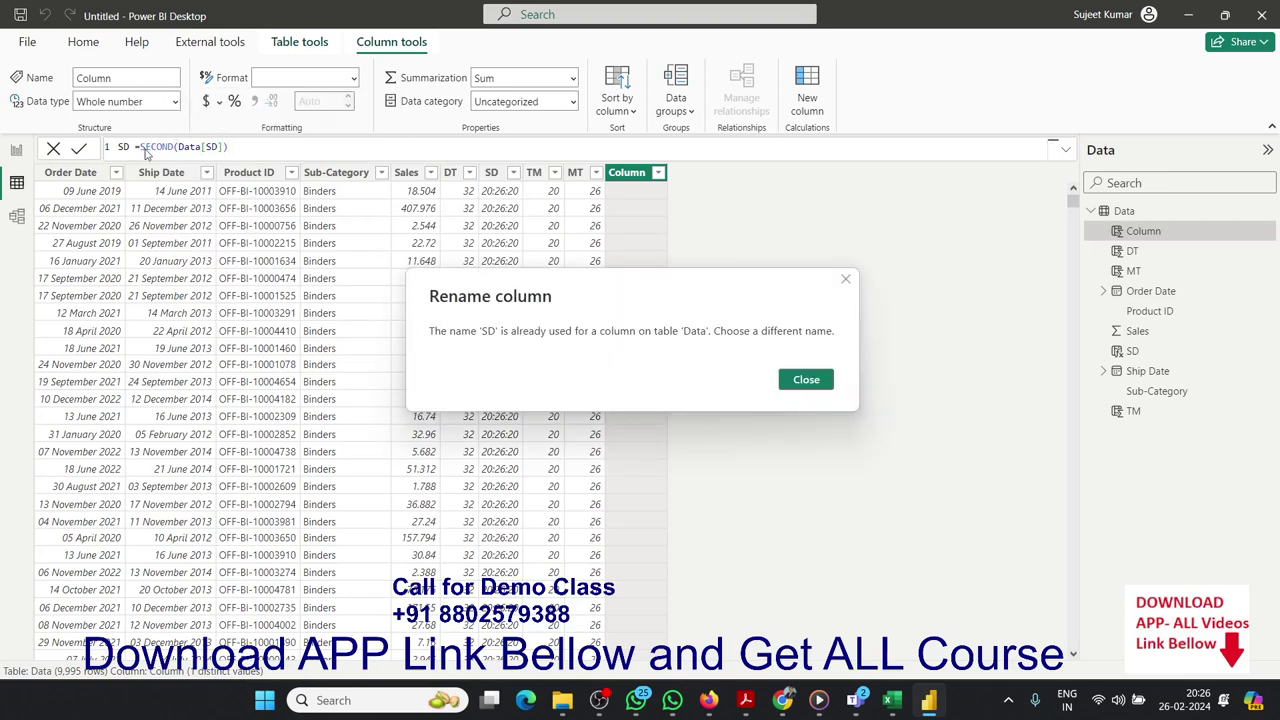
key("Escape")
double_click(124, 146)
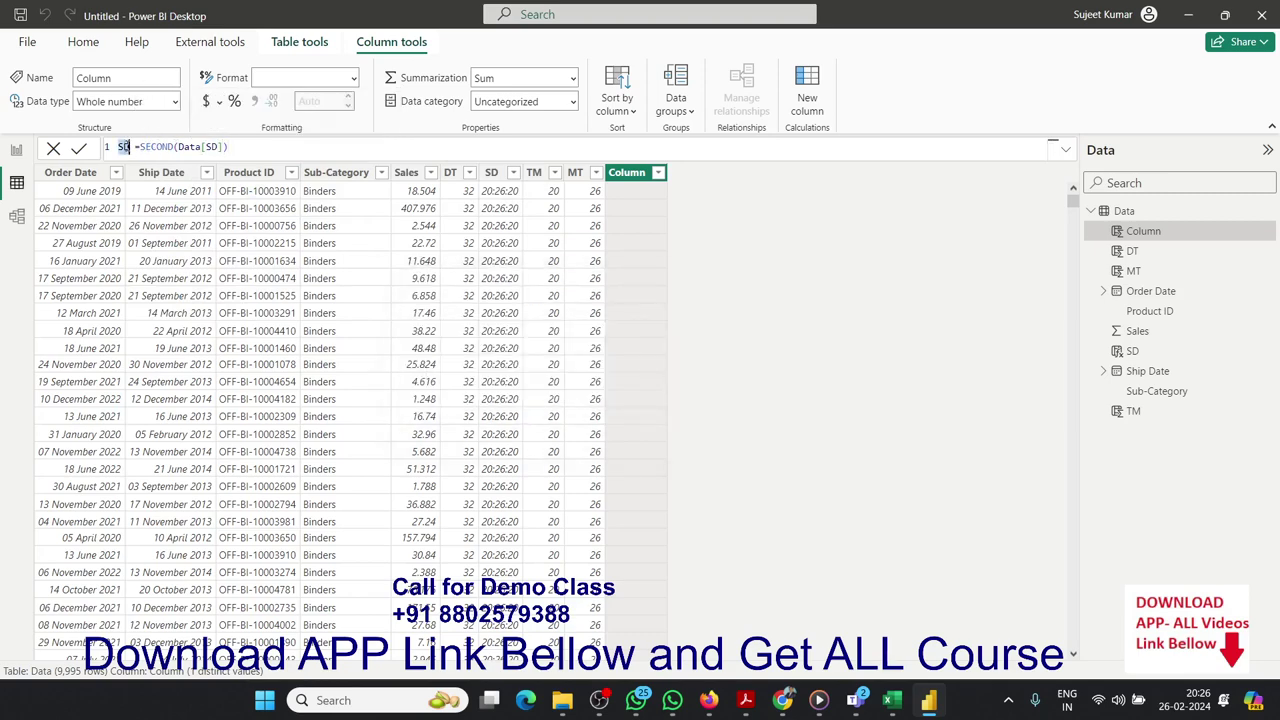
type("se")
type("n")
key("Return")
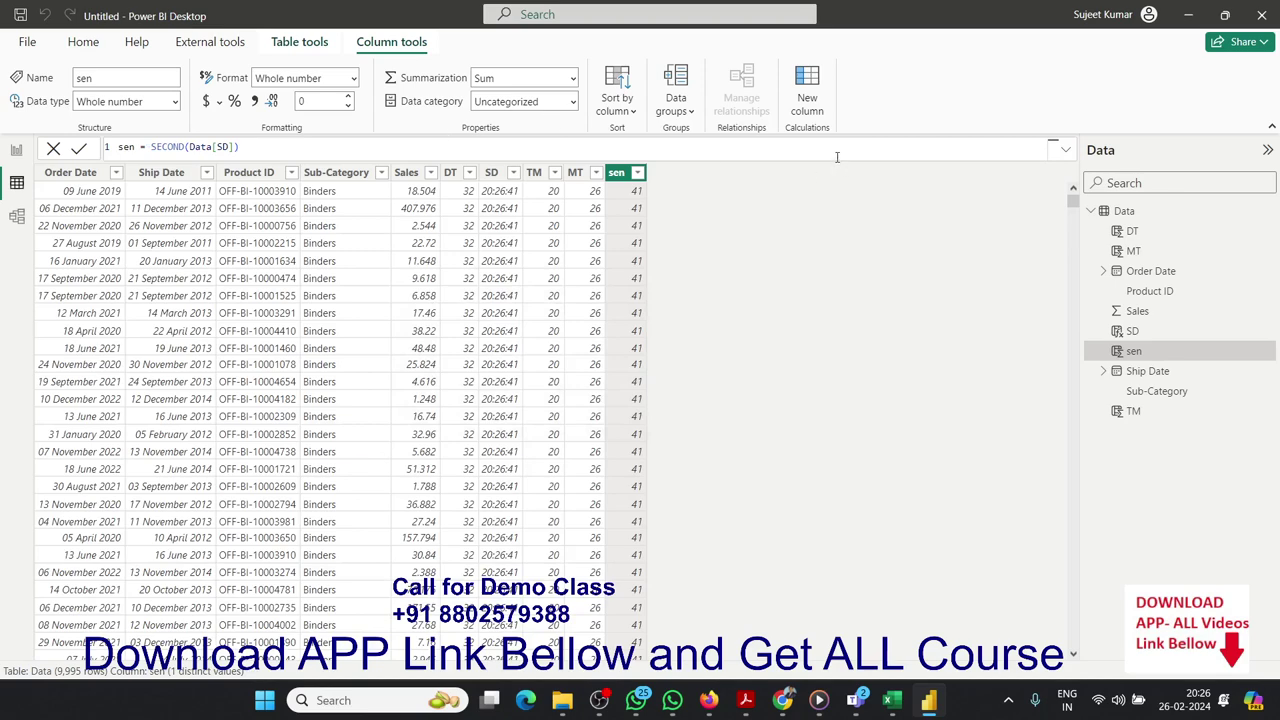
left_click(807, 115)
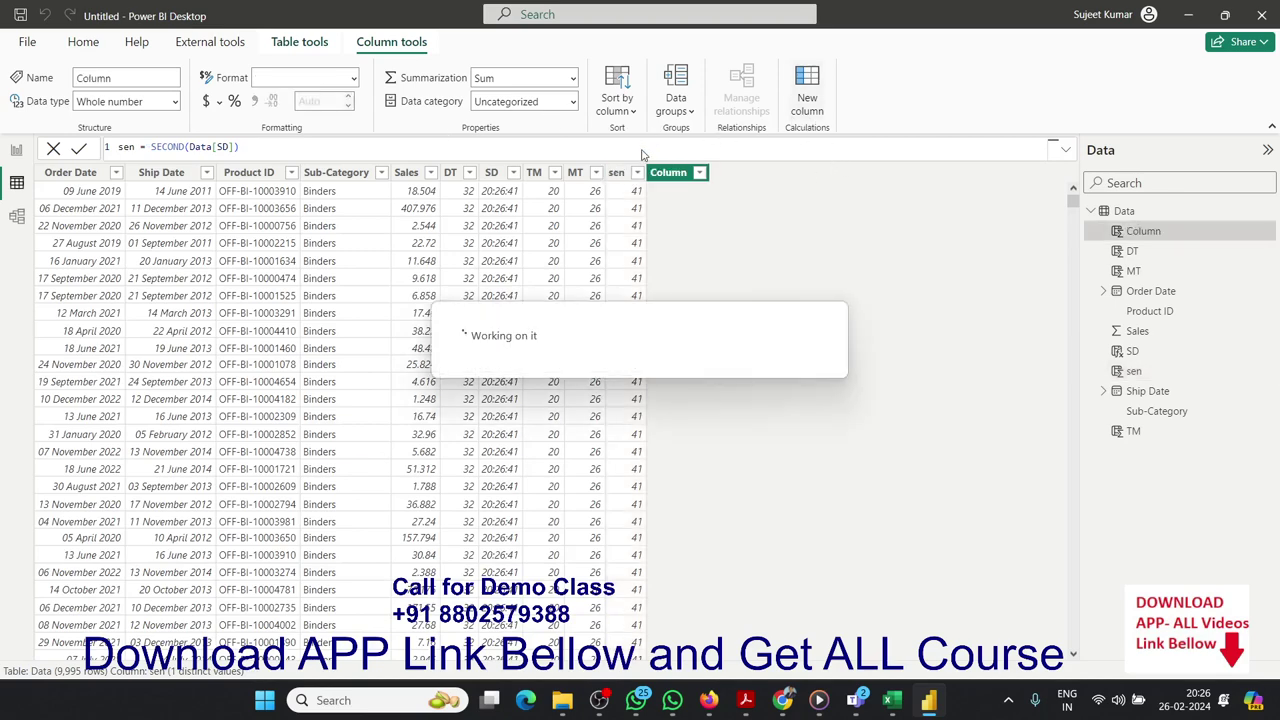
Start the TME formula with a time function and the TM and MT column references
double_click(150, 147)
type("TM")
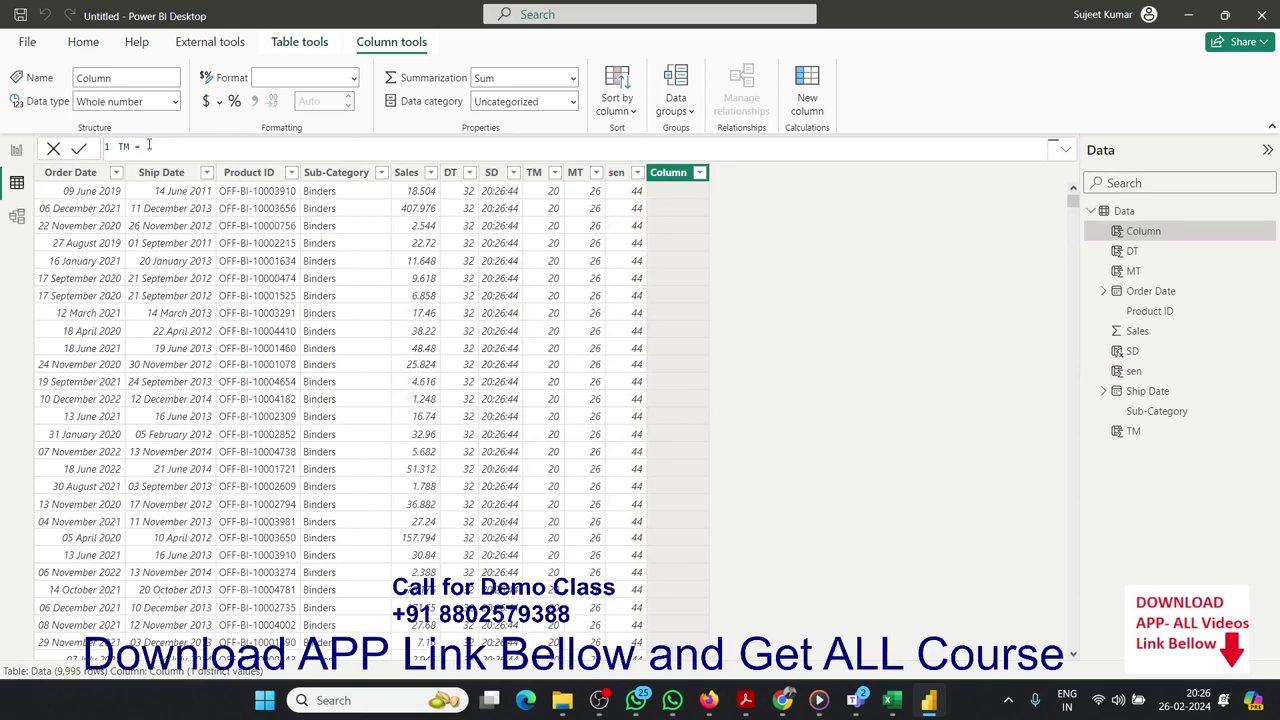
type("E = ")
type("ti")
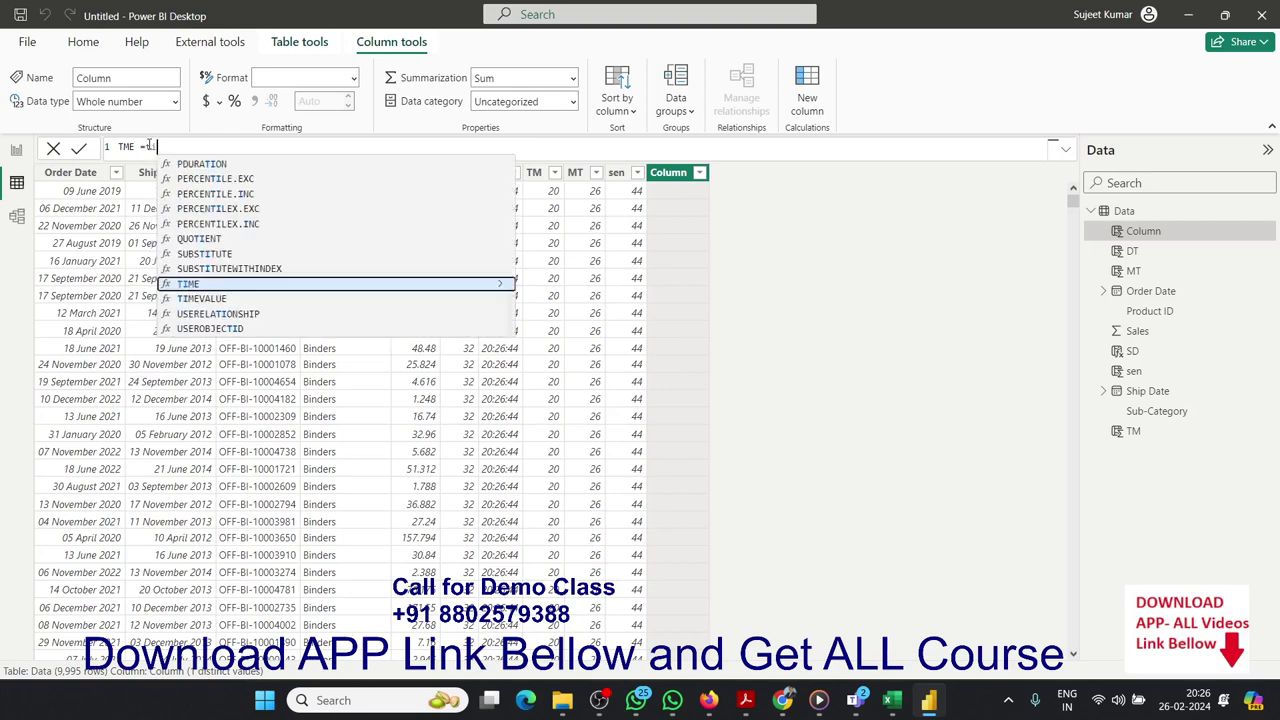
type("m")
key("Down")
key("Tab")
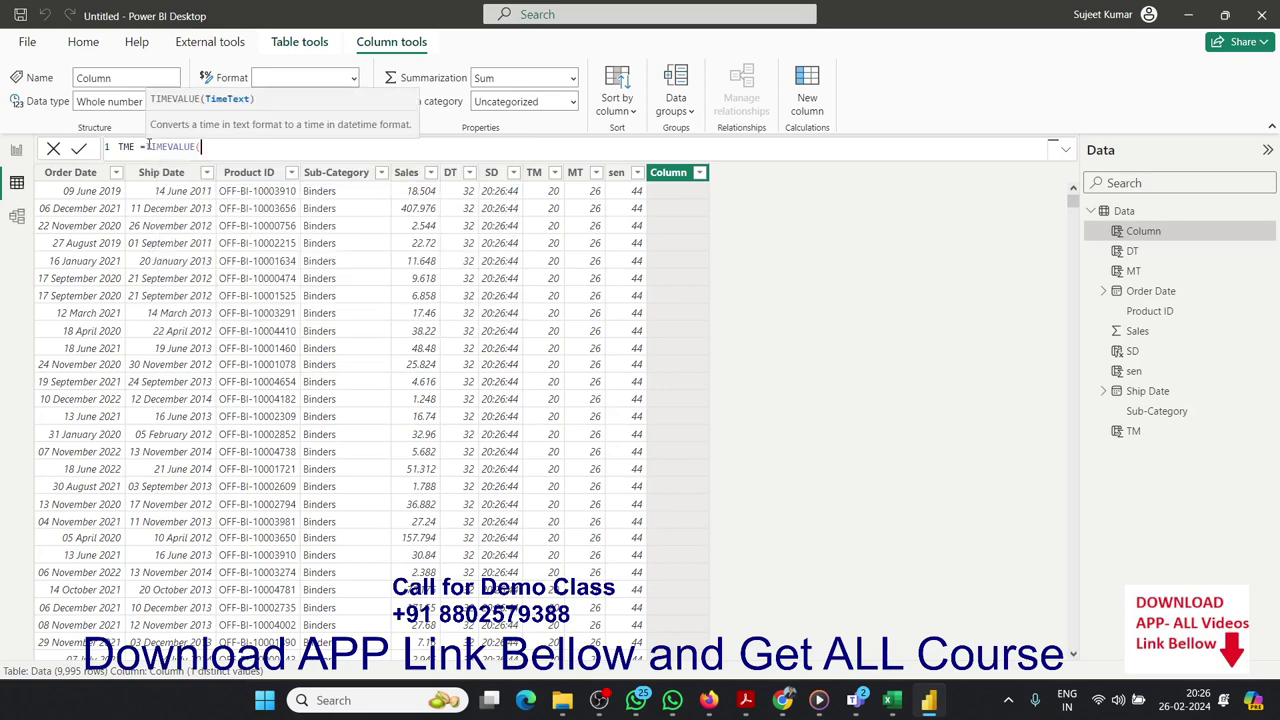
type("tm")
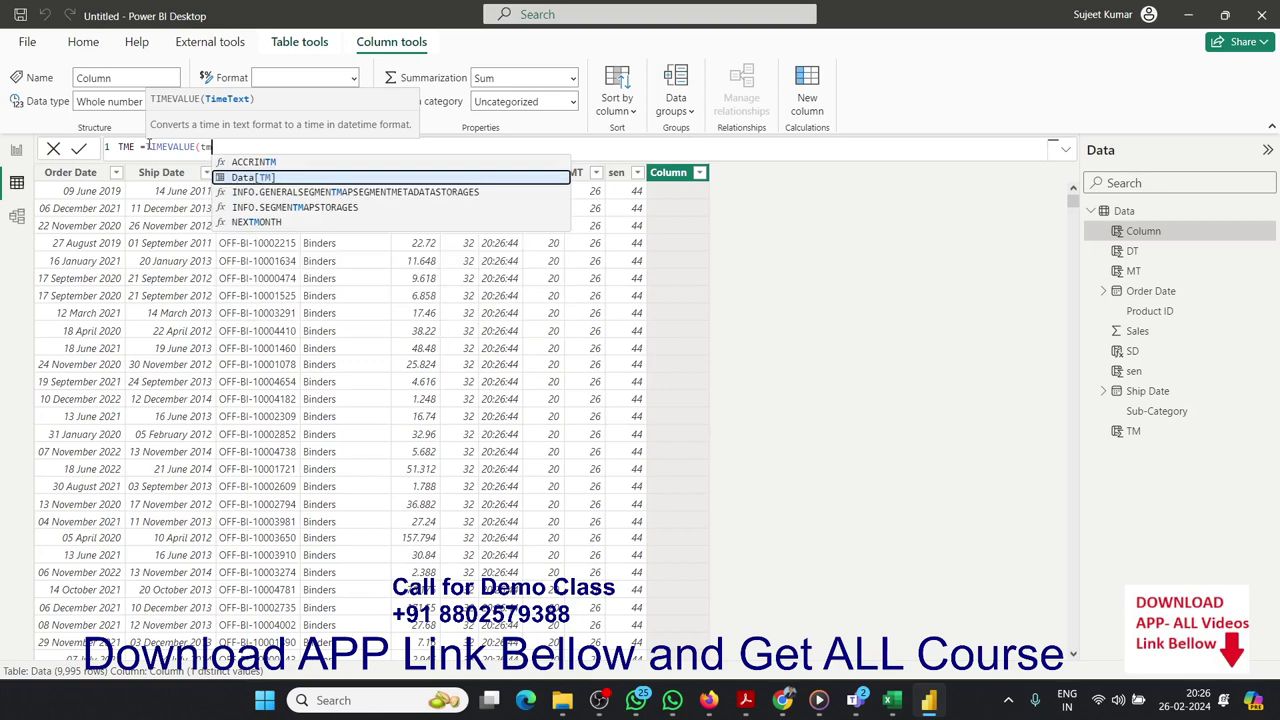
key("Tab")
type(")")
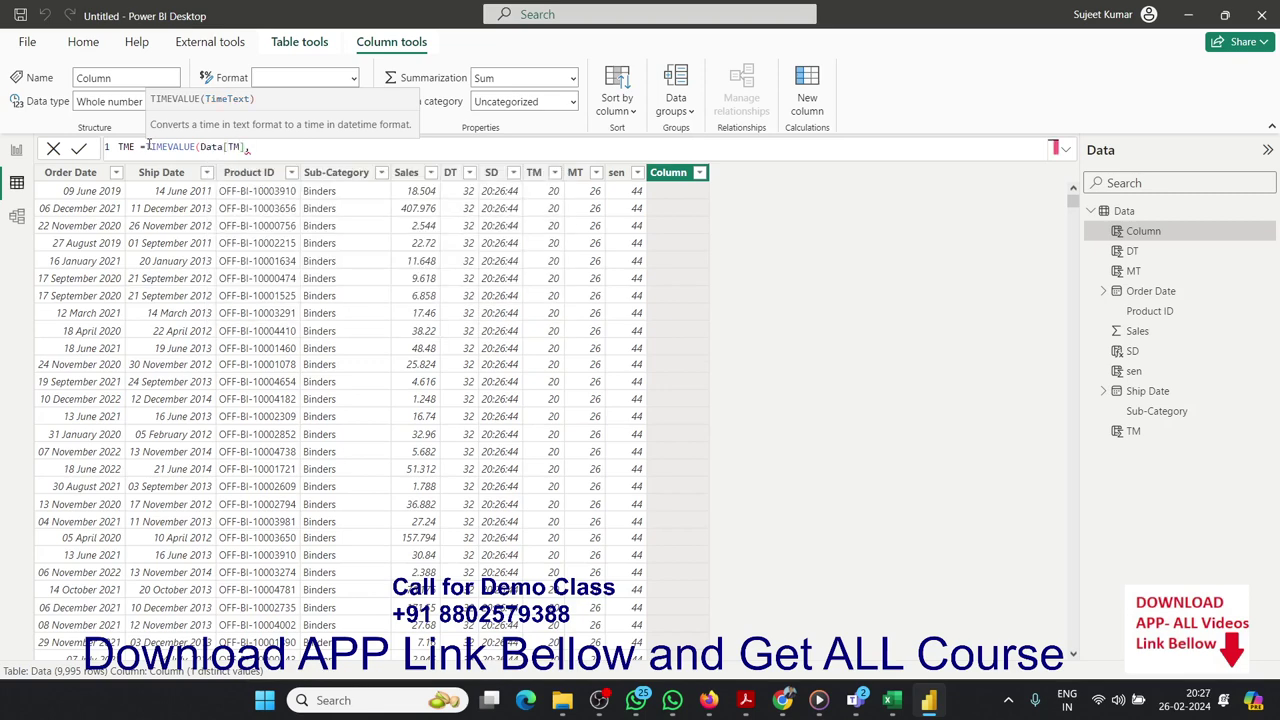
type("m")
key("Tab")
type(",")
Rewrite TME as TIME(Data[TM],Data[MT],Data[sen]) and commit it
key("BackSpace")
key("BackSpace")
key("BackSpace")
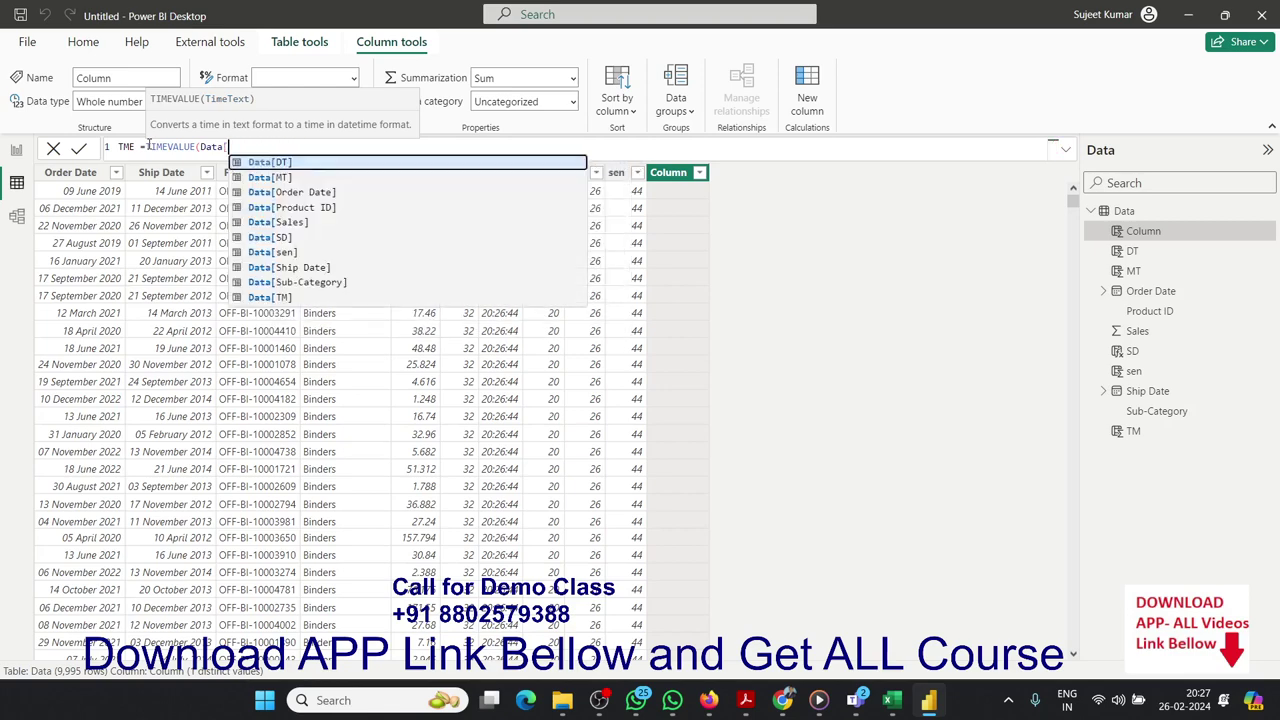
key("BackSpace")
key("BackSpace")
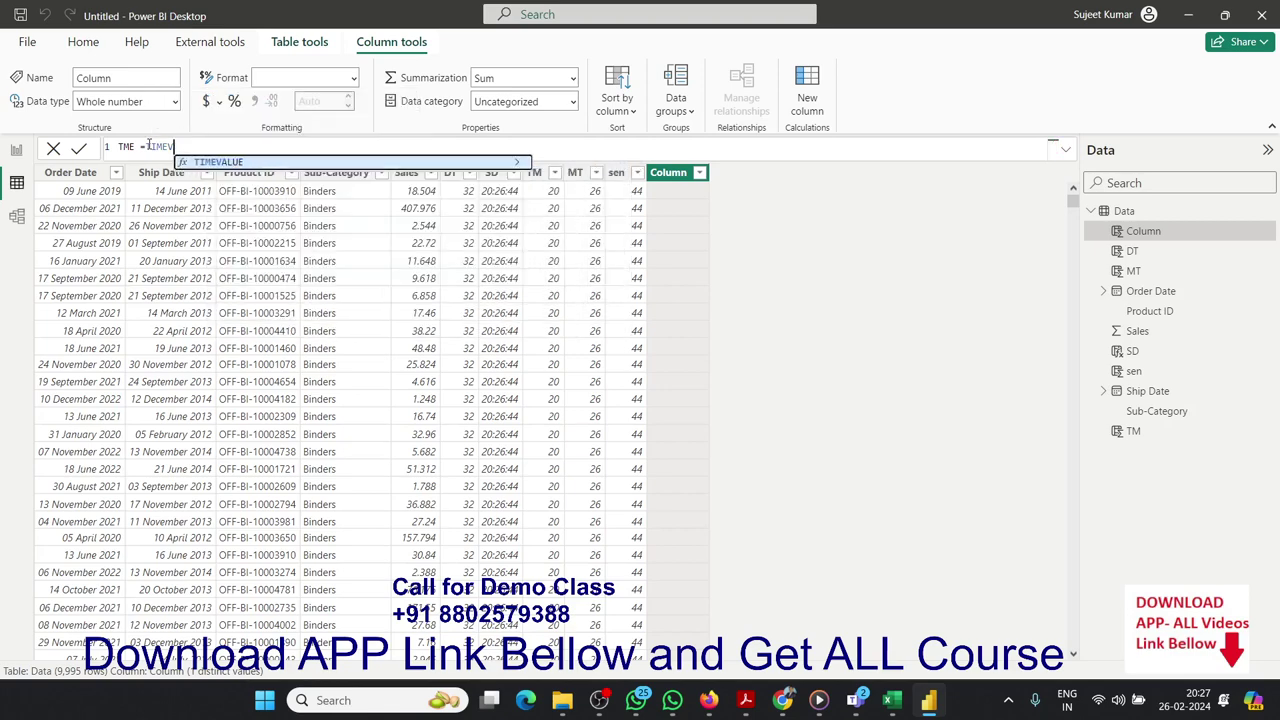
type("(")
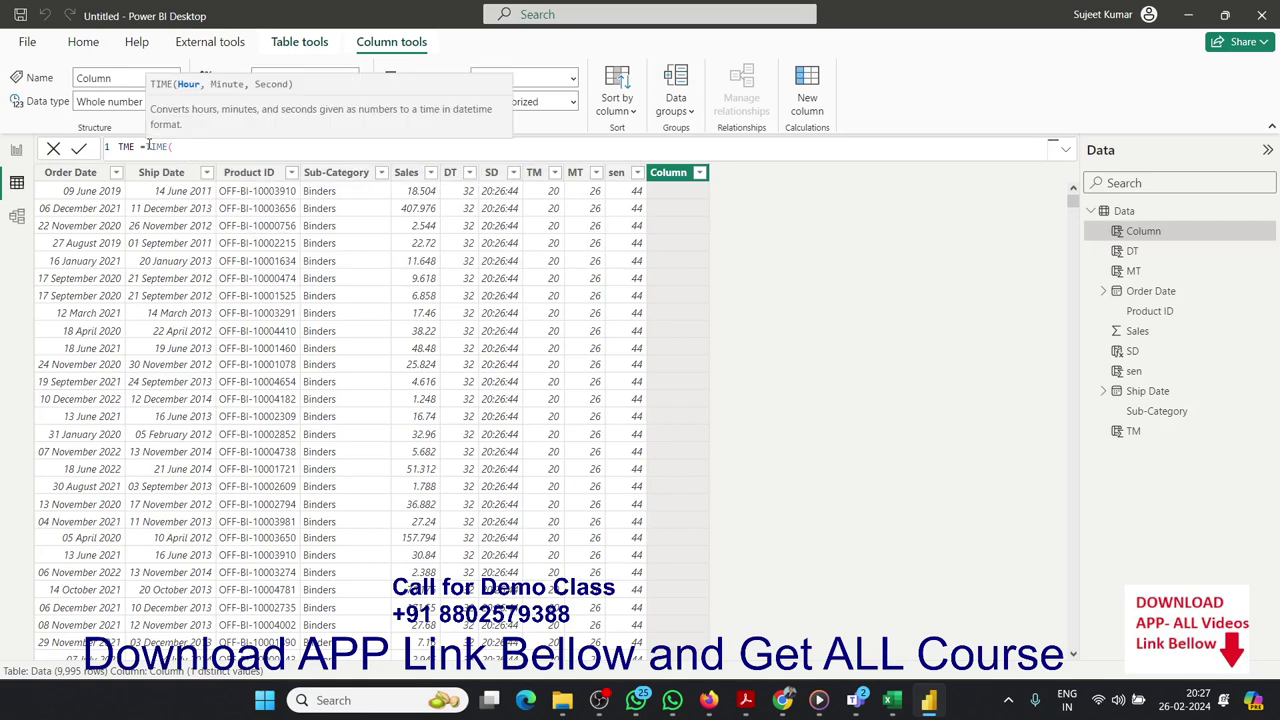
type("s")
key("BackSpace")
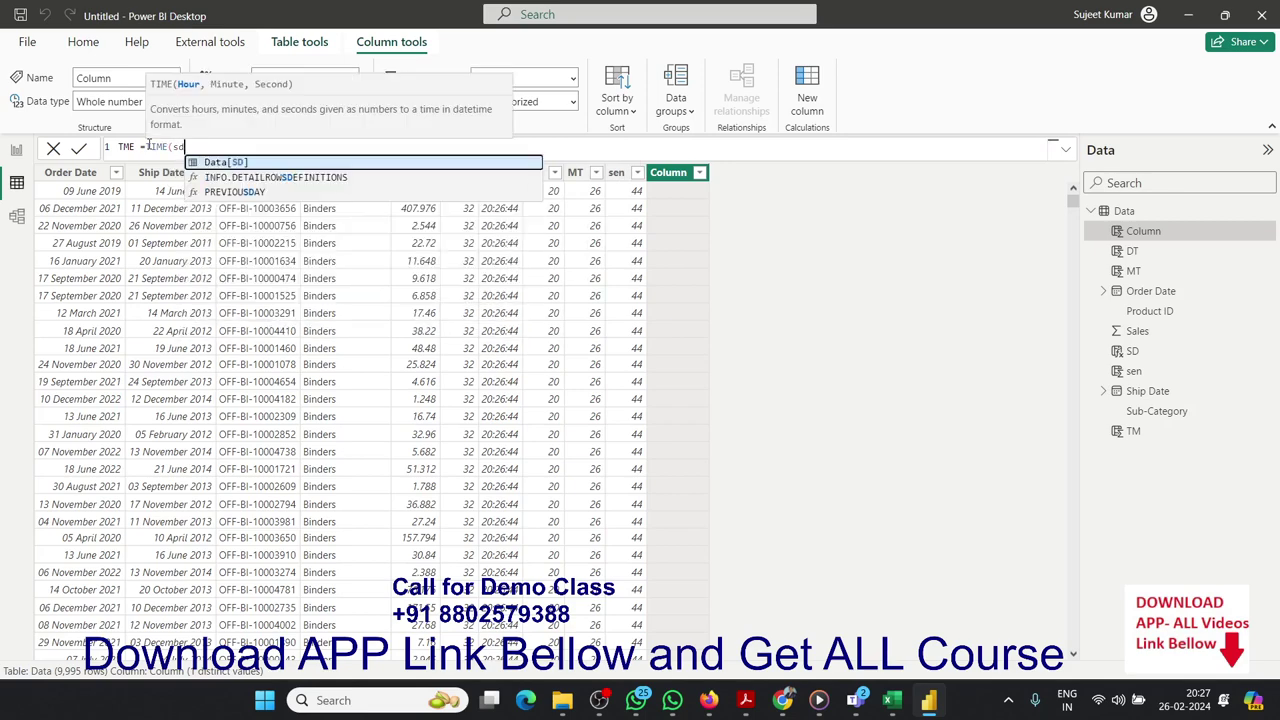
type("Data[")
key("BackSpace")
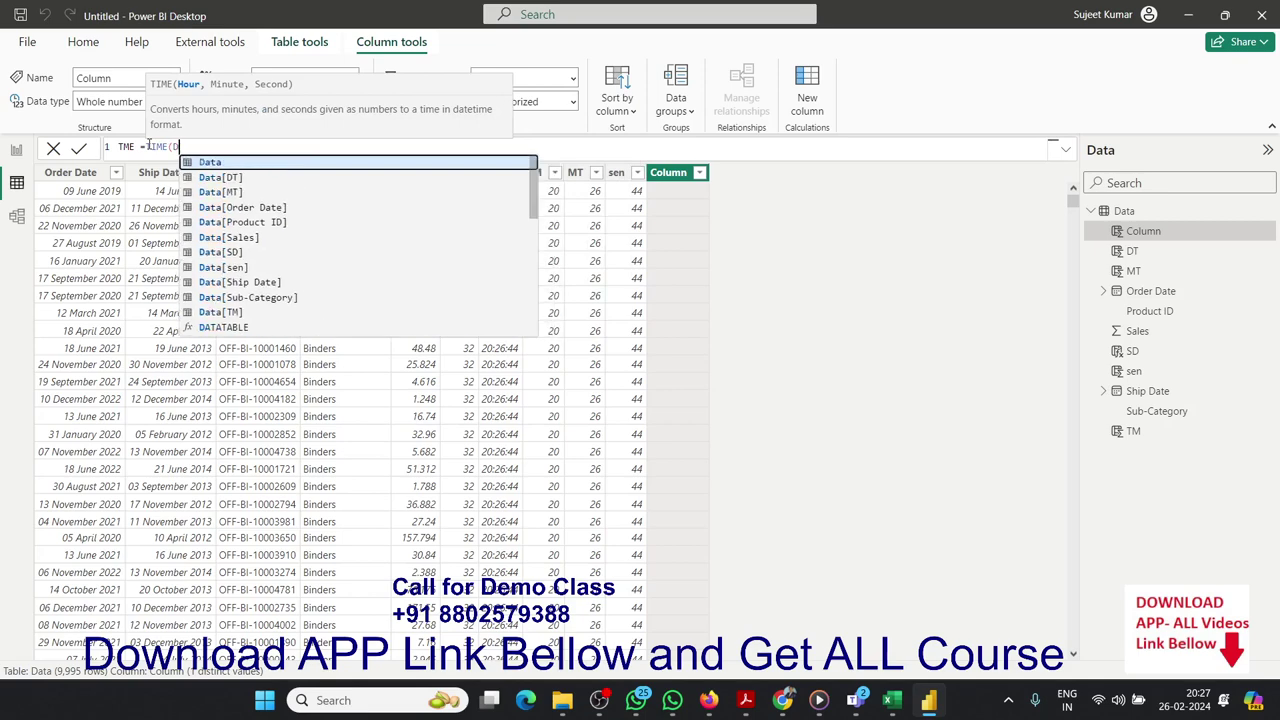
key("BackSpace")
key("BackSpace")
key("BackSpace")
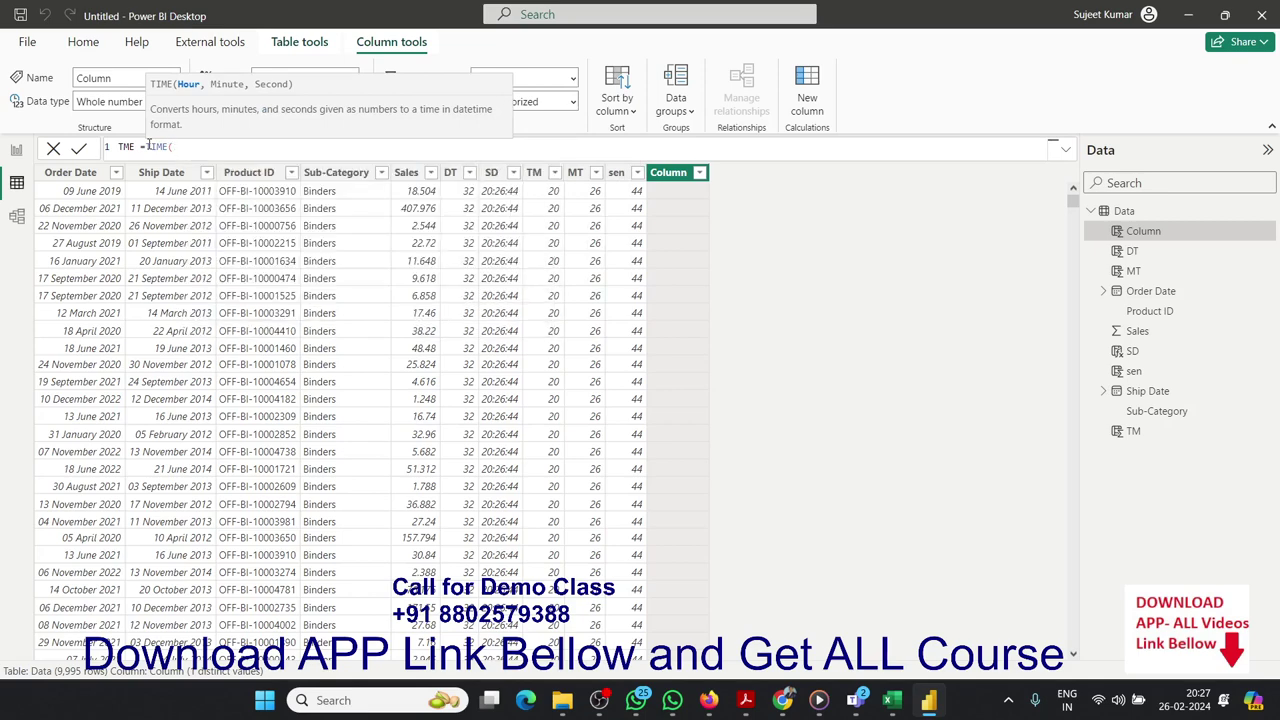
type("Data[TM]")
type(",Data[MT]")
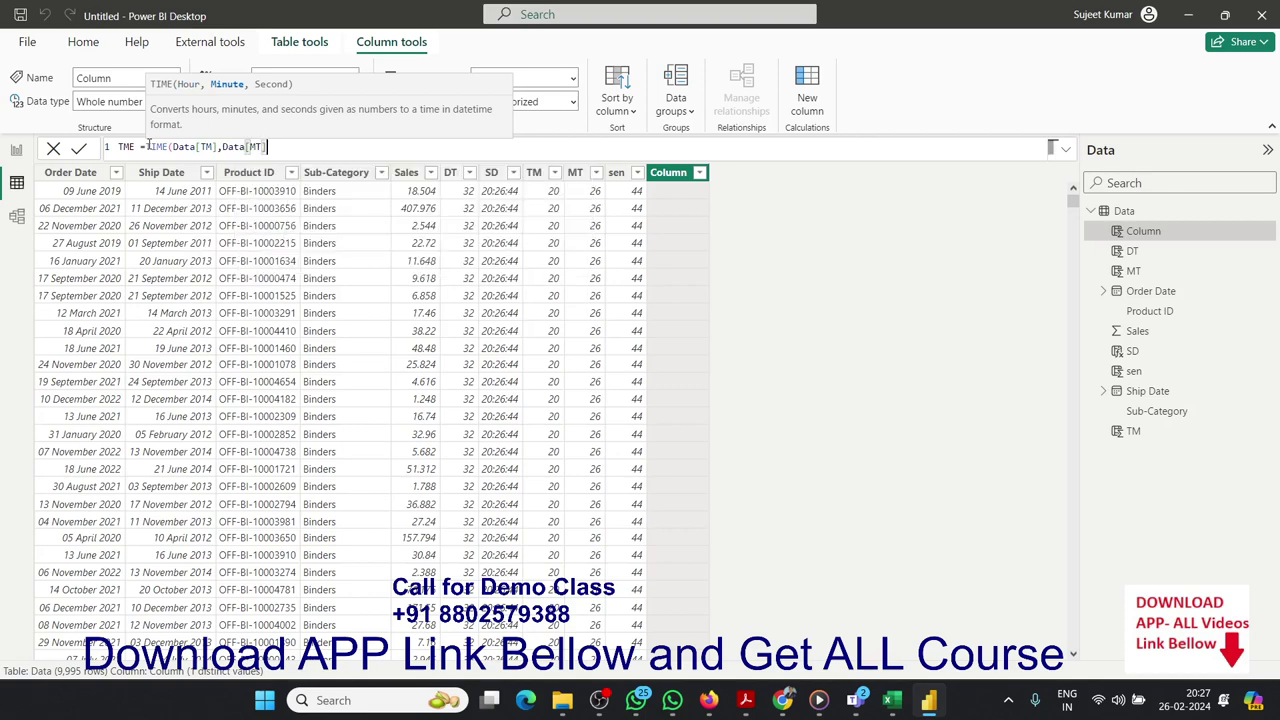
type(",se")
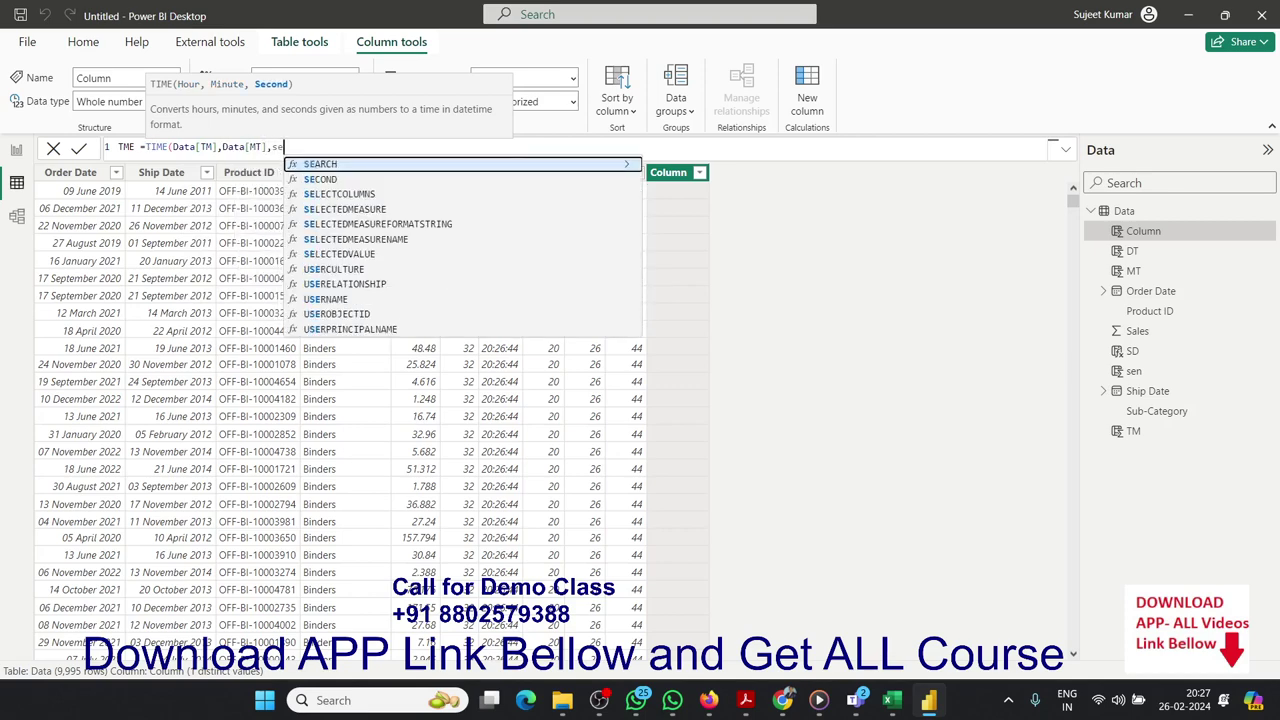
key("Escape")
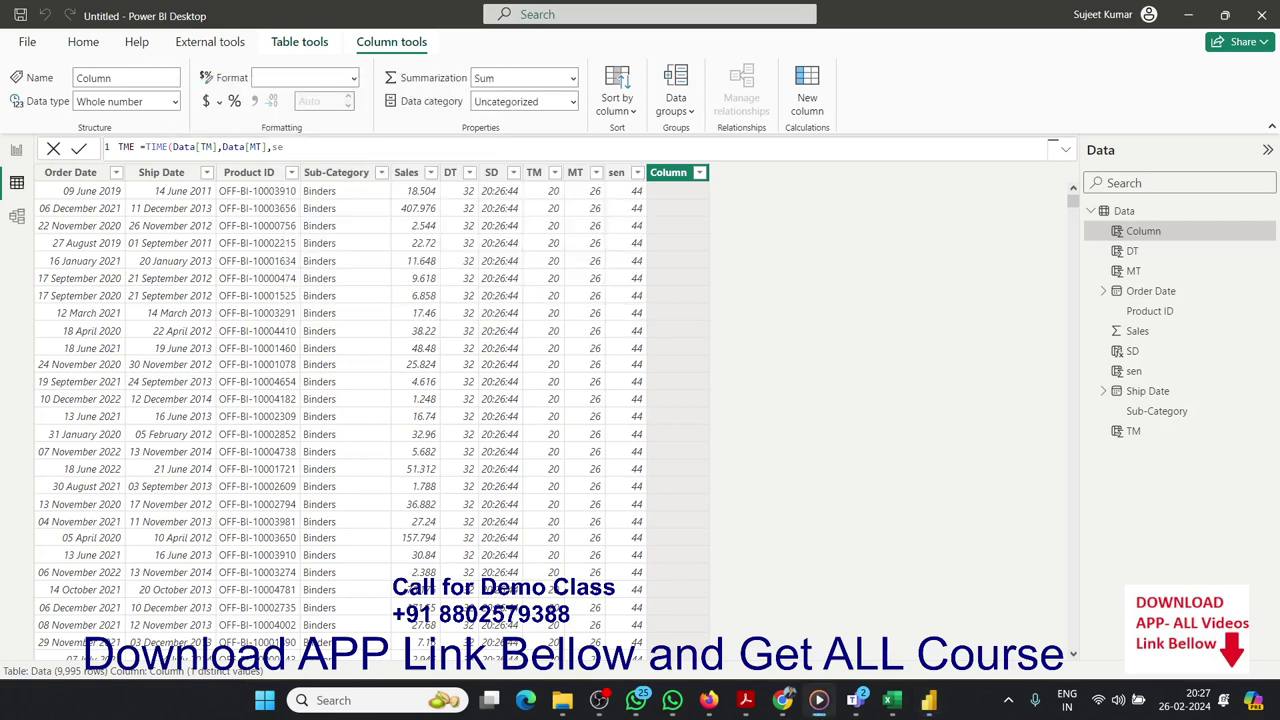
left_click(296, 151)
key("ctrl+space")
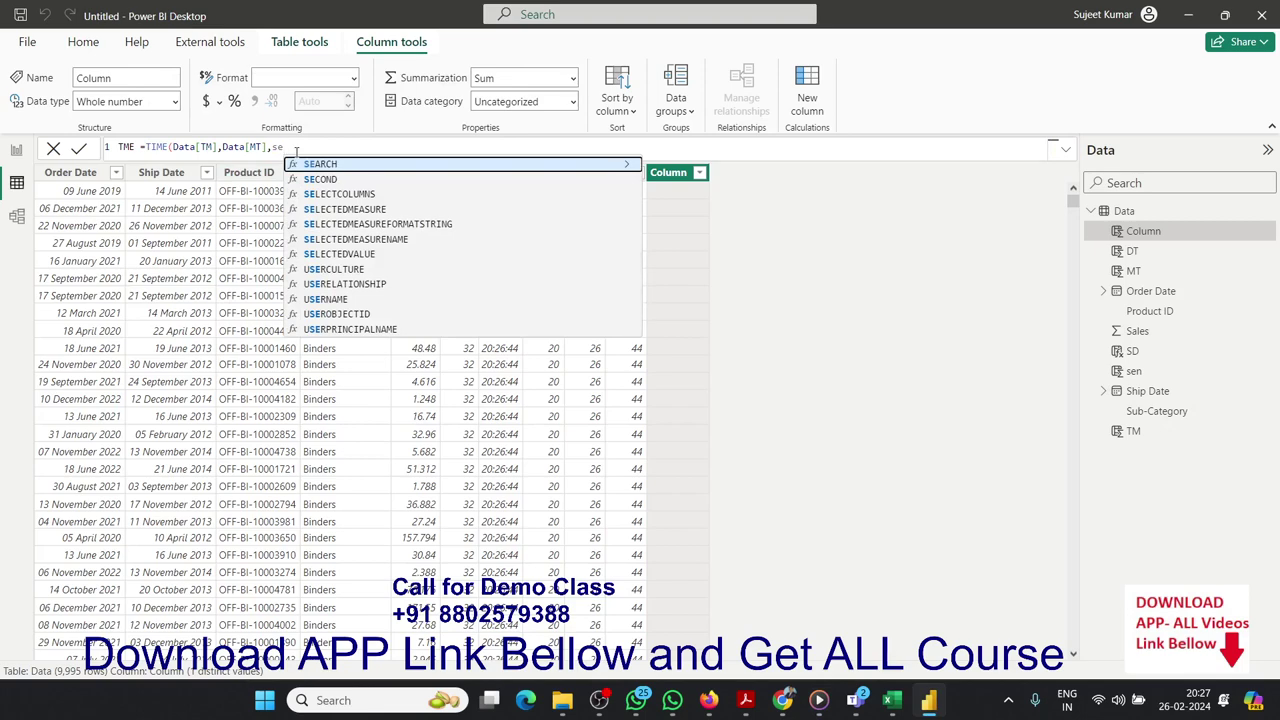
type("n")
key("Tab")
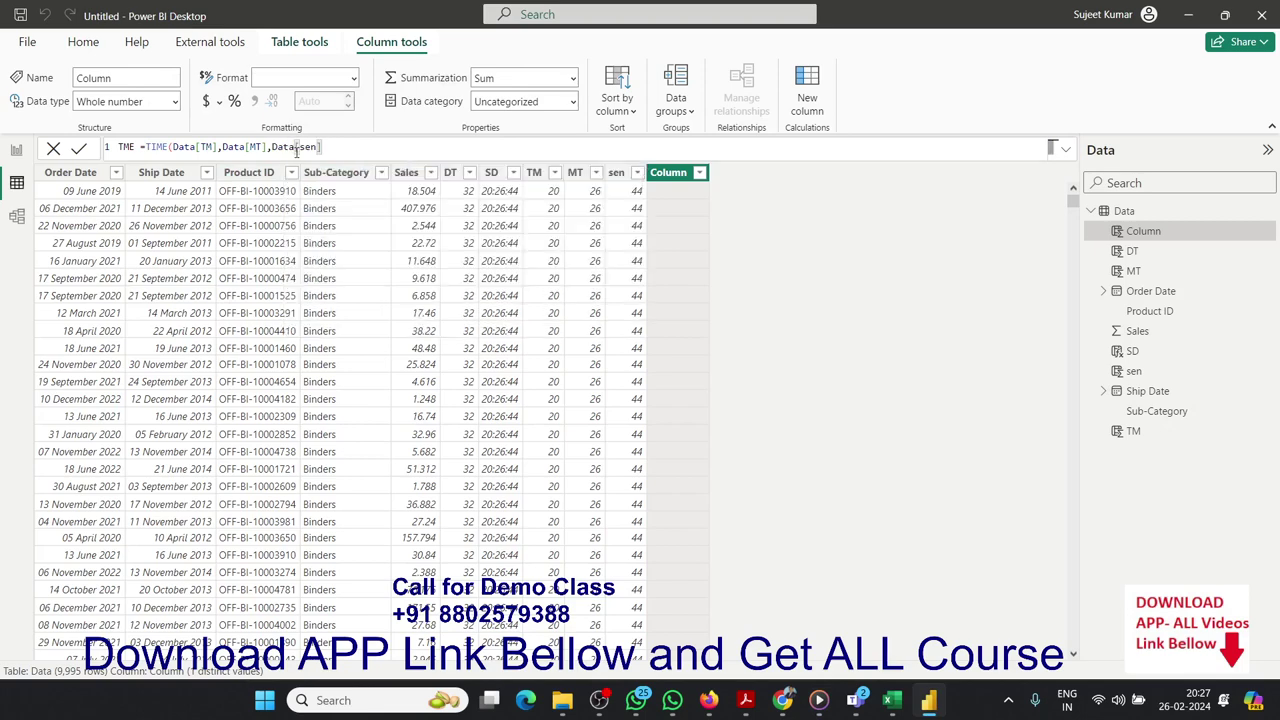
type(")")
key("Return")
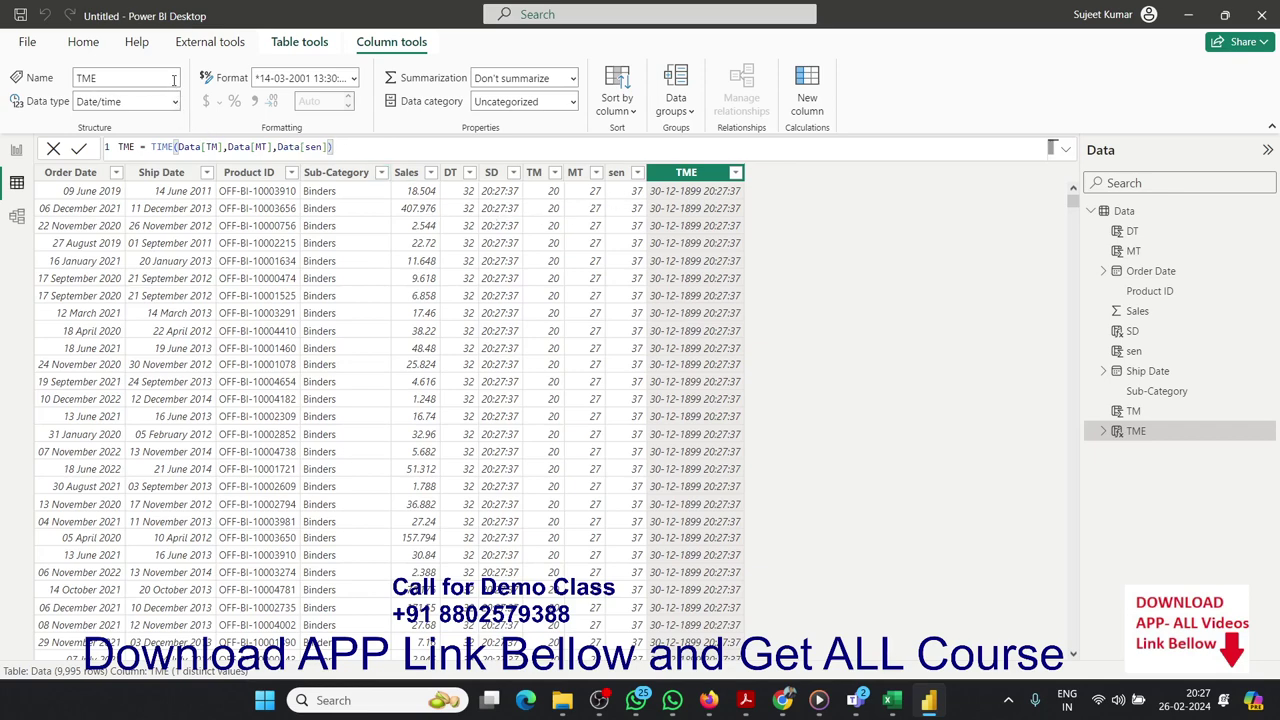
Set the TME column's data type to Time so it shows 20:27:54
left_click(174, 101)
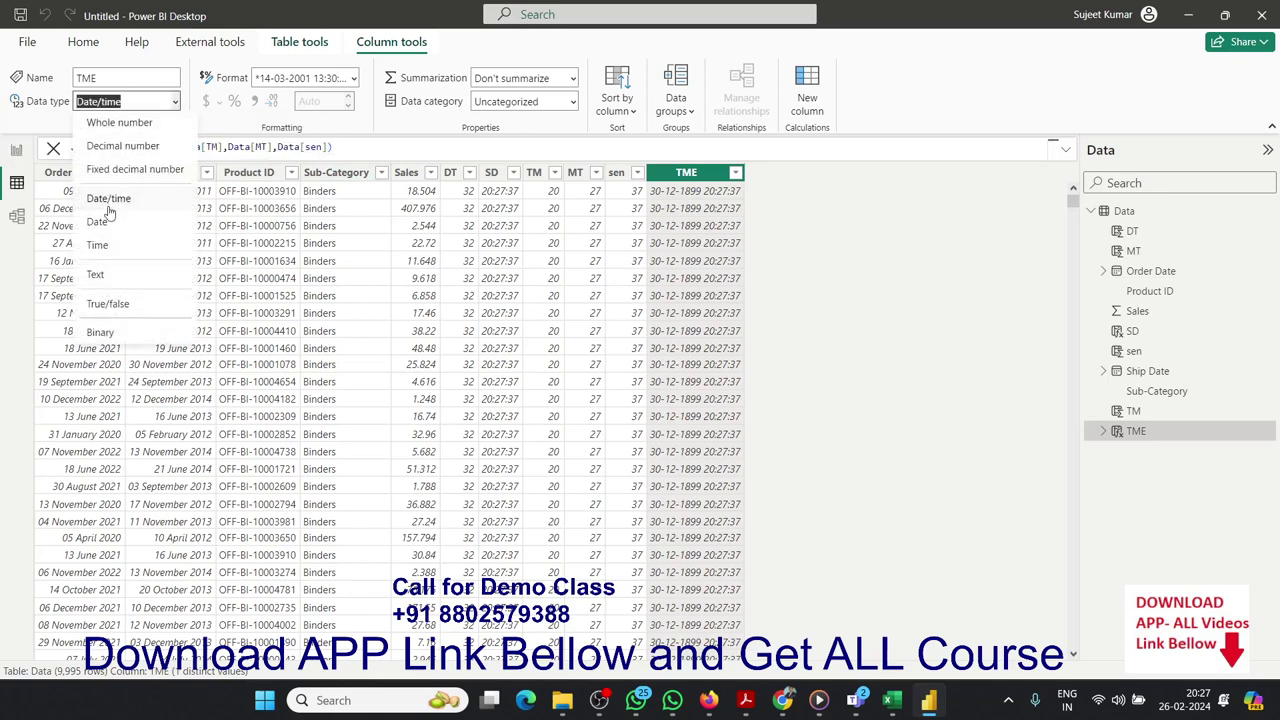
left_click(100, 245)
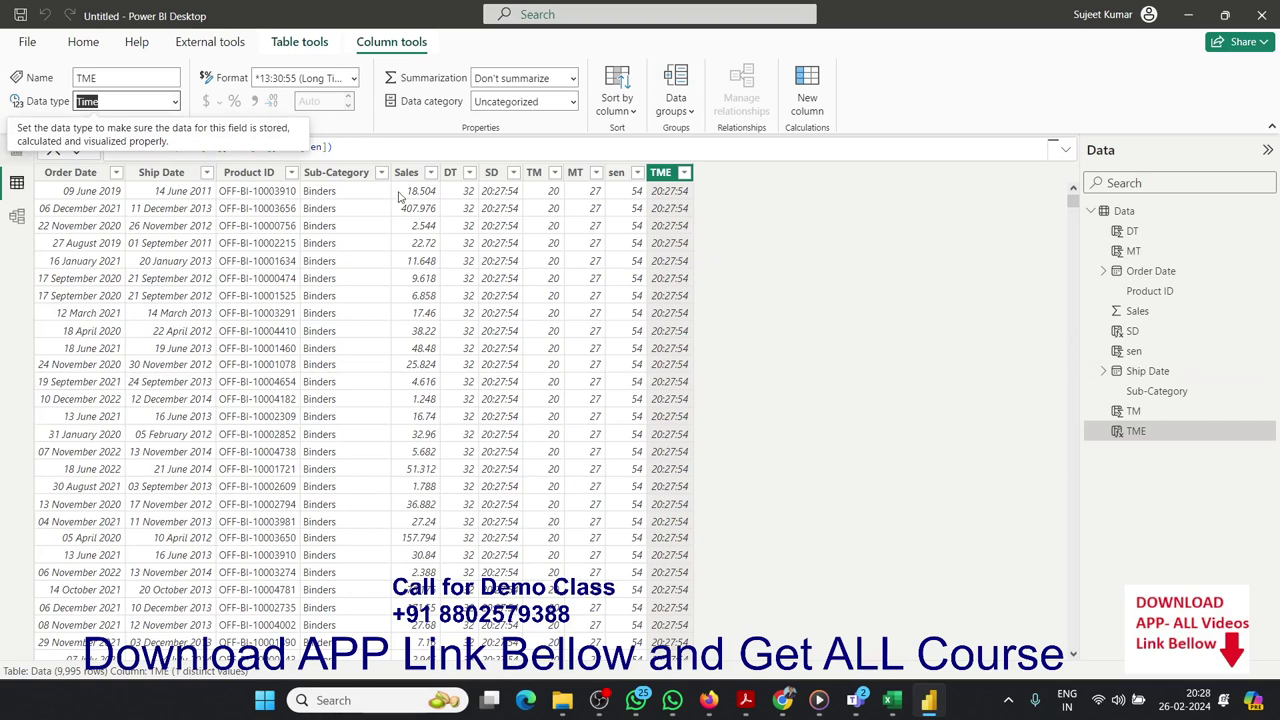
left_click(176, 146)
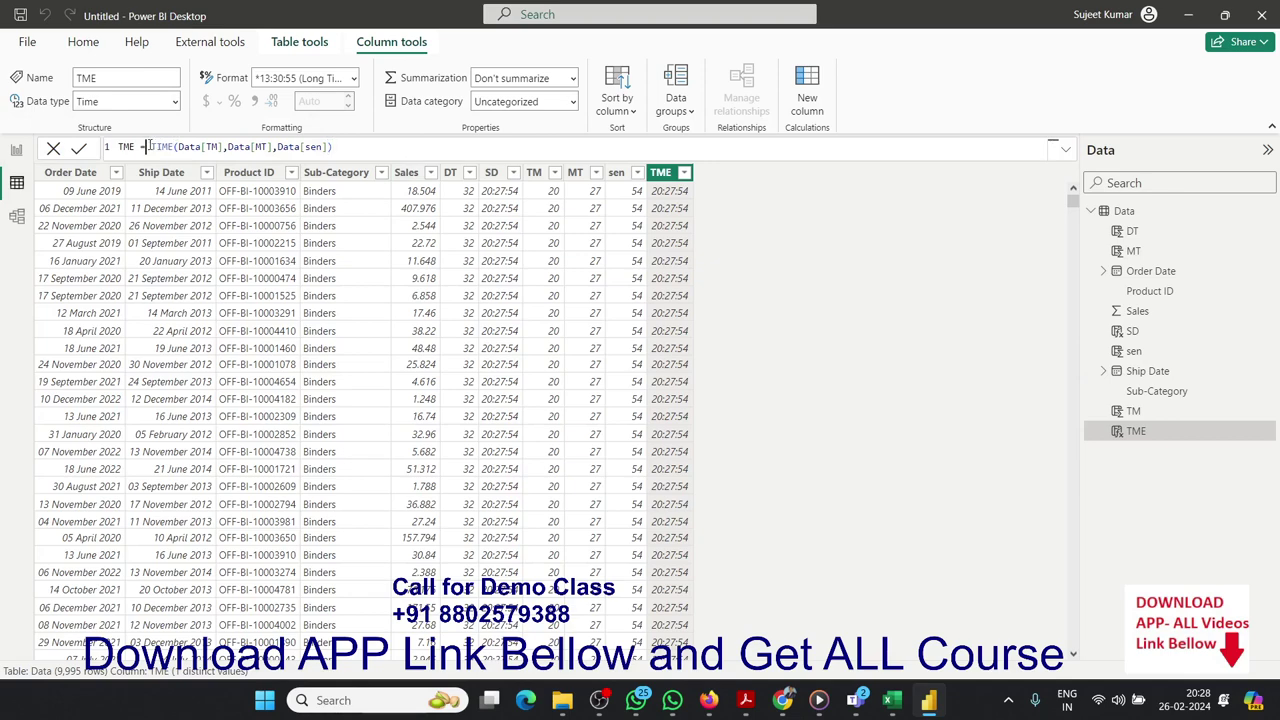
Wrap TME's TIME(...) in FORMAT(..., "HH:MM:SS") so rows show text like 20:28:16
type("fo")
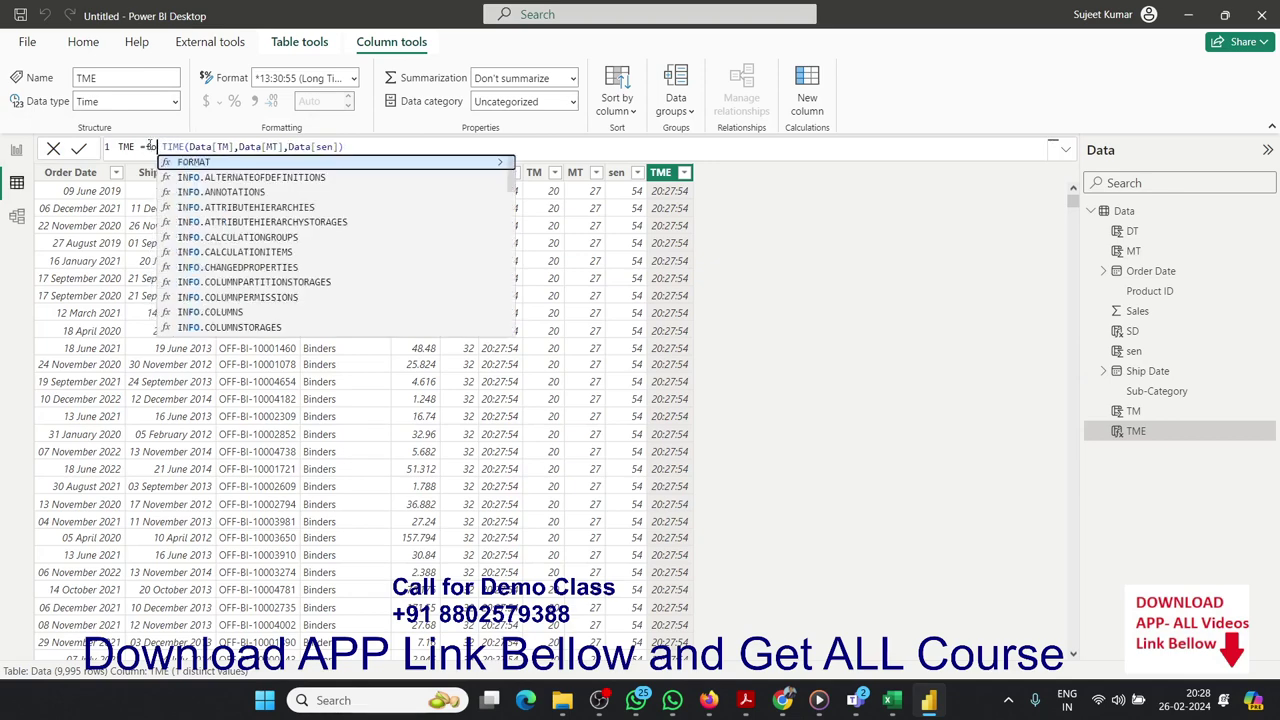
type("rm")
key("Tab")
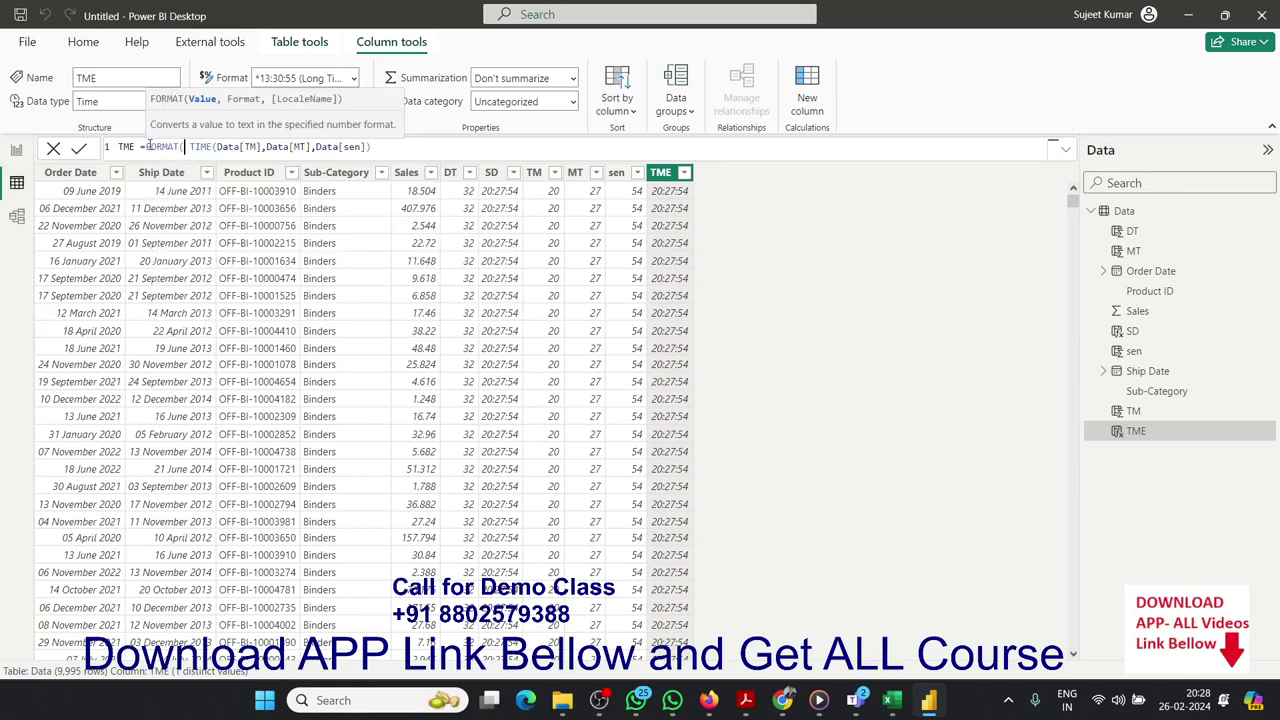
left_click(419, 146)
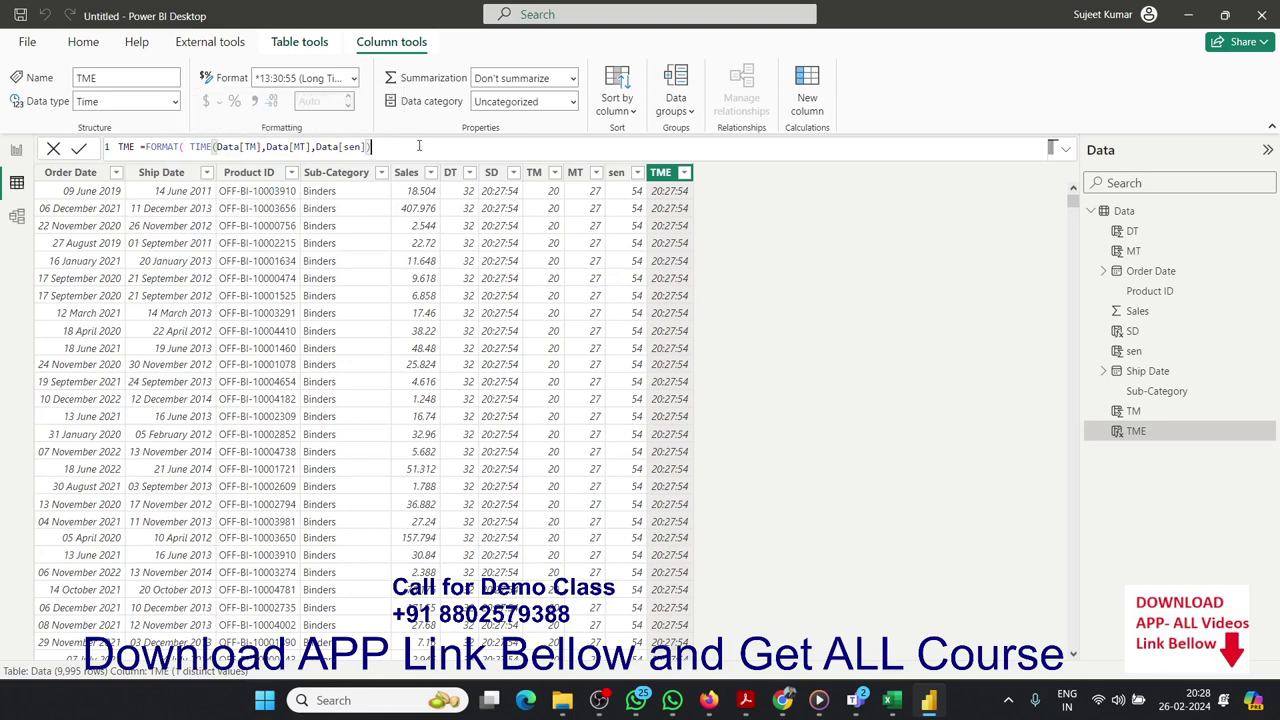
type(",\"HH")
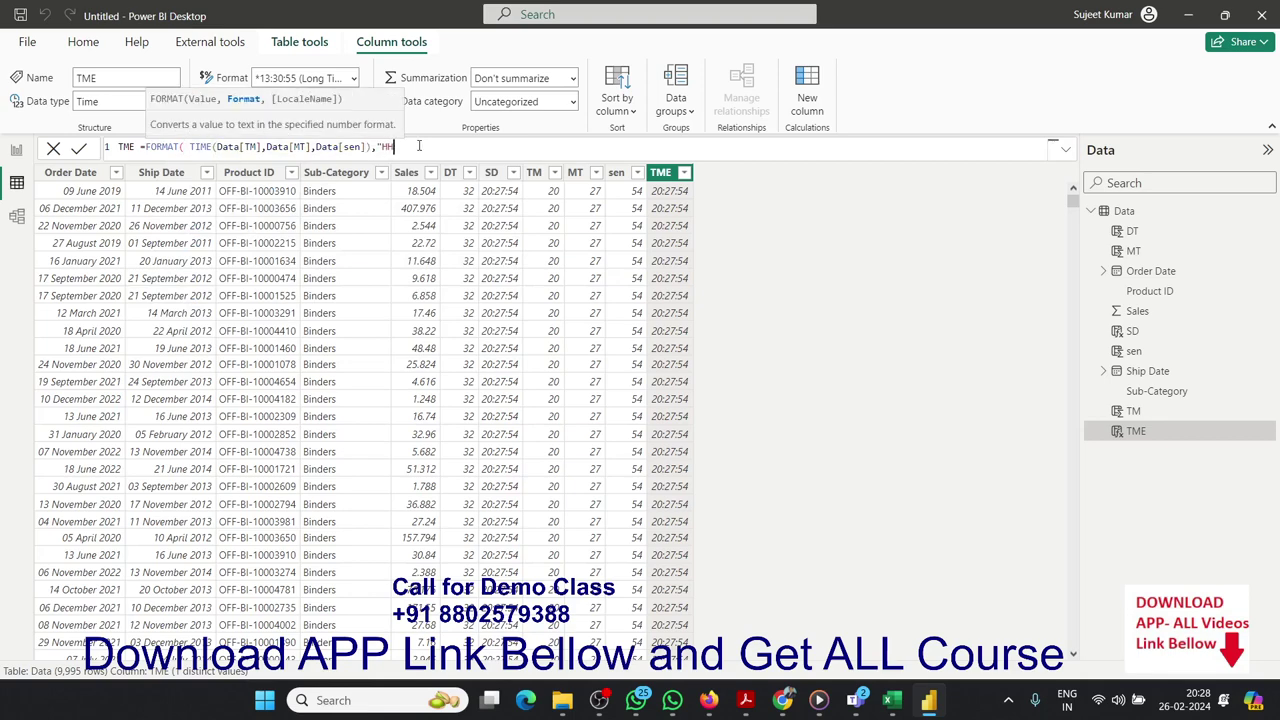
type(":MM")
type(":SS")
type("\")")
key("Return")
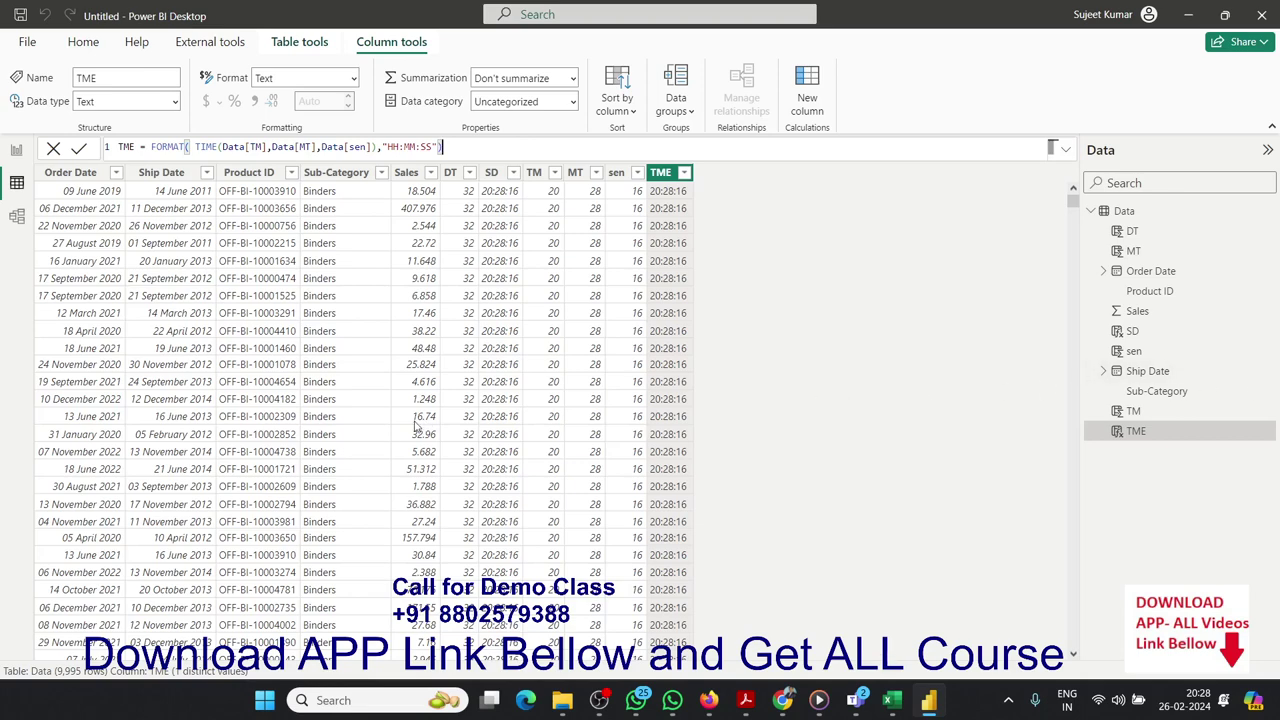
left_click(414, 200)
left_click(677, 207)
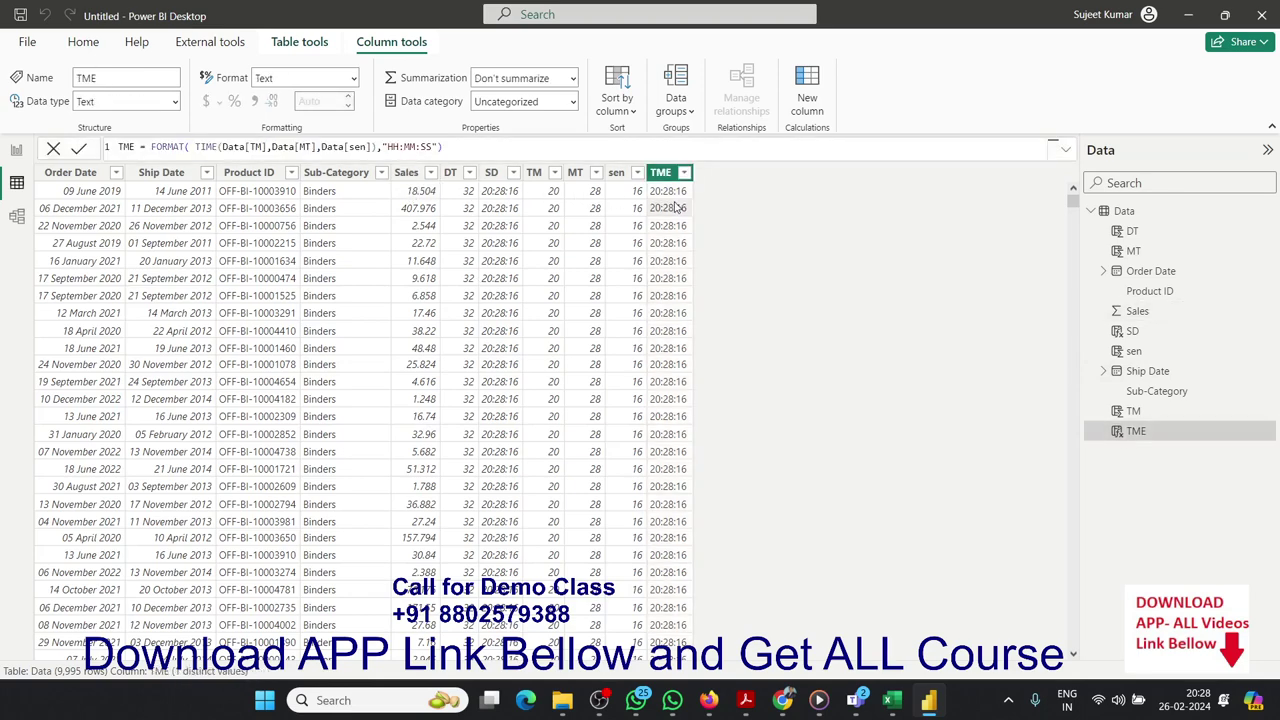